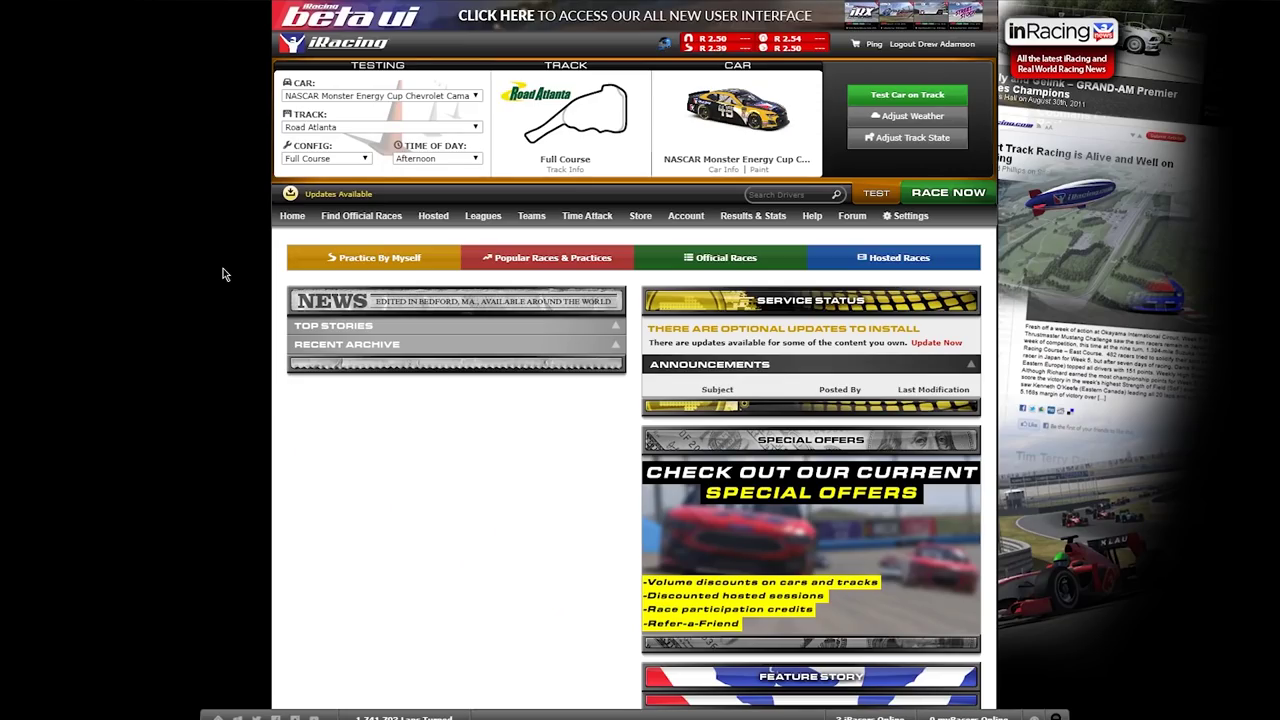
- Open the paint page for the NASCAR Monster Energy Cup Chevrolet Camaro and download its car template
{"action": "left_click", "coordinate": [760, 172]}
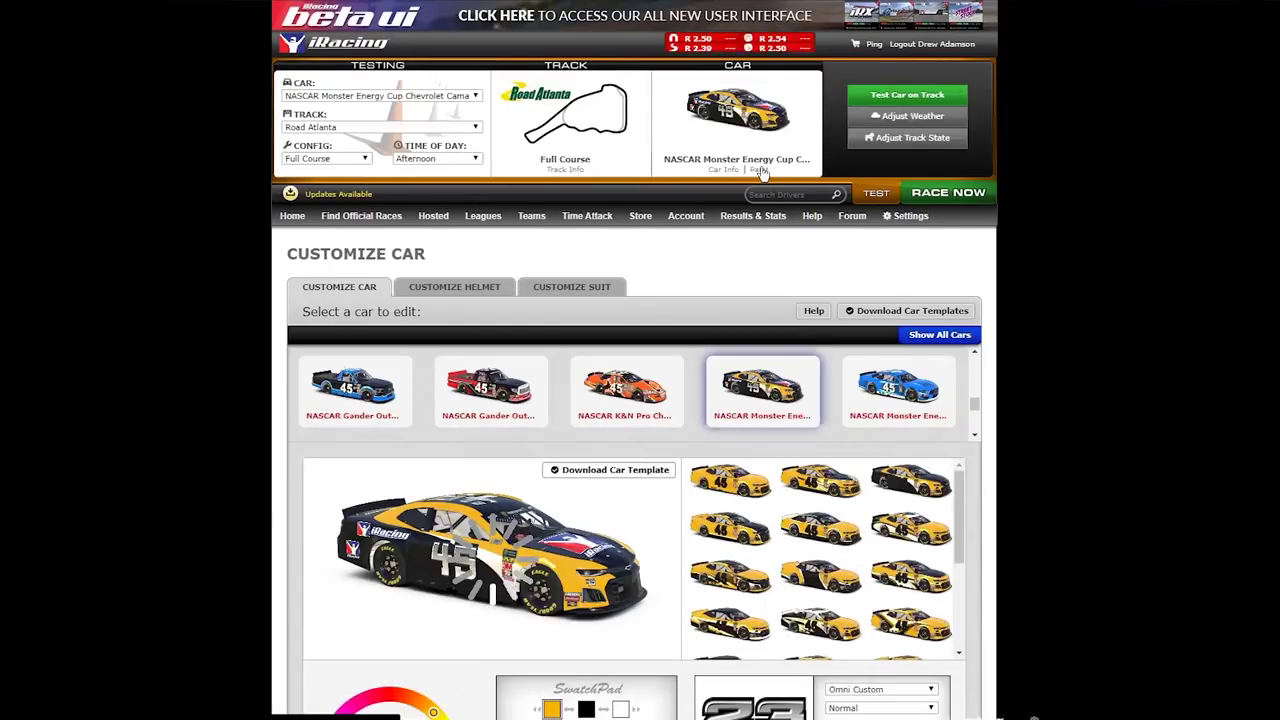
{"action": "scroll", "coordinate": [916, 303], "scroll_direction": "down", "scroll_amount": 2}
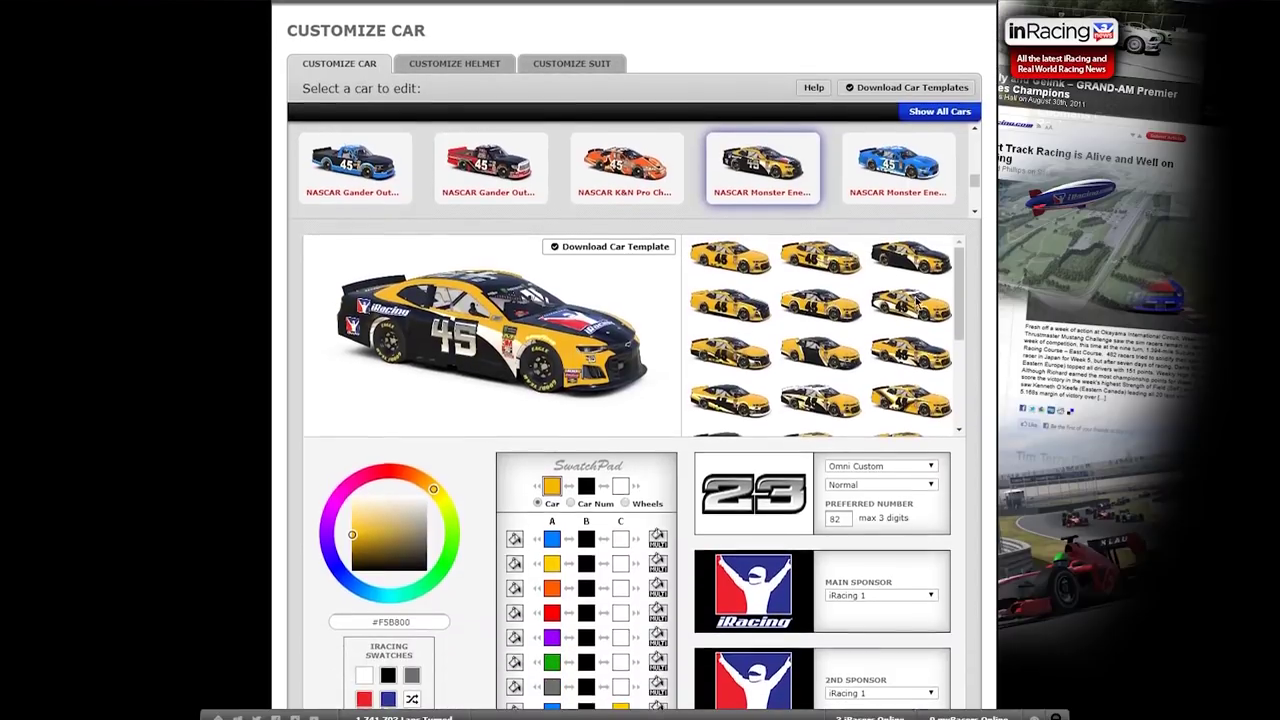
{"action": "left_click", "coordinate": [615, 252]}
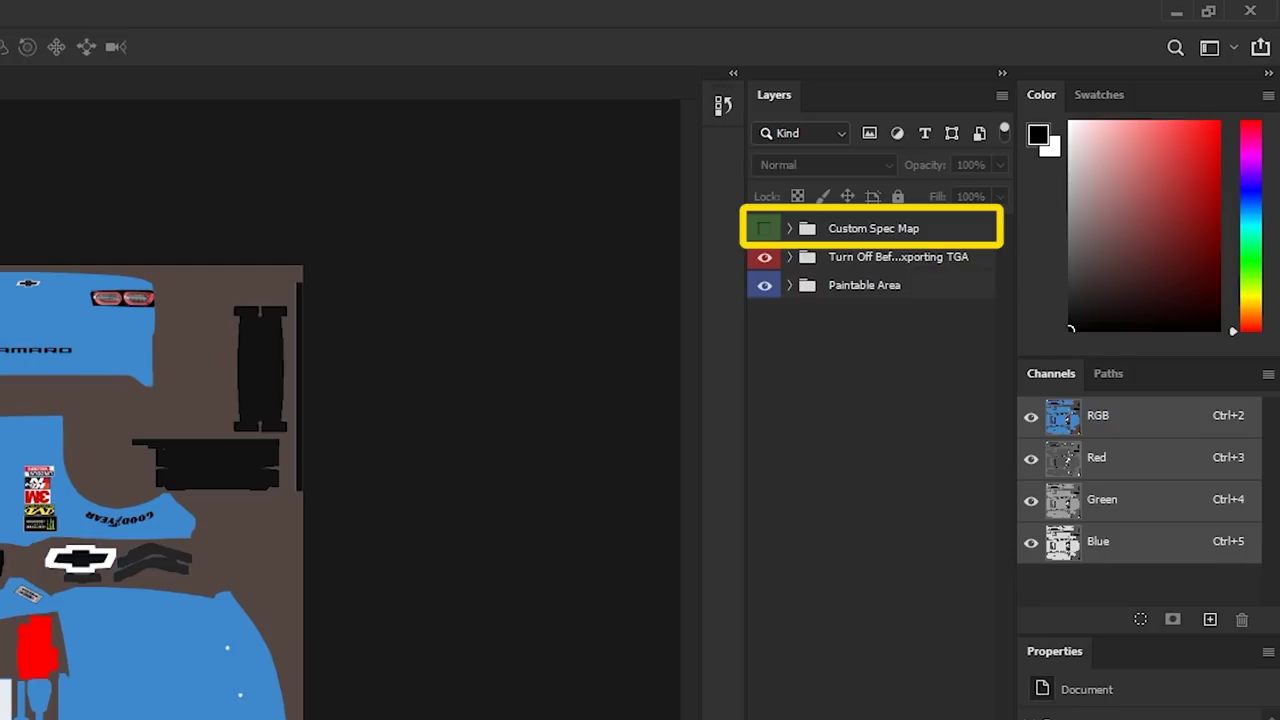
- Toggle the Custom Spec Map group's visibility in the Chevrolet Camaro template to compare the spec map with the paint layout
{"action": "left_click", "coordinate": [764, 228]}
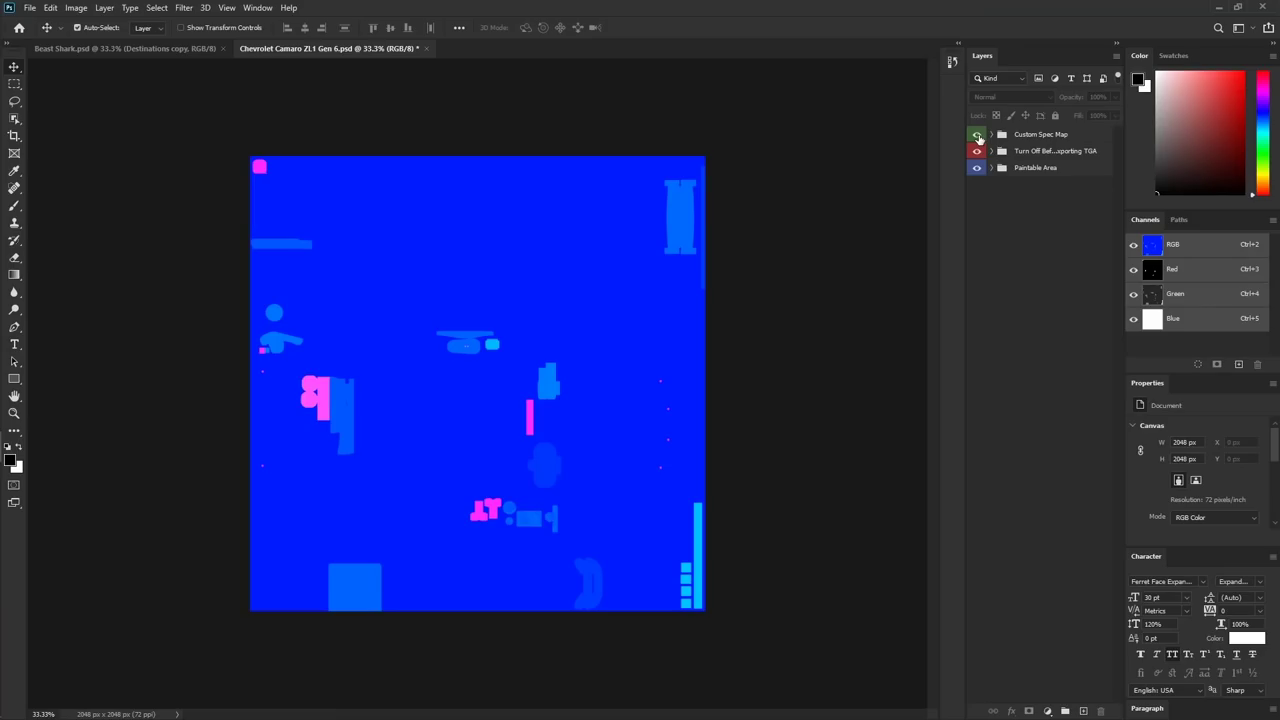
{"action": "left_click", "coordinate": [977, 135]}
{"action": "left_click", "coordinate": [977, 135]}
{"action": "left_click", "coordinate": [977, 135]}
{"action": "left_click", "coordinate": [977, 135]}
{"action": "left_click", "coordinate": [977, 135]}
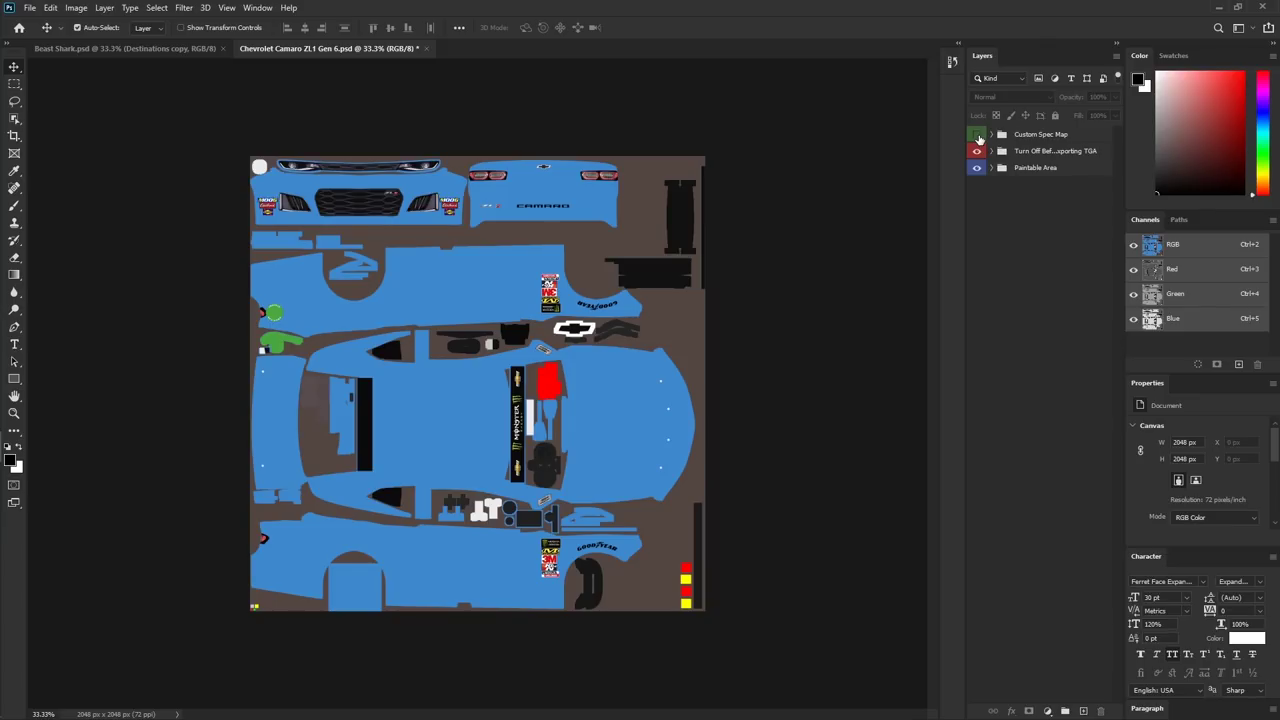
- Switch to Beast Shark.psd, expand the Shark group and hide the Metallics copy 6 and Metallics copy 2 groups
{"action": "key", "text": "ctrl+Tab"}
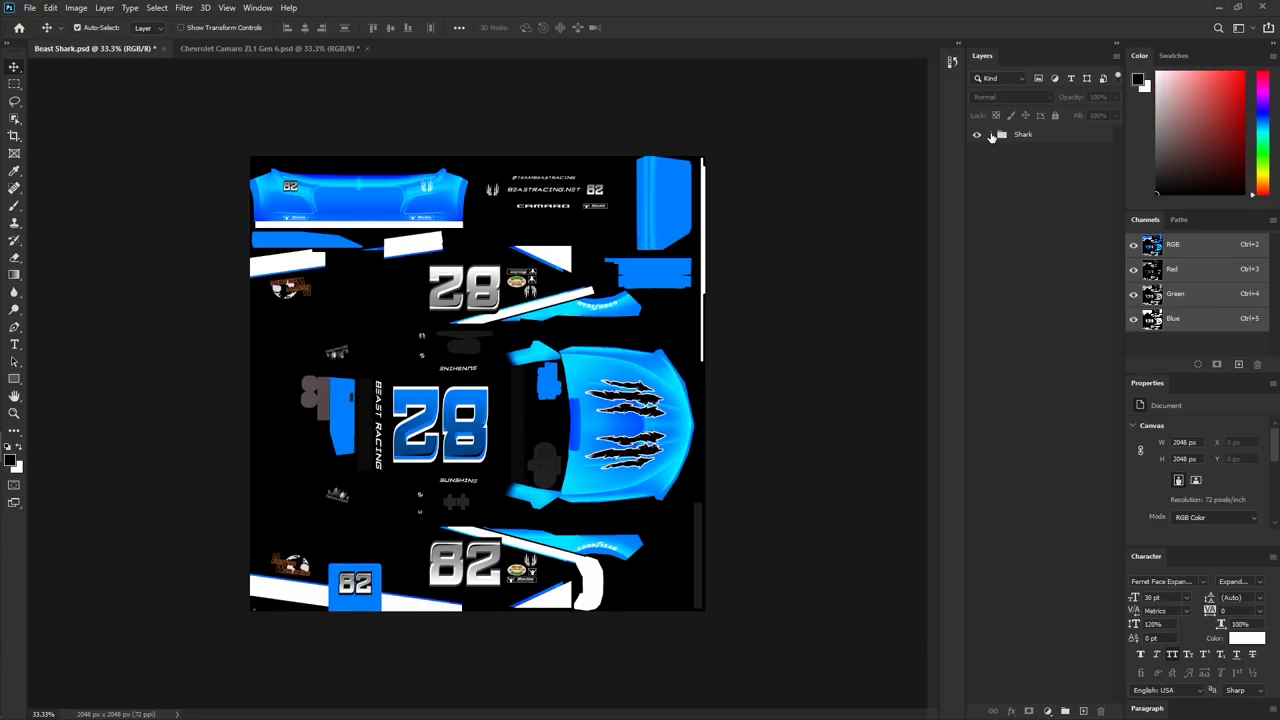
{"action": "left_click", "coordinate": [991, 135]}
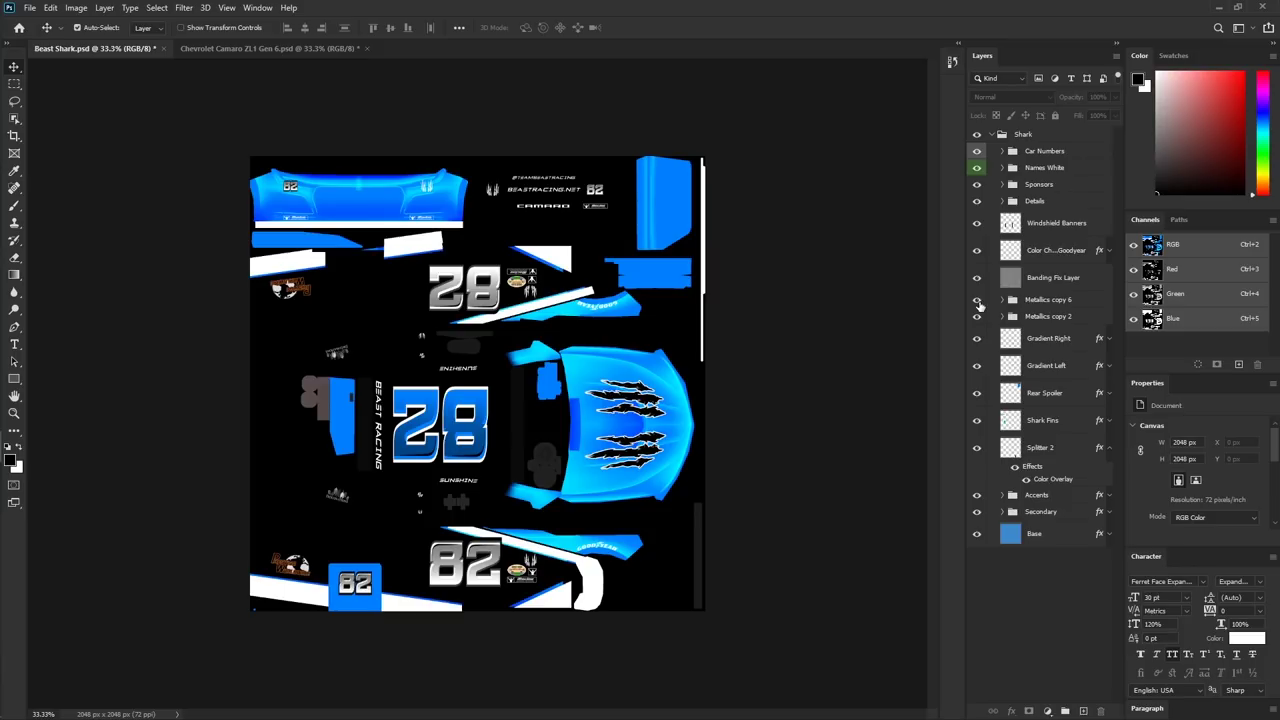
{"action": "left_click", "coordinate": [977, 301]}
{"action": "left_click", "coordinate": [977, 316]}
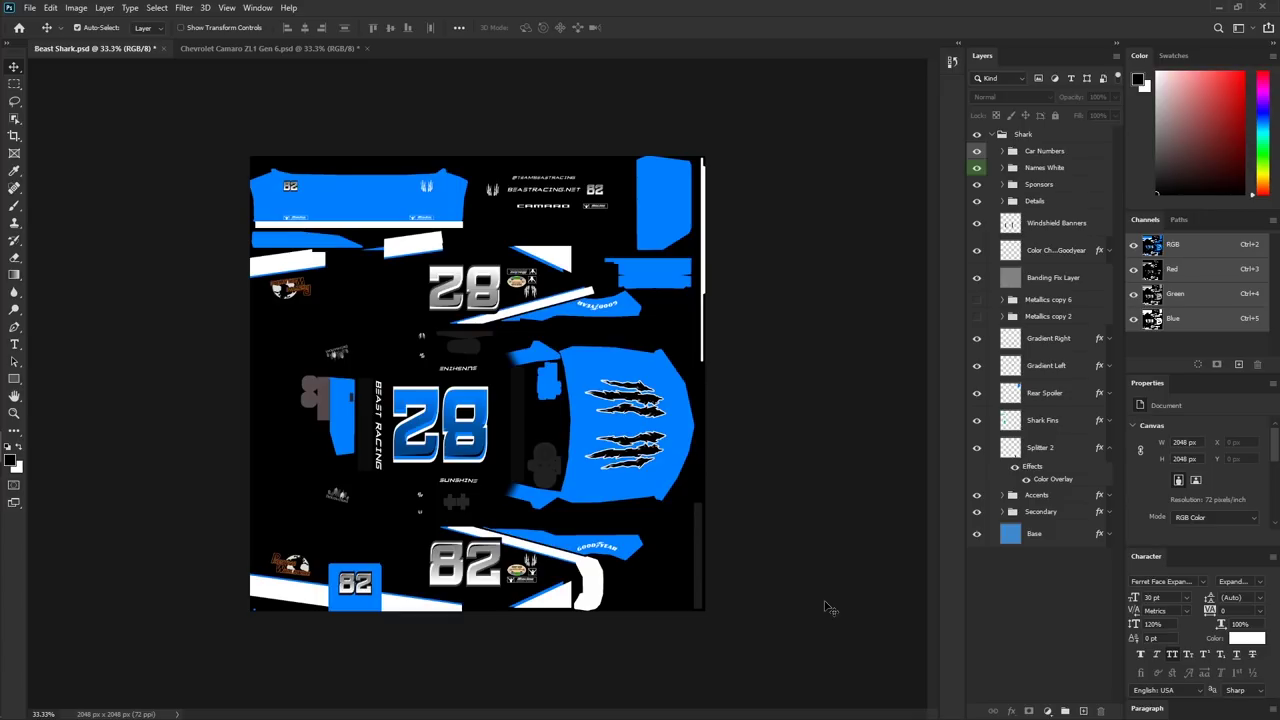
- Hide Car Numbers, Names White, Sponsors, Details, Windshield Banners, the Goodyear color layer and the Banding Fix Layer
{"action": "left_click", "coordinate": [977, 150]}
{"action": "left_click", "coordinate": [977, 167]}
{"action": "left_click", "coordinate": [977, 184]}
{"action": "left_click", "coordinate": [977, 201]}
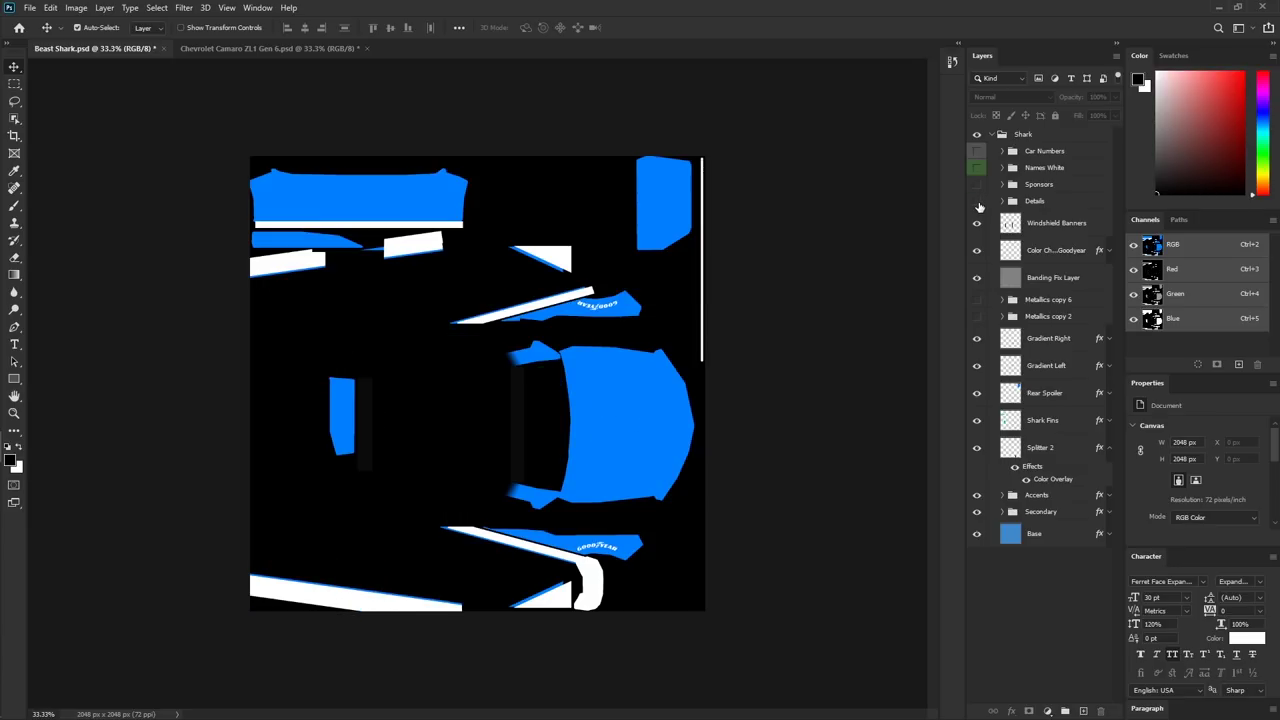
{"action": "left_click", "coordinate": [978, 224]}
{"action": "left_click", "coordinate": [977, 250]}
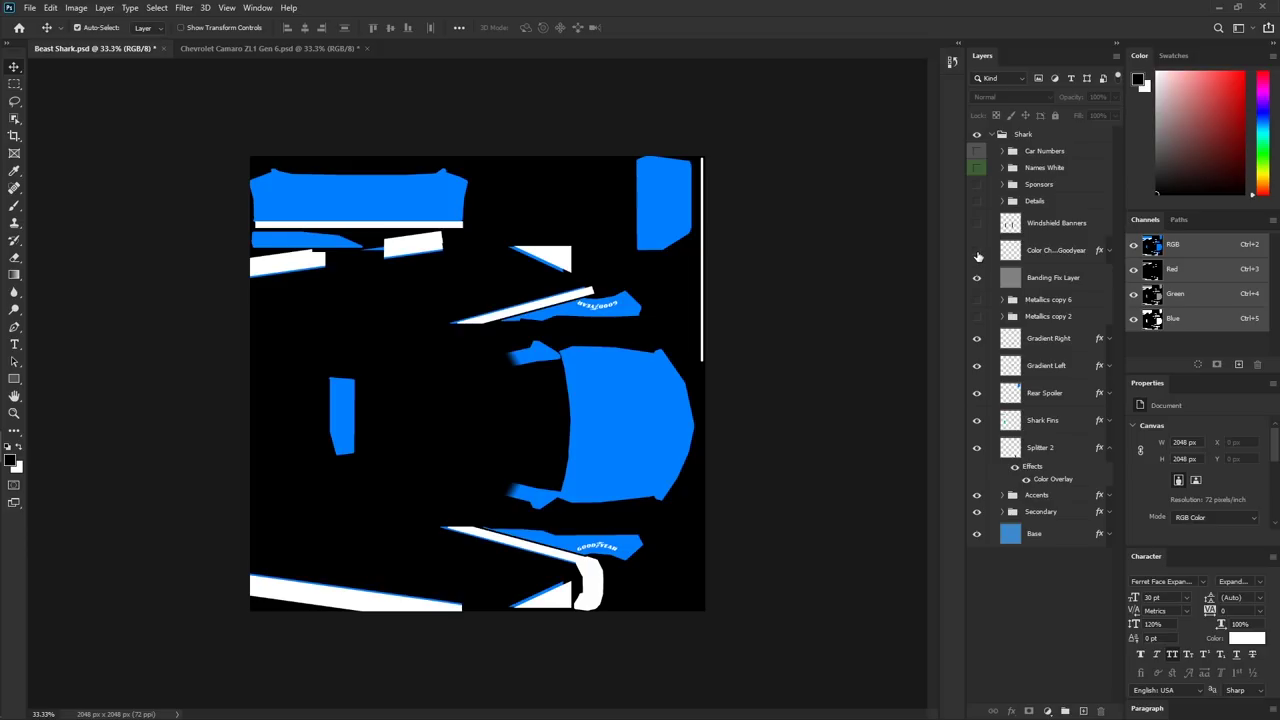
{"action": "left_click", "coordinate": [977, 277]}
- Create a new layer group above Shark and name it Camaro Spec Map
{"action": "left_click", "coordinate": [1064, 710]}
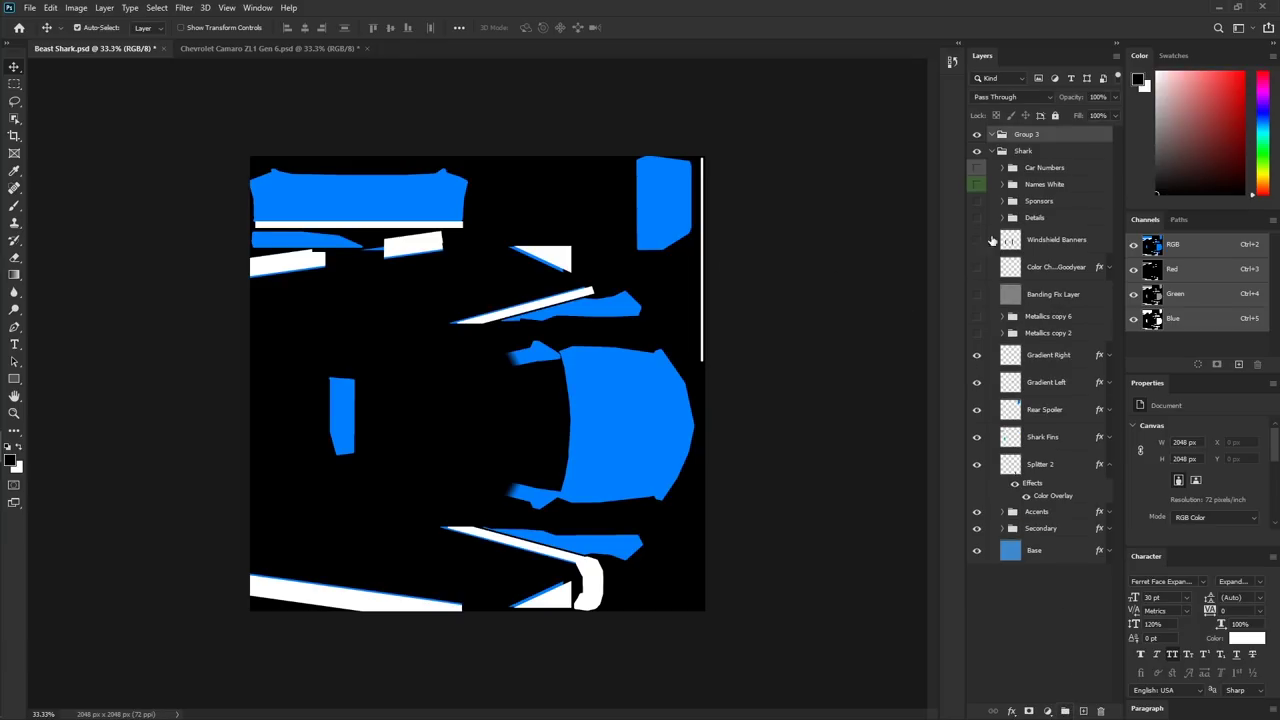
{"action": "double_click", "coordinate": [1027, 135]}
{"action": "type", "text": "Camaro Spec Map"}
{"action": "key", "text": "Return"}
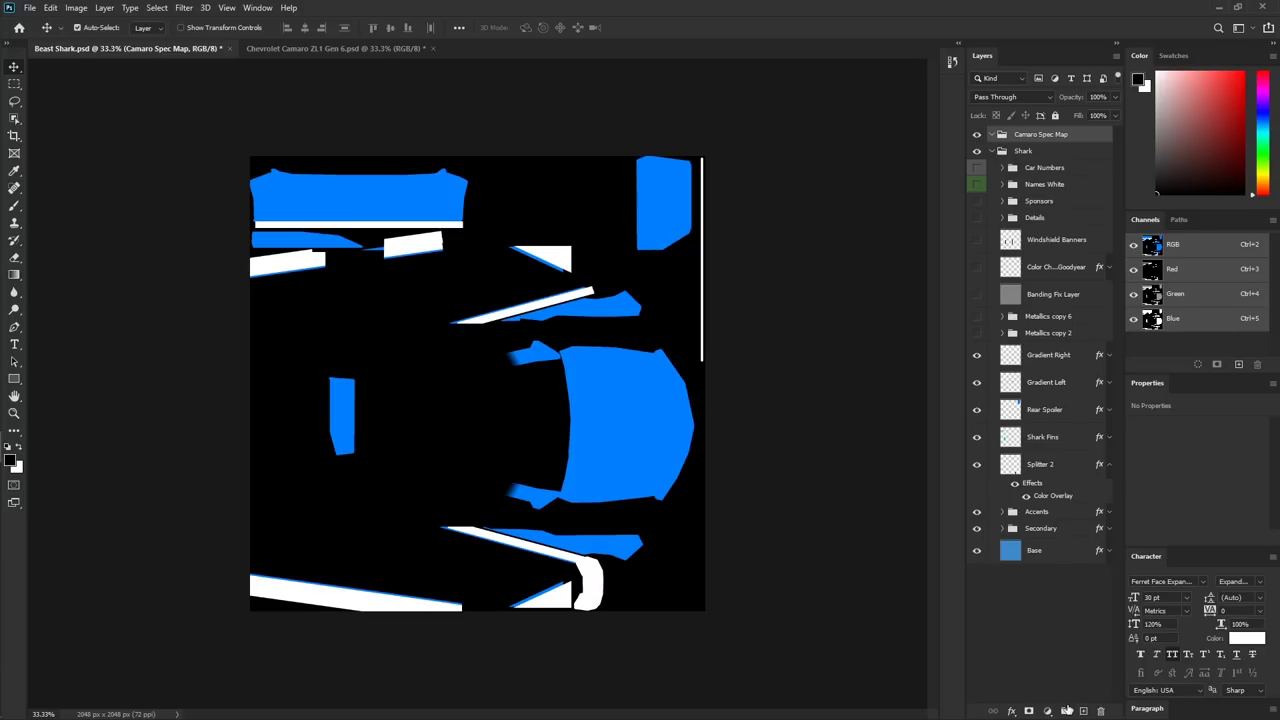
- Add two more layer groups and name them Metallic and Roughness
{"action": "left_click", "coordinate": [1065, 711]}
{"action": "left_click", "coordinate": [1065, 711]}
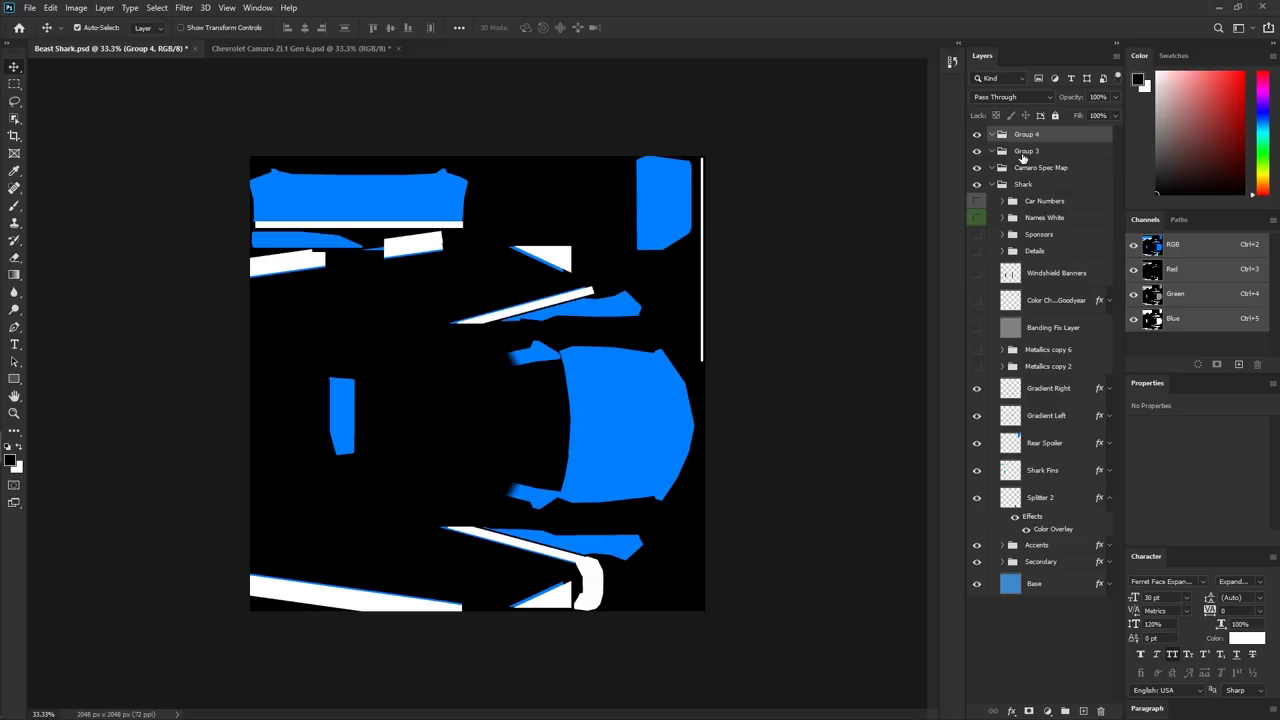
{"action": "double_click", "coordinate": [1025, 151]}
{"action": "type", "text": "Mi"}
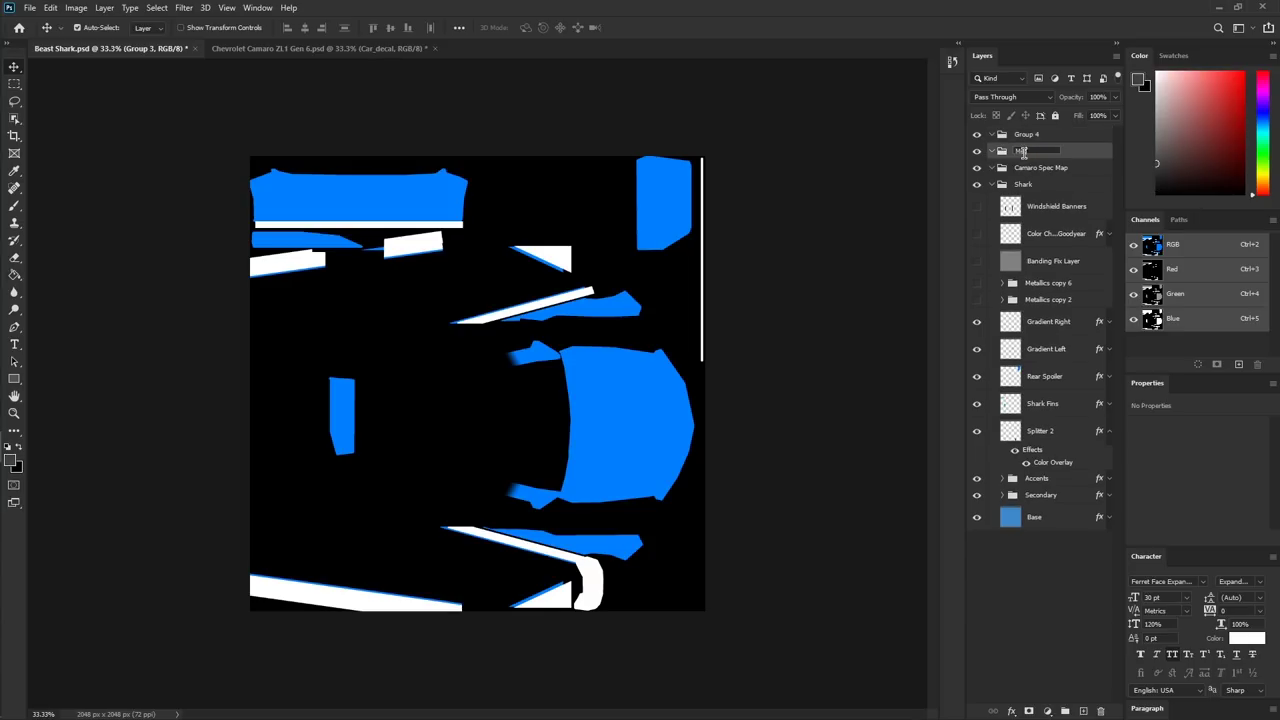
{"action": "key", "text": "Return"}
{"action": "double_click", "coordinate": [1025, 134]}
{"action": "type", "text": "Roughness"}
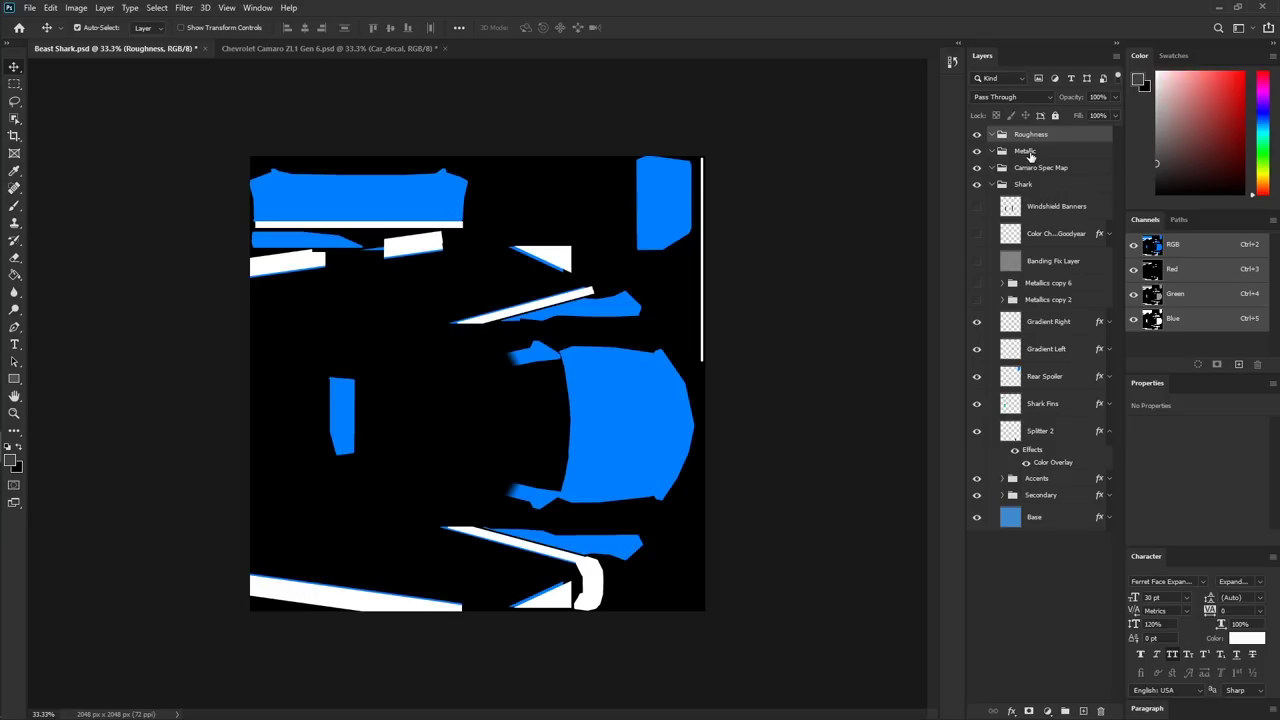
- Nest both new groups inside Camaro Spec Map, with Metallic above Roughness
{"action": "left_click", "coordinate": [1027, 150]}
{"action": "mouse_move", "coordinate": [1030, 135]}
{"action": "left_mouse_down"}
{"action": "mouse_move", "coordinate": [1036, 166]}
{"action": "mouse_move", "coordinate": [1033, 152]}
{"action": "left_mouse_up"}
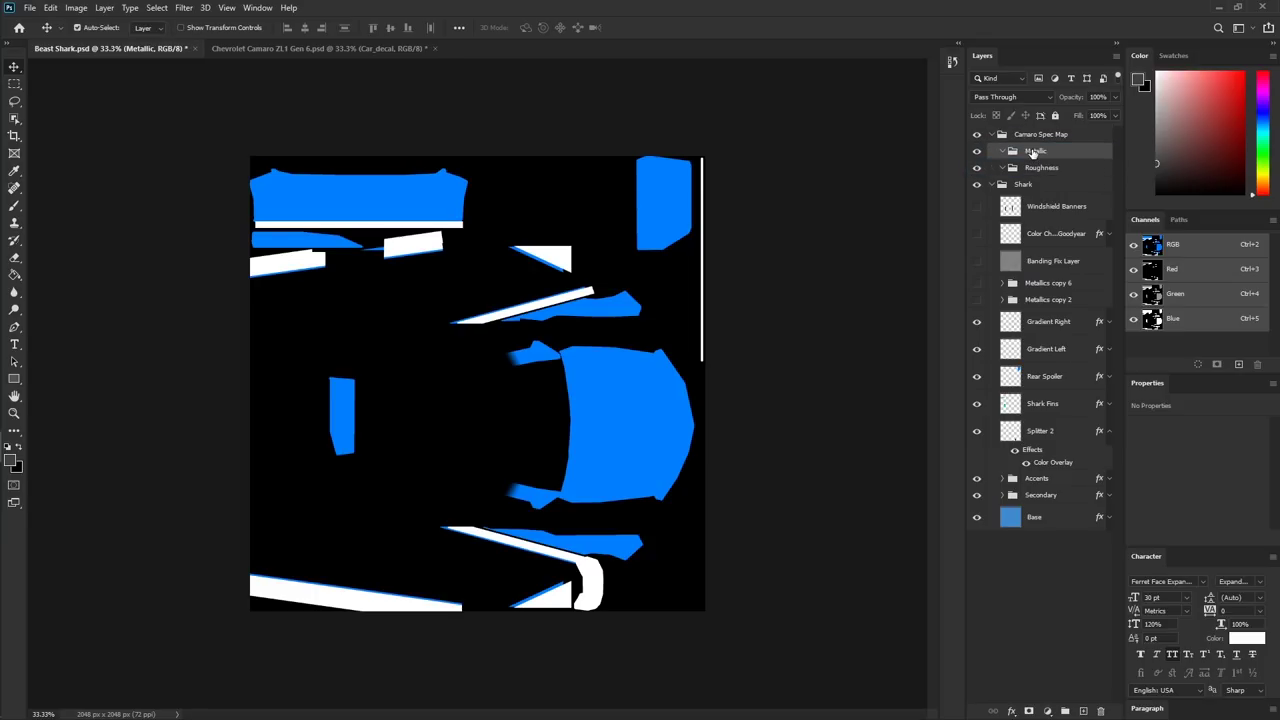
{"action": "key", "text": "ctrl"}
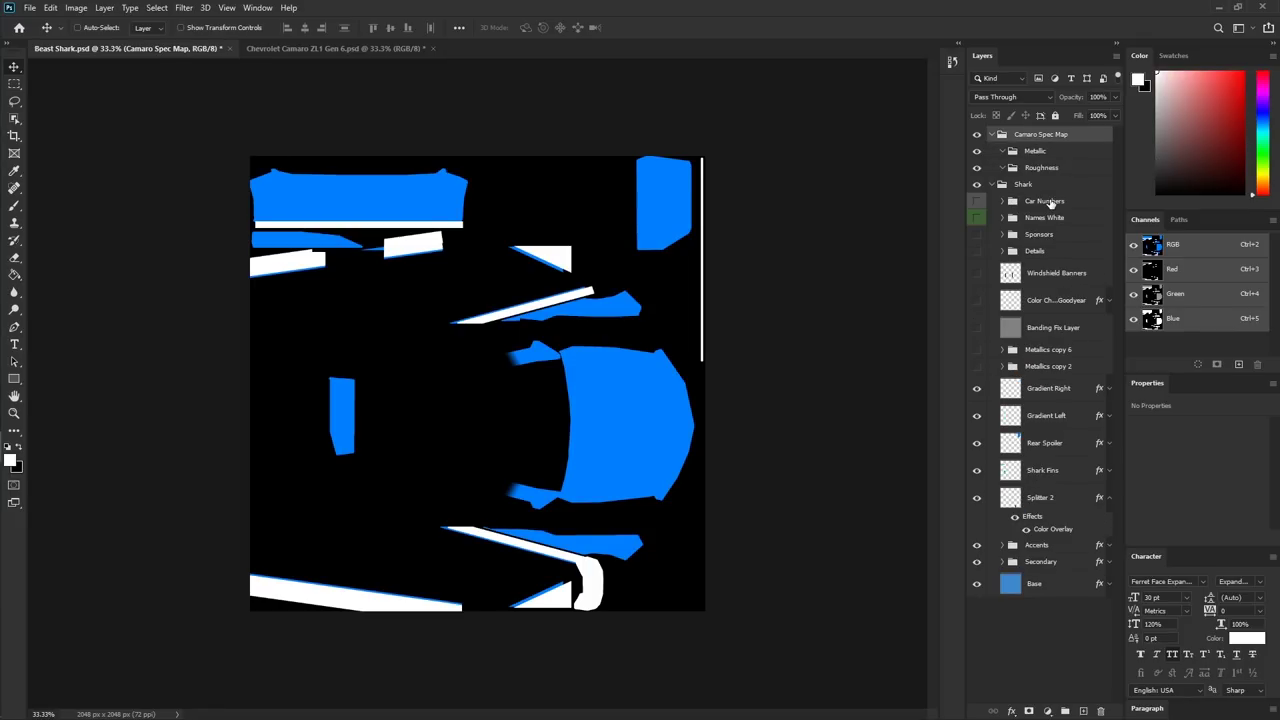
- Add a new layer in the Camaro Spec Map group and fill it with white (ffffff)
{"action": "key", "text": "ctrl+shift+n"}
{"action": "key", "text": "Return"}
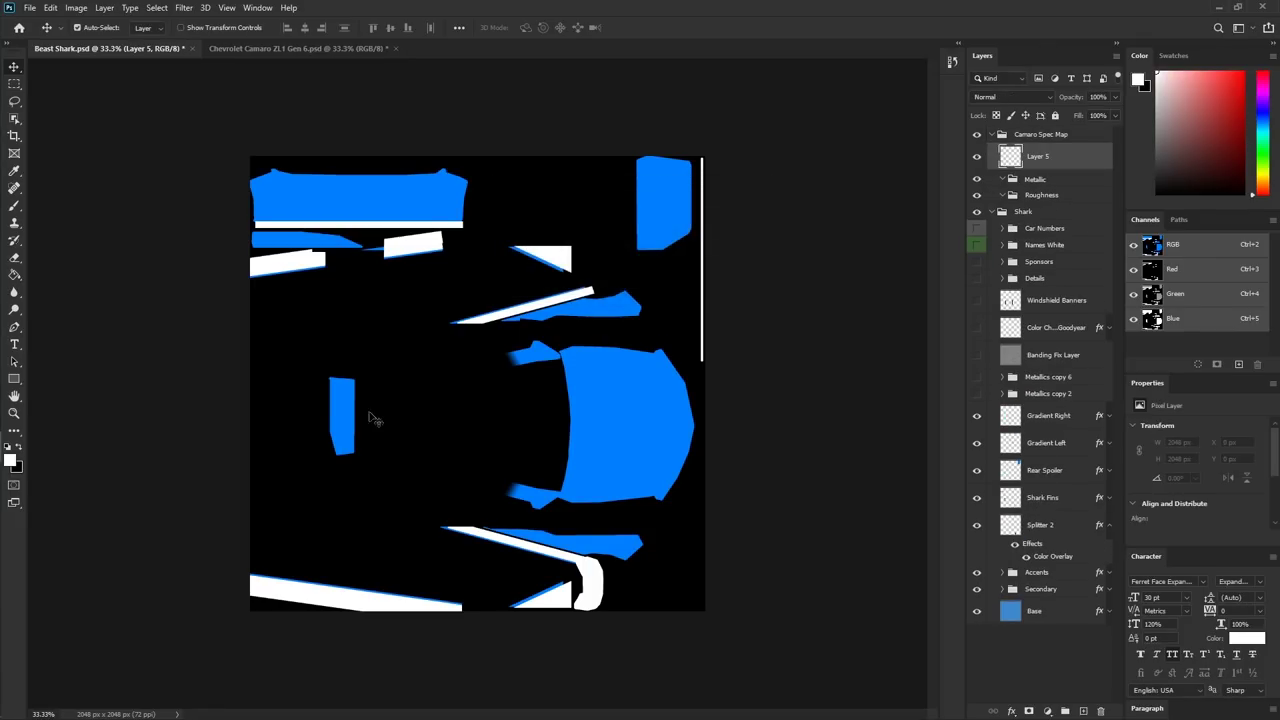
{"action": "left_click", "coordinate": [11, 459]}
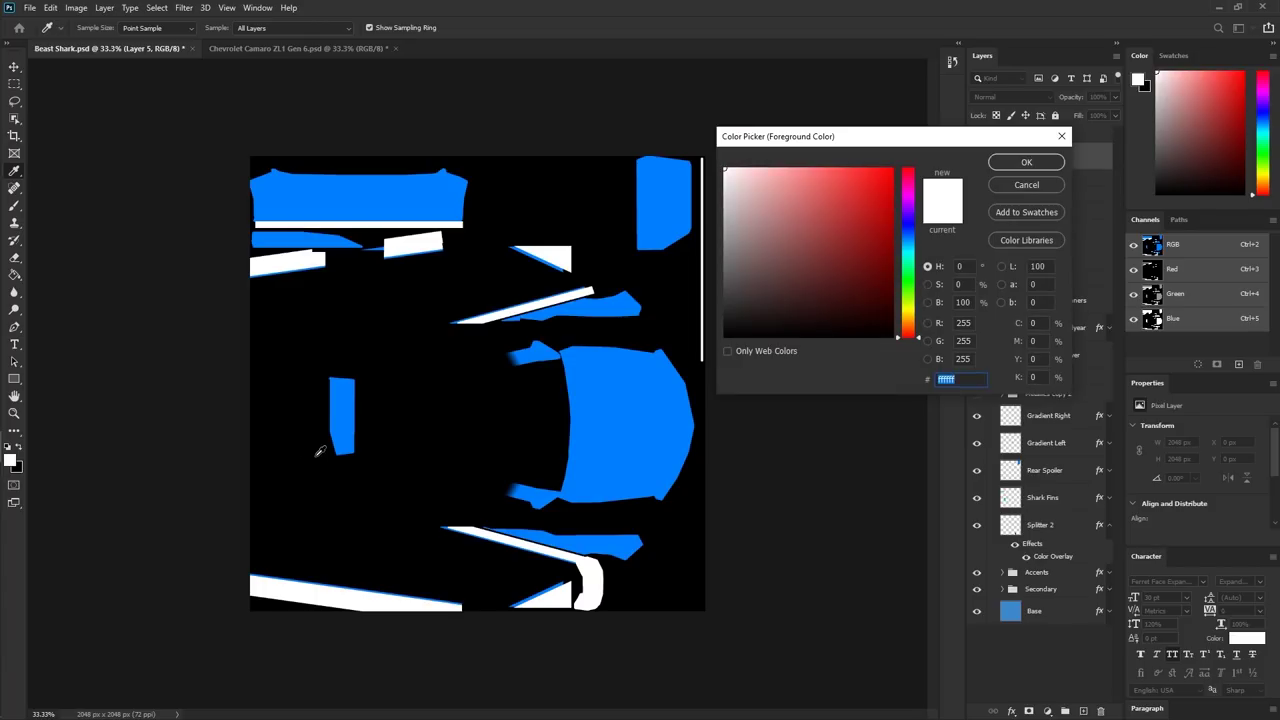
{"action": "left_click", "coordinate": [1026, 162]}
{"action": "key", "text": "g"}
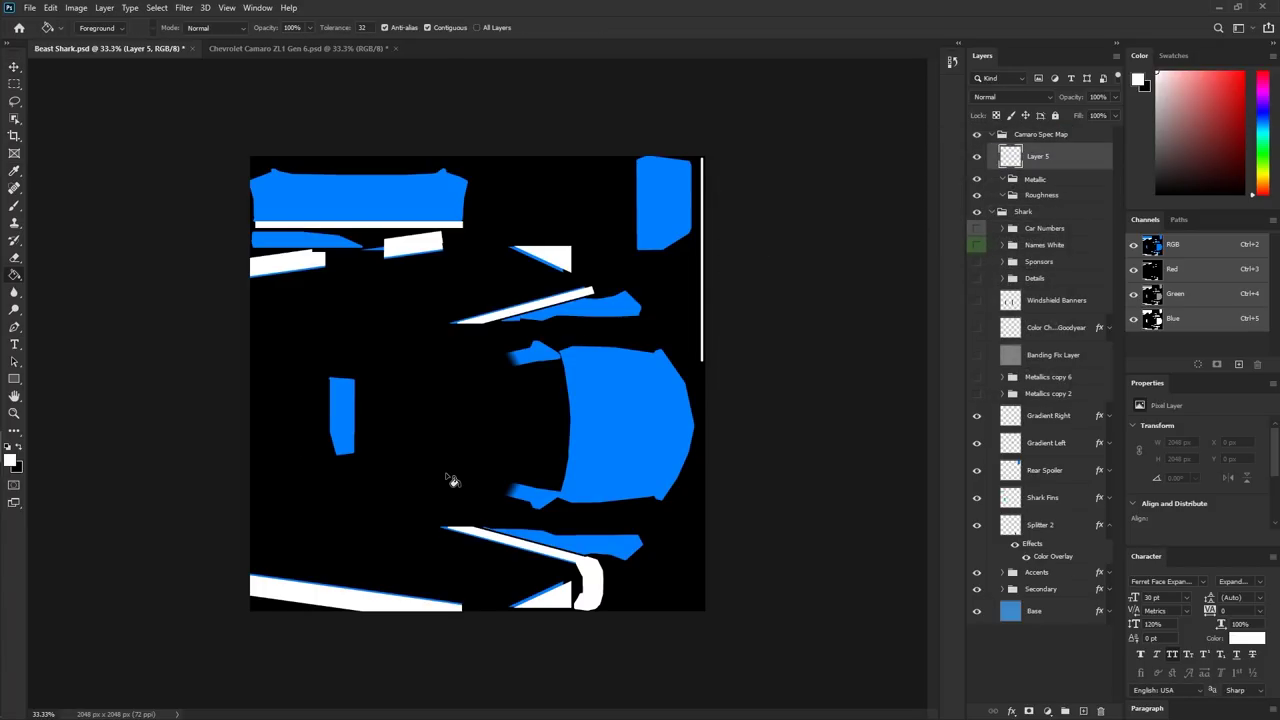
{"action": "left_click", "coordinate": [452, 481]}
- Rename the white-filled layer Blue and move it below the Roughness group
{"action": "double_click", "coordinate": [1038, 157]}
{"action": "type", "text": "Blue"}
{"action": "key", "text": "Return"}
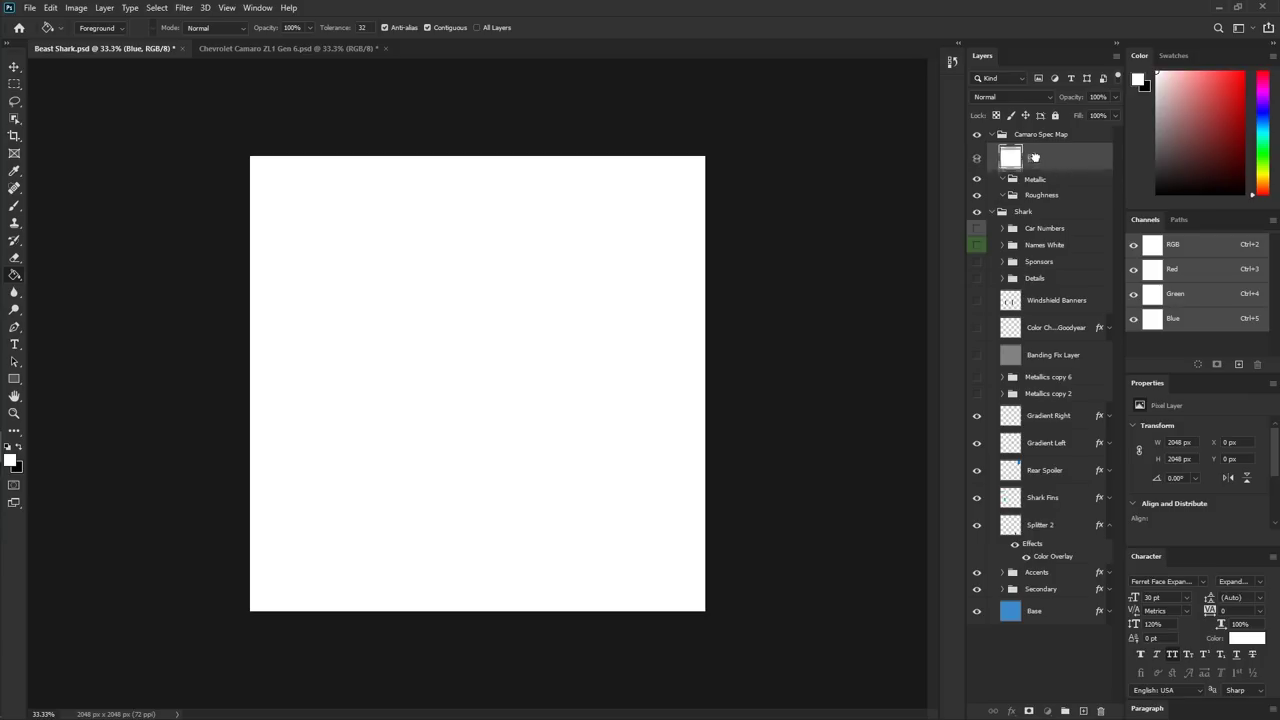
{"action": "left_click_drag", "start_coordinate": [1043, 203], "coordinate": [1045, 205]}
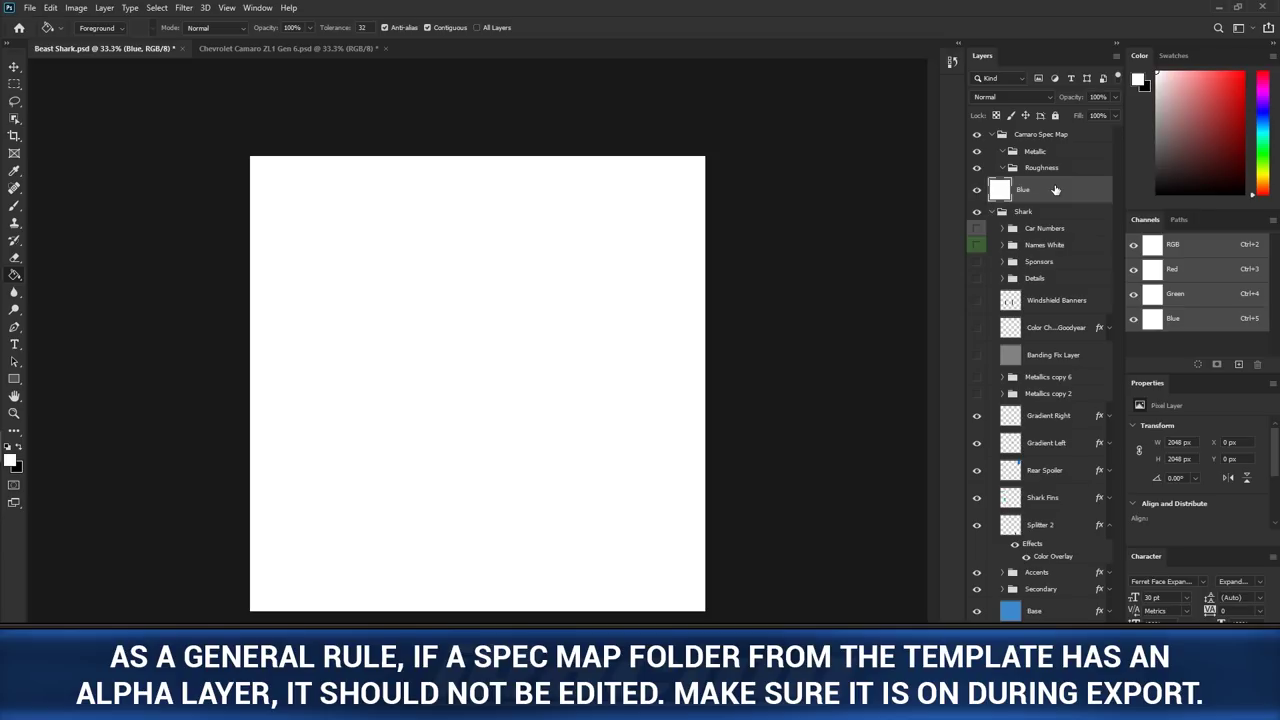
- Duplicate the Alpha layer from the Camaro template's Custom Spec Map group into Beast Shark.psd and place it below Blue in Camaro Spec Map
{"action": "left_click", "coordinate": [258, 50]}
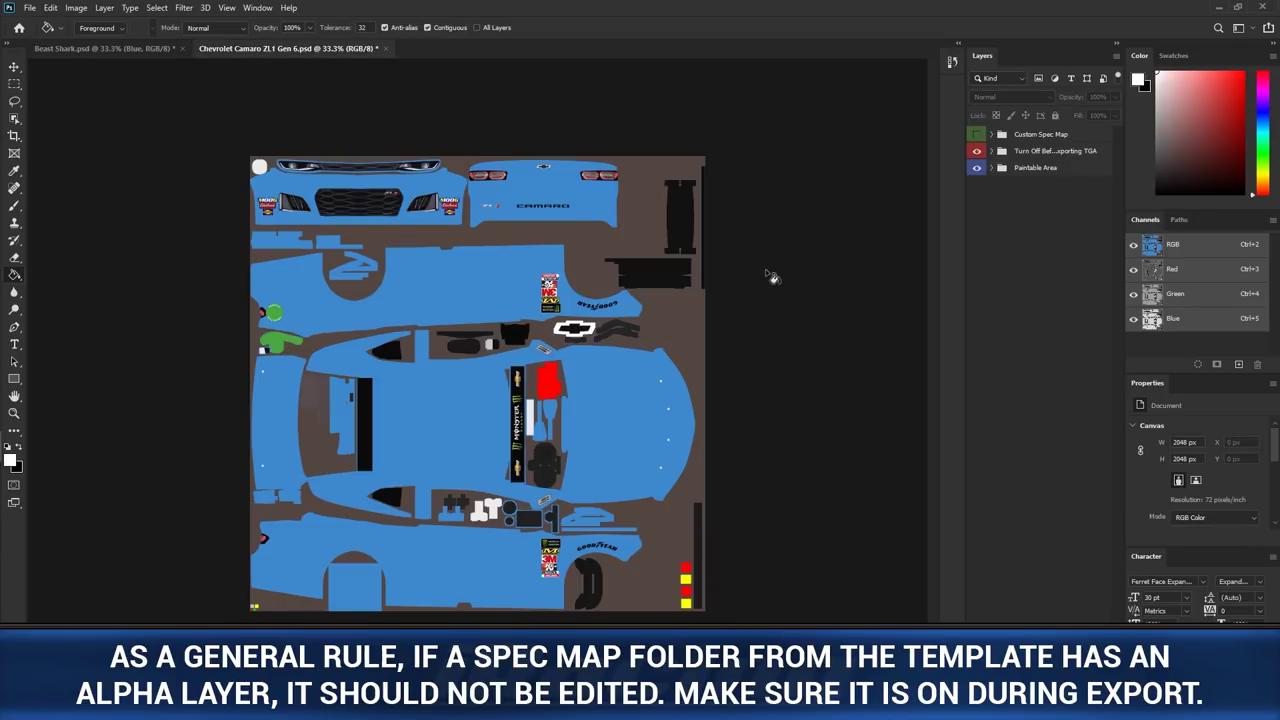
{"action": "left_click", "coordinate": [995, 136]}
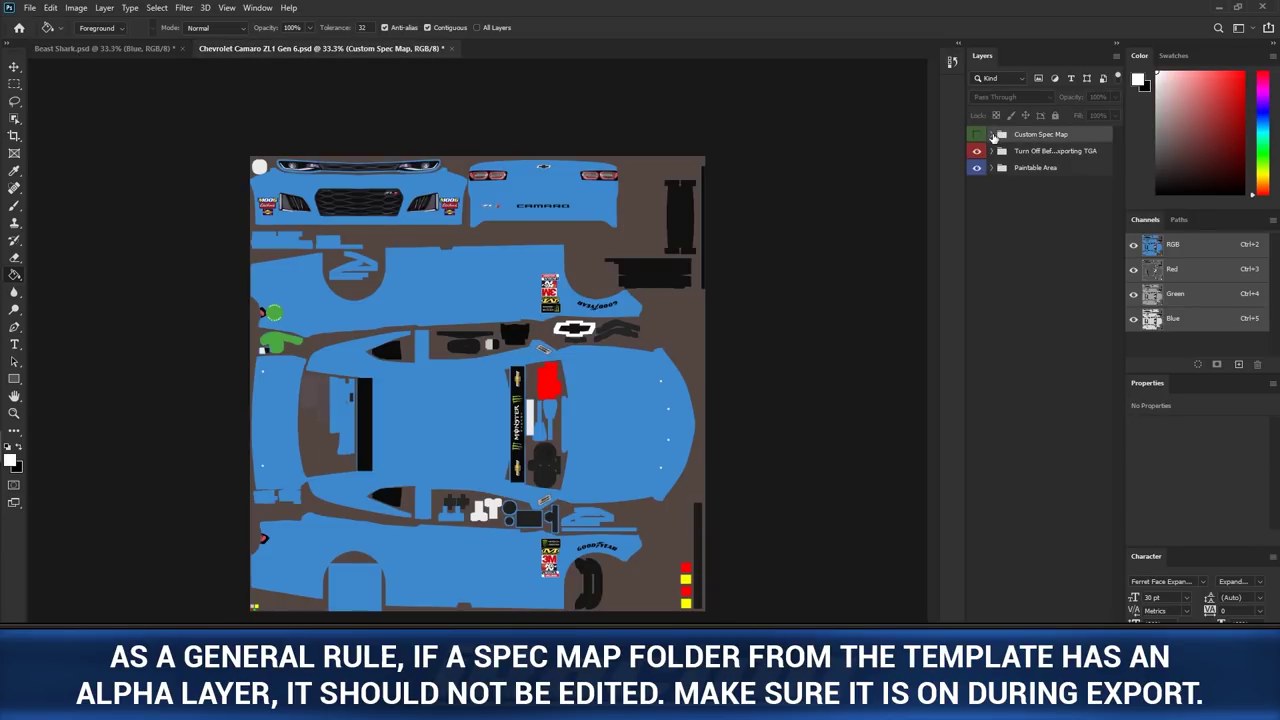
{"action": "left_click", "coordinate": [992, 135]}
{"action": "left_click", "coordinate": [1058, 220]}
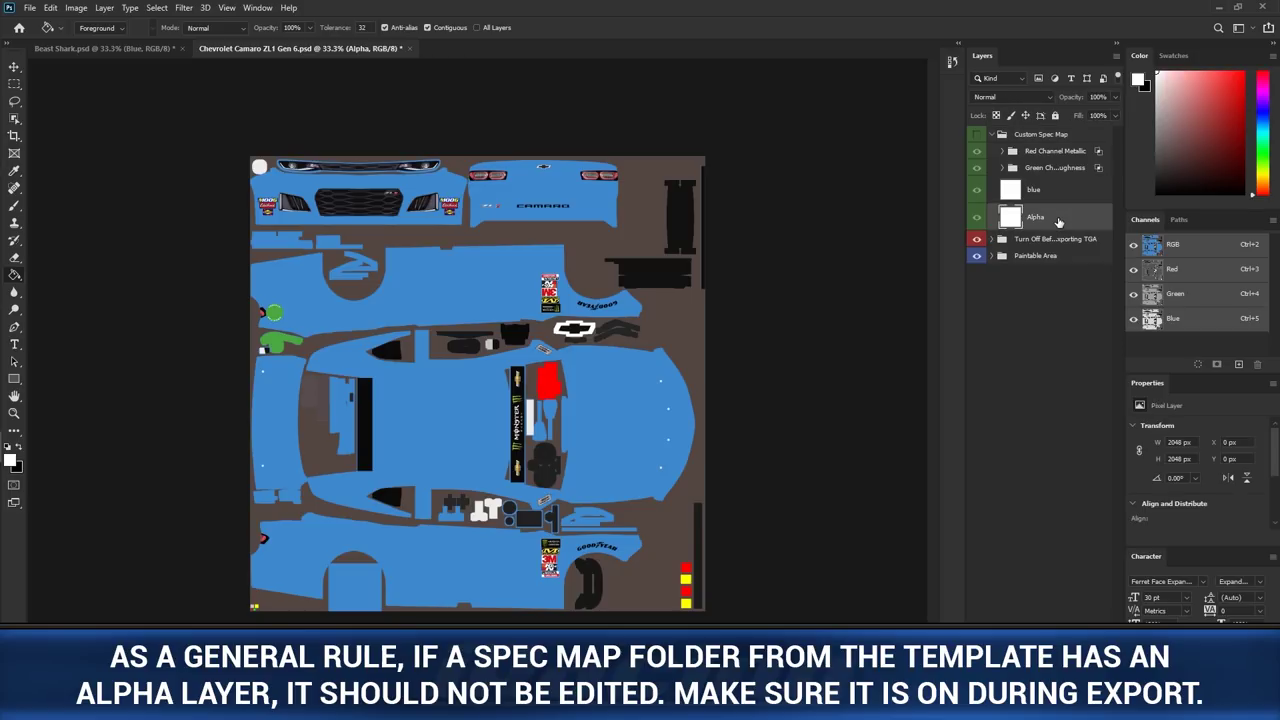
{"action": "right_click", "coordinate": [1058, 220]}
{"action": "left_click", "coordinate": [1100, 224]}
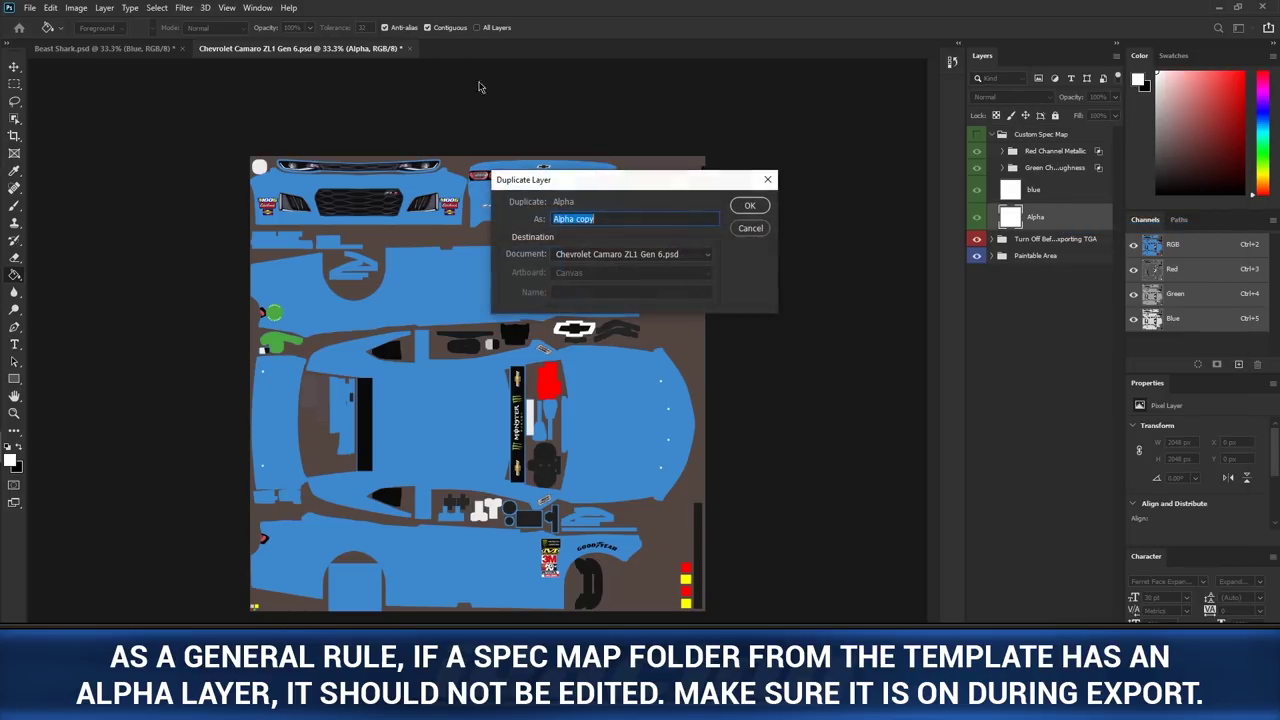
{"action": "left_click", "coordinate": [641, 253]}
{"action": "left_click", "coordinate": [629, 274]}
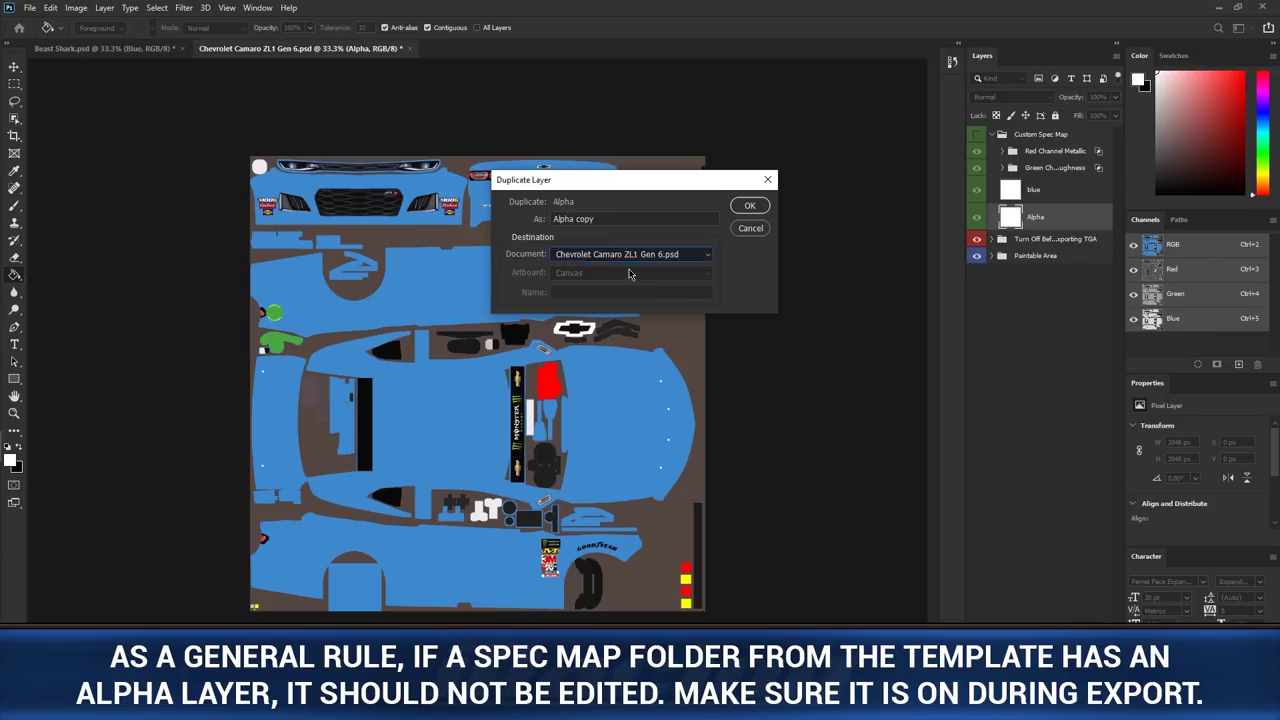
{"action": "left_click", "coordinate": [749, 205]}
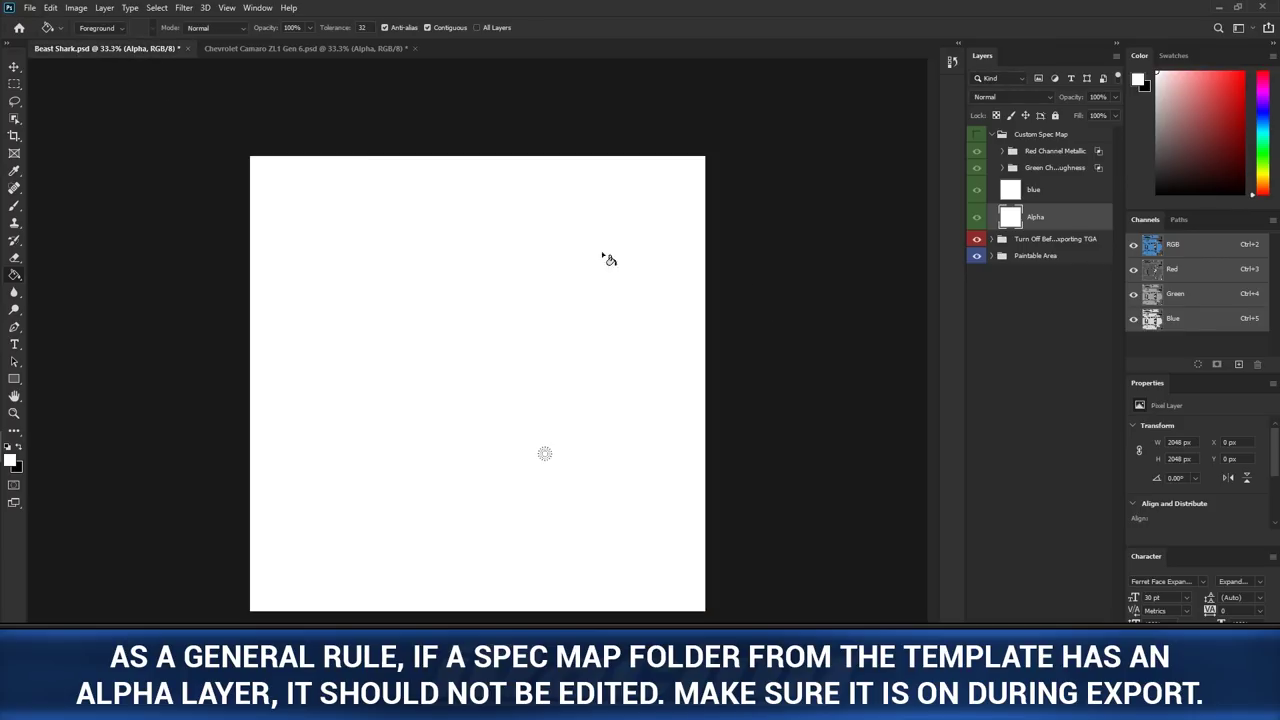
{"action": "left_click_drag", "start_coordinate": [1040, 197], "coordinate": [1040, 230]}
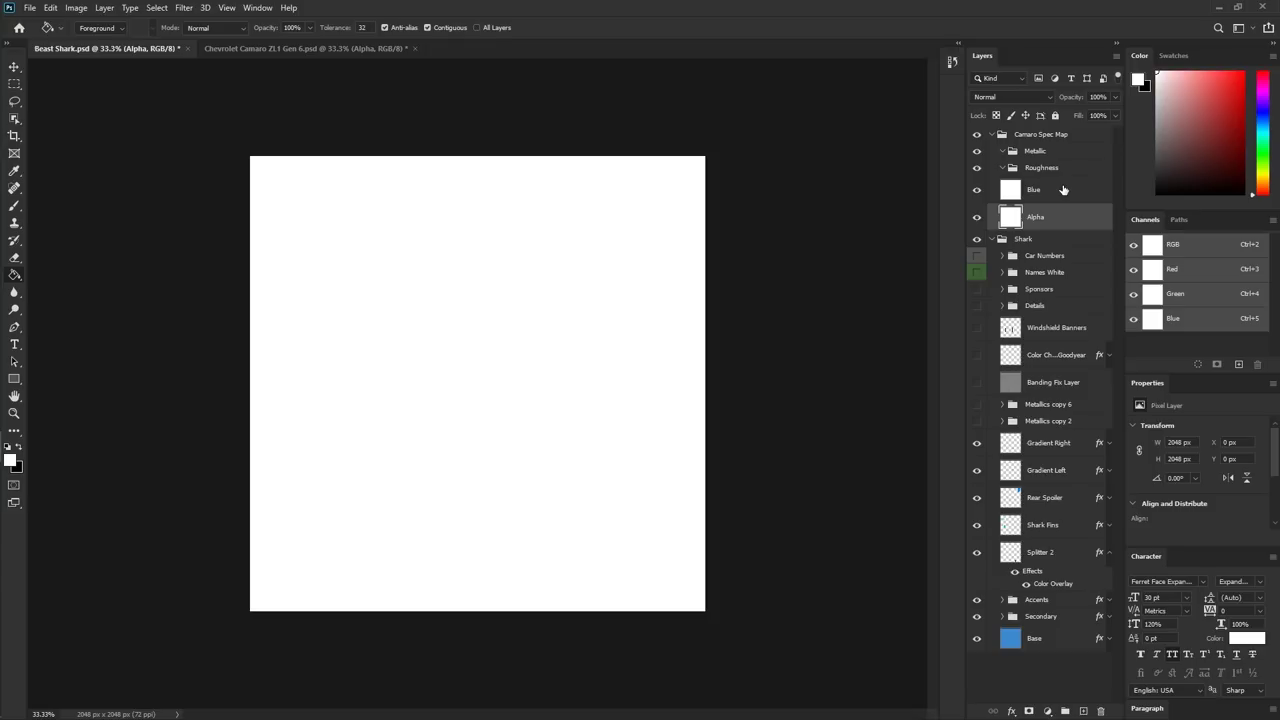
- Hide the Blue and Alpha layers while keeping the Shark group visible
{"action": "left_click", "coordinate": [977, 216], "text": "alt"}
{"action": "scroll", "coordinate": [827, 438], "scroll_direction": "up", "scroll_amount": 5}
{"action": "left_click", "coordinate": [977, 239]}
{"action": "left_click", "coordinate": [977, 190]}
{"action": "left_click", "coordinate": [977, 217]}
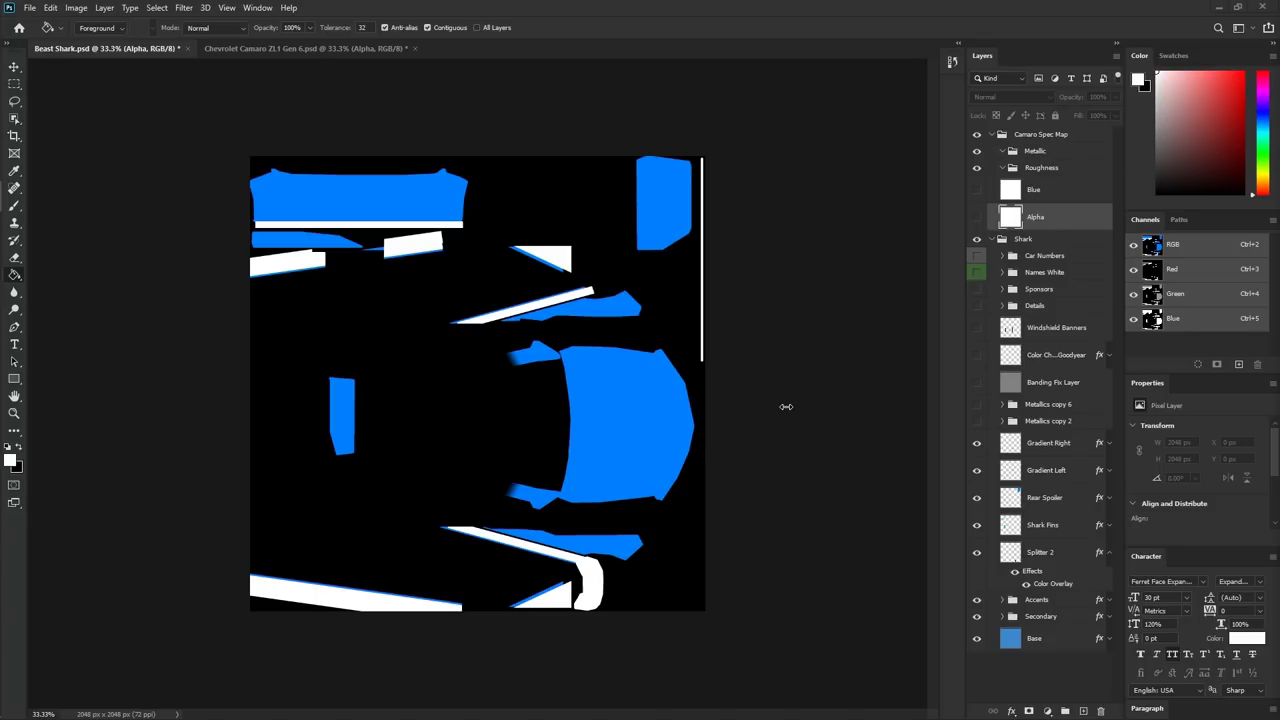
- Duplicate the Shark layers and groups from Gradient Right through Base, and move the copies into the Metallic group
{"action": "left_click", "coordinate": [1074, 499]}
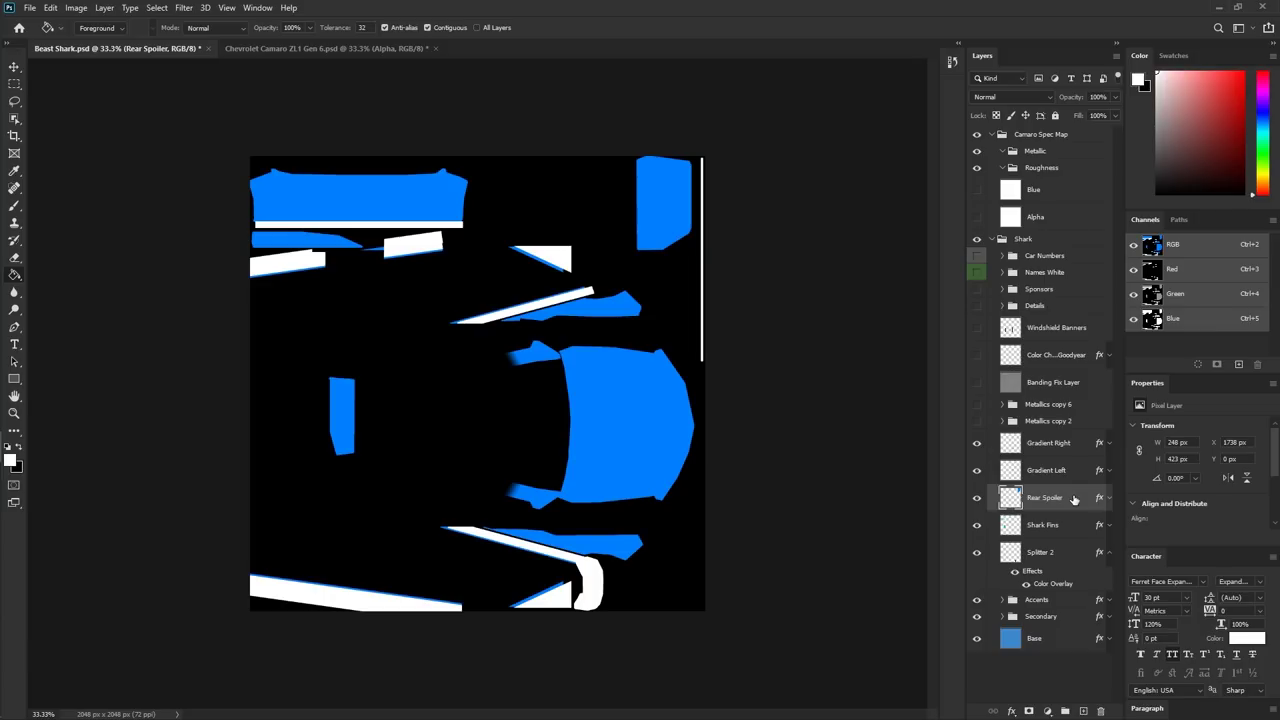
{"action": "left_click", "coordinate": [1051, 448]}
{"action": "left_click", "coordinate": [1036, 552], "text": "shift"}
{"action": "right_click", "coordinate": [1036, 552]}
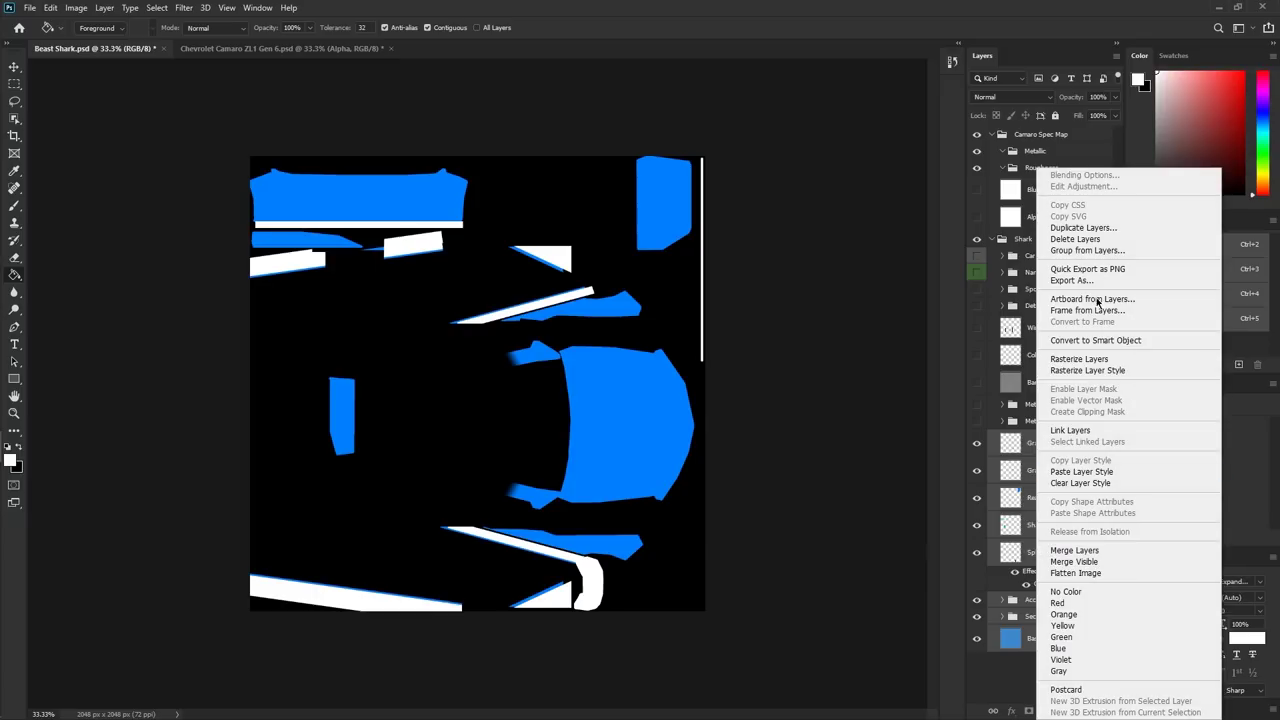
{"action": "left_click", "coordinate": [1100, 233]}
{"action": "key", "text": "Return"}
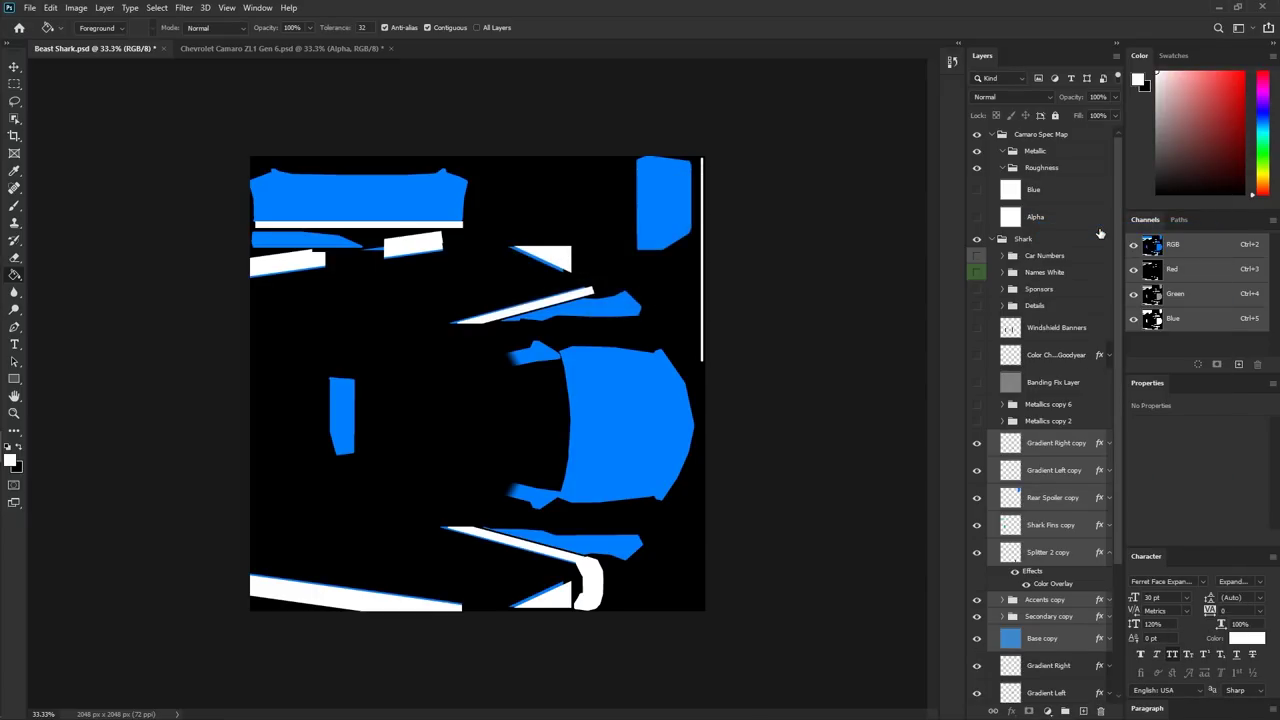
{"action": "left_click_drag", "start_coordinate": [1058, 510], "coordinate": [1045, 162]}
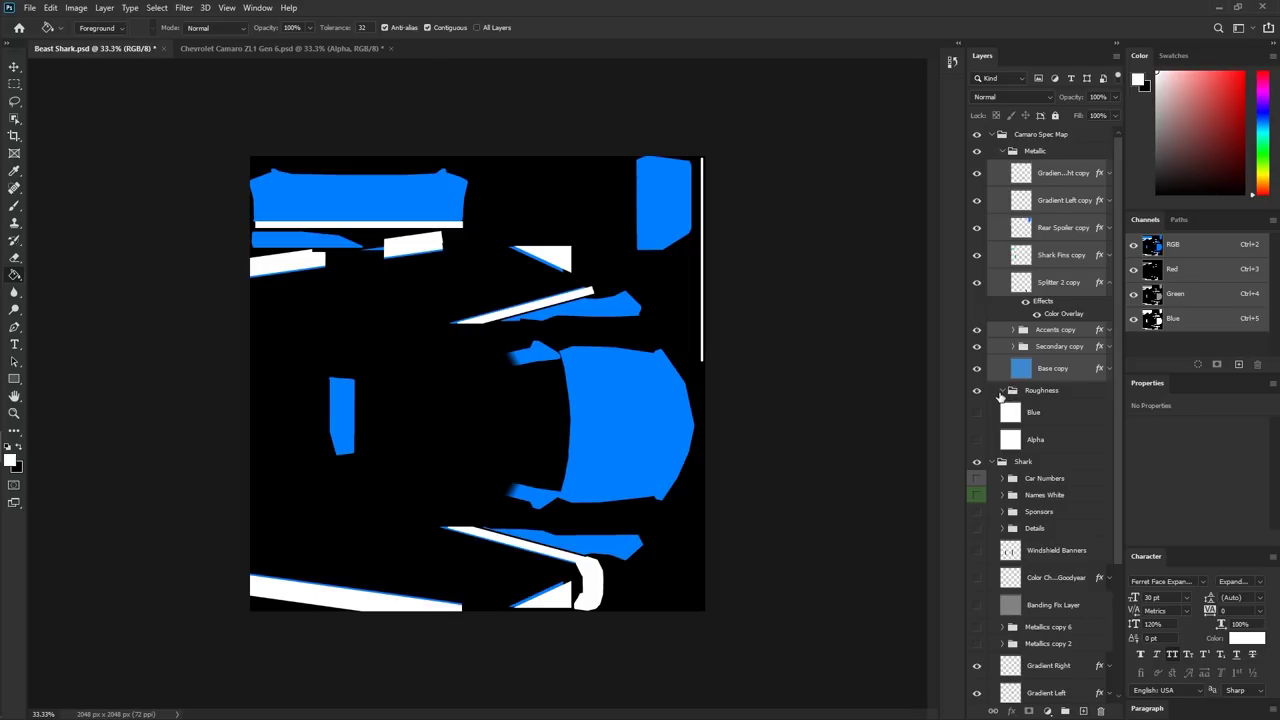
{"action": "left_click", "coordinate": [1000, 370]}
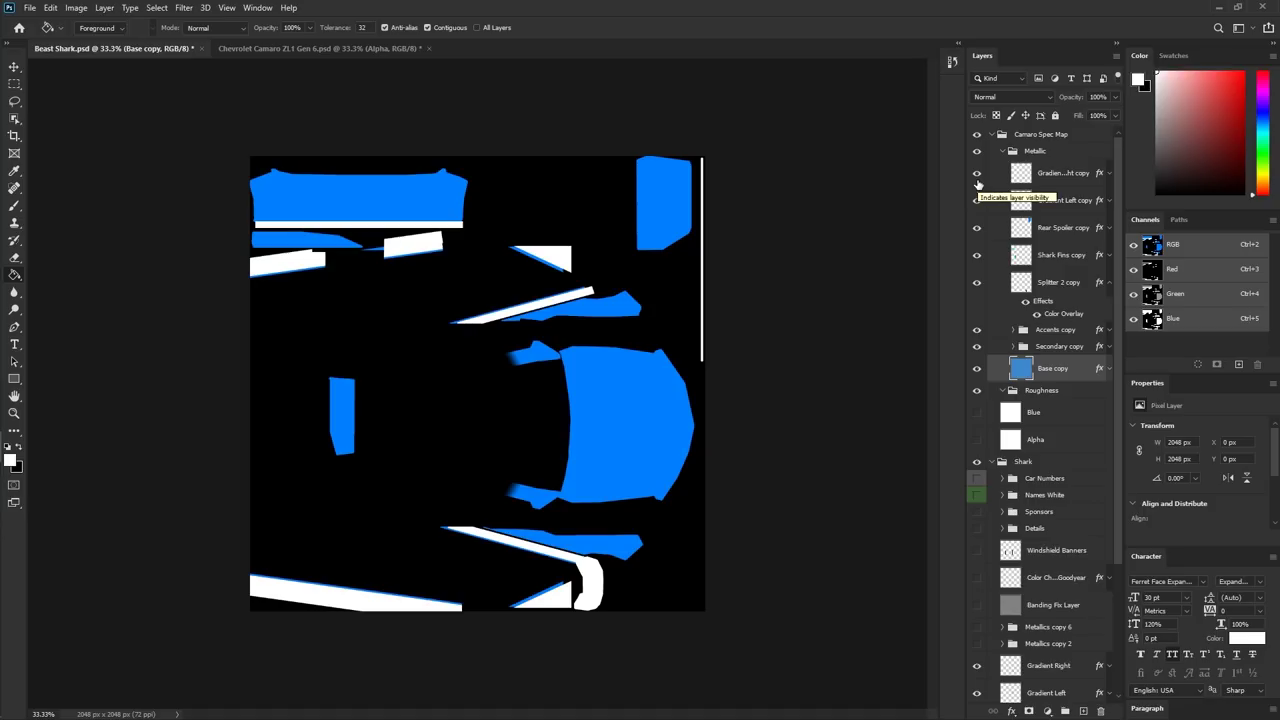
- Hide the two gradient copies in Metallic and rasterize the layer styles of the Rear Spoiler, Shark Fins, Splitter 2 and Base copies
{"action": "left_click", "coordinate": [977, 175]}
{"action": "left_click", "coordinate": [979, 201]}
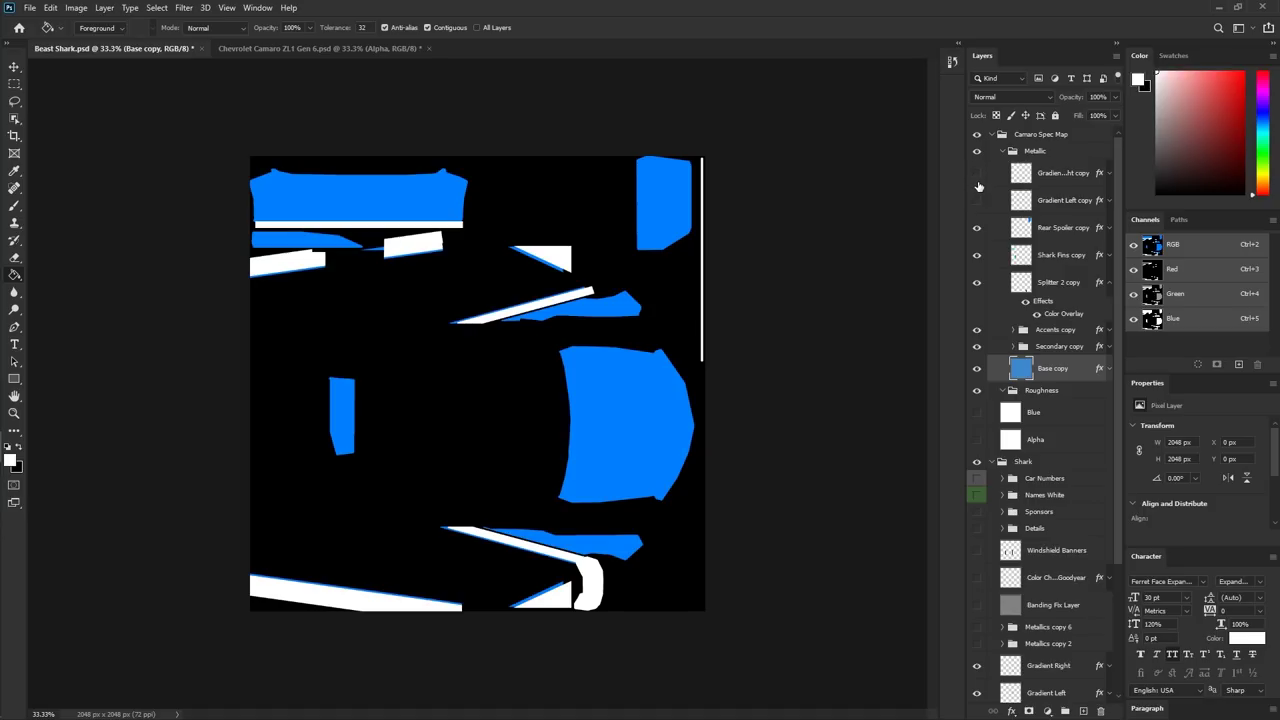
{"action": "left_click", "coordinate": [1080, 229], "text": "shift"}
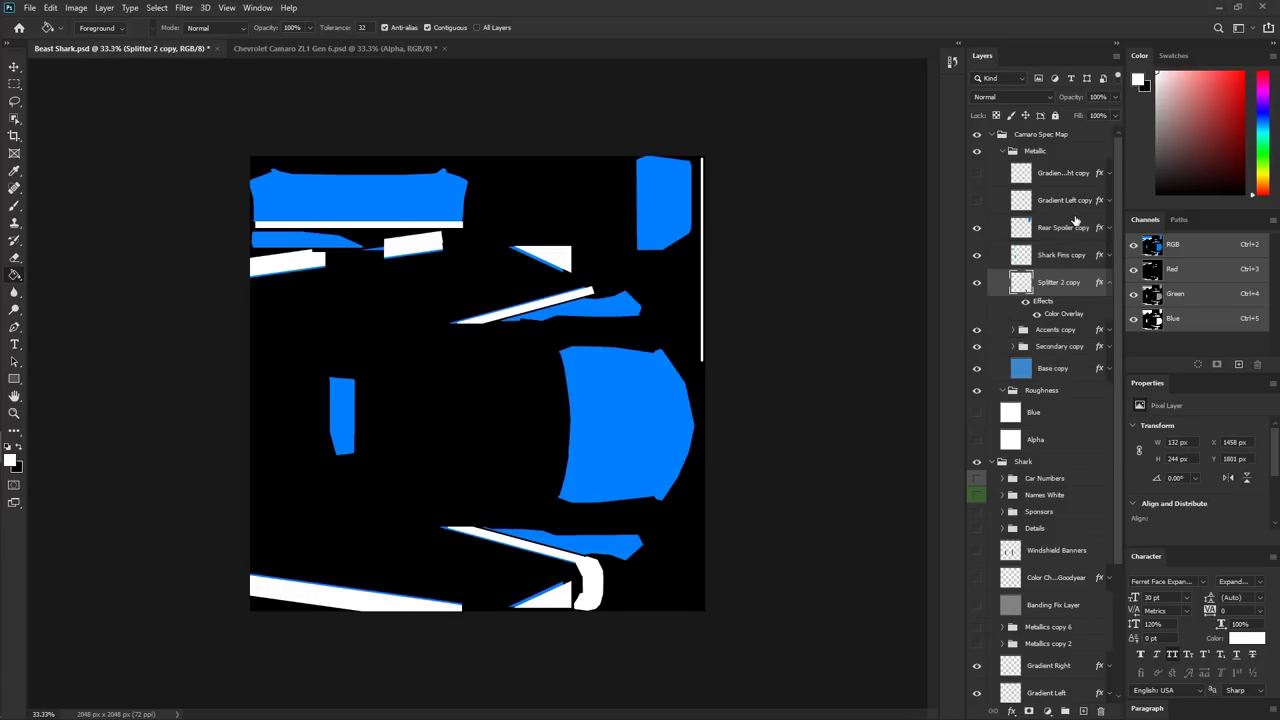
{"action": "right_click", "coordinate": [1066, 229]}
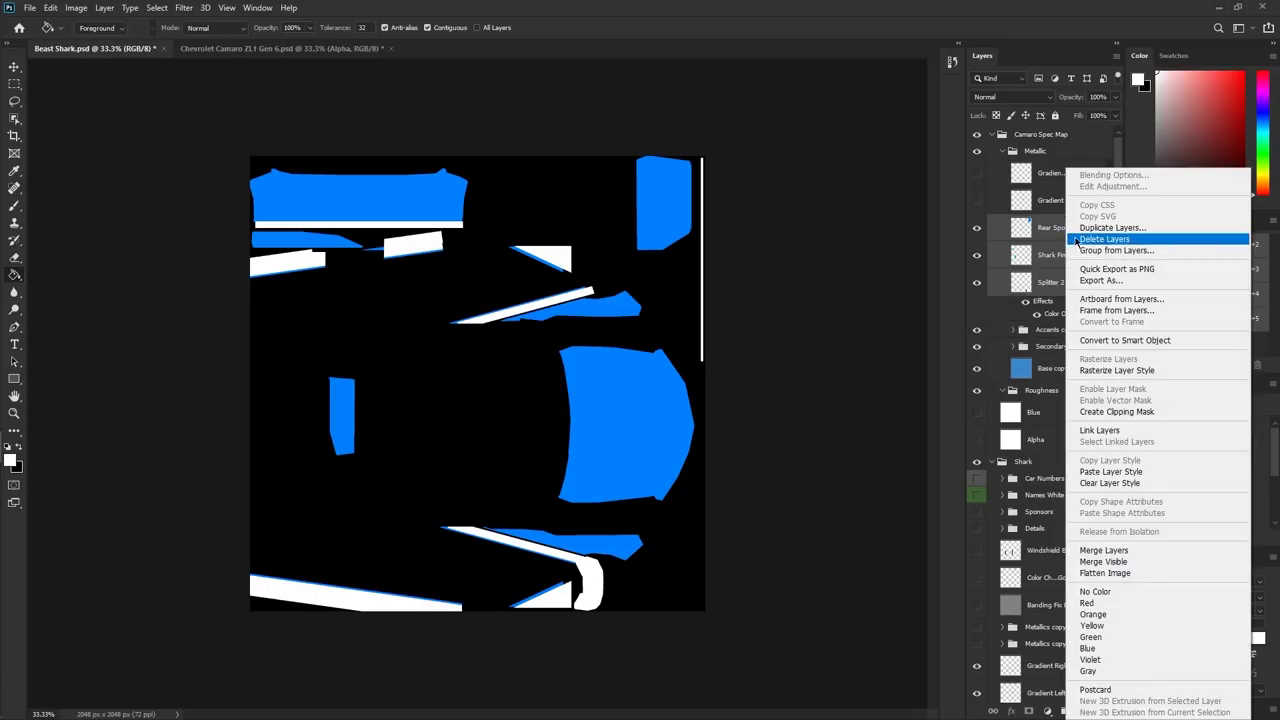
{"action": "left_click", "coordinate": [1100, 370]}
{"action": "right_click", "coordinate": [1078, 341]}
{"action": "left_click", "coordinate": [1128, 371]}
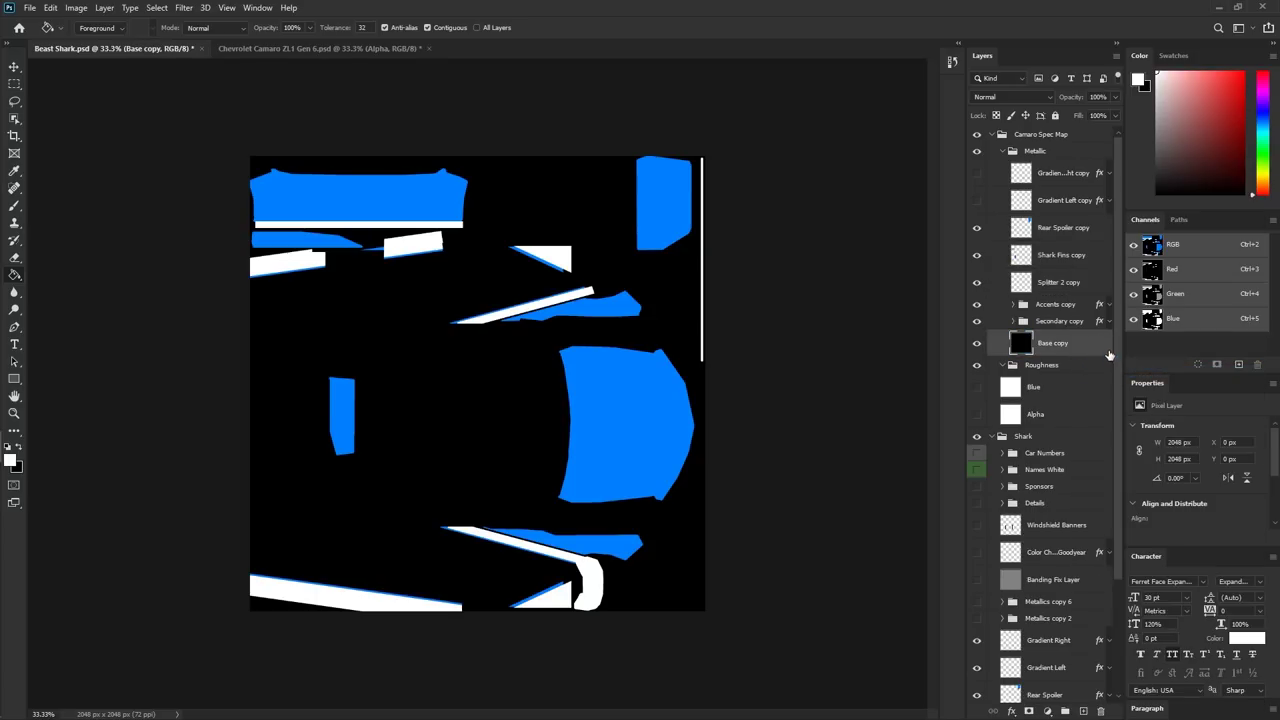
- Convert the Secondary copy and Accents copy groups in Metallic to smart objects
{"action": "left_click", "coordinate": [1109, 321]}
{"action": "left_click", "coordinate": [1109, 304]}
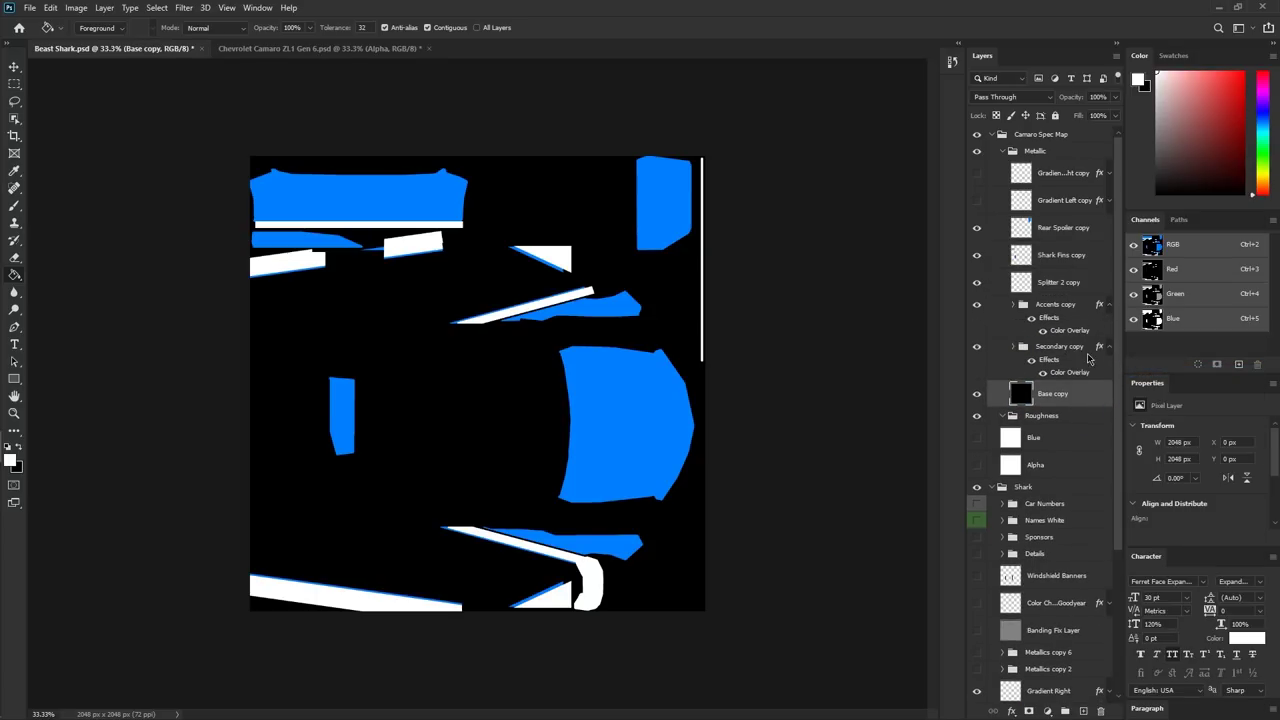
{"action": "right_click", "coordinate": [1082, 356]}
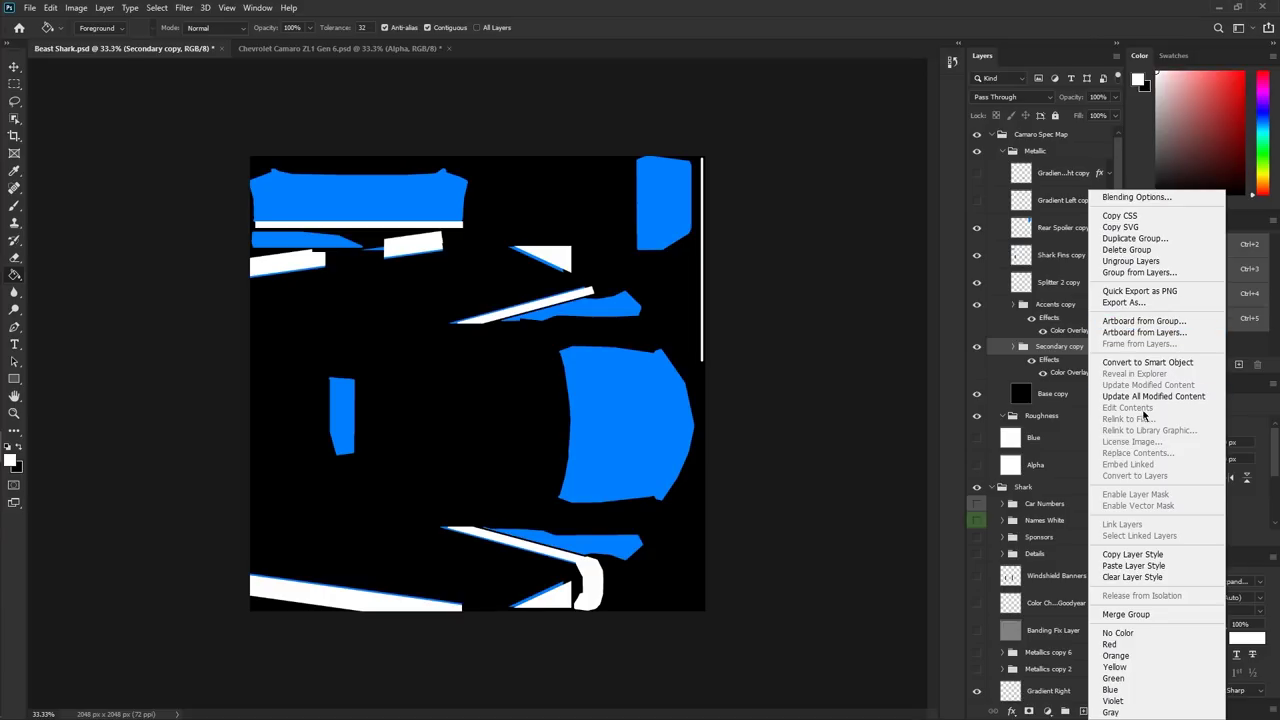
{"action": "left_click", "coordinate": [1147, 362]}
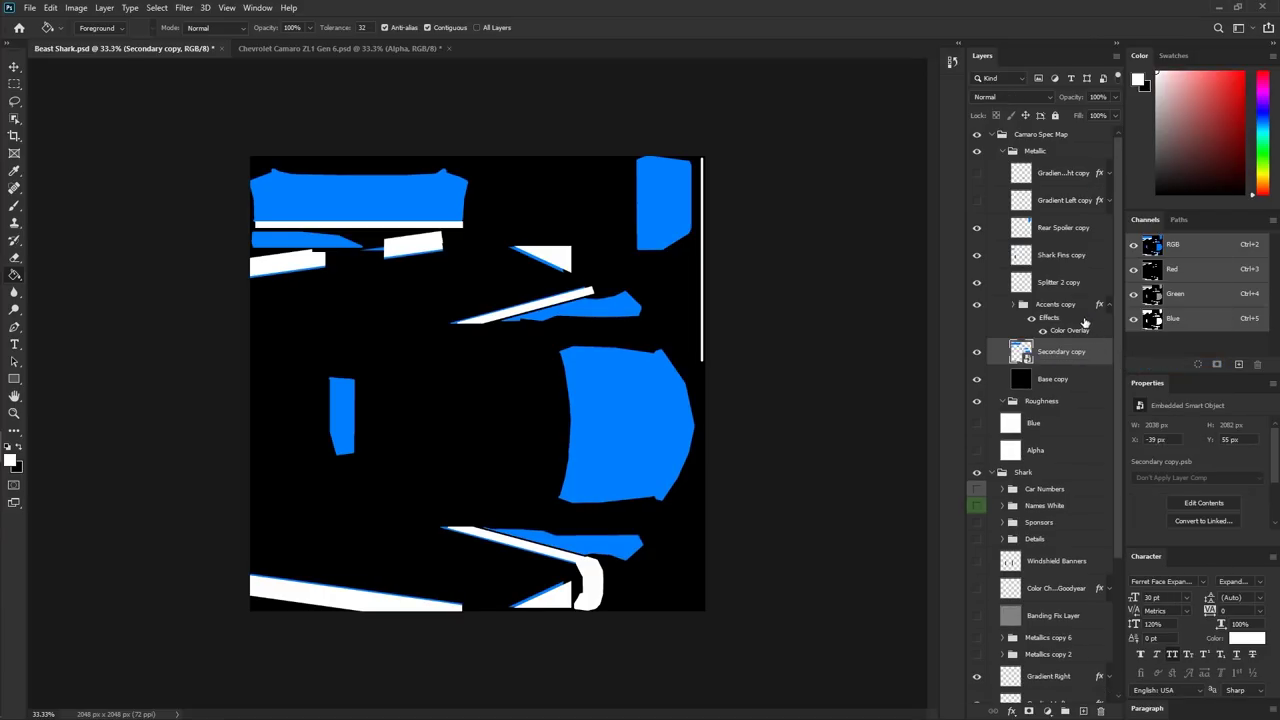
{"action": "right_click", "coordinate": [1086, 308]}
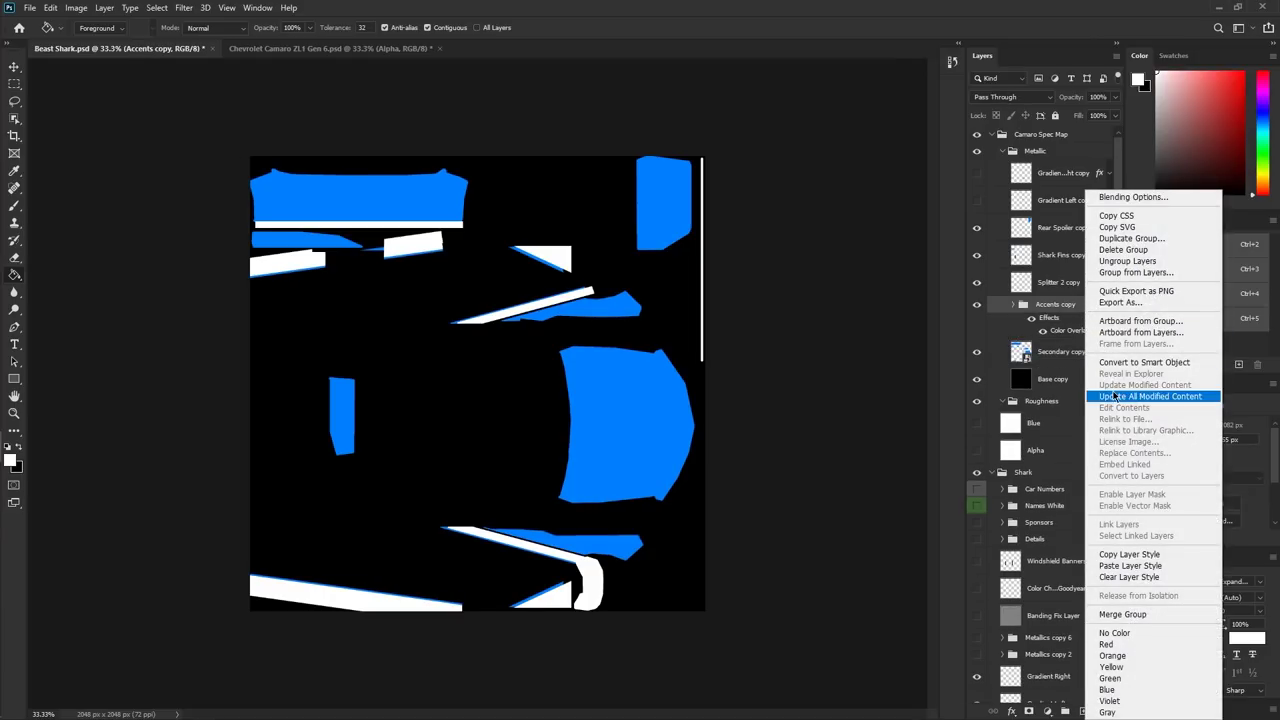
{"action": "left_click", "coordinate": [1120, 362]}
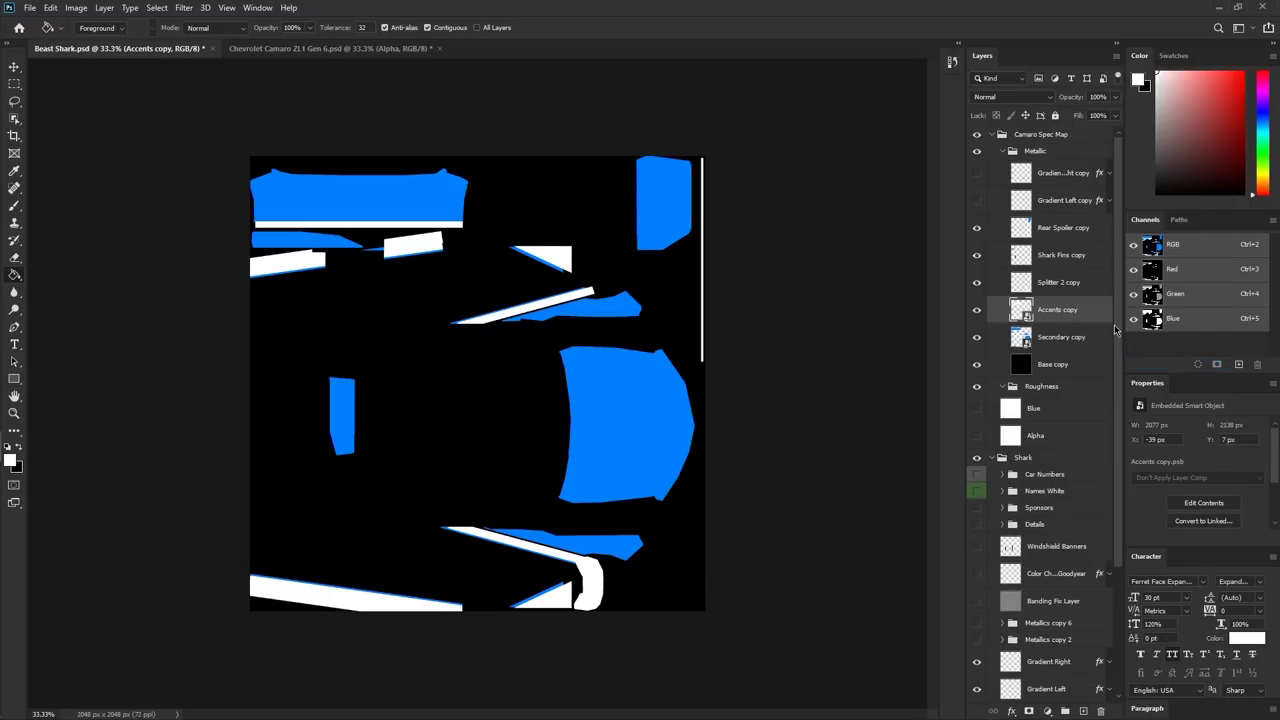
{"action": "left_click", "coordinate": [1097, 338]}
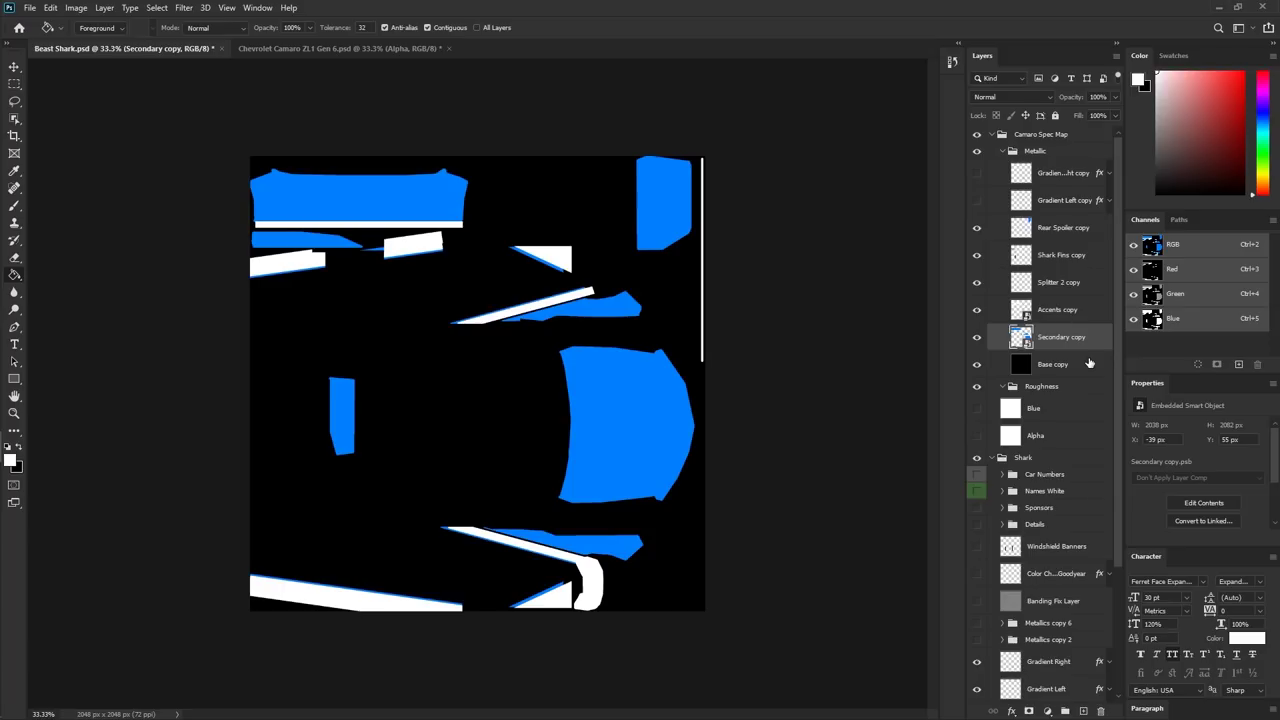
- Apply a pure red (ff0000) Color Overlay to the Base copy layer
{"action": "double_click", "coordinate": [1089, 363]}
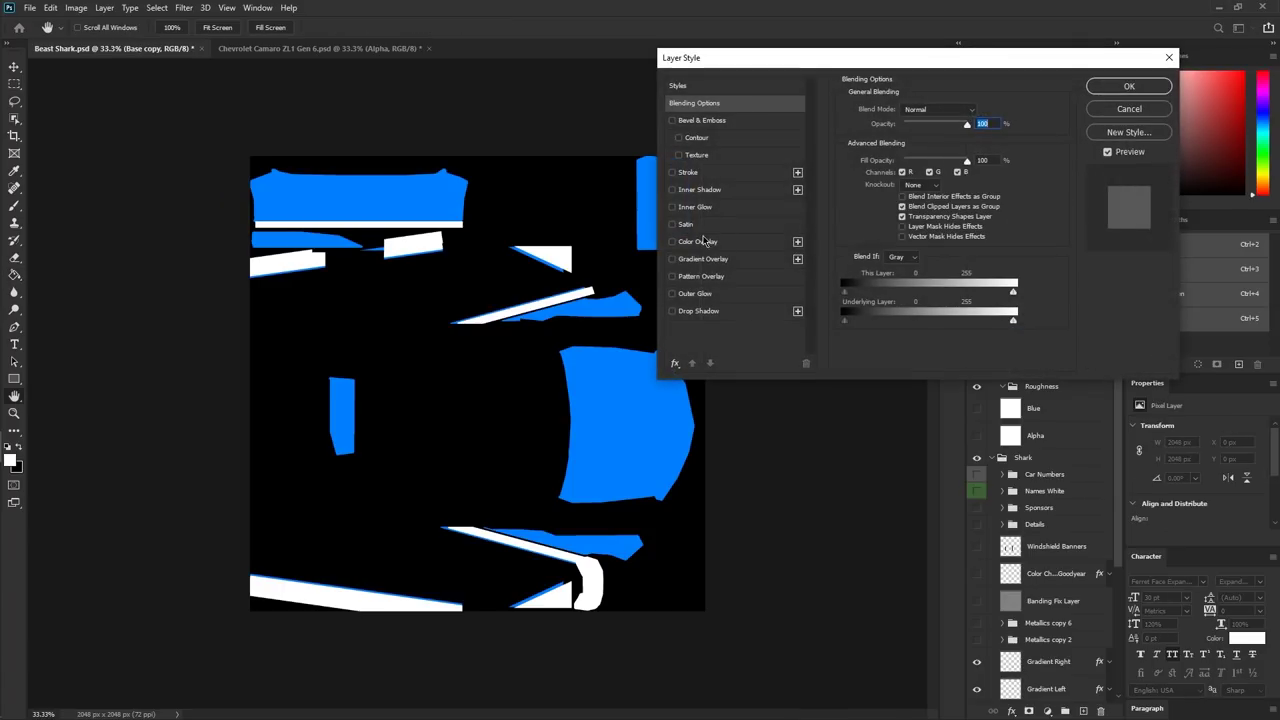
{"action": "left_click", "coordinate": [703, 241]}
{"action": "left_click", "coordinate": [979, 110]}
{"action": "left_click", "coordinate": [908, 286]}
{"action": "left_click", "coordinate": [916, 207]}
{"action": "left_click", "coordinate": [912, 323]}
{"action": "left_click_drag", "start_coordinate": [878, 247], "coordinate": [925, 140]}
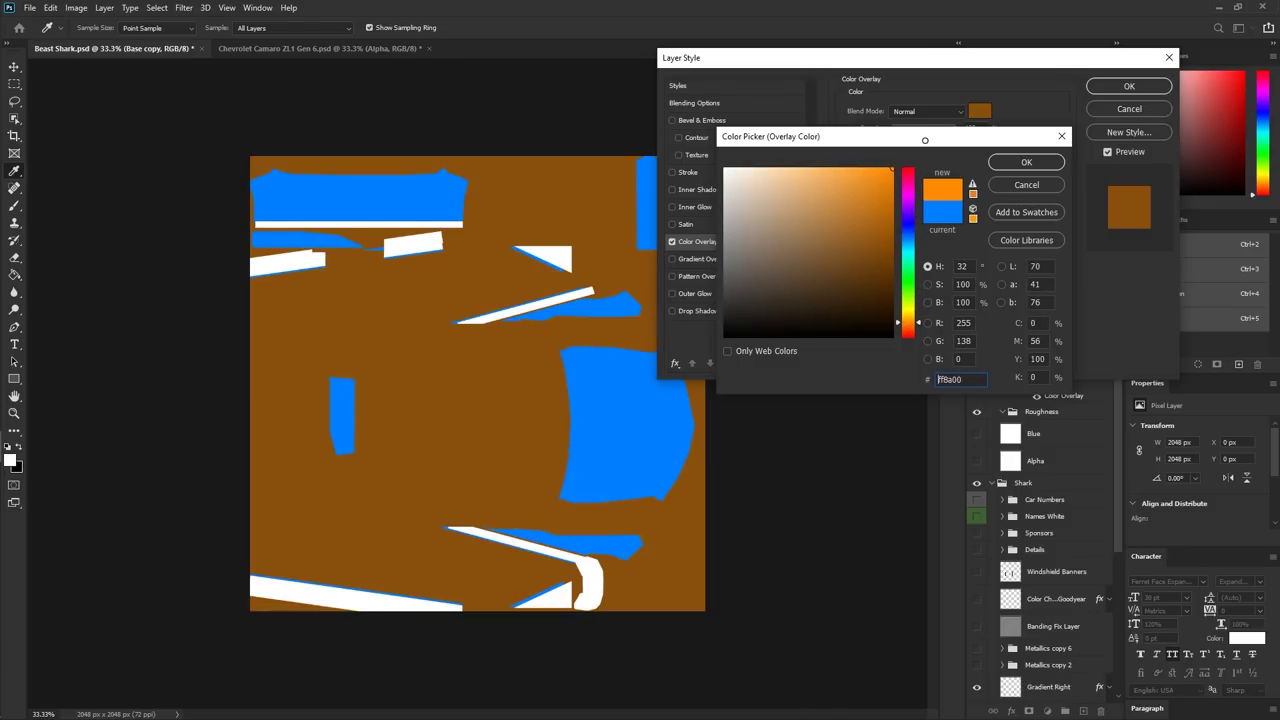
{"action": "left_click_drag", "start_coordinate": [912, 194], "coordinate": [912, 168]}
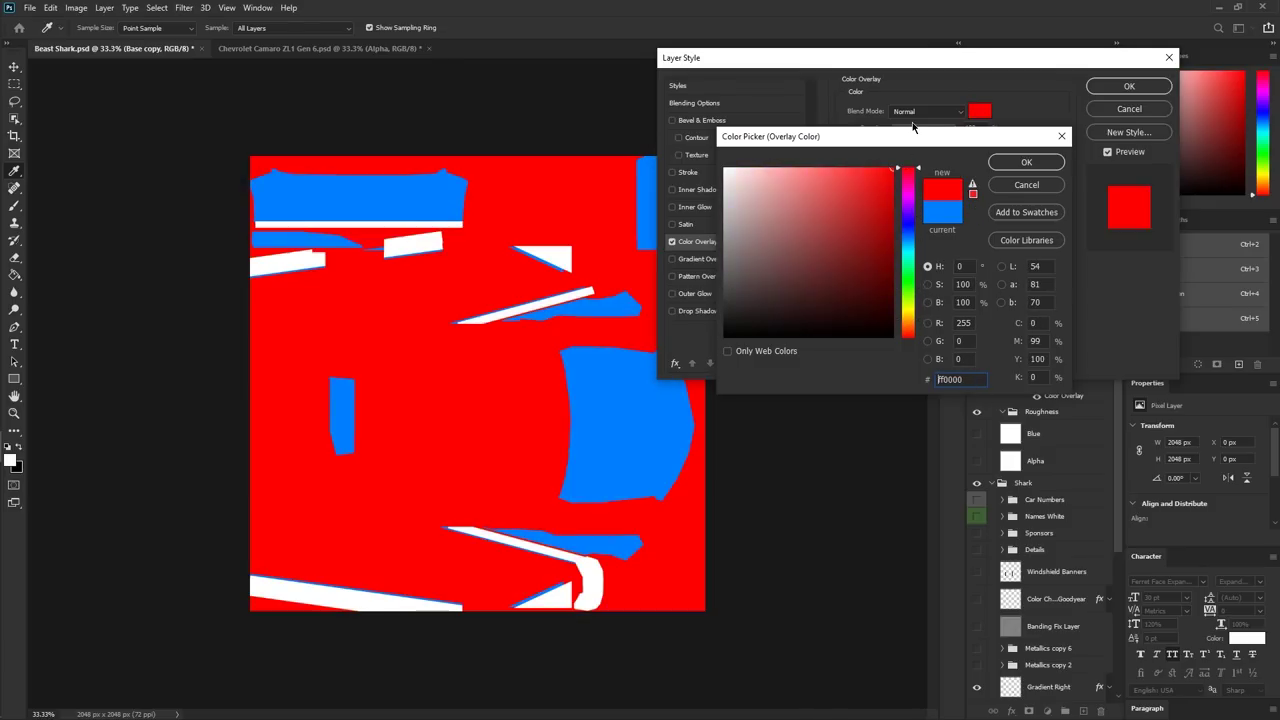
{"action": "left_click", "coordinate": [1024, 161]}
{"action": "left_click", "coordinate": [1129, 86]}
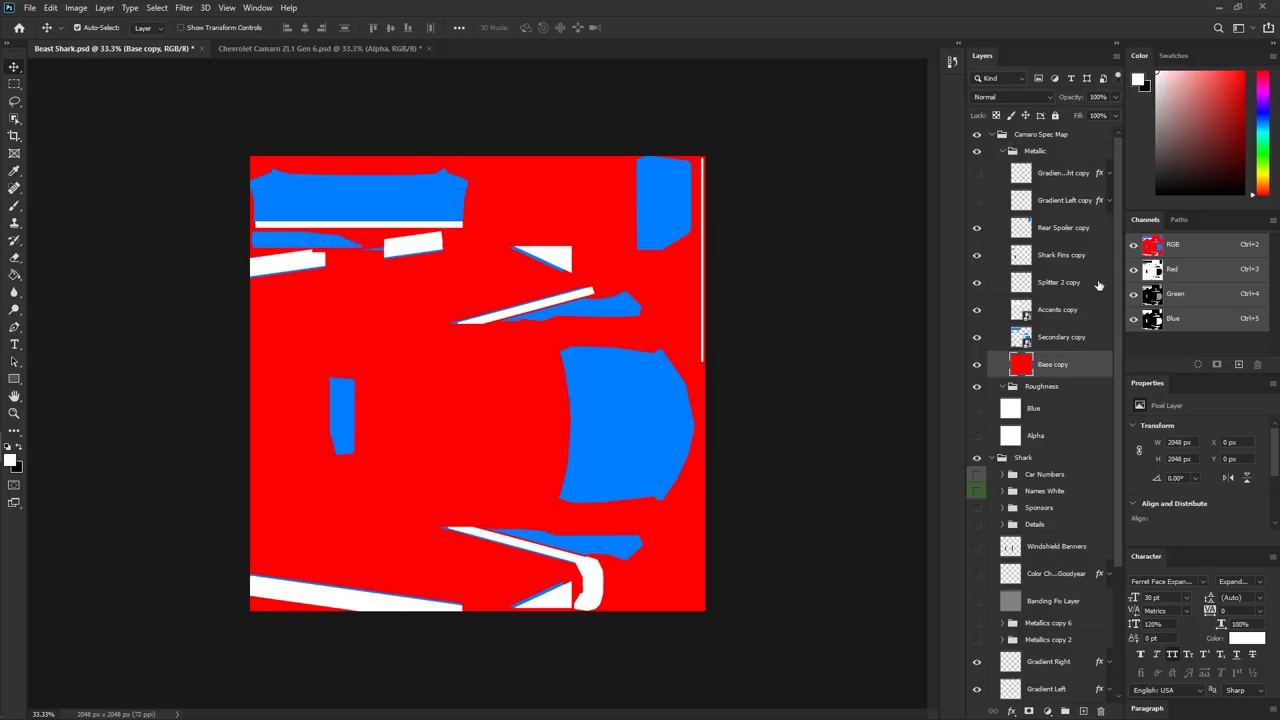
- Lock the transparent pixels of the Metallic layers from Rear Spoiler copy through Secondary copy
{"action": "left_click", "coordinate": [1077, 235]}
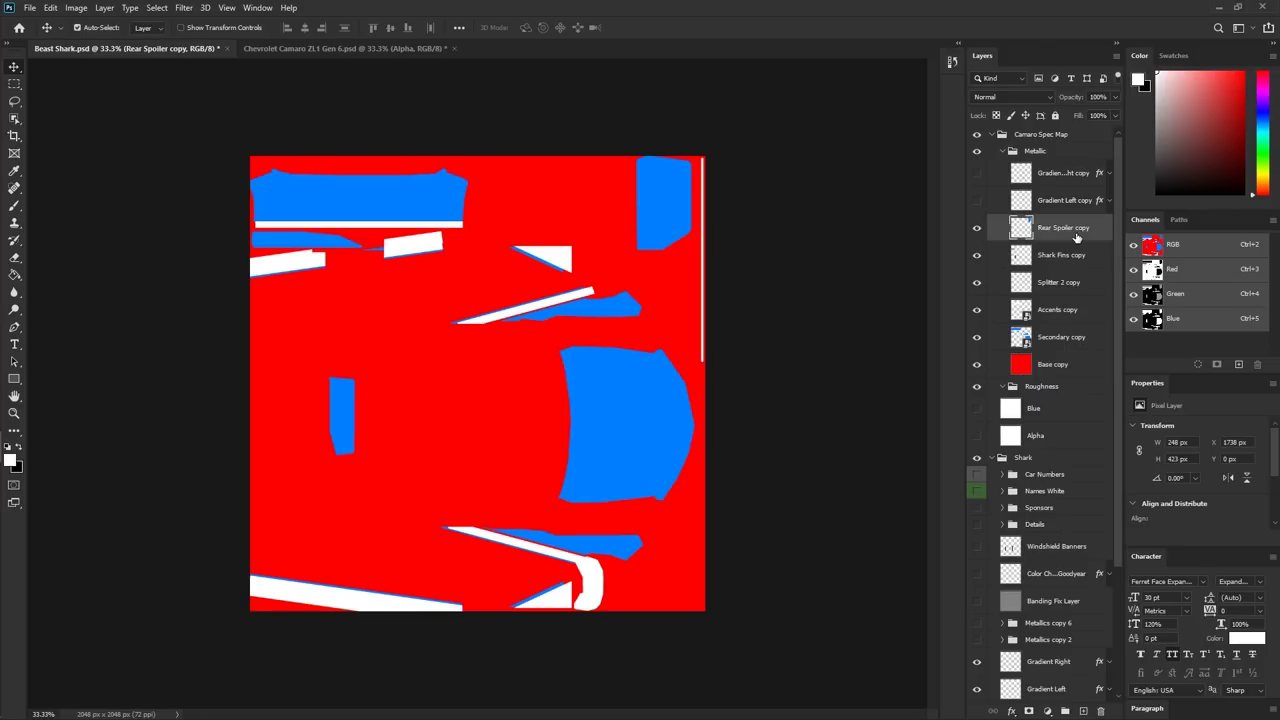
{"action": "left_click", "coordinate": [1058, 342], "text": "shift"}
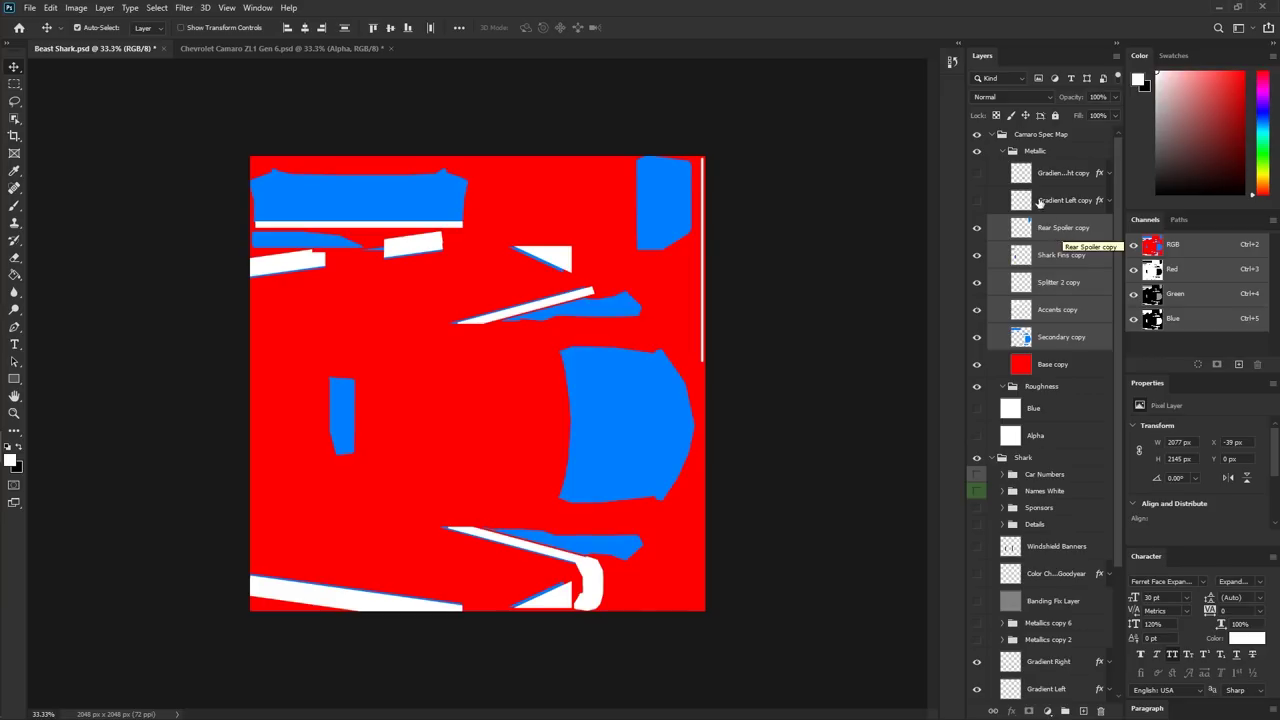
{"action": "left_click", "coordinate": [996, 116]}
- Fill the Secondary, Accents, Splitter 2, Shark Fins and Rear Spoiler copies in Metallic with the white foreground color
{"action": "left_click", "coordinate": [1076, 338]}
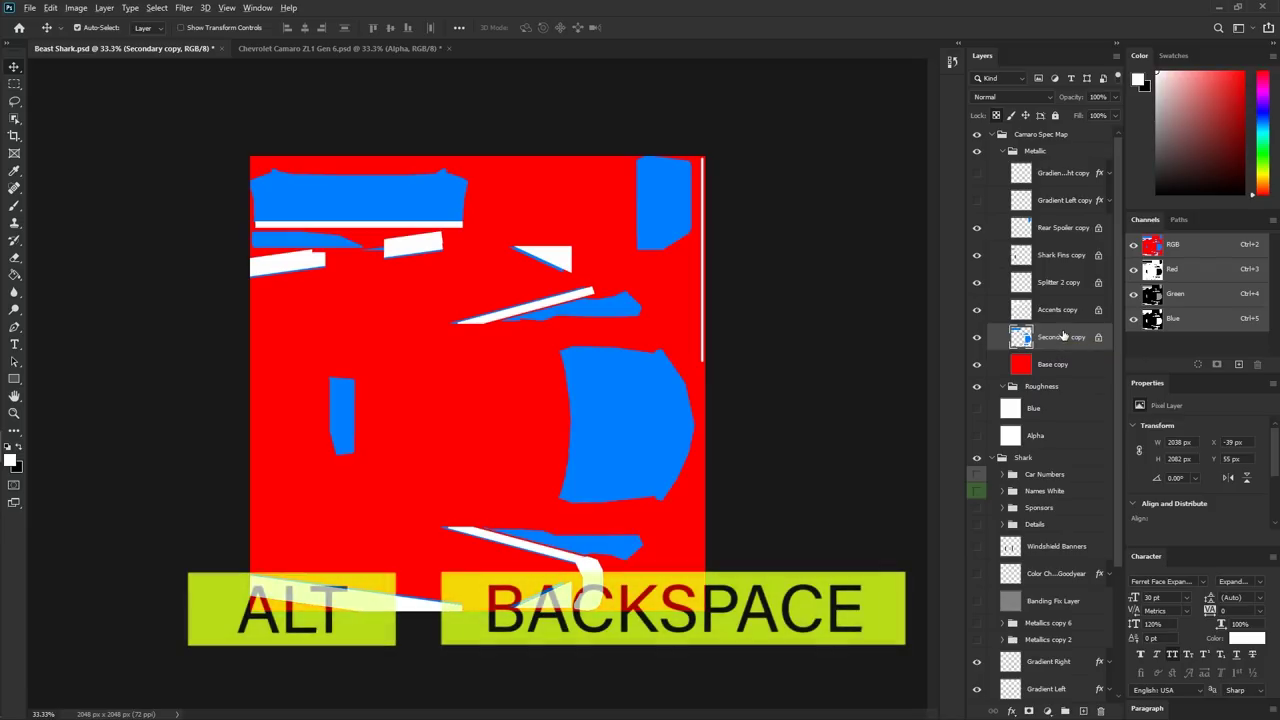
{"action": "key", "text": "alt+BackSpace"}
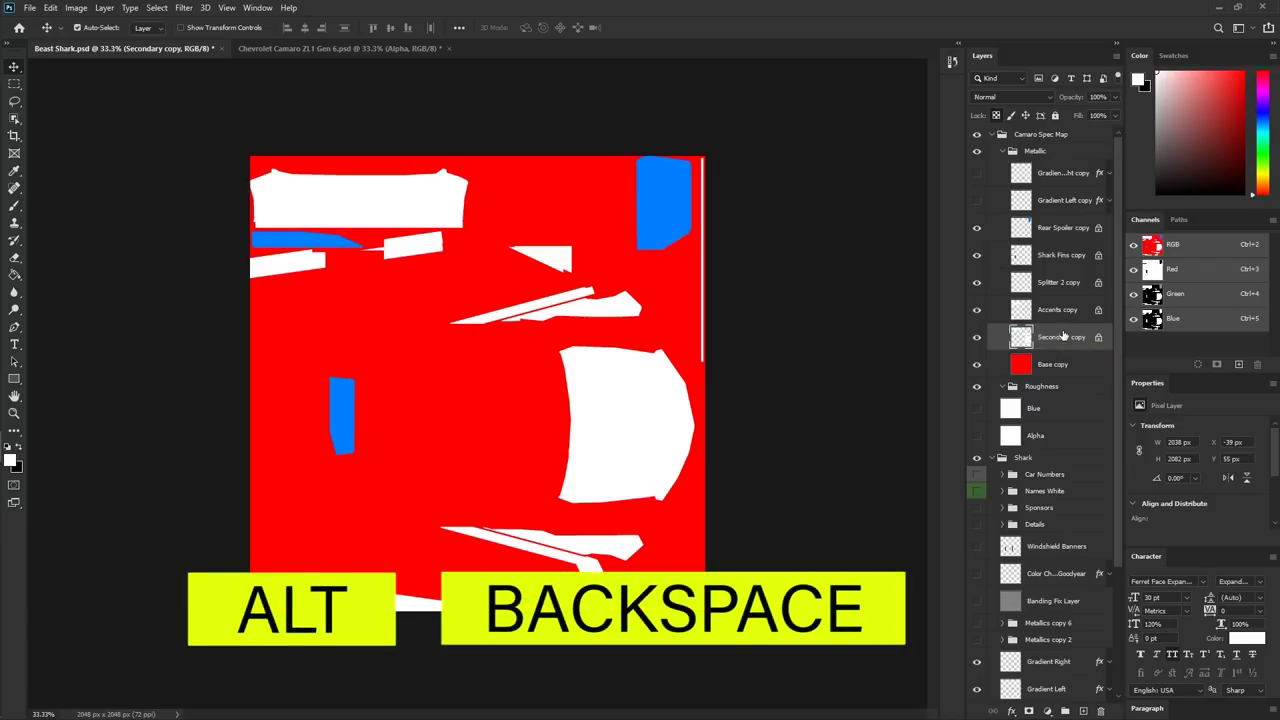
{"action": "left_click", "coordinate": [1056, 316]}
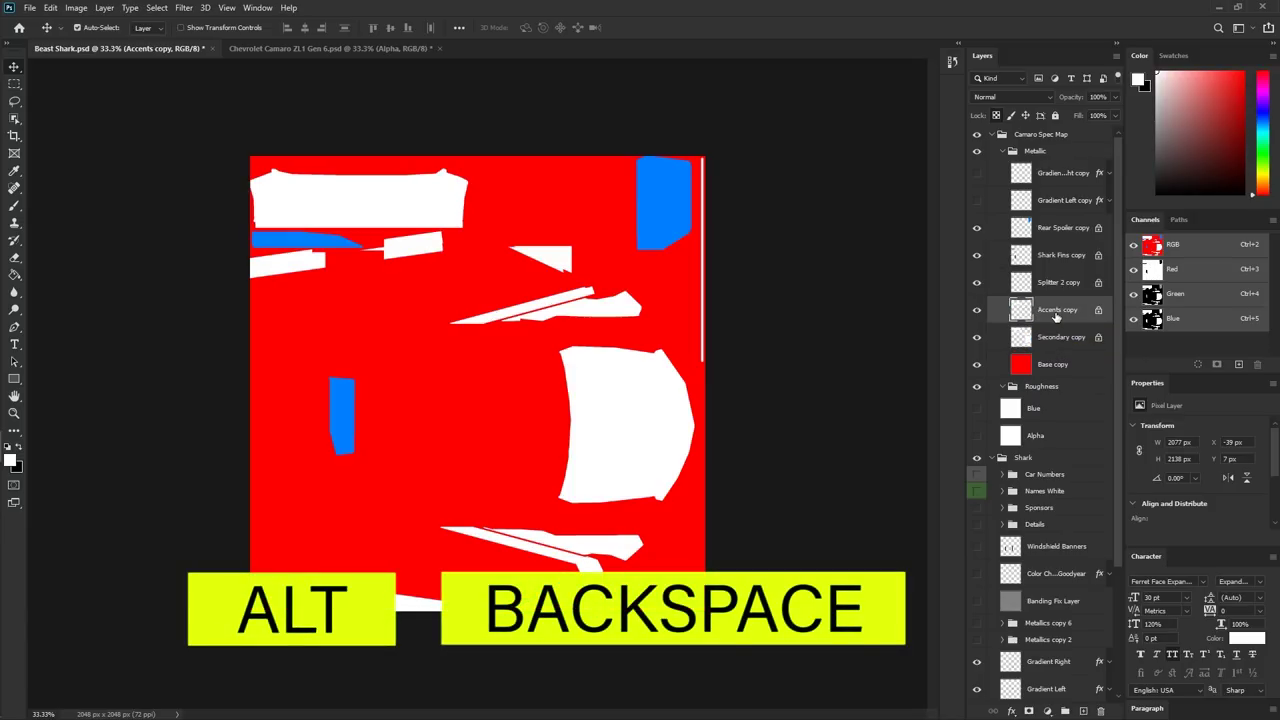
{"action": "left_click", "coordinate": [1062, 288]}
{"action": "left_click", "coordinate": [1050, 261]}
{"action": "key", "text": "alt+BackSpace"}
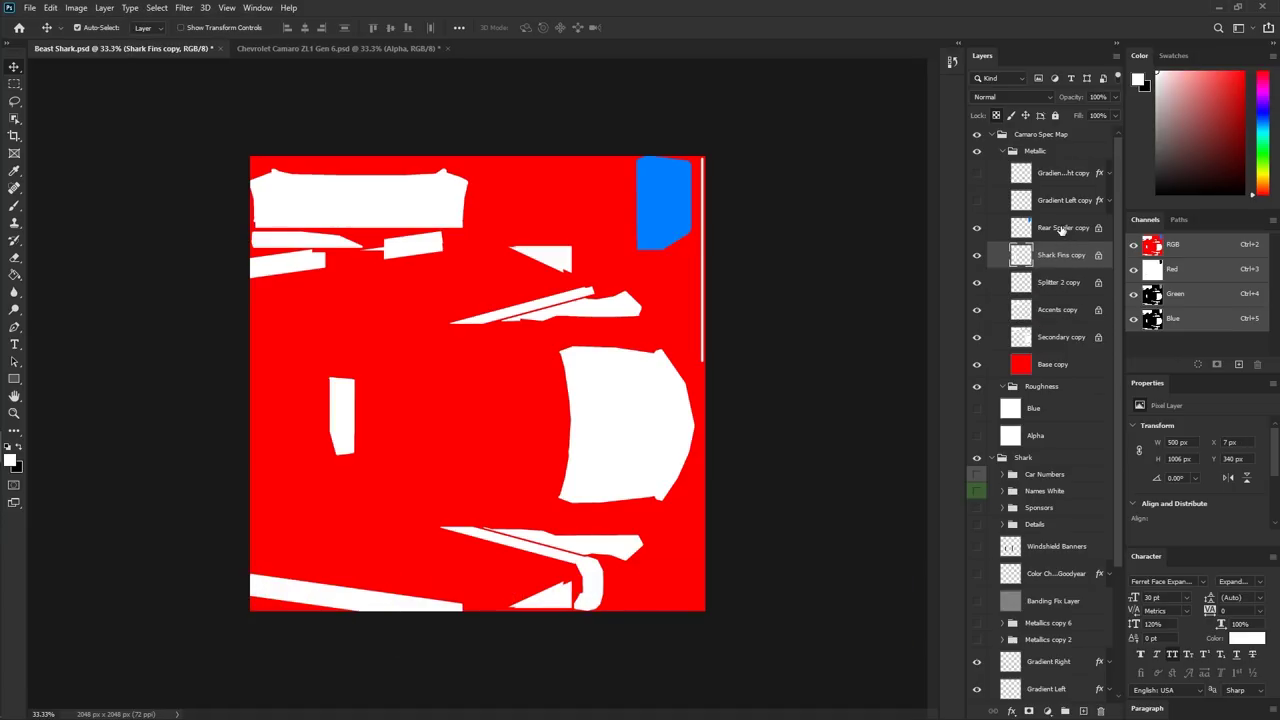
{"action": "left_click", "coordinate": [1062, 230]}
{"action": "key", "text": "alt+BackSpace"}
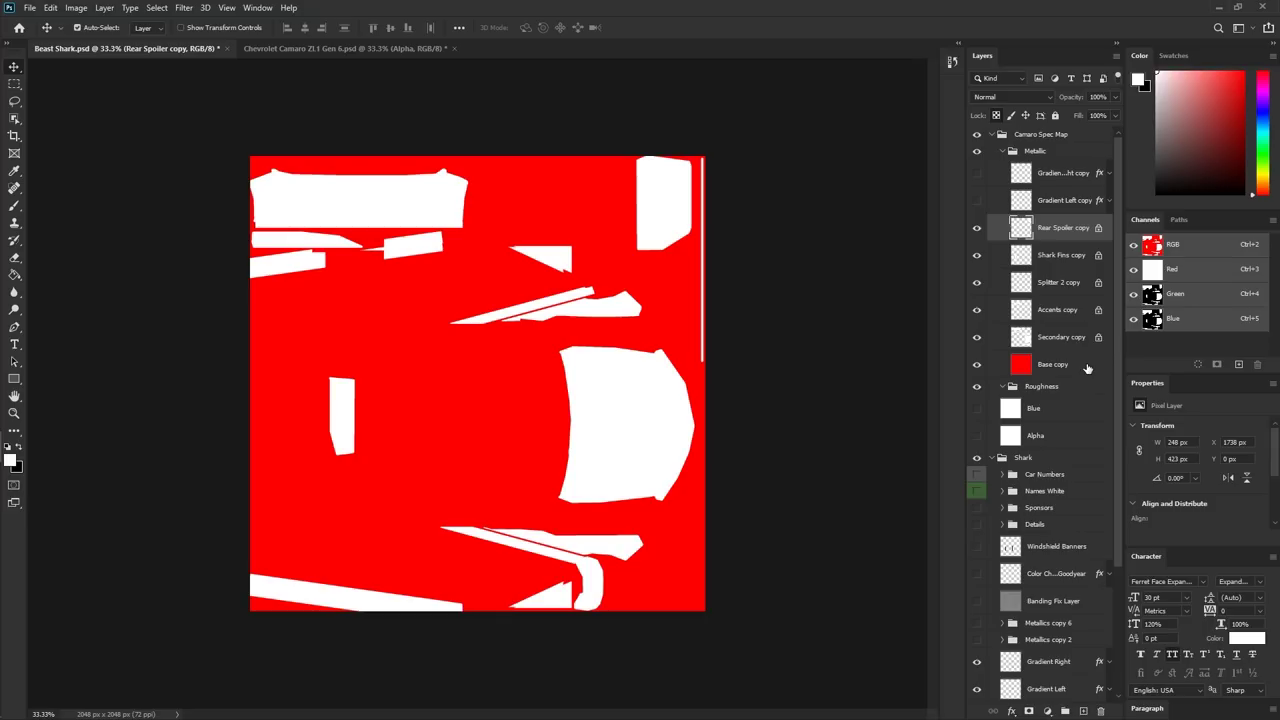
- Swap the foreground color to black and fill the Base copy layer with it
{"action": "left_click", "coordinate": [19, 451]}
{"action": "left_click", "coordinate": [1082, 365]}
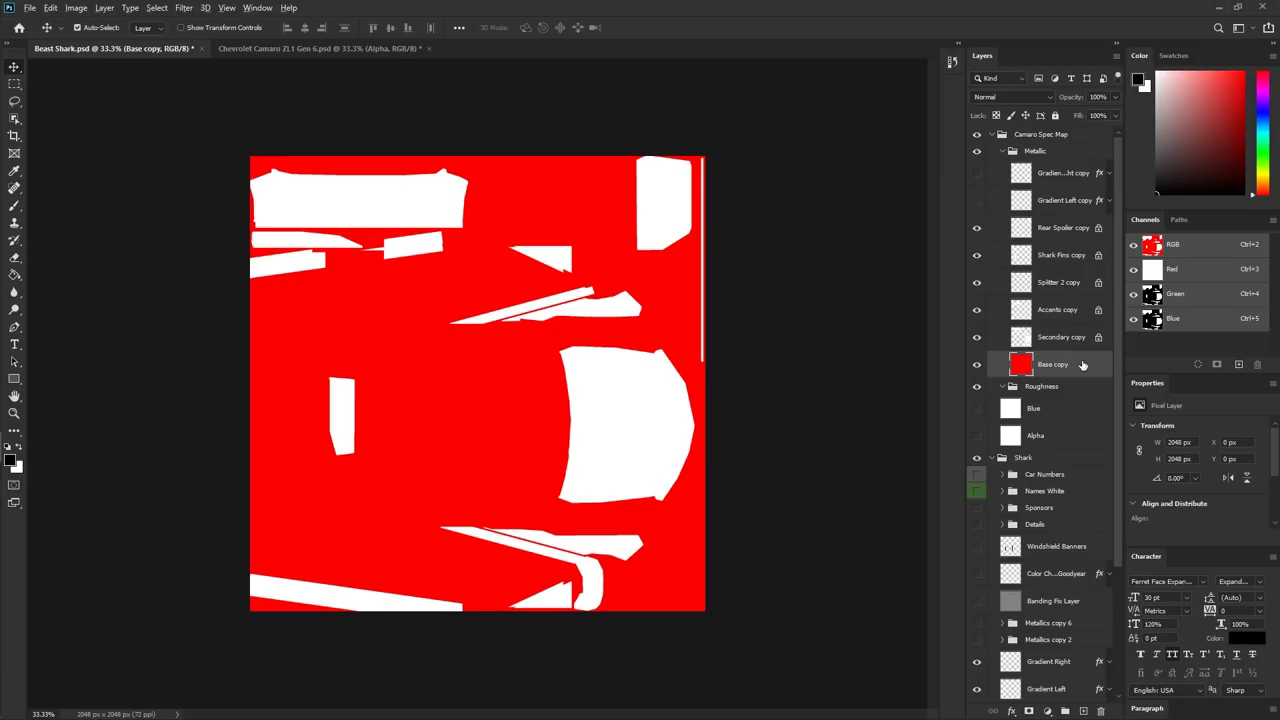
{"action": "key", "text": "alt+BackSpace"}
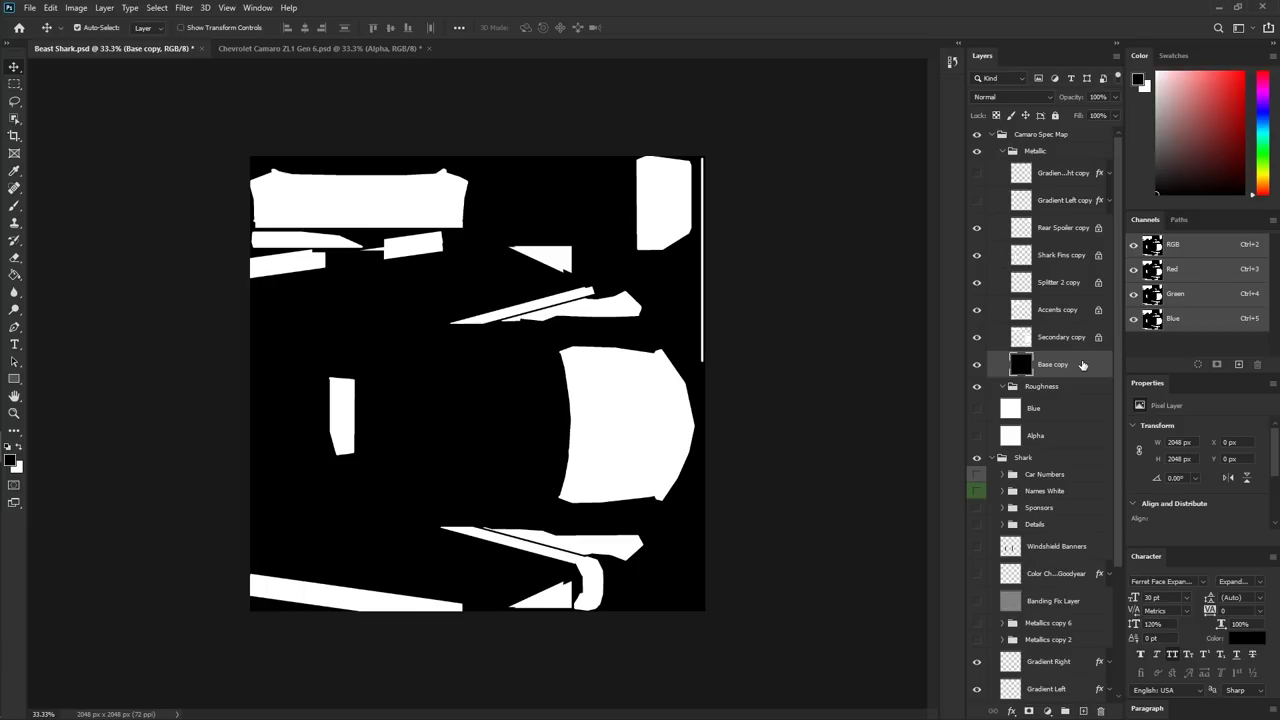
- Show both gradient copies in Metallic and change the blue stop of Gradient Left copy's Gradient Overlay to white (ffffff)
{"action": "left_click_drag", "start_coordinate": [977, 173], "coordinate": [977, 200]}
{"action": "left_click", "coordinate": [1000, 200]}
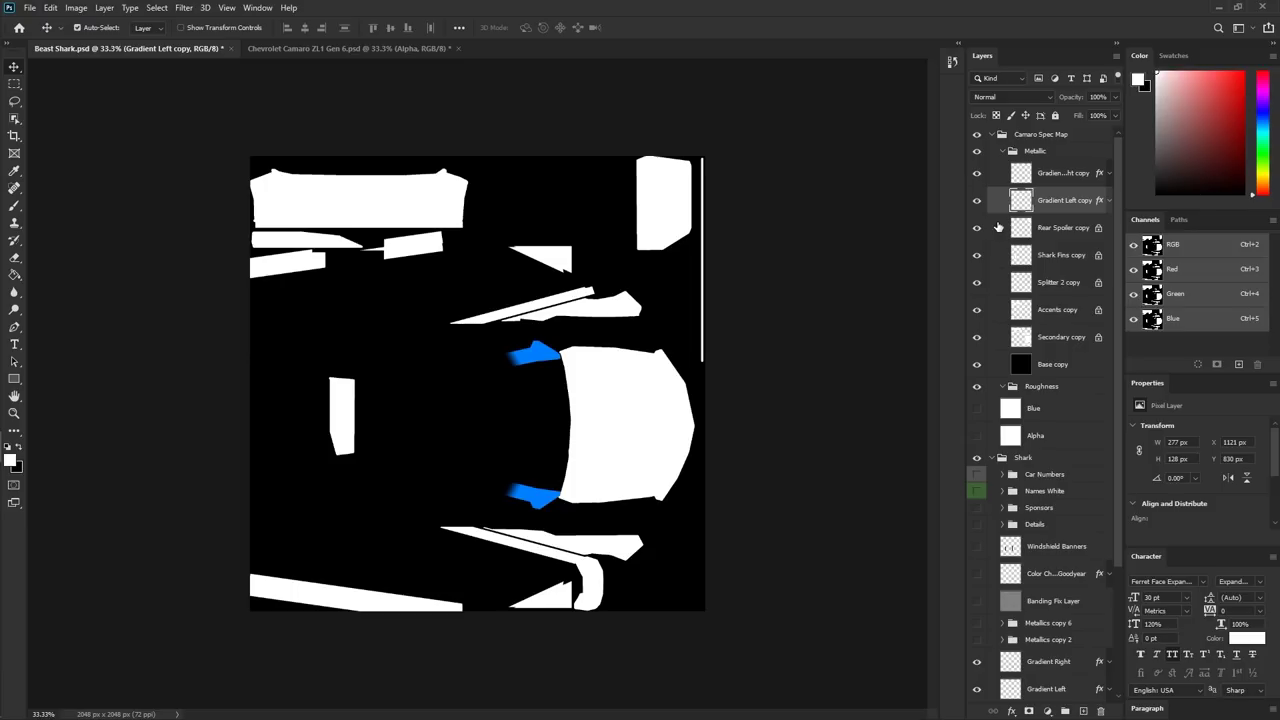
{"action": "double_click", "coordinate": [998, 201]}
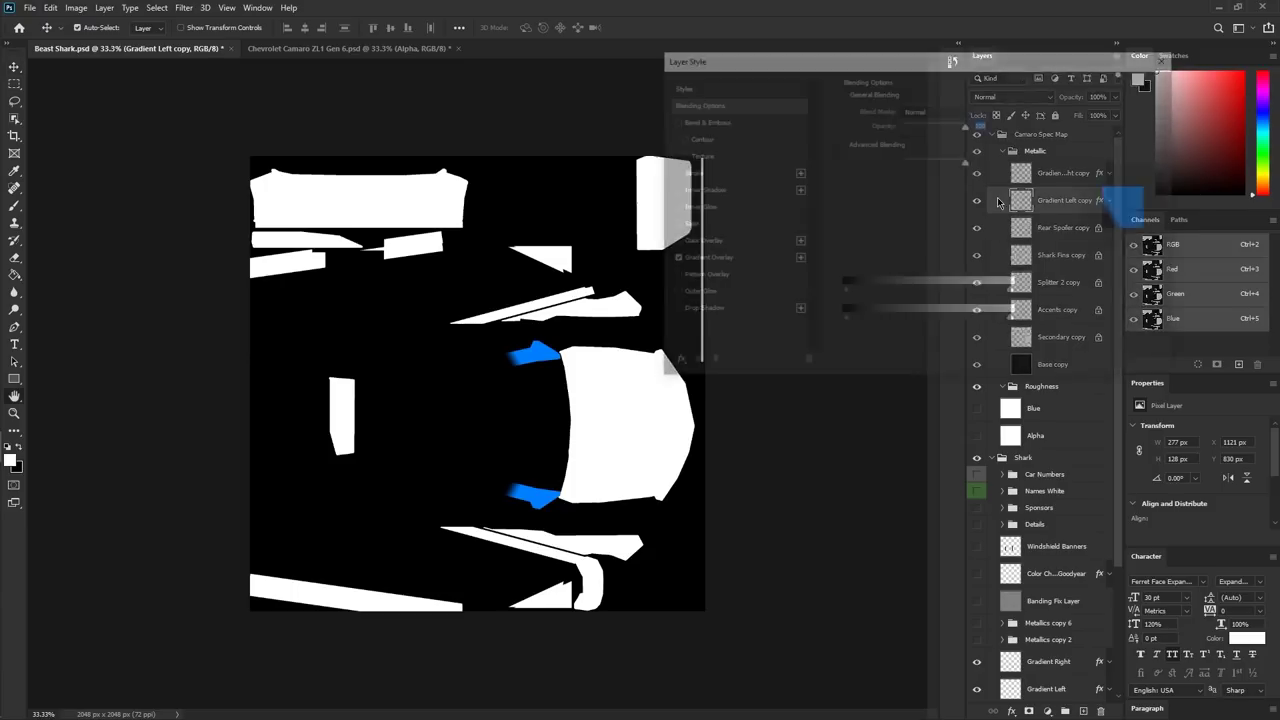
{"action": "left_click", "coordinate": [703, 259]}
{"action": "left_click", "coordinate": [913, 140]}
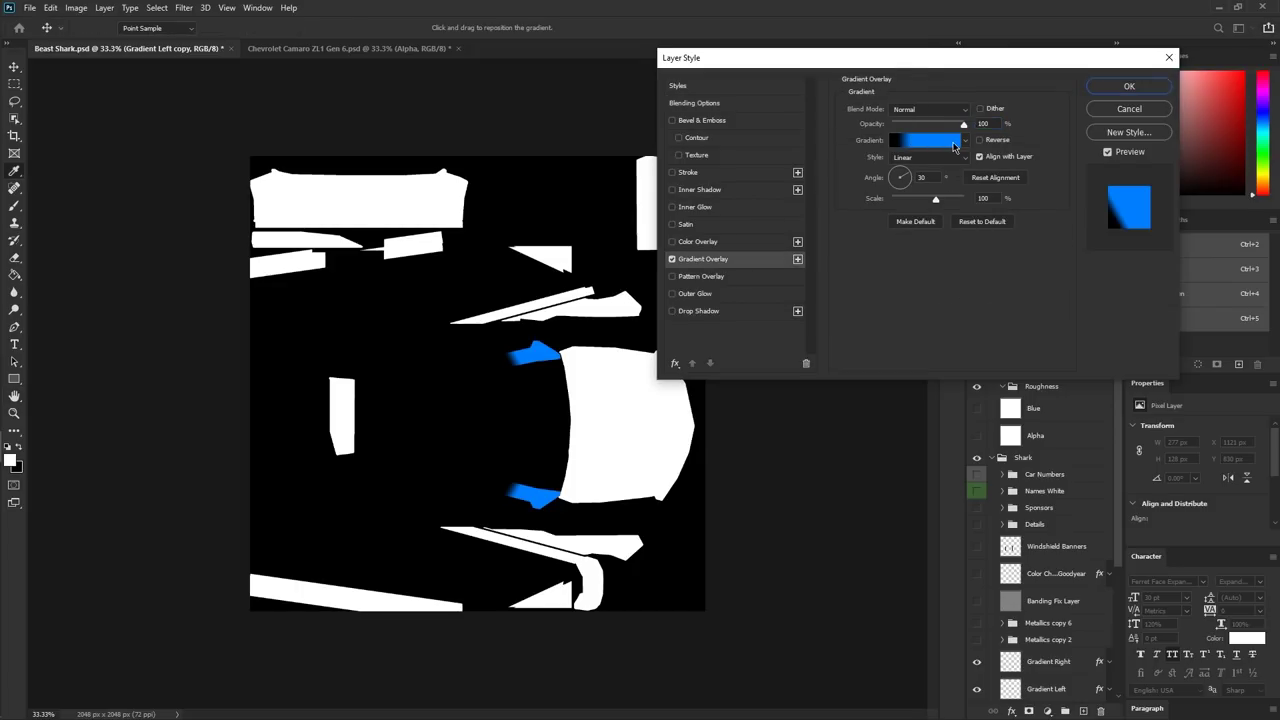
{"action": "left_click", "coordinate": [579, 357]}
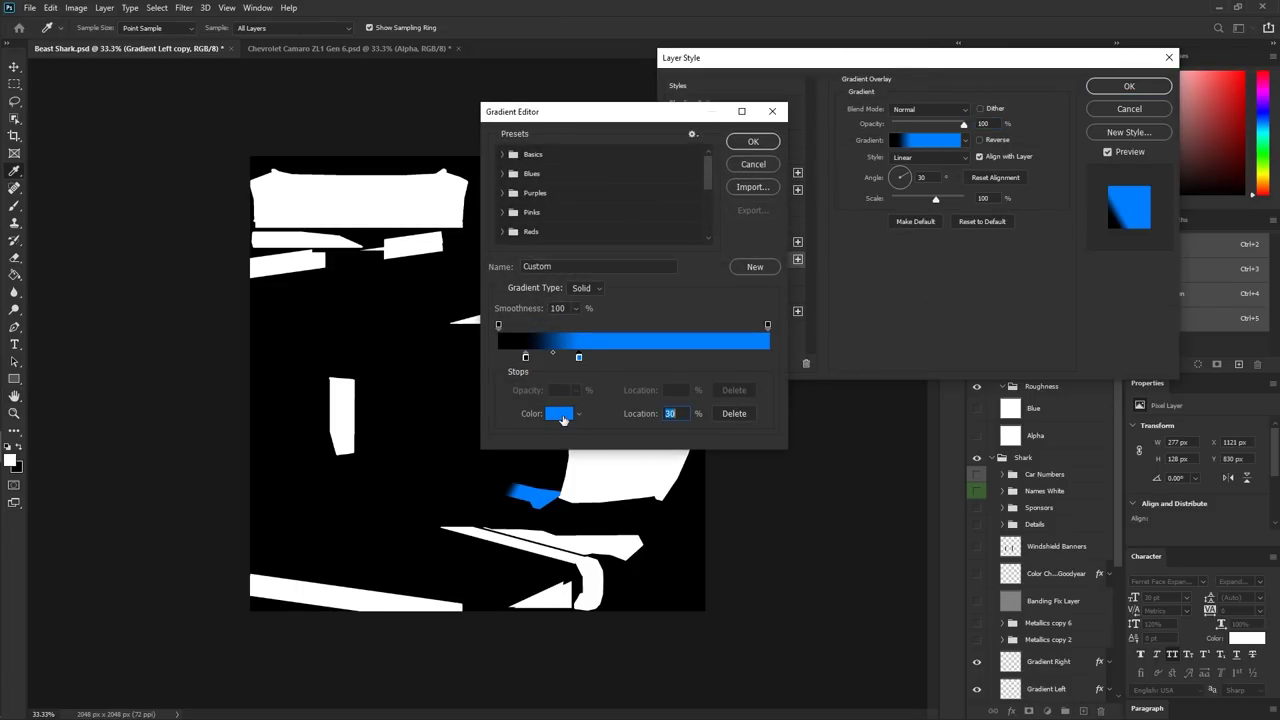
{"action": "left_click", "coordinate": [558, 413]}
{"action": "left_click_drag", "start_coordinate": [840, 195], "coordinate": [601, 134]}
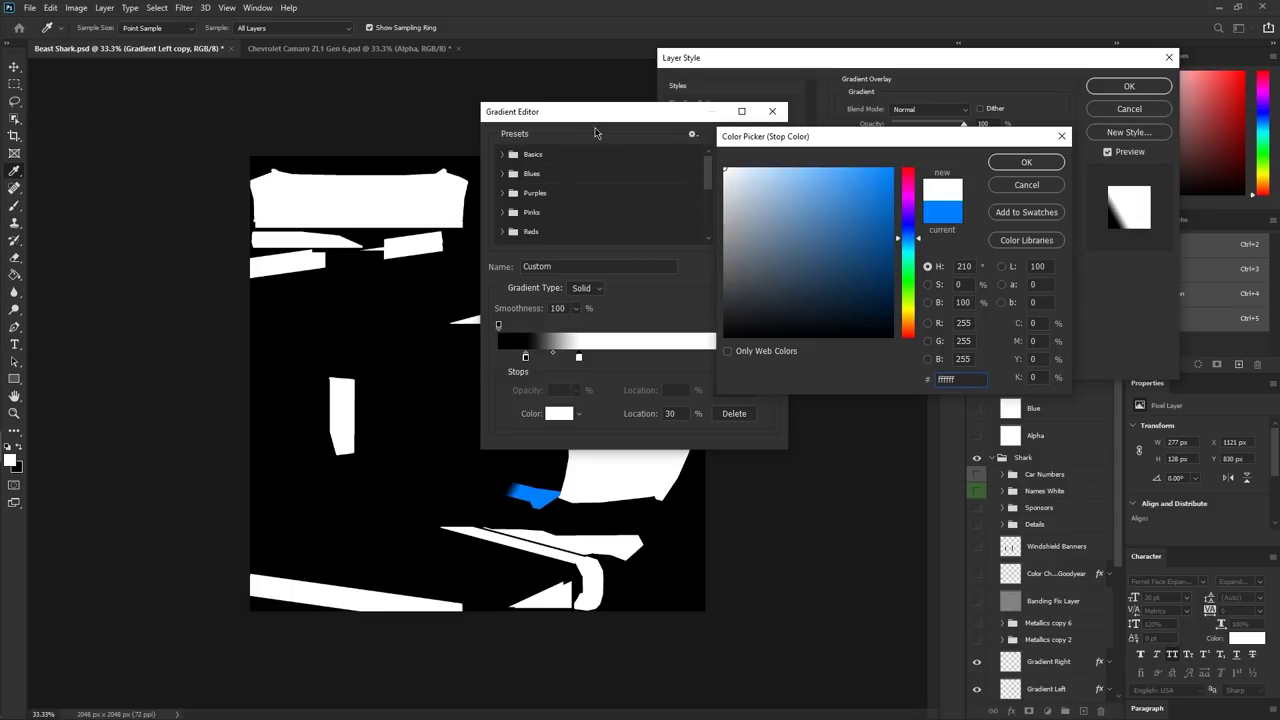
{"action": "key", "text": "Return"}
{"action": "key", "text": "Return"}
{"action": "key", "text": "Return"}
- Change the blue stop of Gradient Right copy's Gradient Overlay to white
{"action": "double_click", "coordinate": [1099, 173]}
{"action": "left_click", "coordinate": [702, 261]}
{"action": "left_click", "coordinate": [913, 140]}
{"action": "left_click", "coordinate": [579, 357]}
{"action": "left_click", "coordinate": [551, 413]}
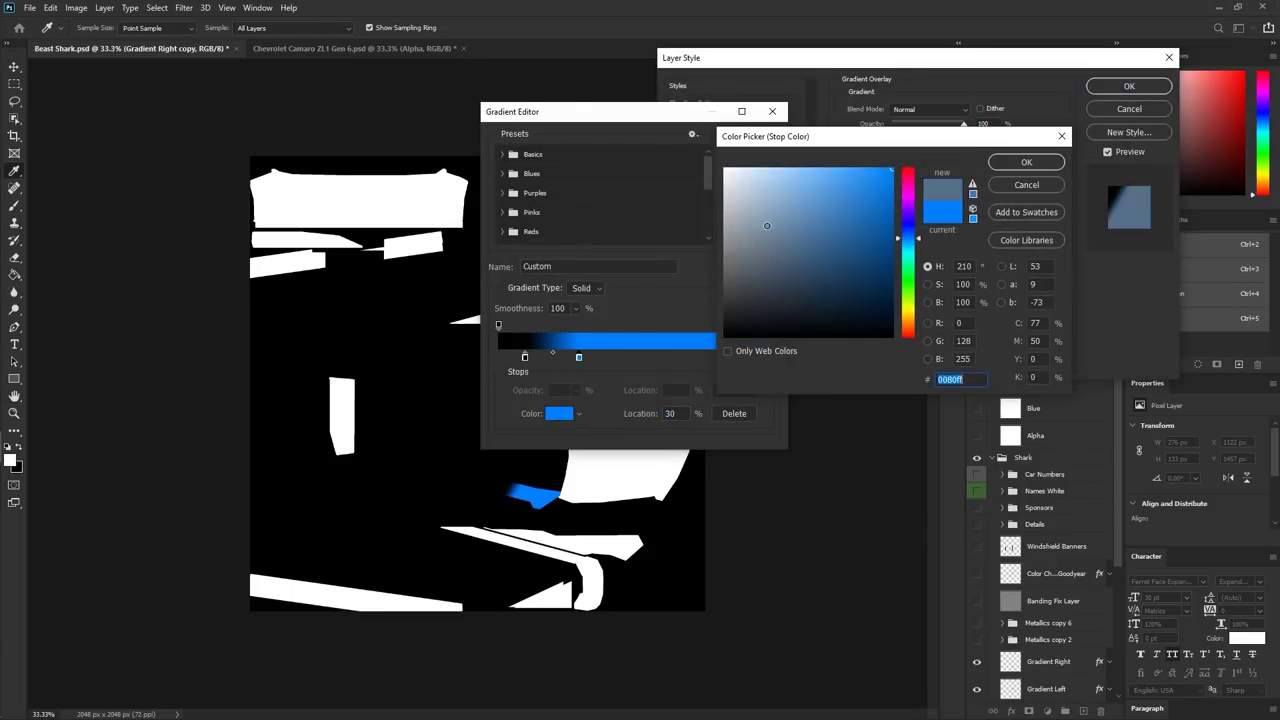
{"action": "left_click_drag", "start_coordinate": [840, 190], "coordinate": [614, 128]}
{"action": "key", "text": "Return"}
{"action": "key", "text": "Return"}
{"action": "key", "text": "Return"}
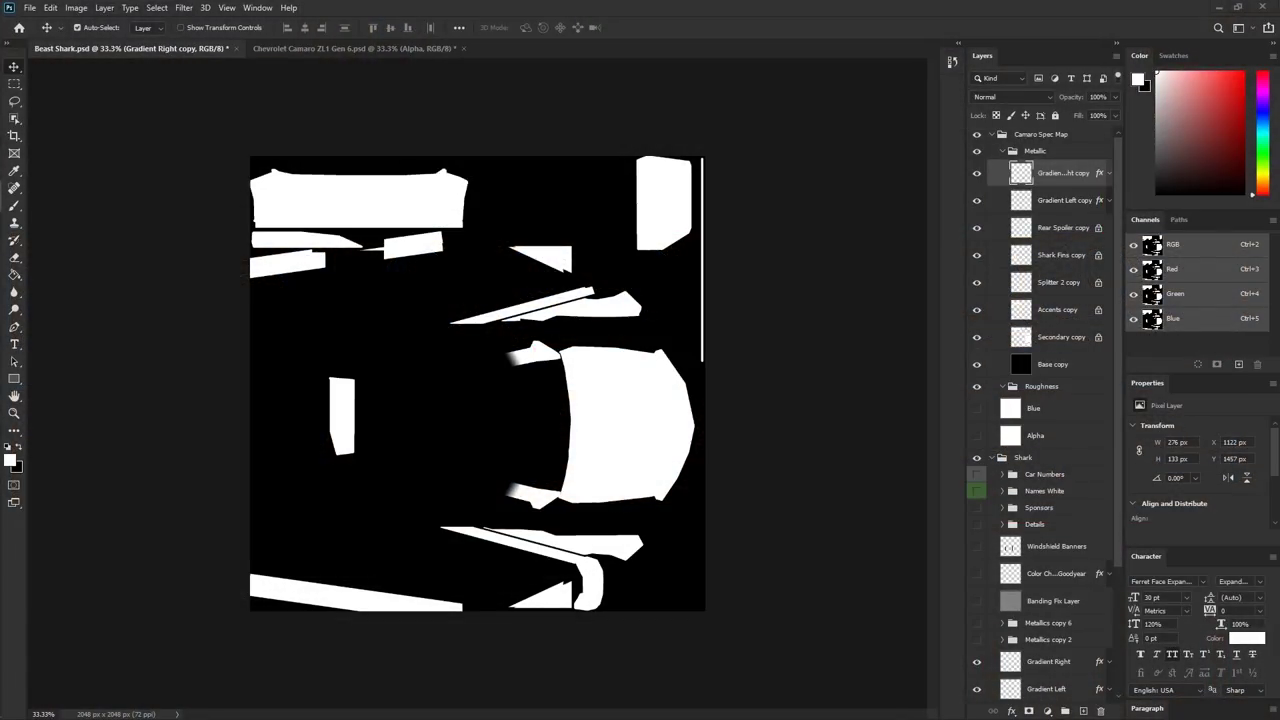
- Duplicate the Shark layers and groups from Gradient Right through Base, and move the copies into the Roughness group
{"action": "scroll", "coordinate": [1000, 250], "scroll_direction": "down", "scroll_amount": 3}
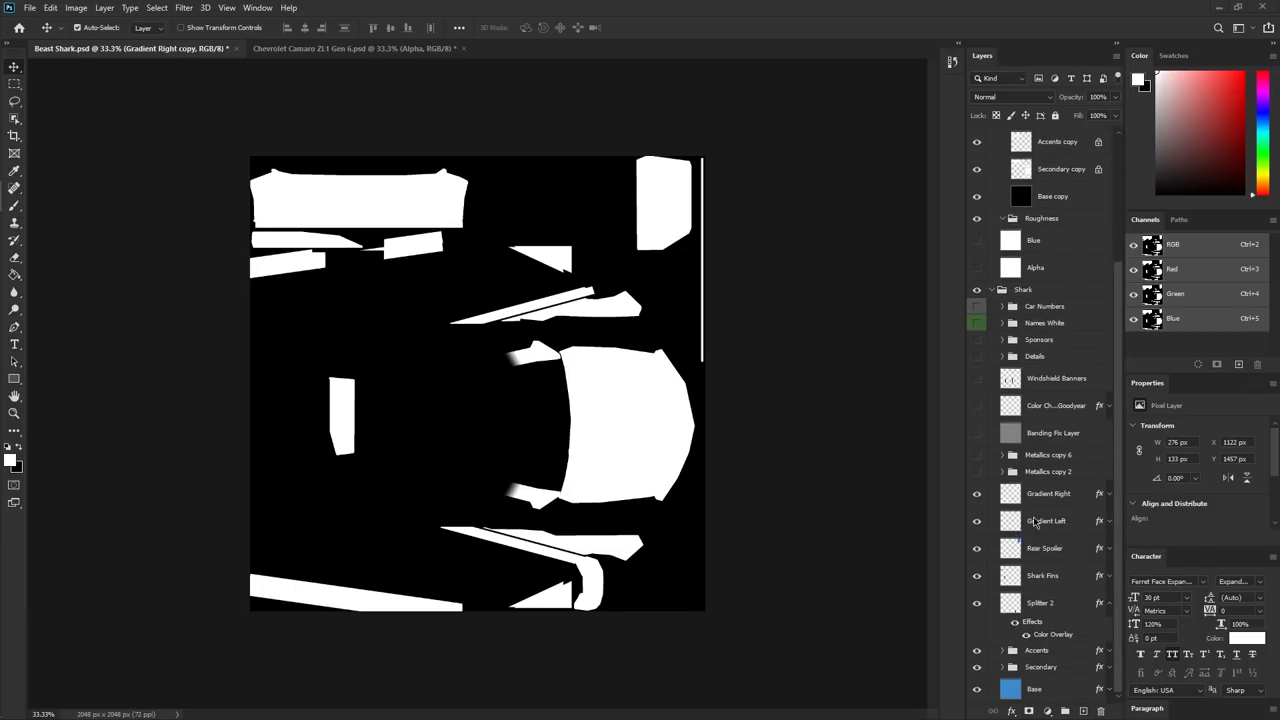
{"action": "left_click", "coordinate": [1044, 500]}
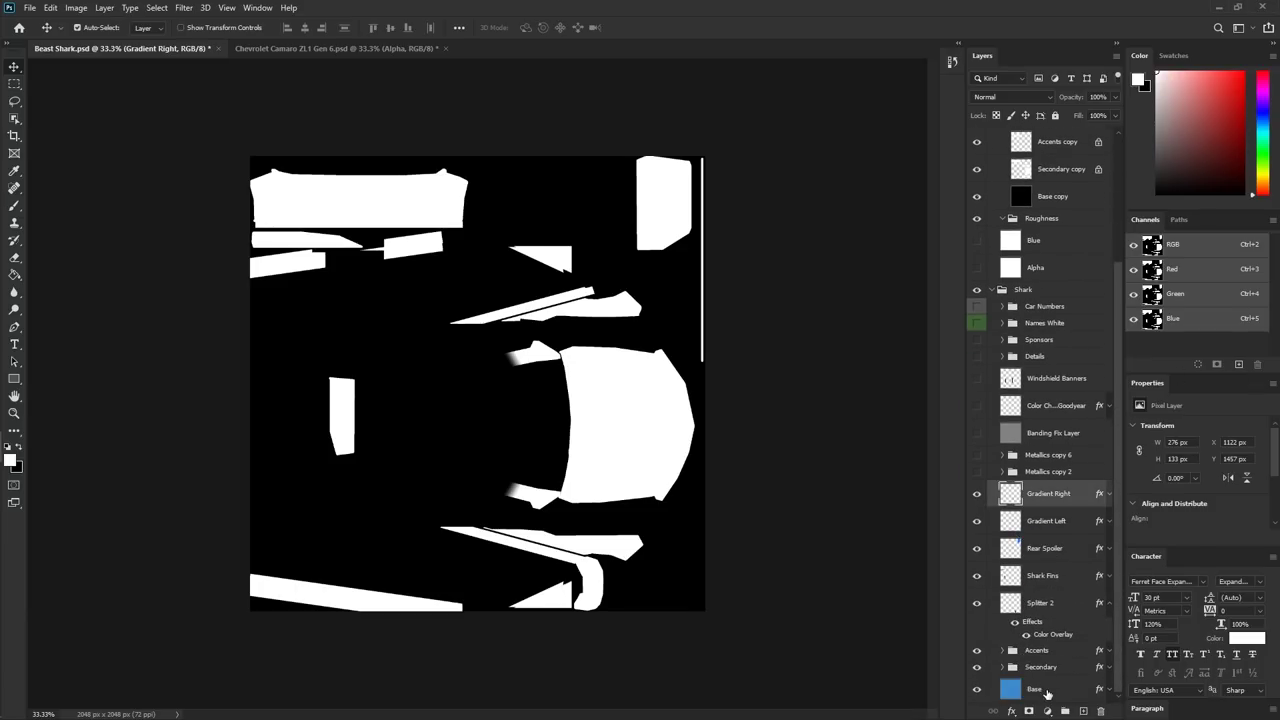
{"action": "left_click", "coordinate": [1046, 690], "text": "shift"}
{"action": "right_click", "coordinate": [1046, 692]}
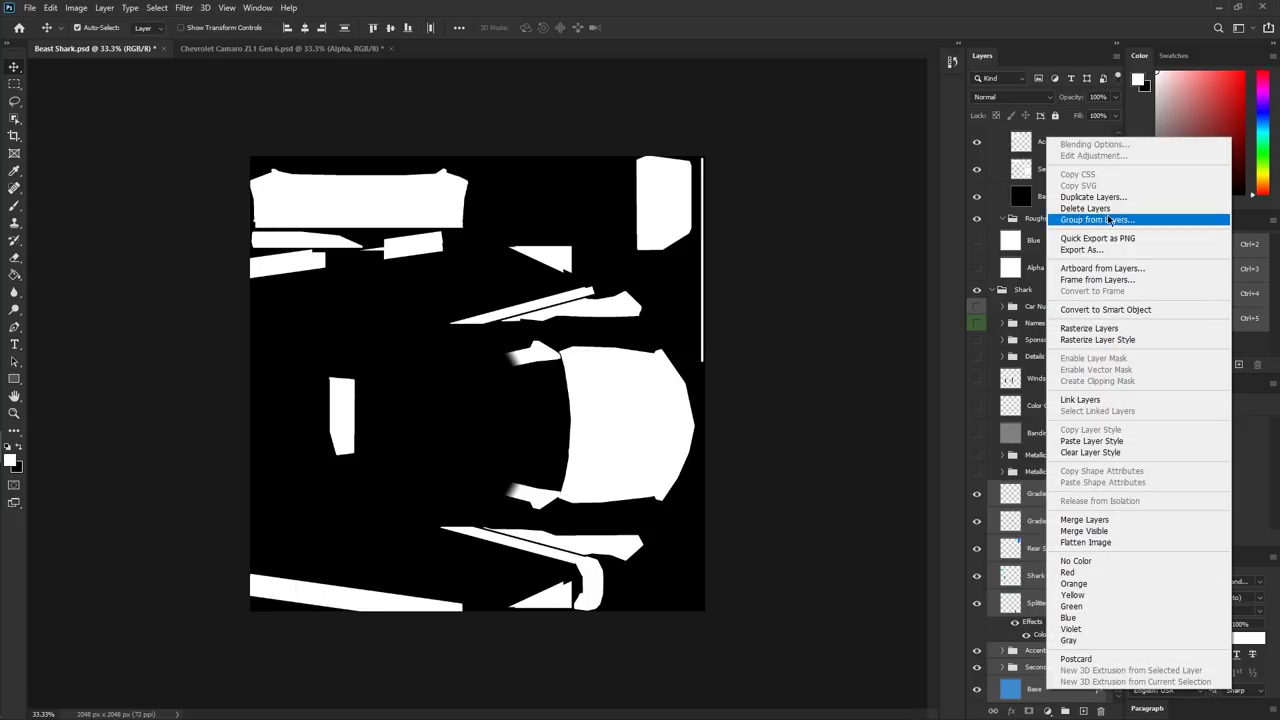
{"action": "left_click", "coordinate": [1103, 198]}
{"action": "key", "text": "Return"}
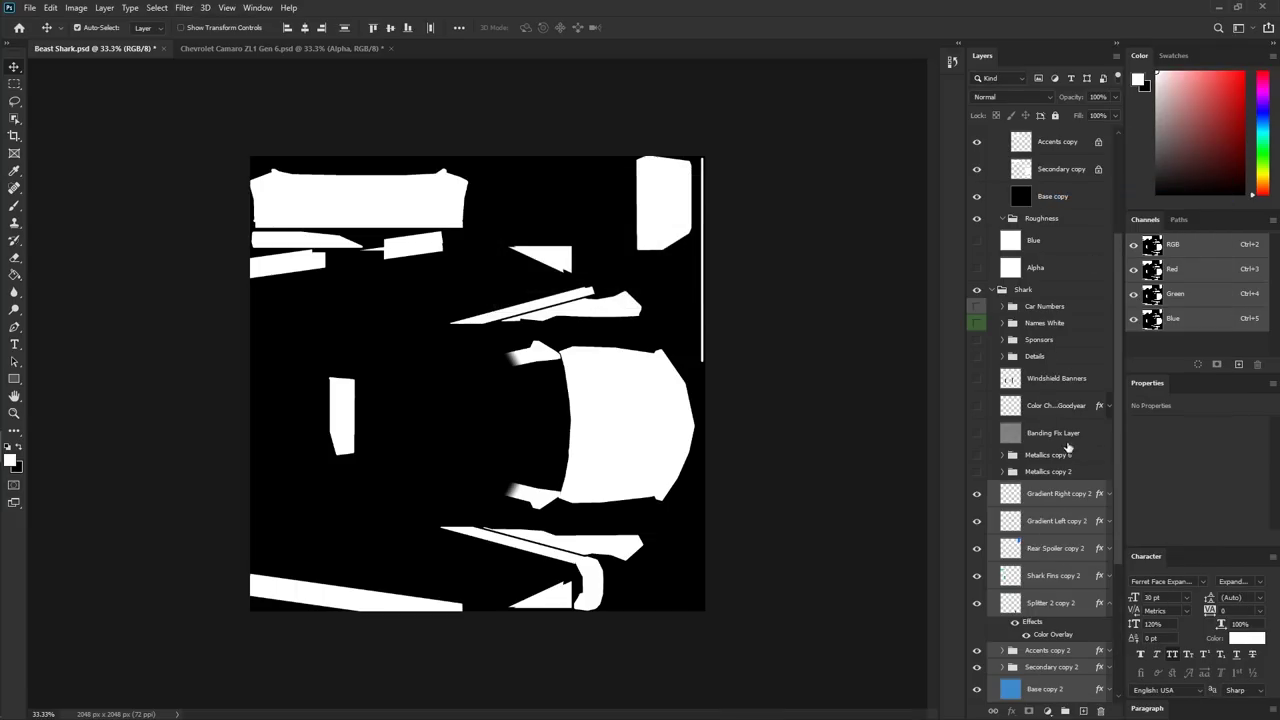
{"action": "left_click_drag", "start_coordinate": [1052, 492], "coordinate": [1056, 220]}
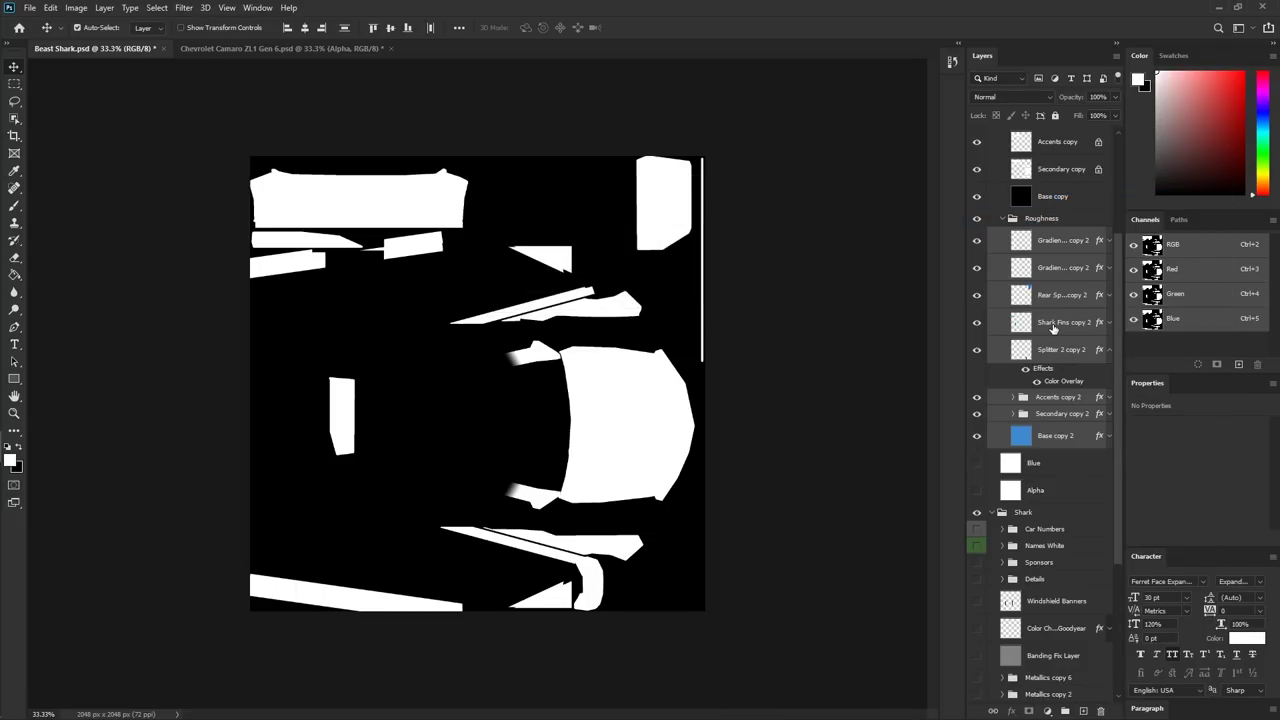
- Collapse the Metallic group and hide it so the Roughness layers show on the canvas
{"action": "scroll", "coordinate": [1053, 329], "scroll_direction": "up", "scroll_amount": 3}
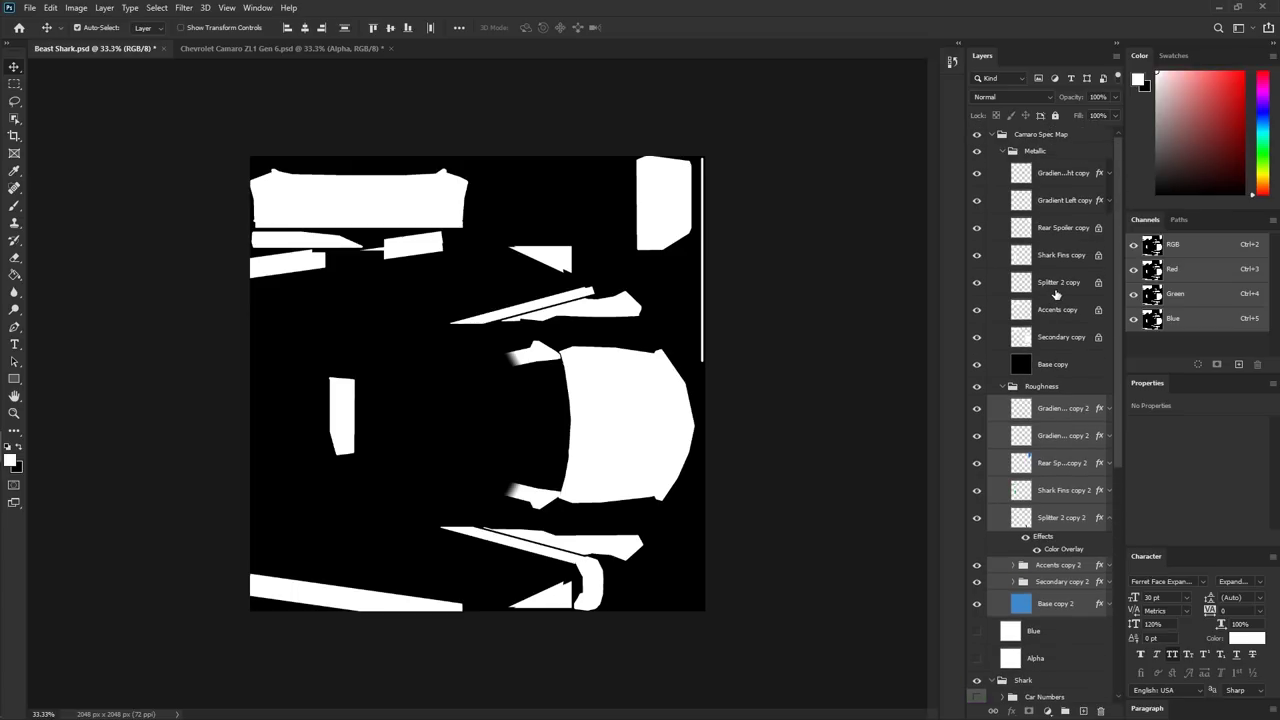
{"action": "left_click", "coordinate": [1003, 152]}
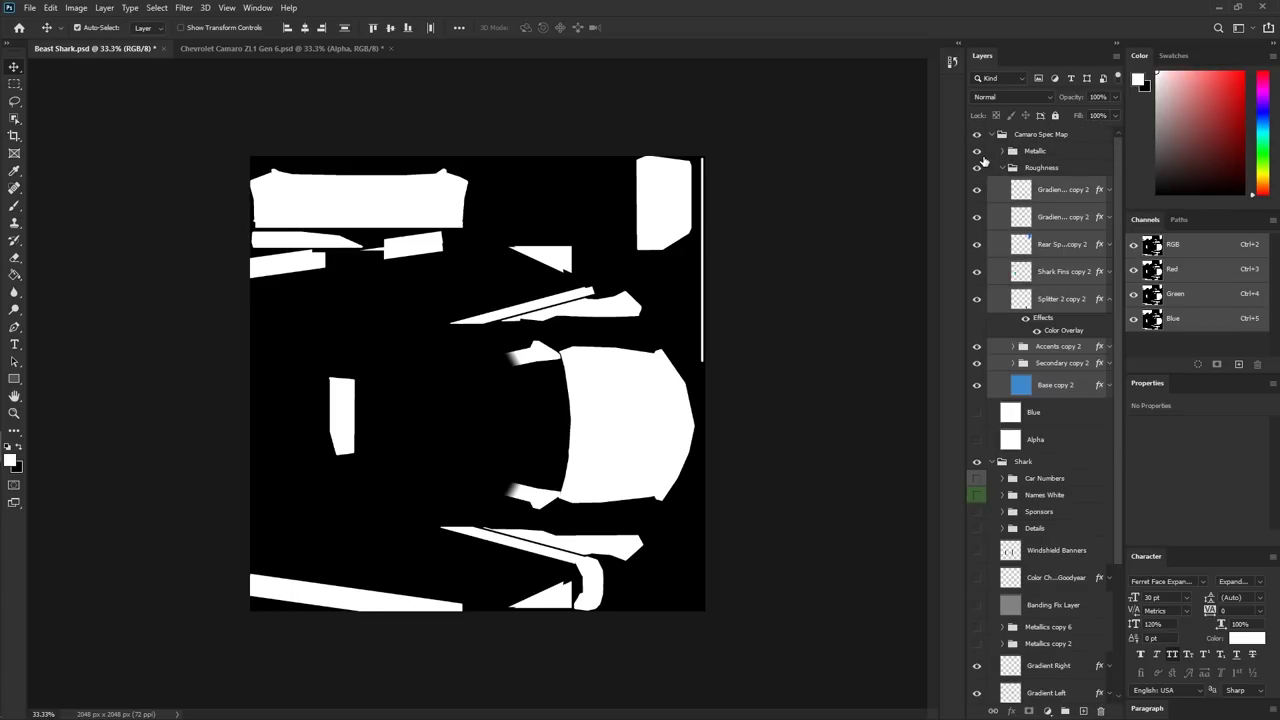
{"action": "left_click", "coordinate": [977, 151]}
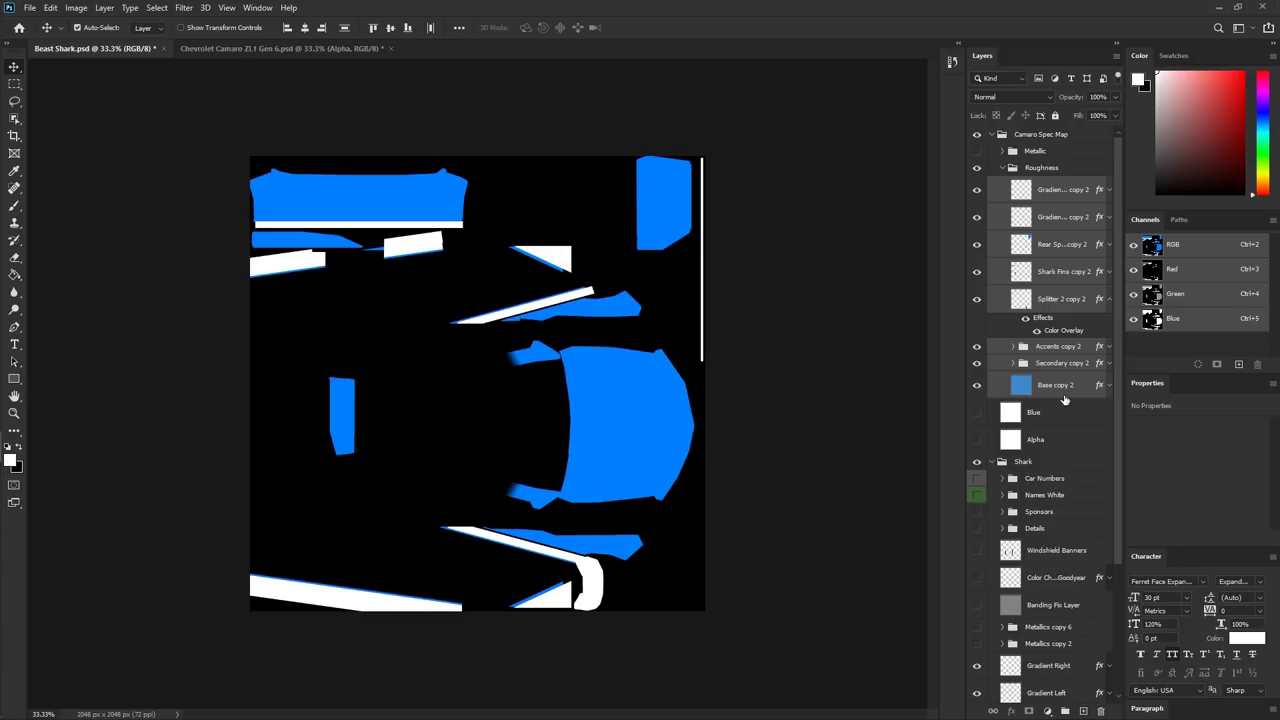
- Set Base copy 2's Color Overlay to a gray of 65% brightness and rasterize its layer style
{"action": "double_click", "coordinate": [1065, 396]}
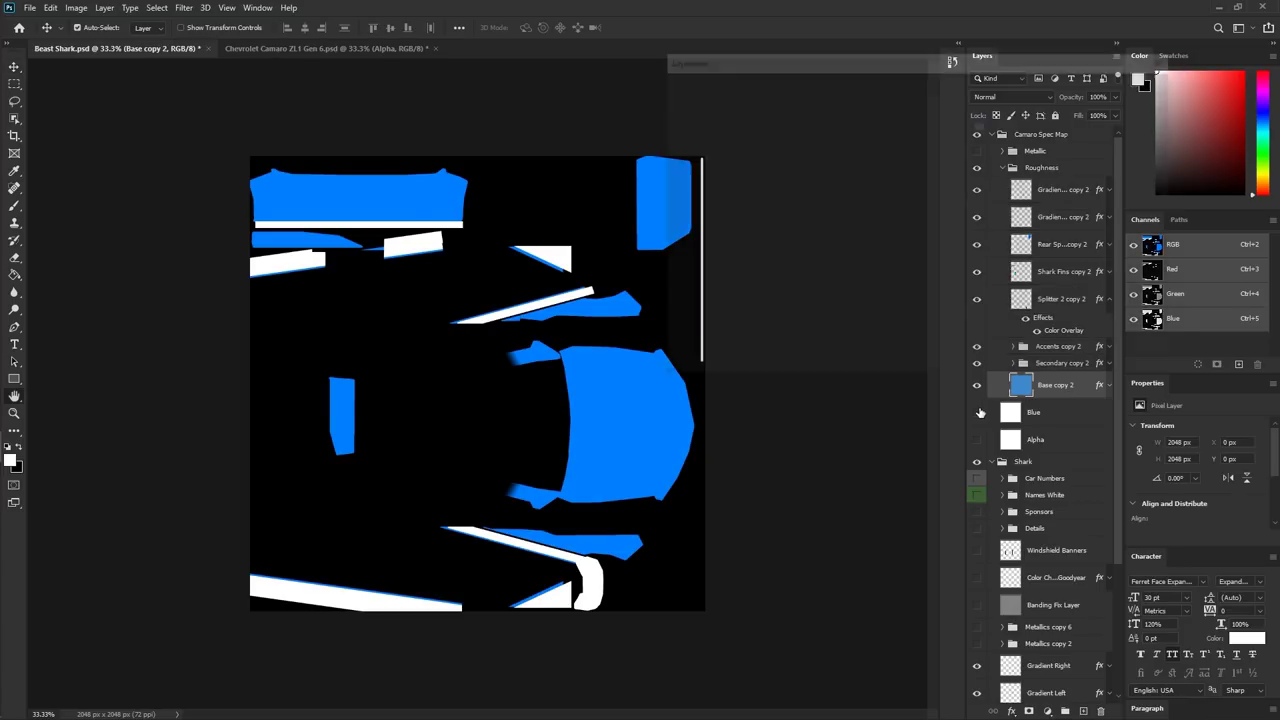
{"action": "left_click", "coordinate": [734, 247]}
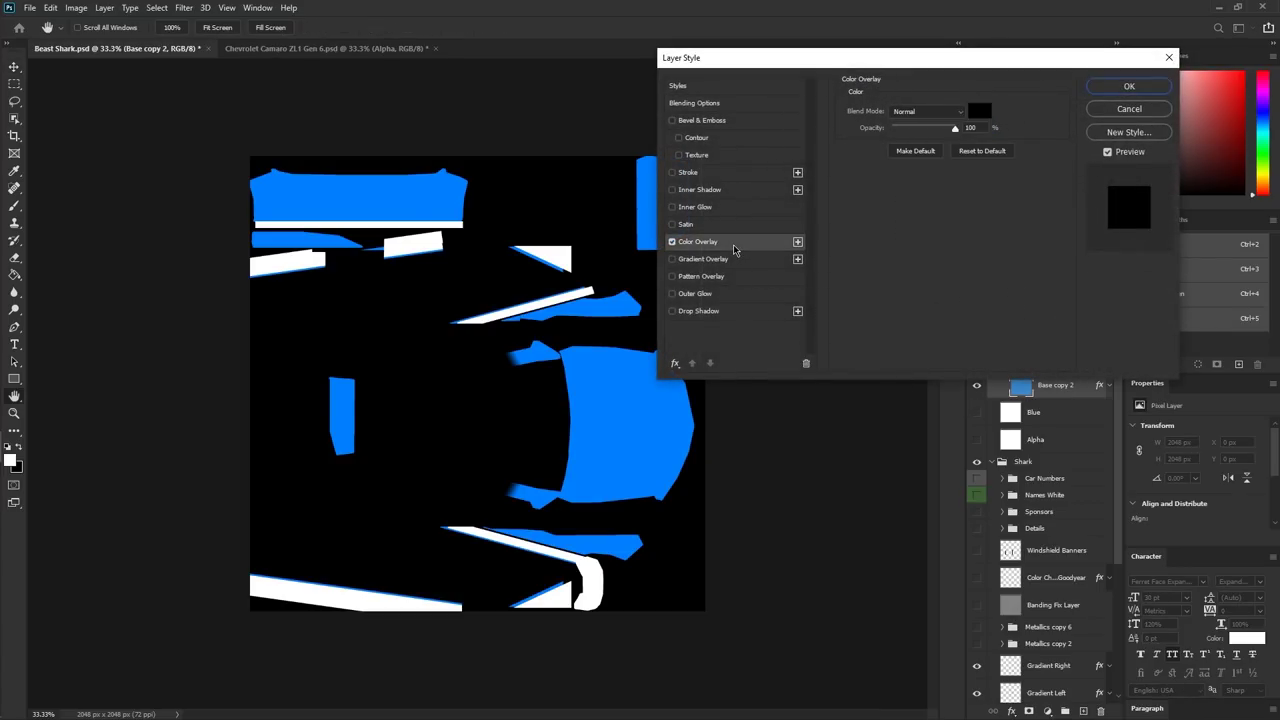
{"action": "left_click", "coordinate": [979, 114]}
{"action": "left_click", "coordinate": [958, 302]}
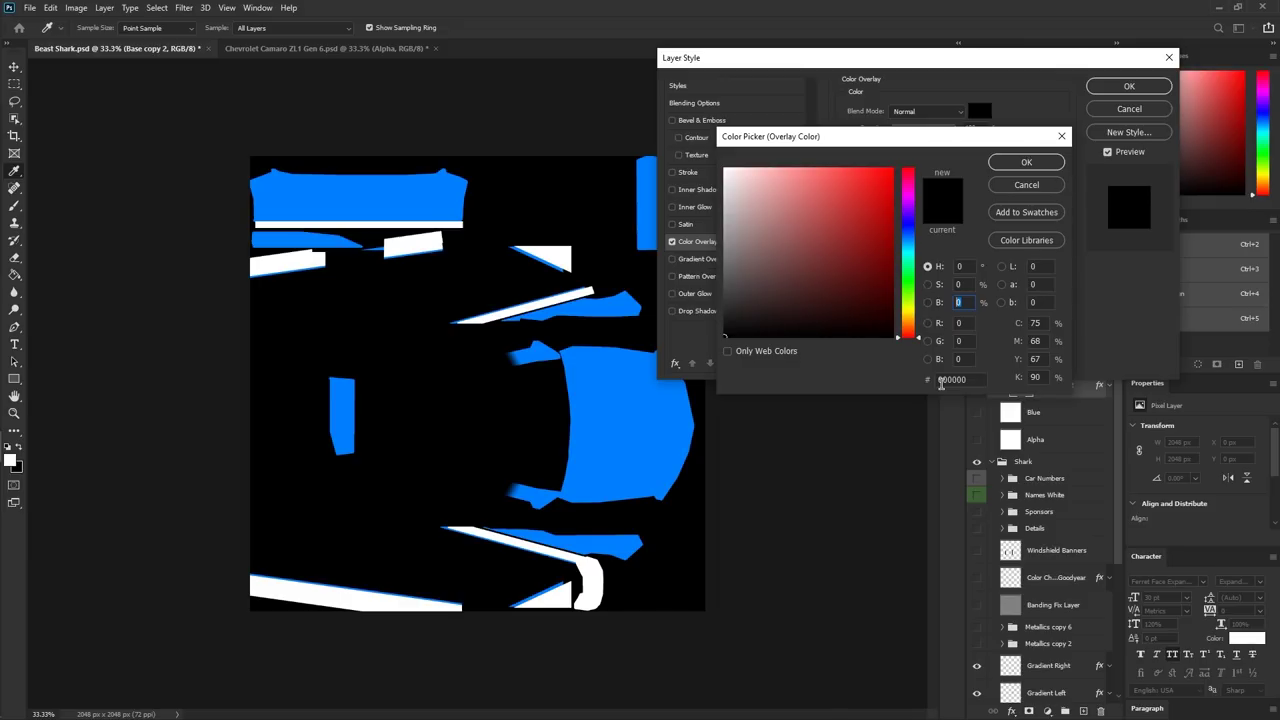
{"action": "type", "text": "65"}
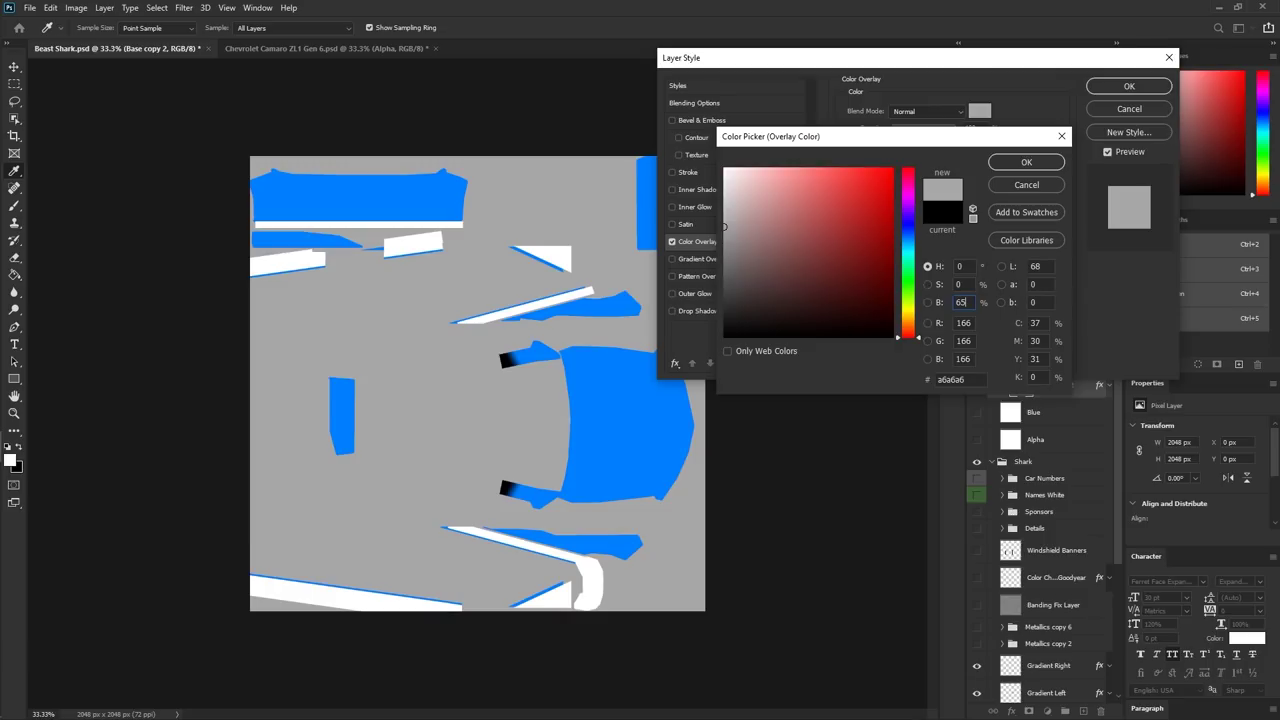
{"action": "key", "text": "Return"}
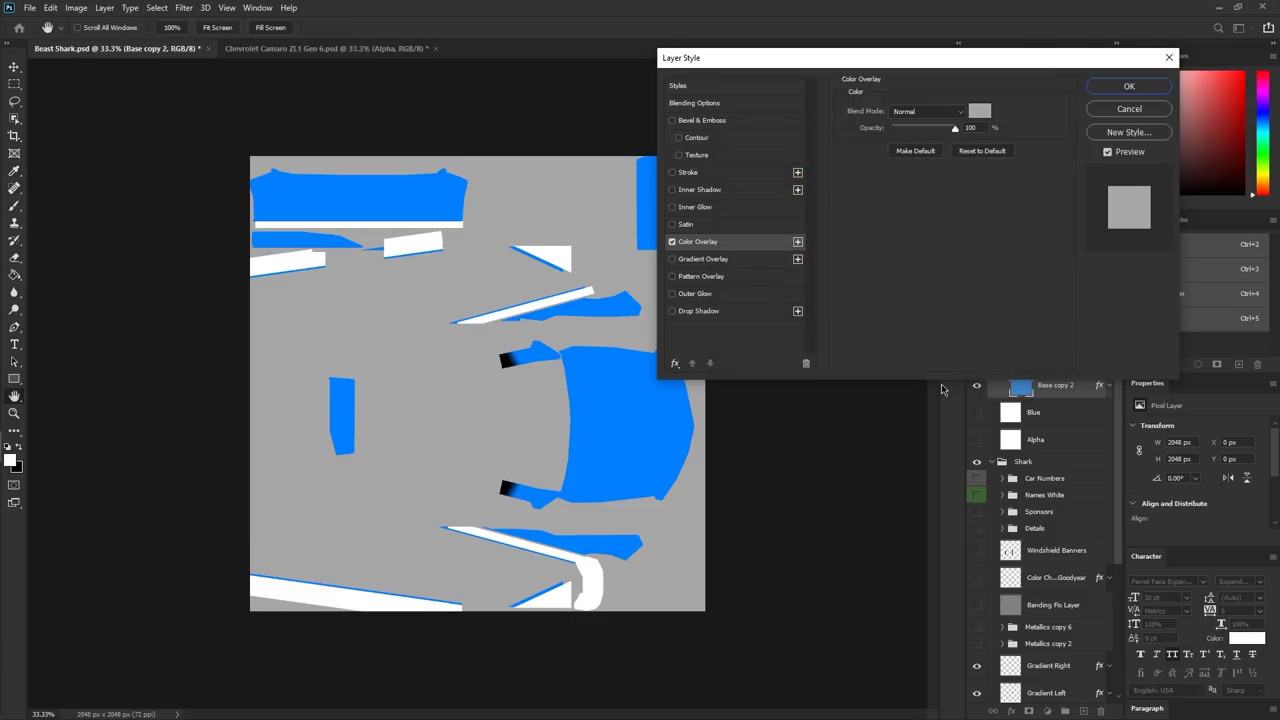
{"action": "key", "text": "Return"}
{"action": "right_click", "coordinate": [1082, 382]}
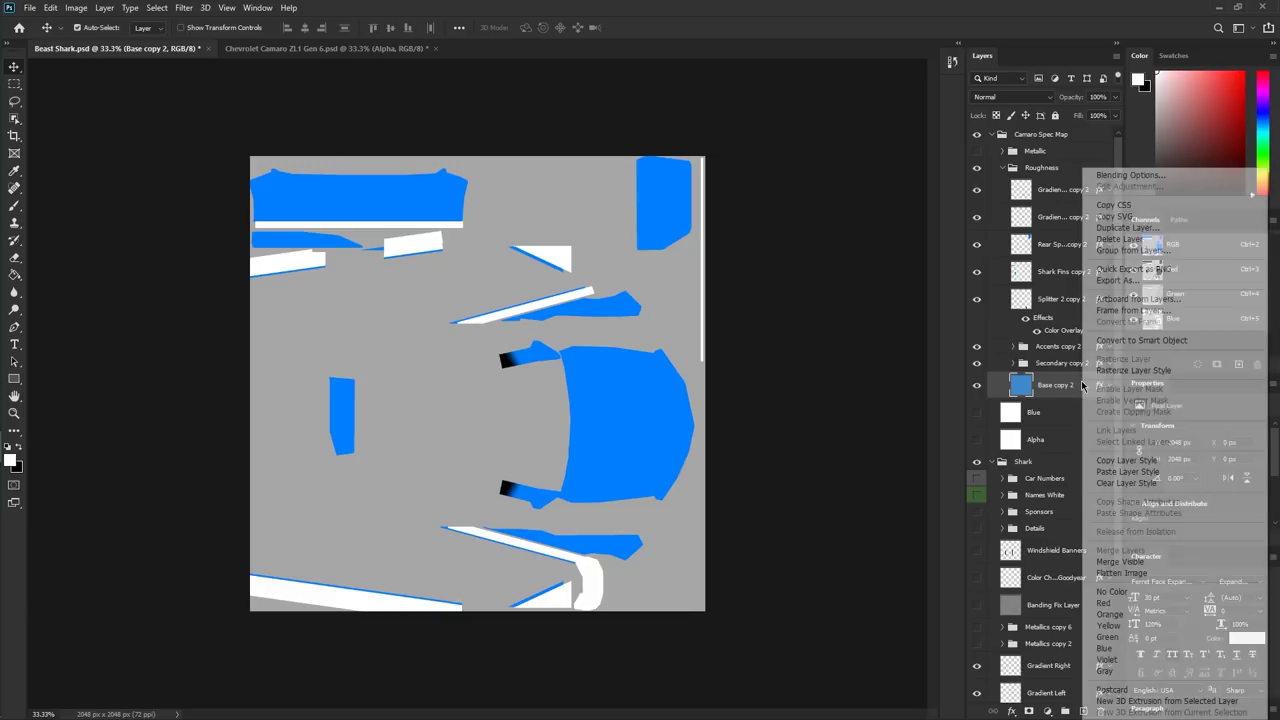
{"action": "left_click", "coordinate": [1146, 371]}
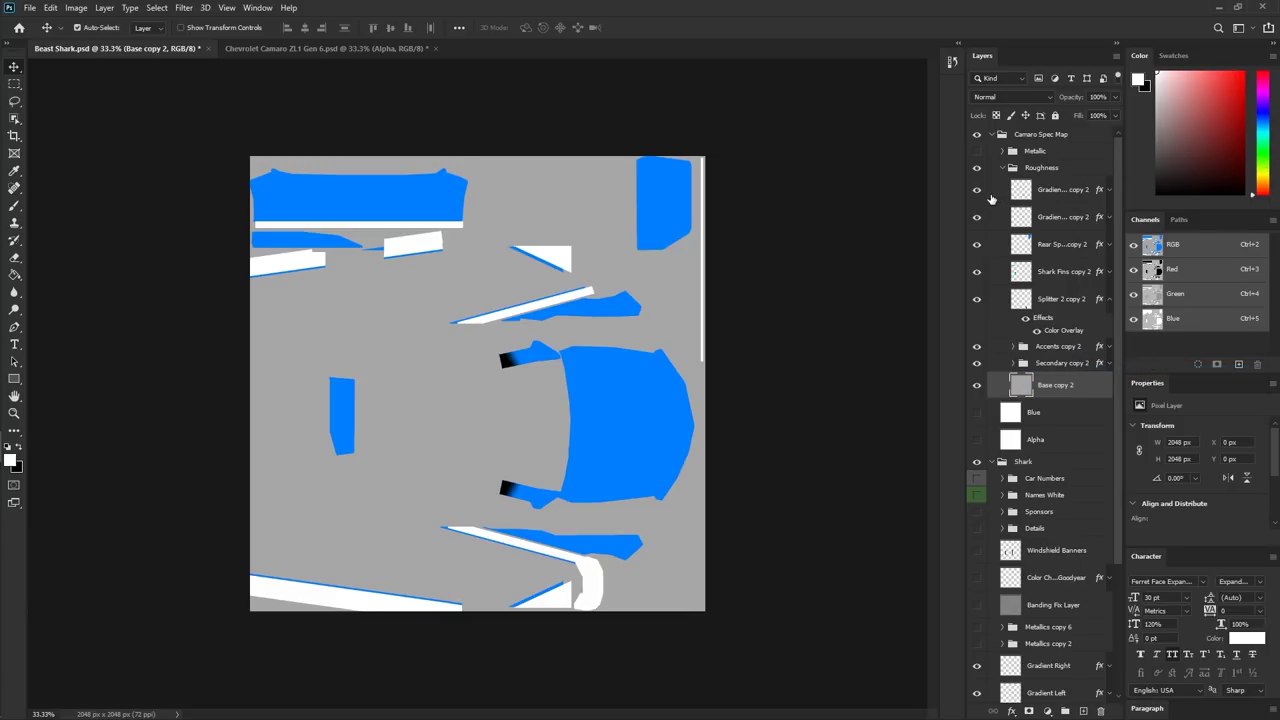
- Hide both gradient copies in Roughness, and convert the Secondary copy 2 group to a smart object and rasterize it
{"action": "left_click", "coordinate": [983, 195]}
{"action": "left_click", "coordinate": [983, 220]}
{"action": "right_click", "coordinate": [1072, 364]}
{"action": "left_click", "coordinate": [1122, 364]}
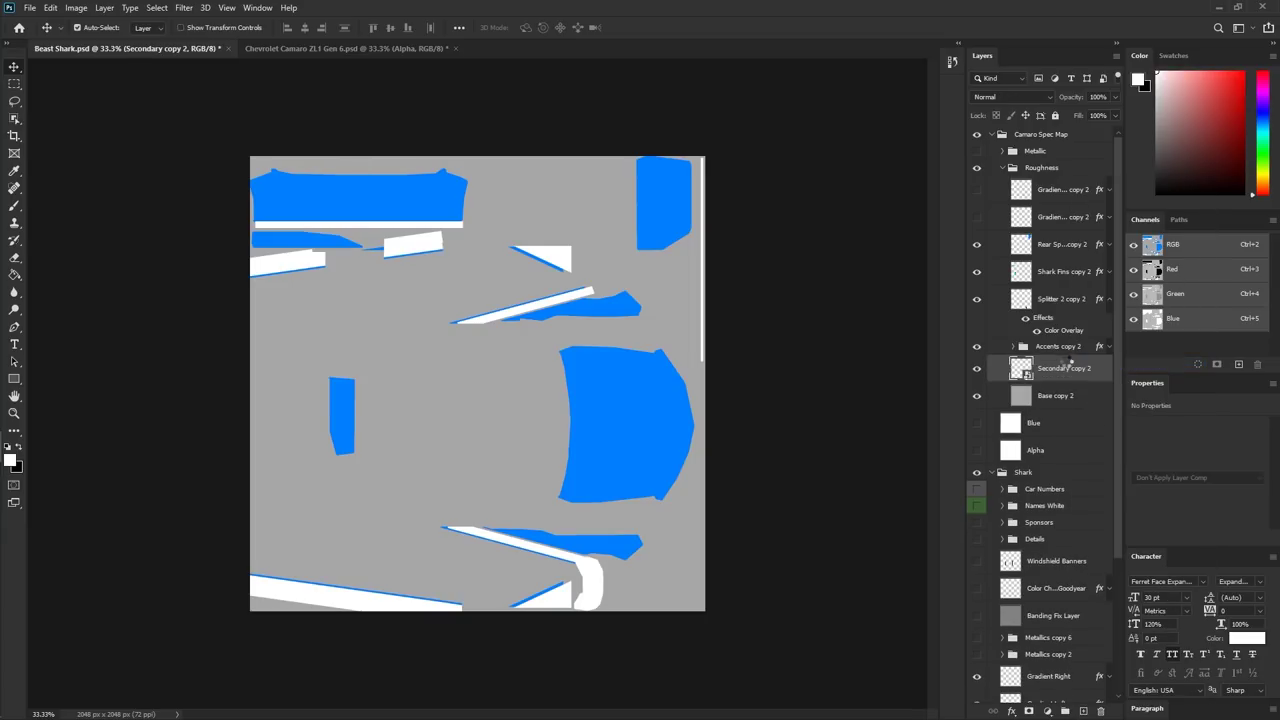
{"action": "right_click", "coordinate": [1062, 368]}
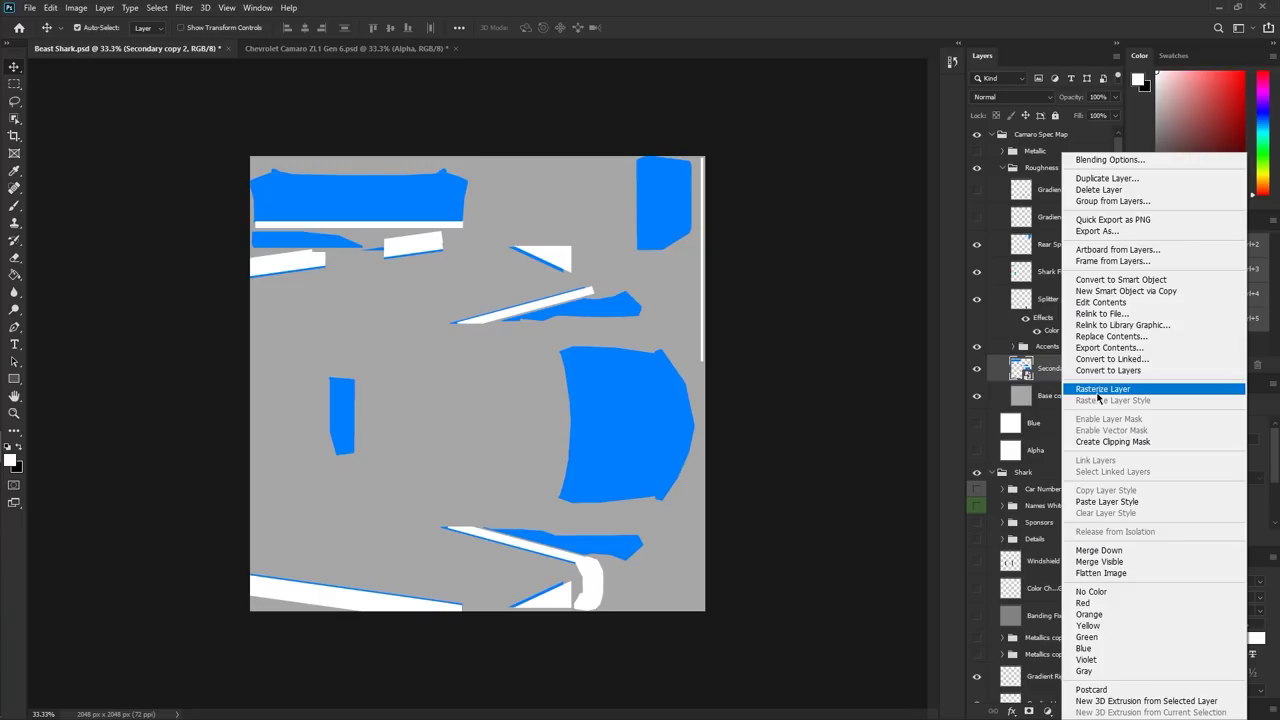
{"action": "left_click", "coordinate": [1097, 391]}
- Convert the Accents copy 2 group to a smart object and rasterize it into a single layer
{"action": "right_click", "coordinate": [1073, 346]}
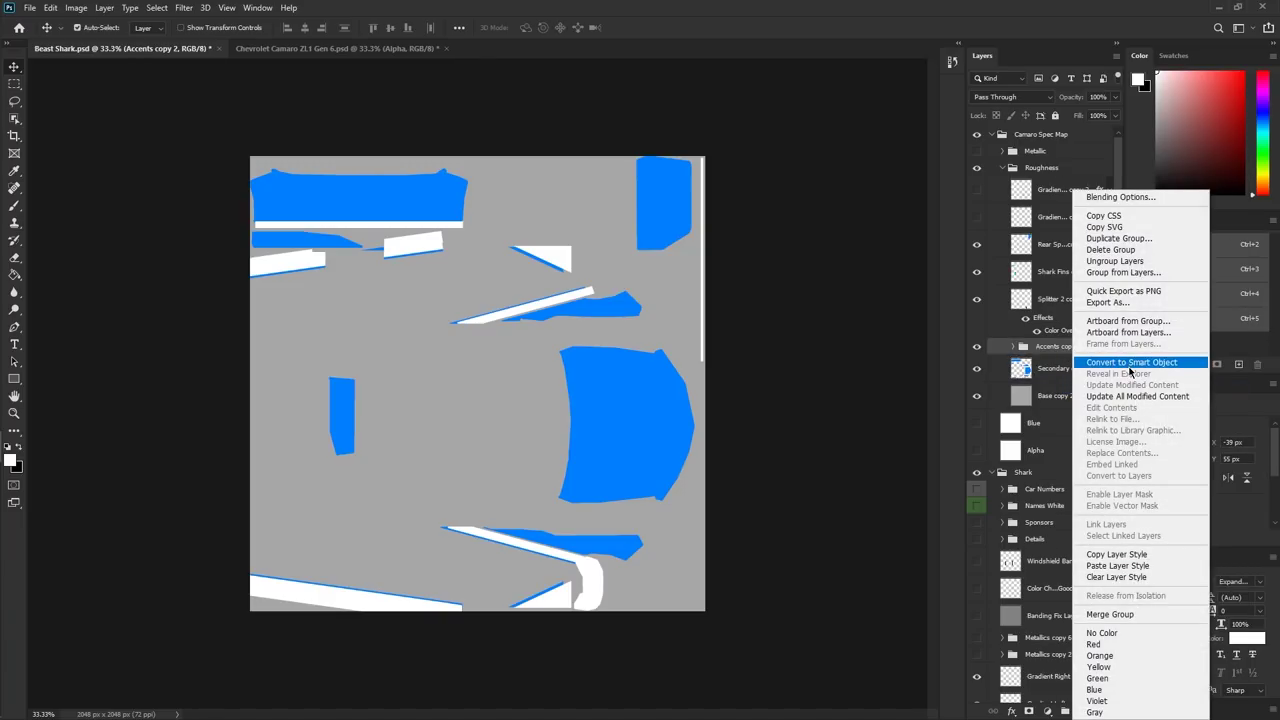
{"action": "left_click", "coordinate": [1130, 366]}
{"action": "right_click", "coordinate": [1058, 352]}
{"action": "left_click", "coordinate": [1112, 390]}
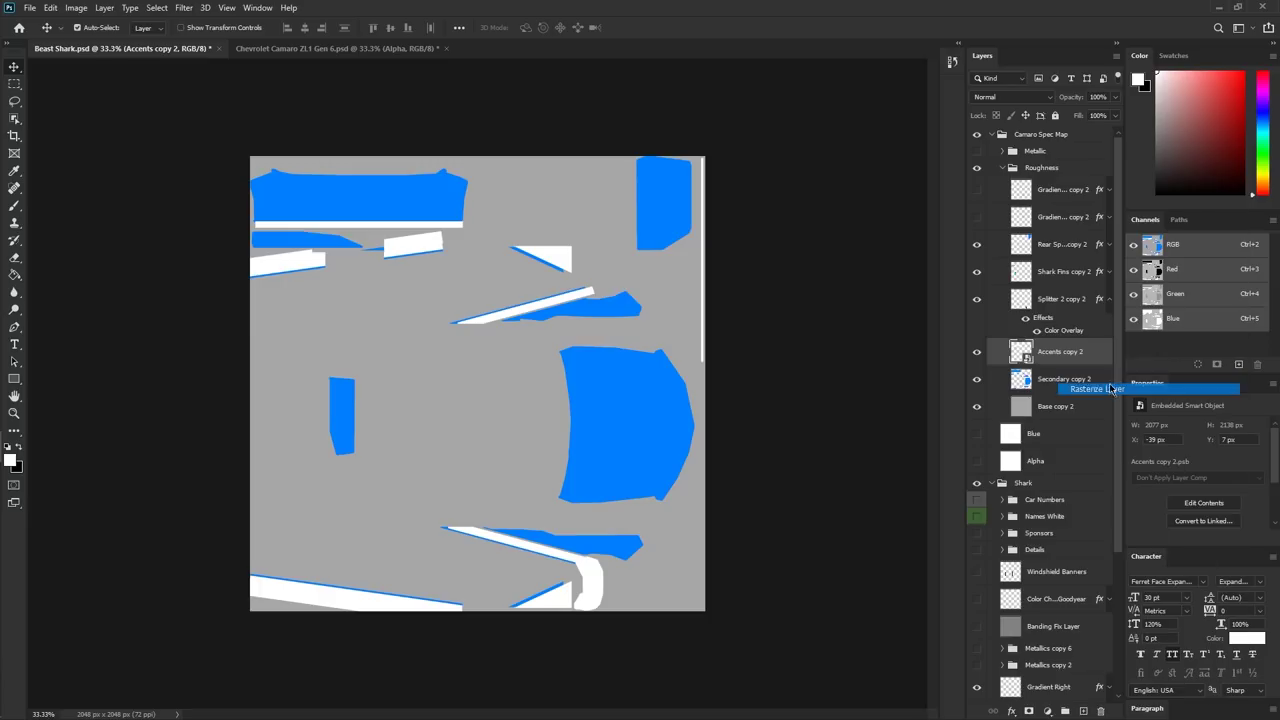
- Rasterize the layer styles of Rear Spoiler copy 2, Shark Fins copy 2 and Splitter 2 copy 2
{"action": "left_click", "coordinate": [1062, 300]}
{"action": "left_click", "coordinate": [1062, 246], "text": "shift"}
{"action": "right_click", "coordinate": [1062, 250]}
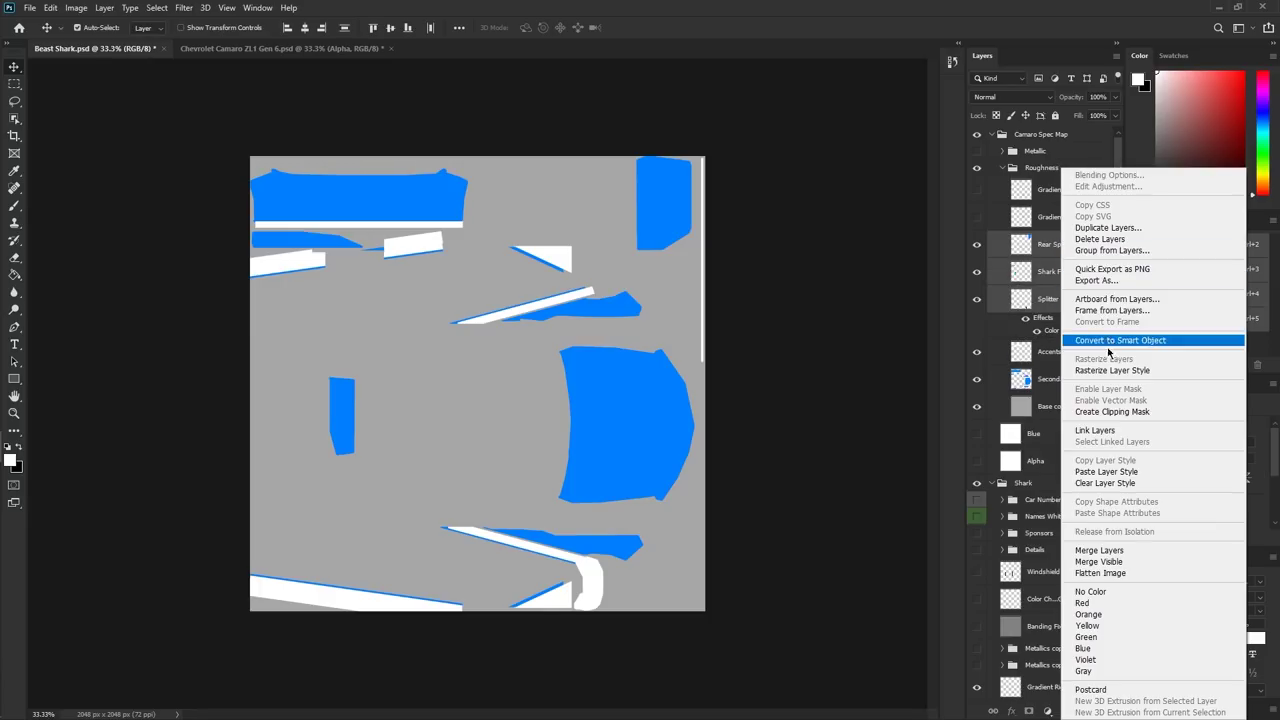
{"action": "left_click", "coordinate": [1112, 370]}
- Set the foreground color to 15% brightness (262626) and lock transparent pixels on the Roughness layers from Rear Spoiler copy 2 through Secondary copy 2
{"action": "left_click", "coordinate": [645, 455]}
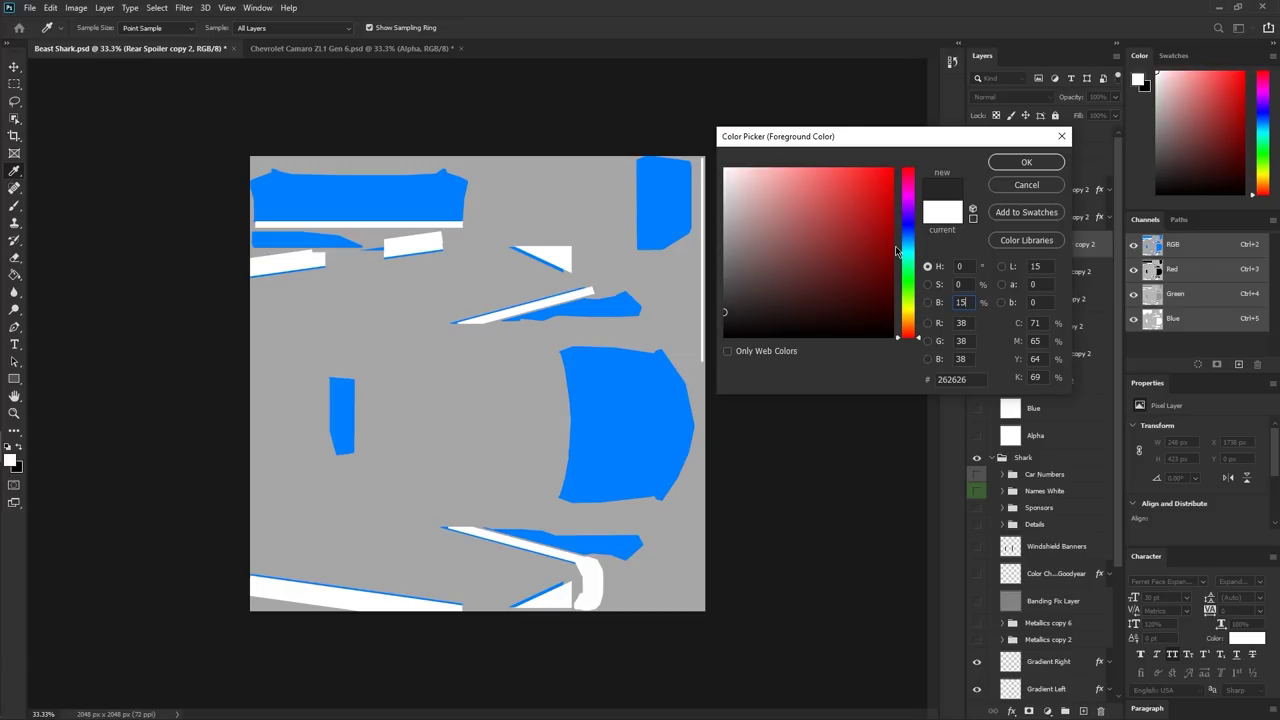
{"action": "left_click", "coordinate": [1004, 167]}
{"action": "key", "text": "v"}
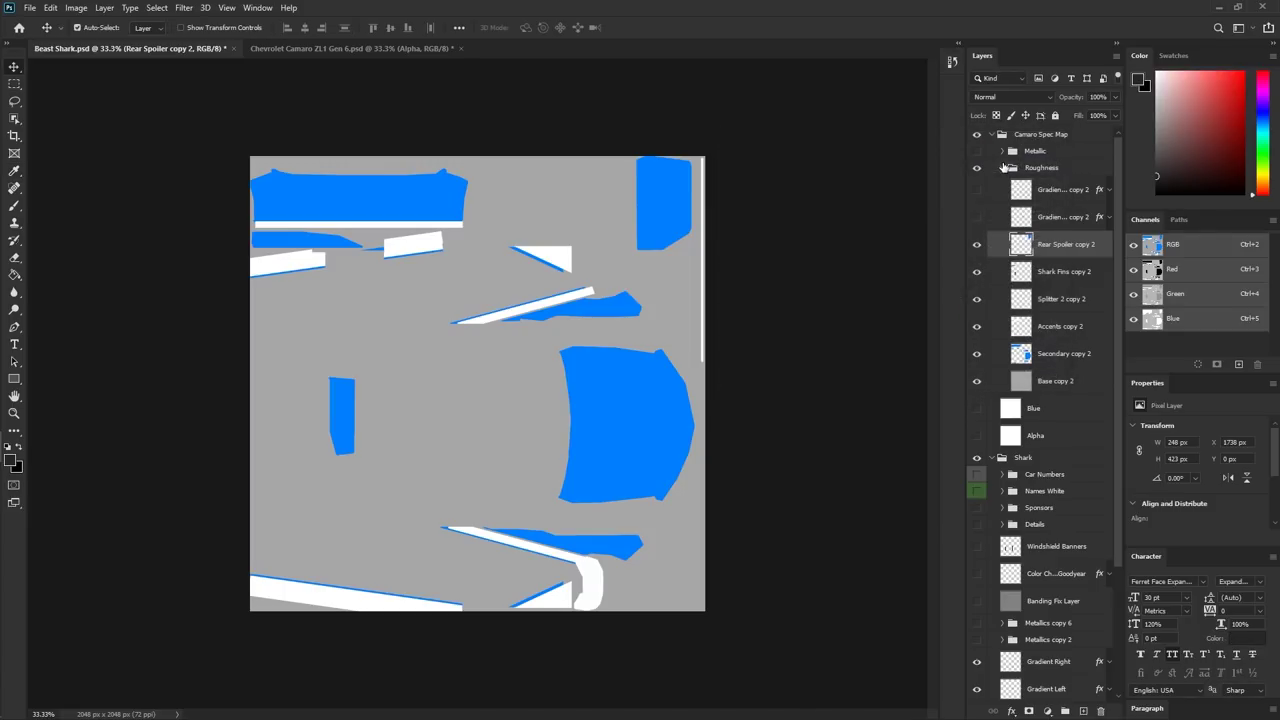
{"action": "left_click", "coordinate": [1062, 355], "text": "shift"}
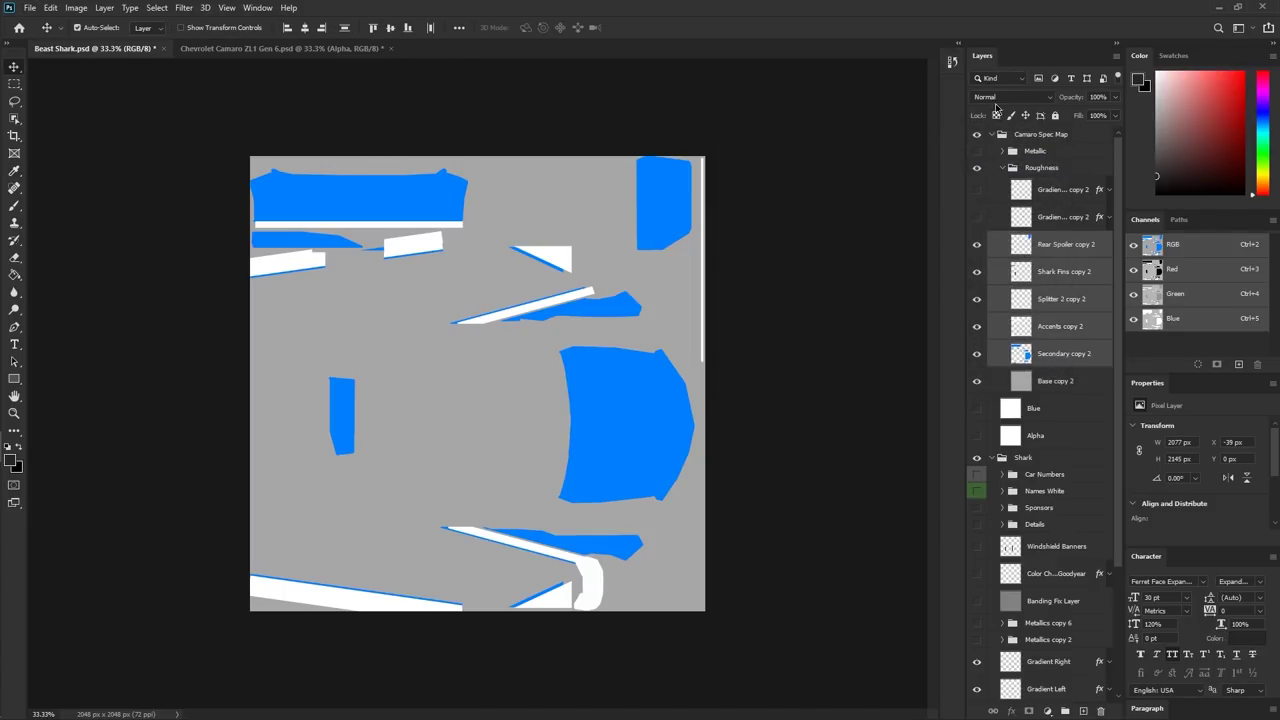
{"action": "left_click", "coordinate": [996, 116]}
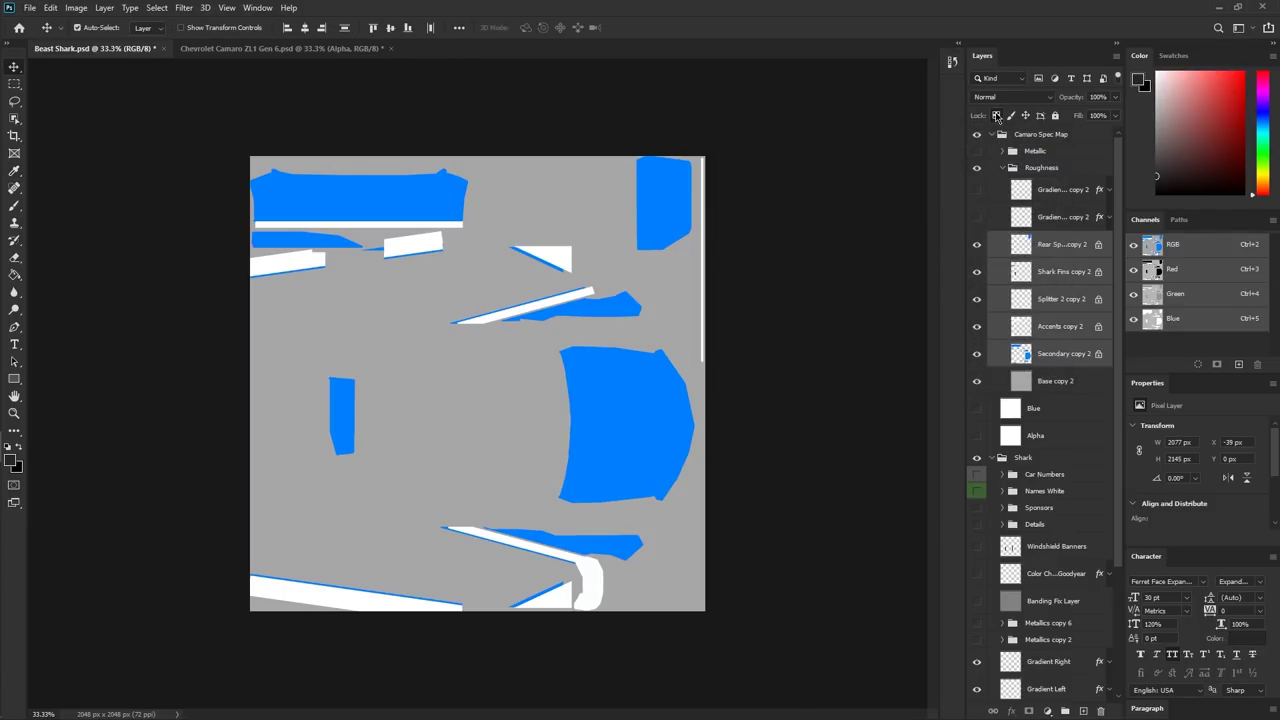
- Fill the Rear Spoiler, Shark Fins, Splitter 2, Accents and Secondary copy 2 layers one by one with the dark gray foreground color
{"action": "left_click", "coordinate": [1055, 248]}
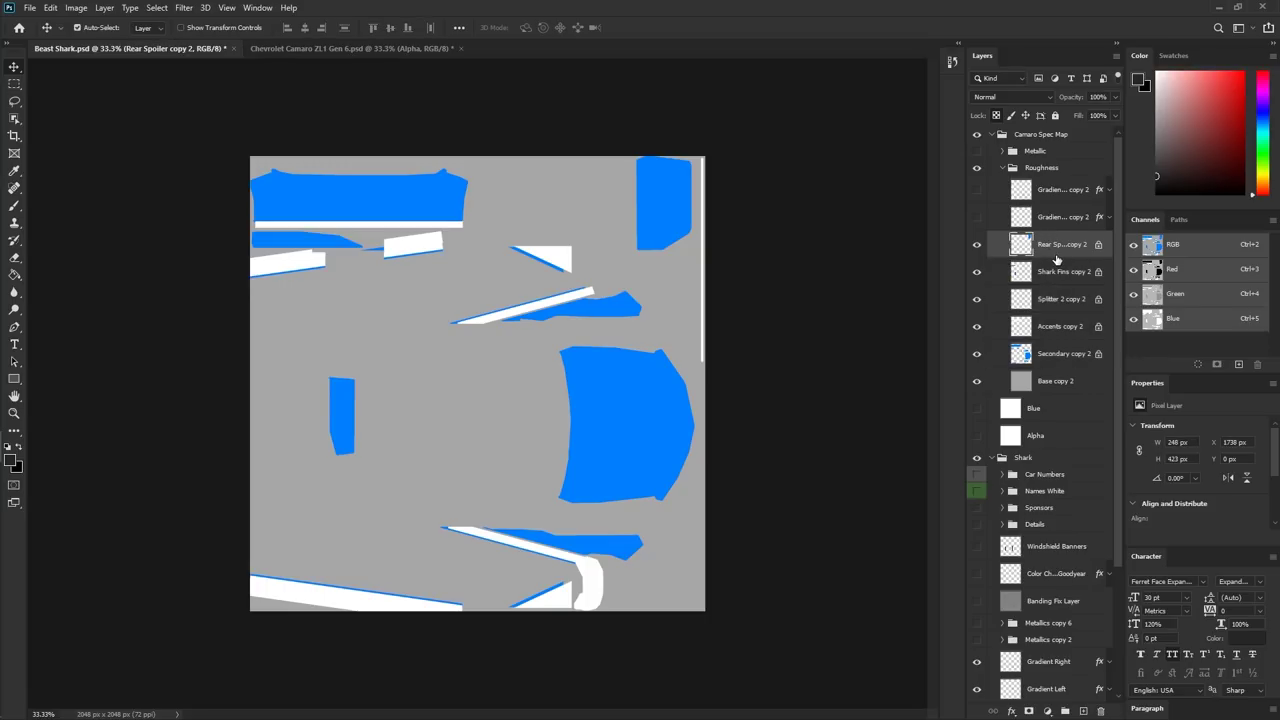
{"action": "key", "text": "alt+BackSpace"}
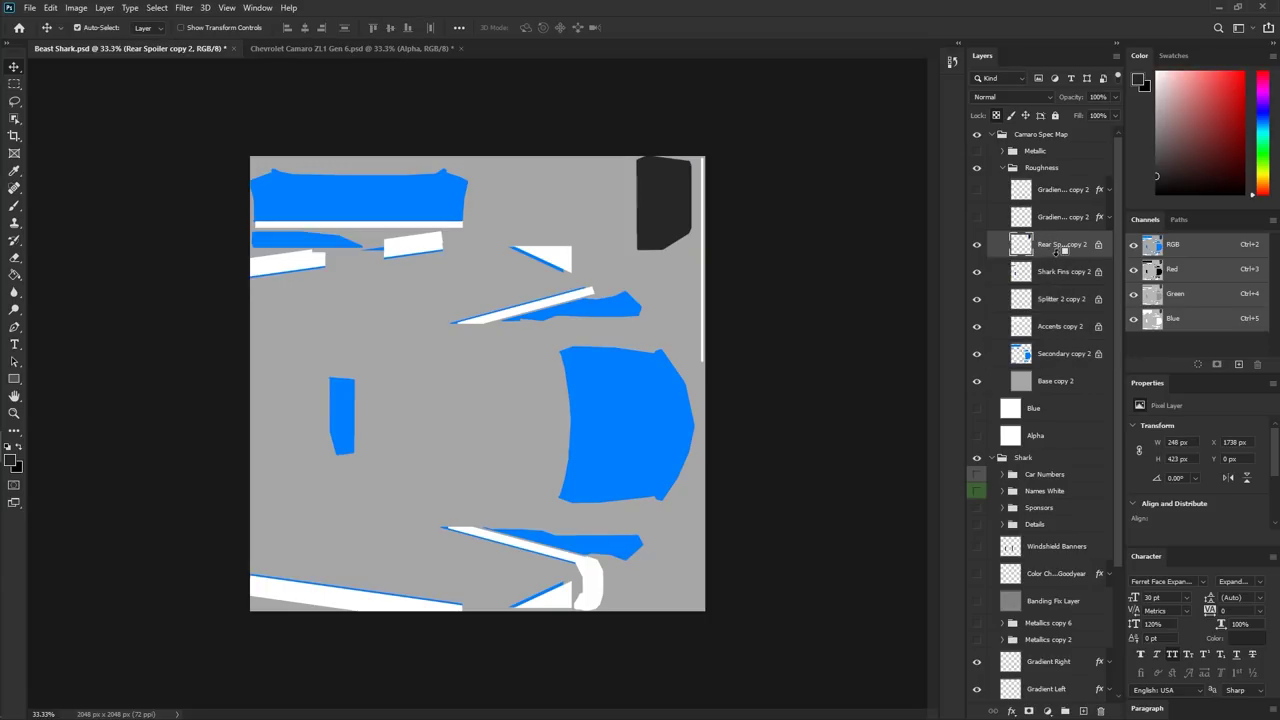
{"action": "left_click", "coordinate": [1054, 274]}
{"action": "key", "text": "alt+BackSpace"}
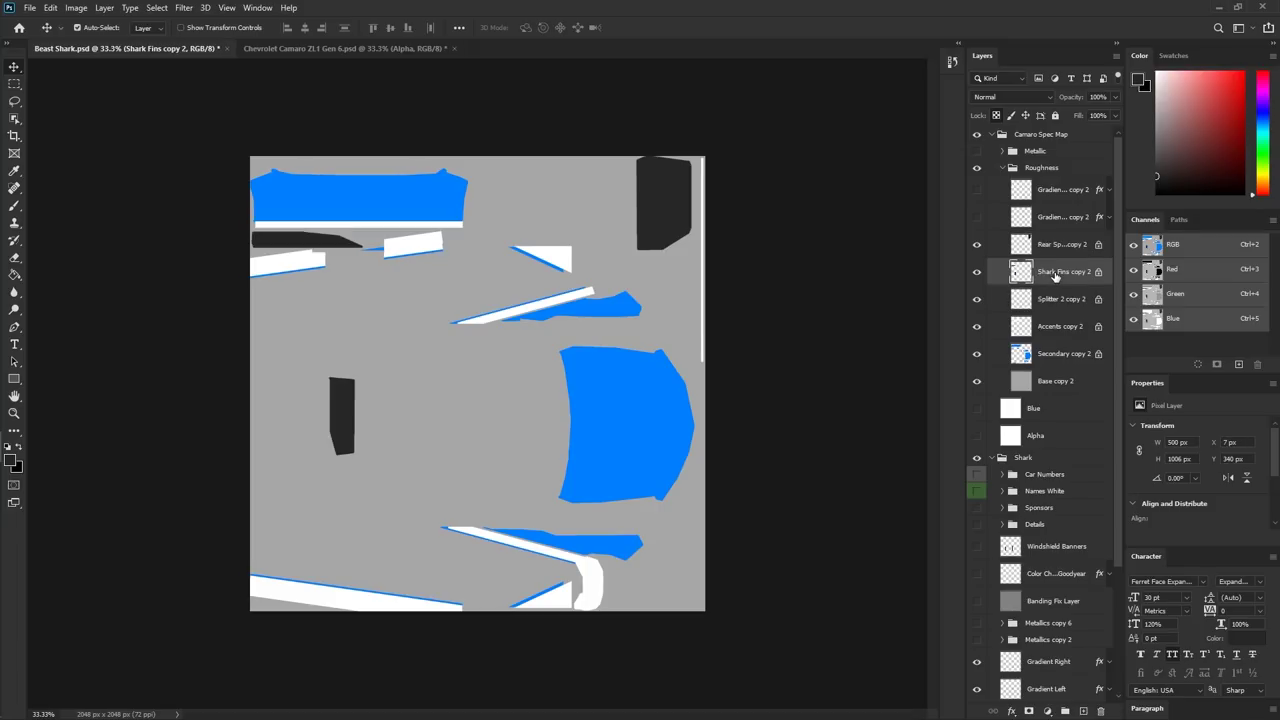
{"action": "left_click", "coordinate": [1057, 305]}
{"action": "key", "text": "alt+BackSpace"}
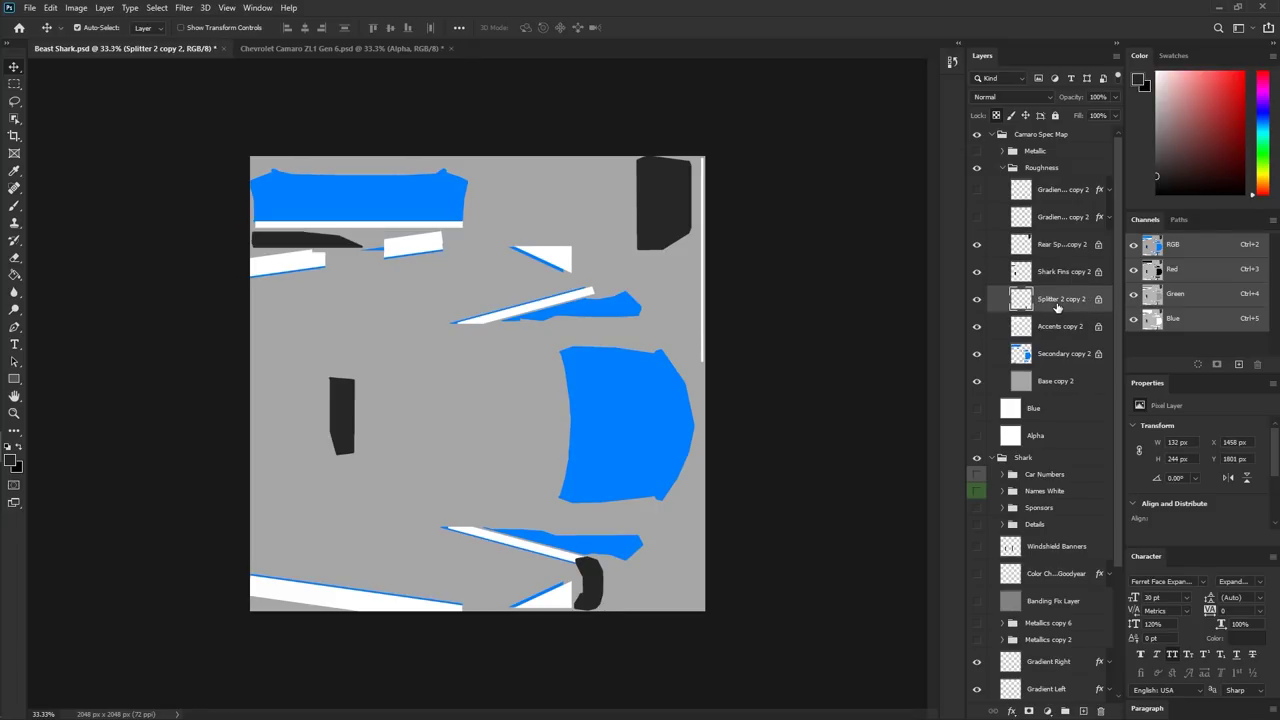
{"action": "left_click", "coordinate": [1061, 331]}
{"action": "key", "text": "alt+BackSpace"}
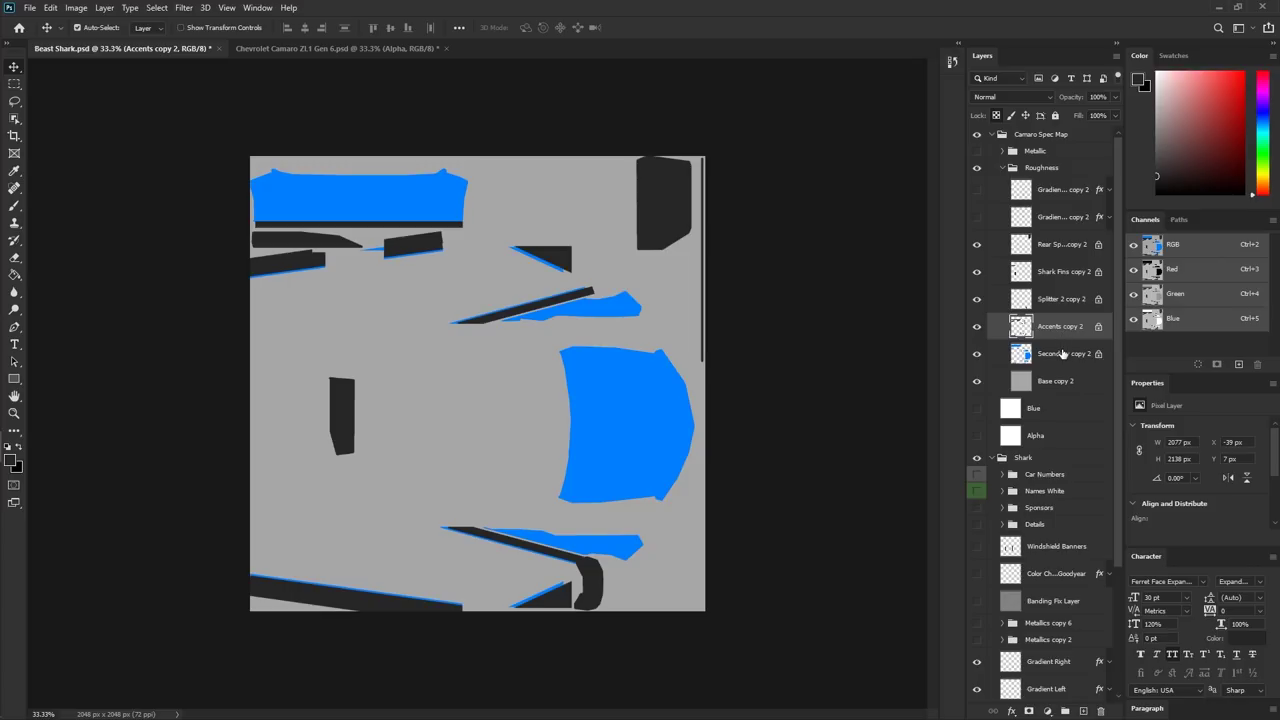
{"action": "left_click", "coordinate": [1062, 354]}
{"action": "key", "text": "alt+BackSpace"}
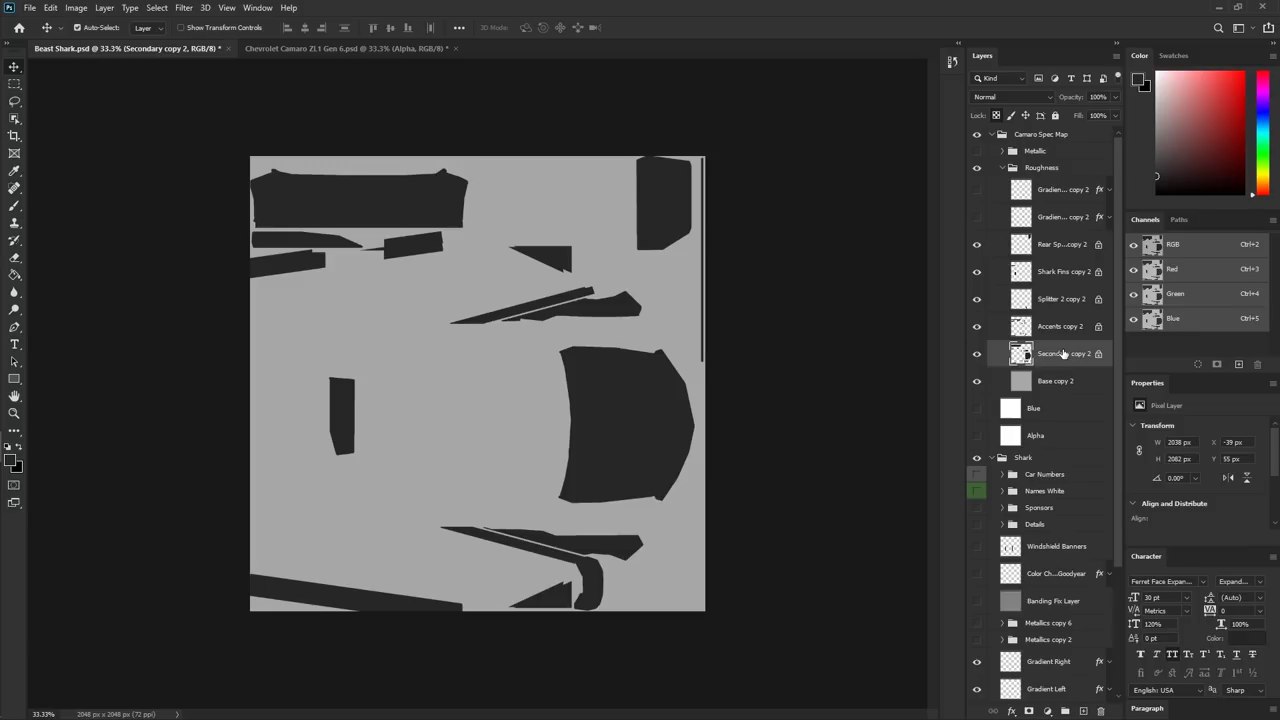
- Show the gradient copies in Roughness and change the black stop of Gradient Left copy 2's Gradient Overlay to the base gray (a6a6a6)
{"action": "left_click", "coordinate": [977, 217]}
{"action": "double_click", "coordinate": [1060, 217]}
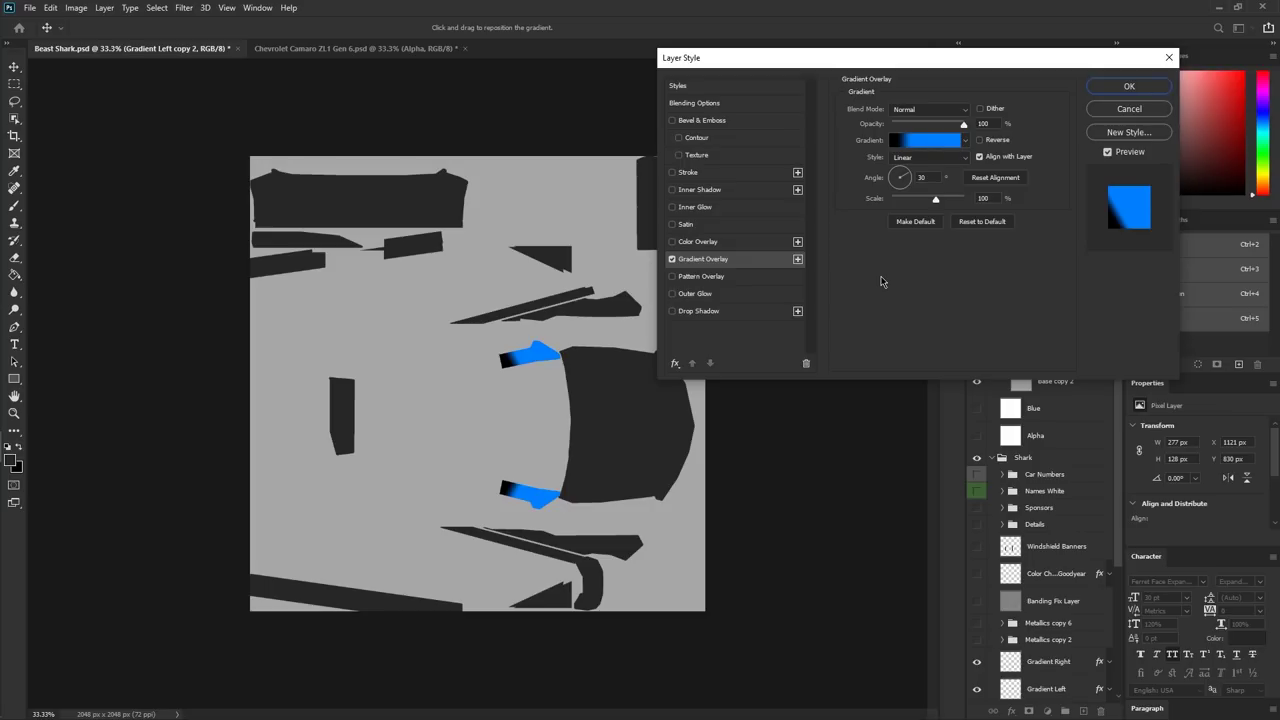
{"action": "left_click", "coordinate": [893, 140]}
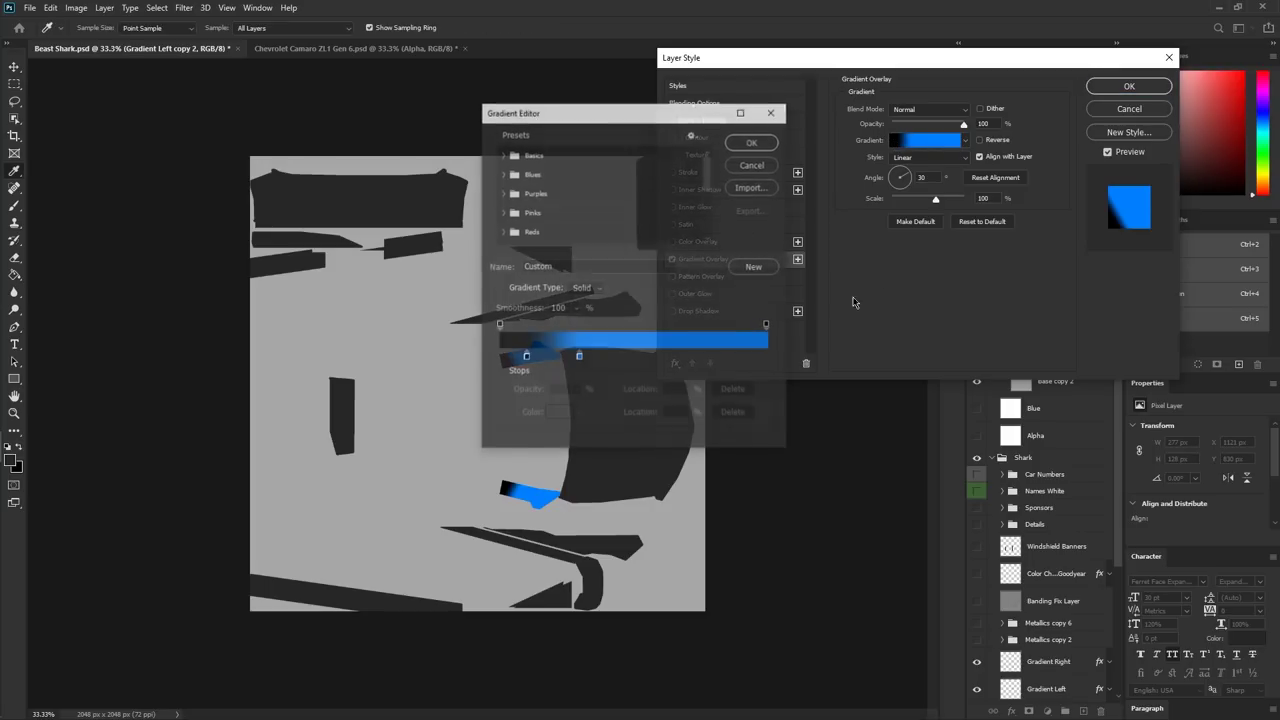
{"action": "left_click", "coordinate": [525, 357]}
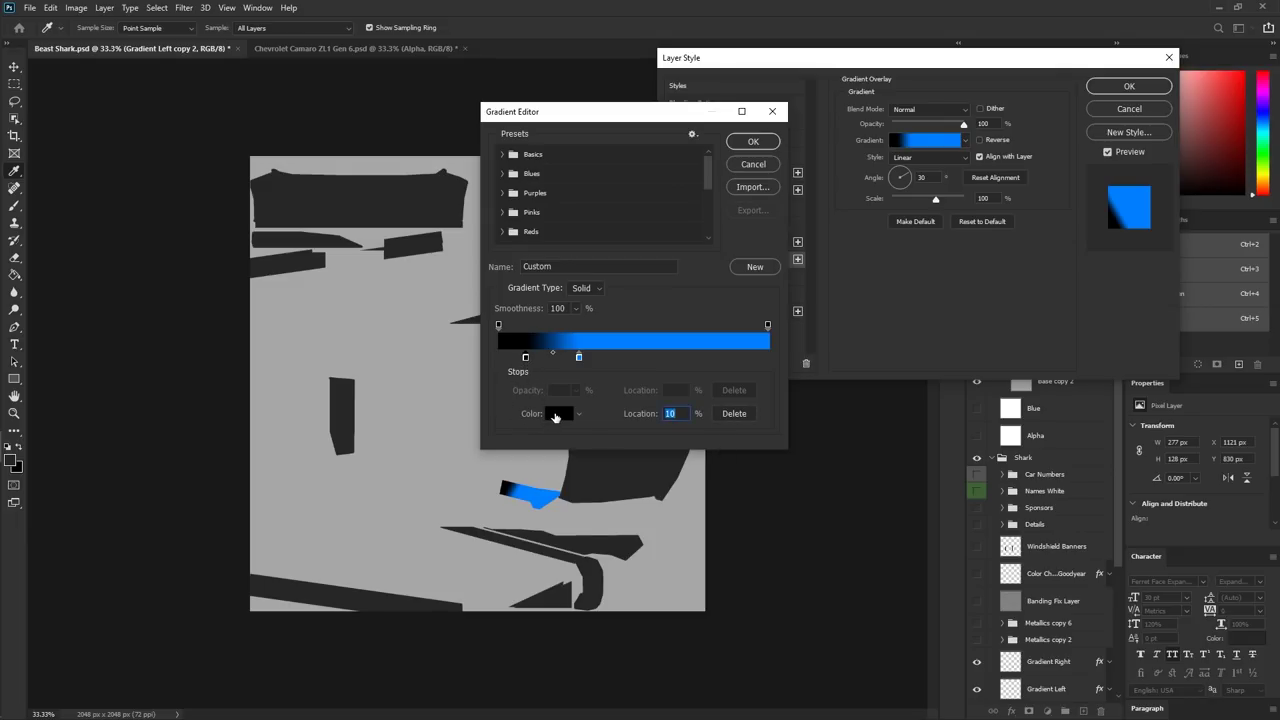
{"action": "left_click", "coordinate": [556, 417]}
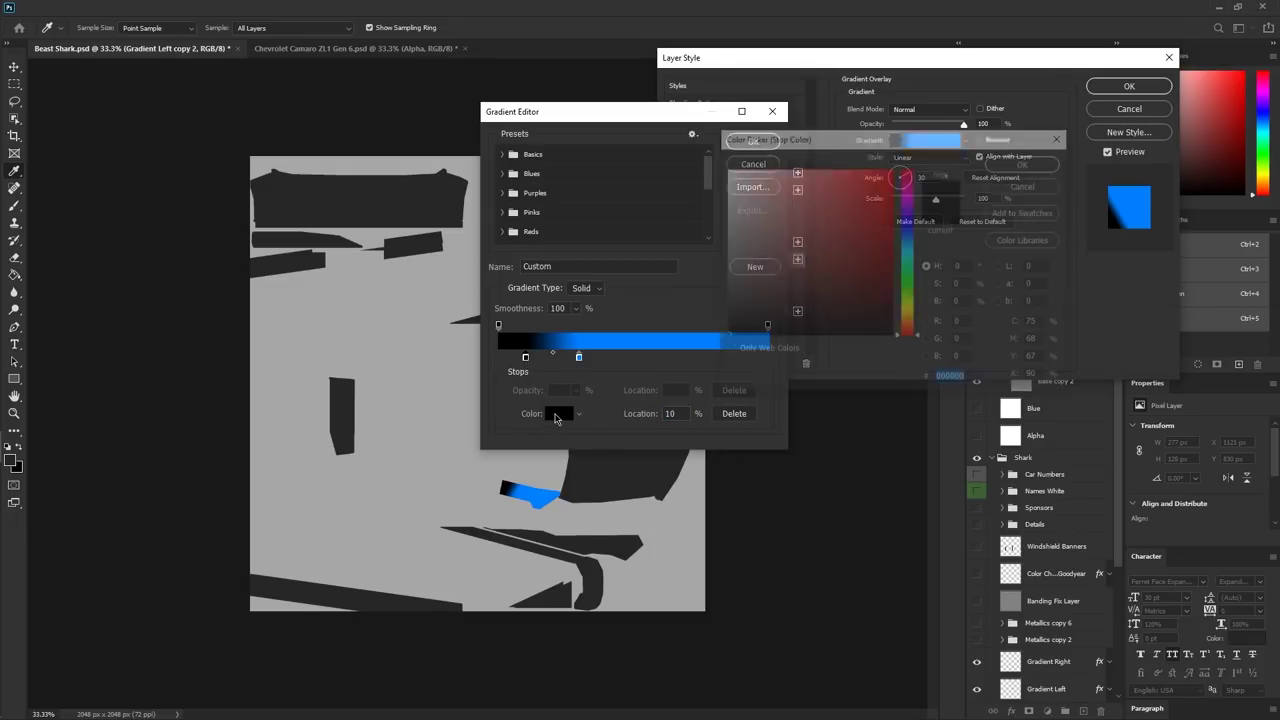
{"action": "left_click", "coordinate": [388, 492]}
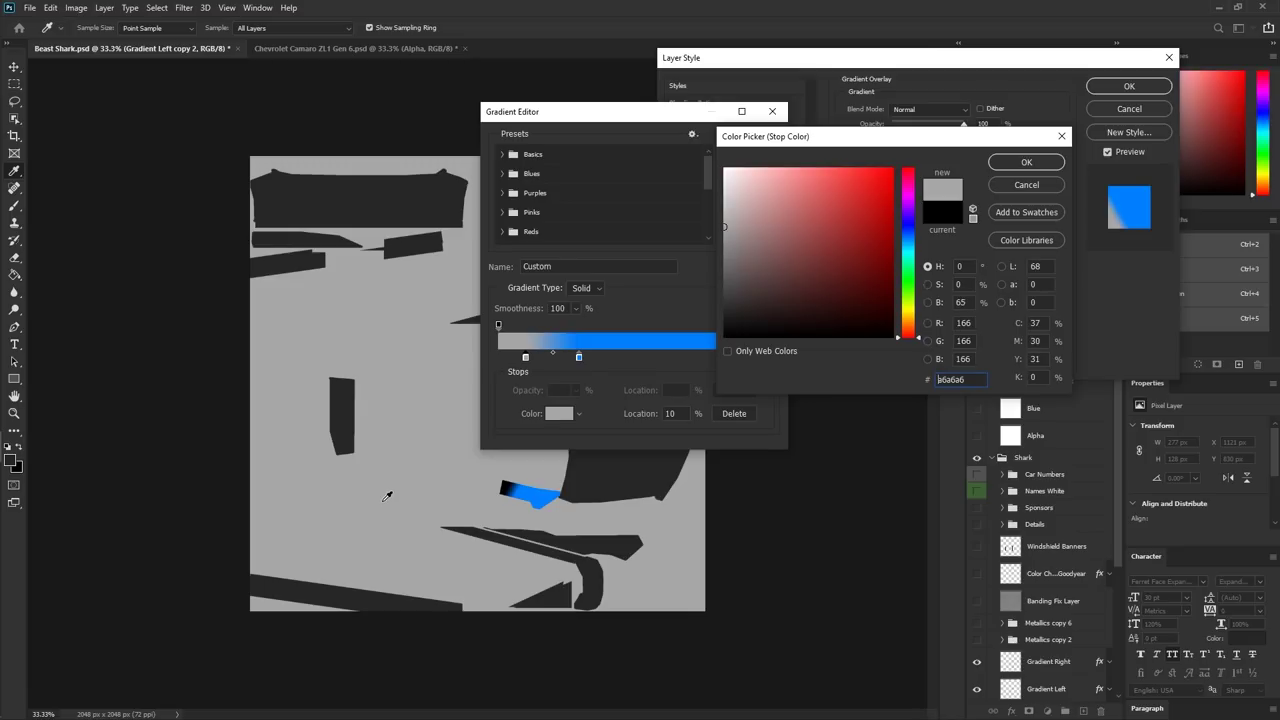
{"action": "left_click", "coordinate": [1026, 162]}
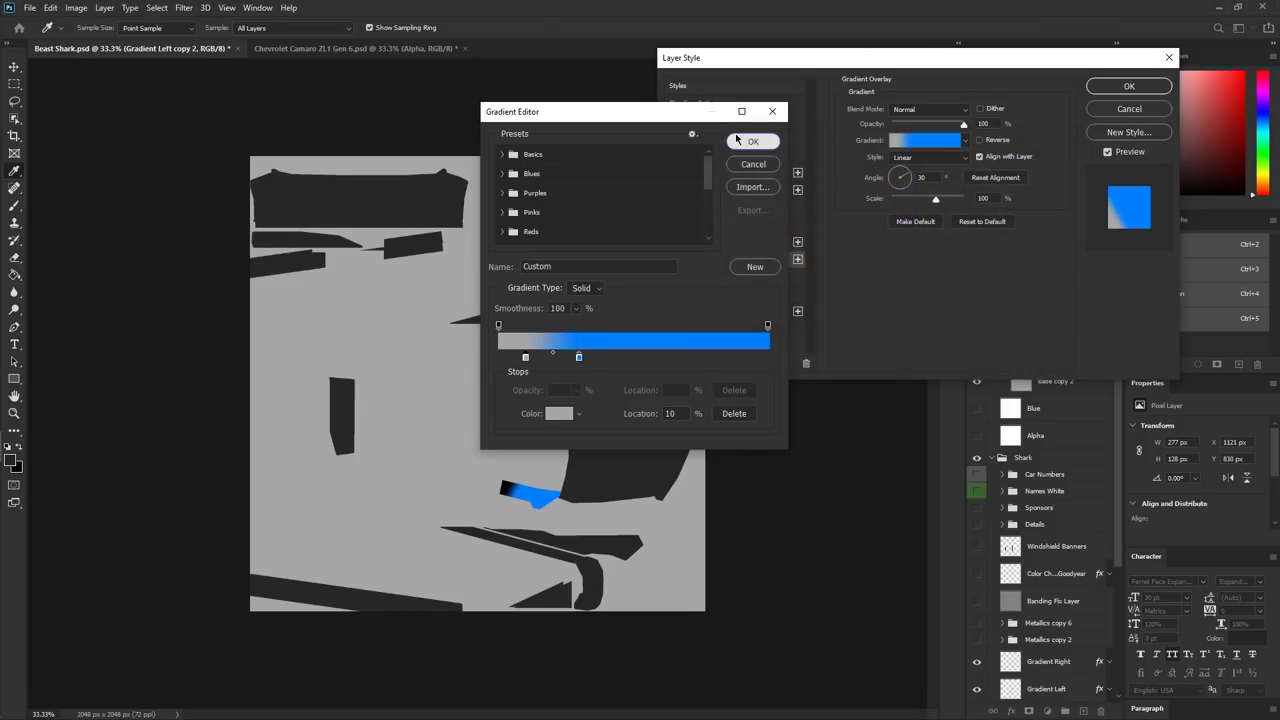
{"action": "left_click", "coordinate": [750, 141]}
- Change the blue stop of Gradient Left copy 2's Gradient Overlay to the dark gray 262626 sampled from the canvas
{"action": "left_click", "coordinate": [925, 140]}
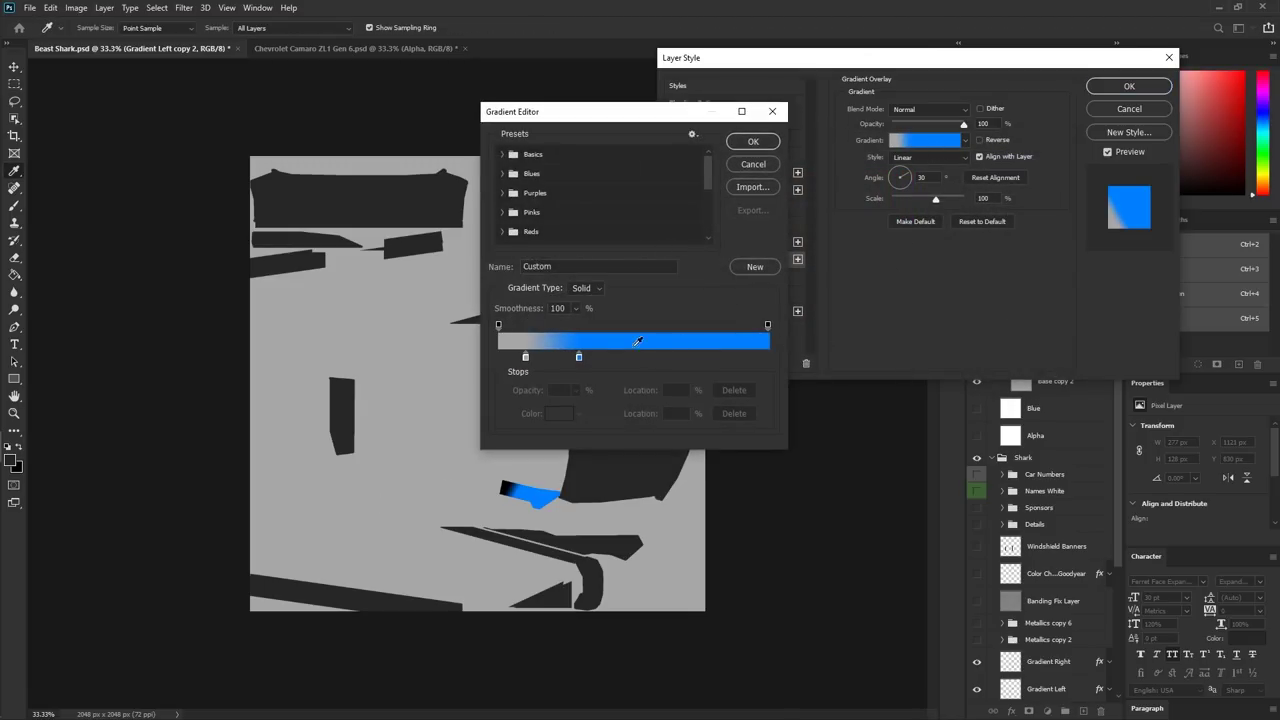
{"action": "left_click", "coordinate": [578, 357]}
{"action": "left_click", "coordinate": [557, 414]}
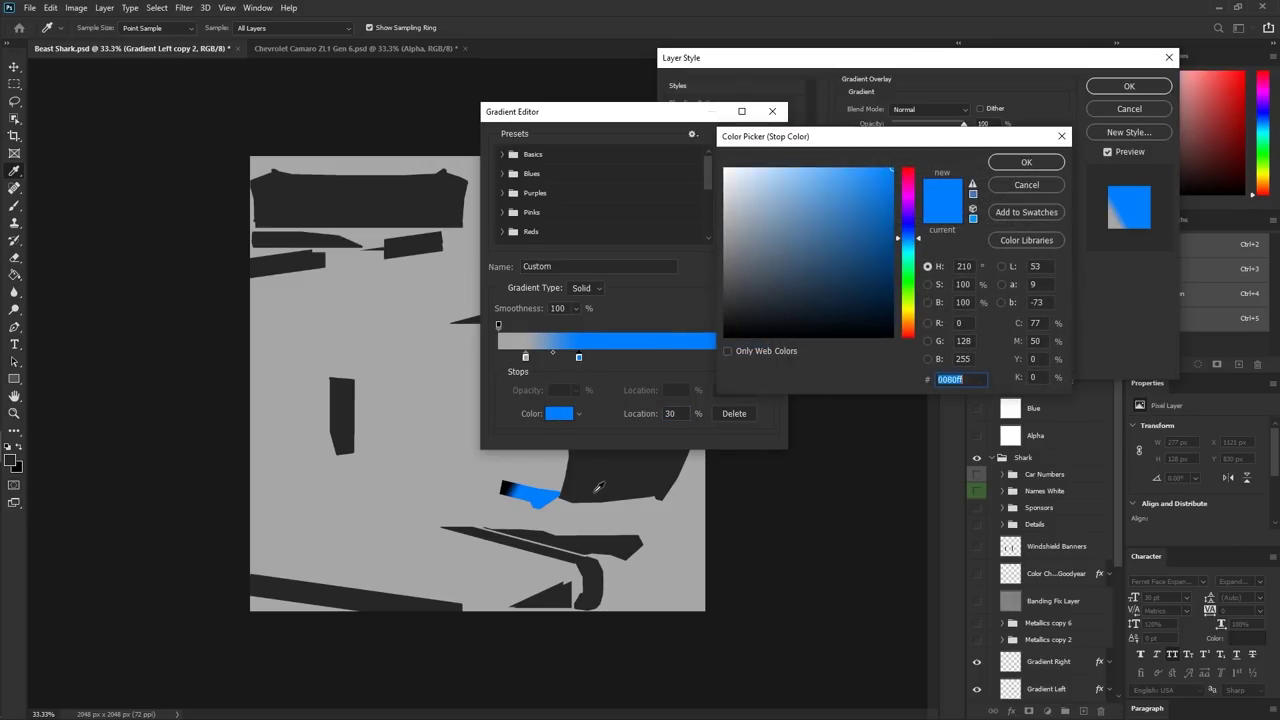
{"action": "left_click", "coordinate": [345, 597]}
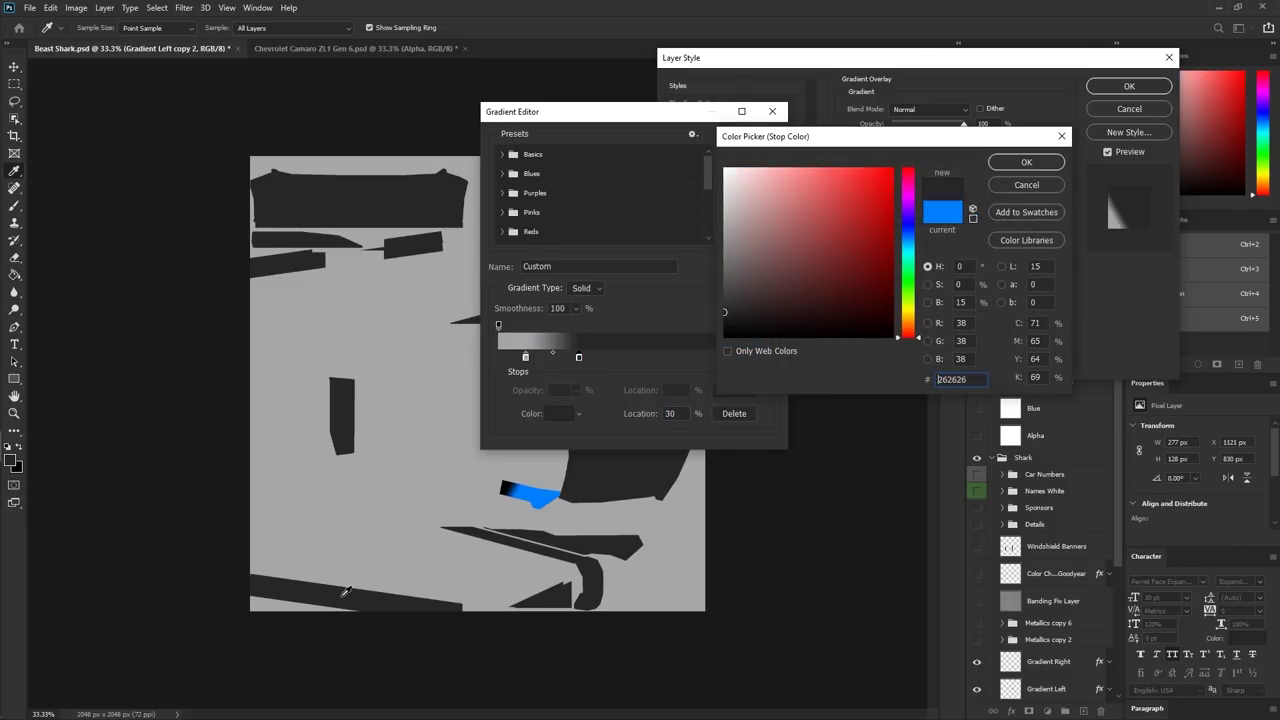
{"action": "left_click", "coordinate": [1040, 167]}
{"action": "left_click", "coordinate": [762, 146]}
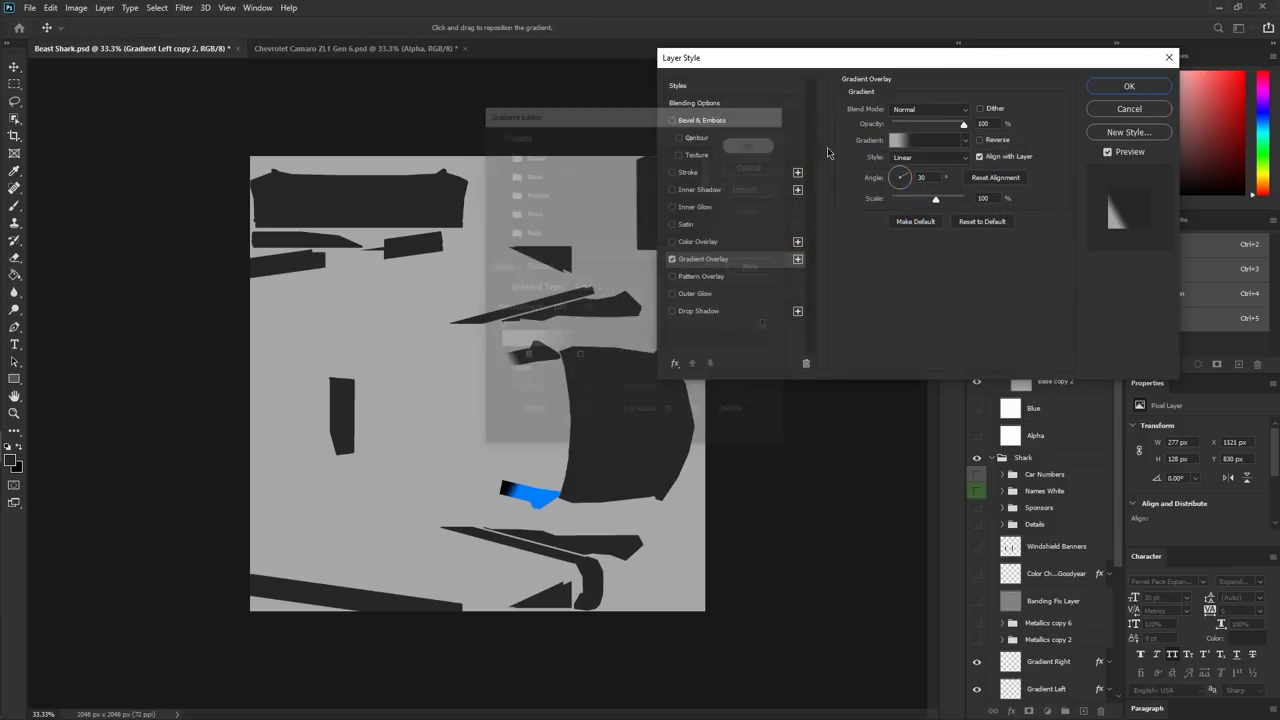
- Apply Gradient Left copy 2's style and change the blue stop of Gradient Right copy 2's Gradient Overlay to the canvas dark gray 262626
{"action": "left_click", "coordinate": [1129, 87]}
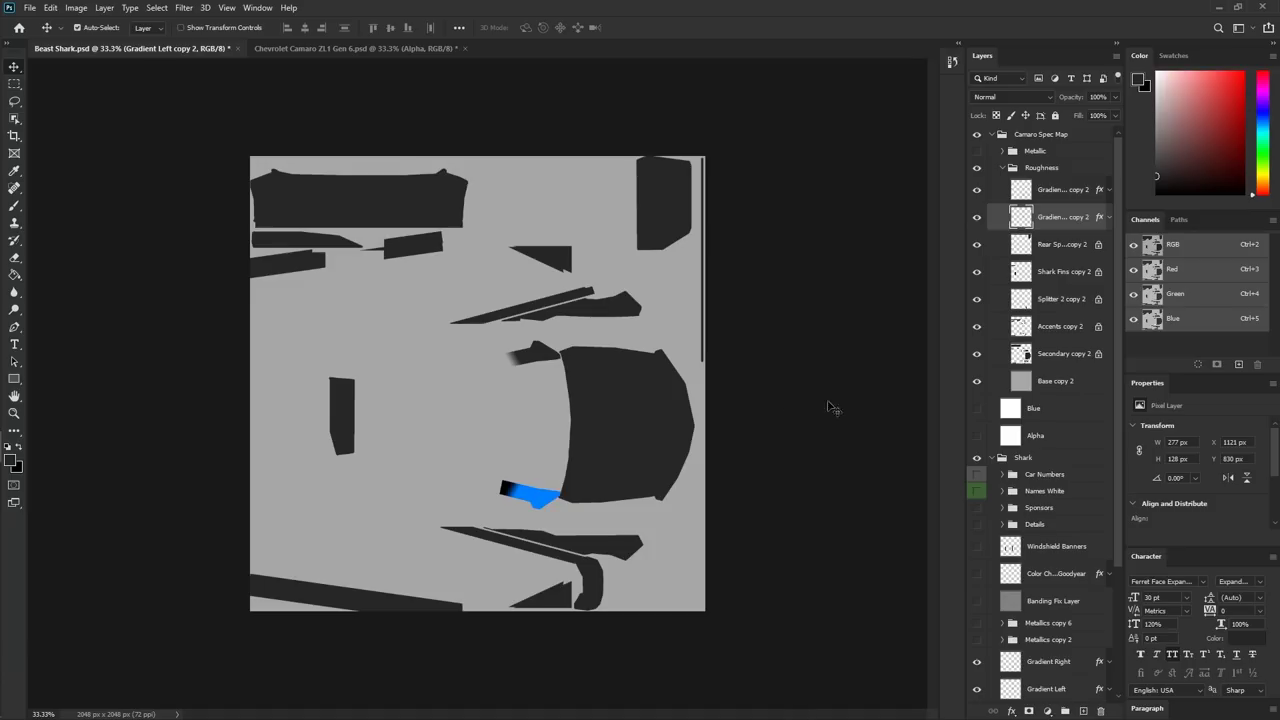
{"action": "left_click", "coordinate": [1004, 199]}
{"action": "double_click", "coordinate": [1004, 199]}
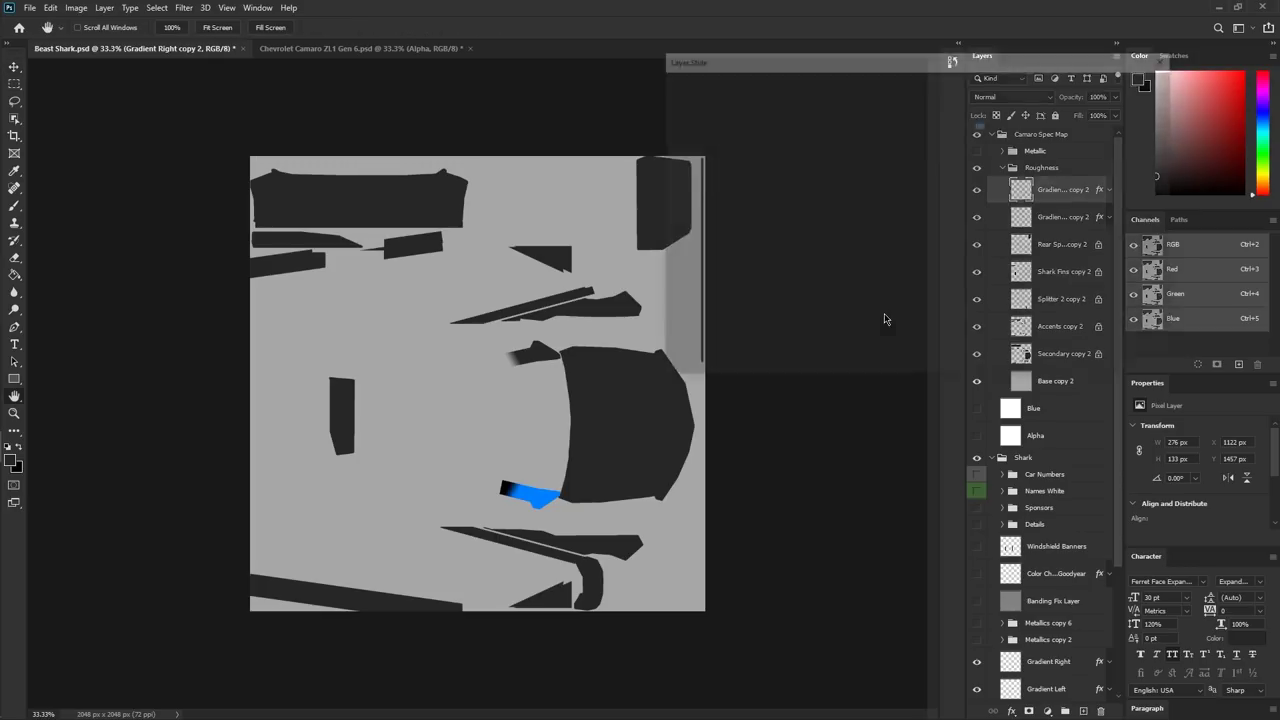
{"action": "left_click", "coordinate": [726, 260]}
{"action": "left_click", "coordinate": [940, 146]}
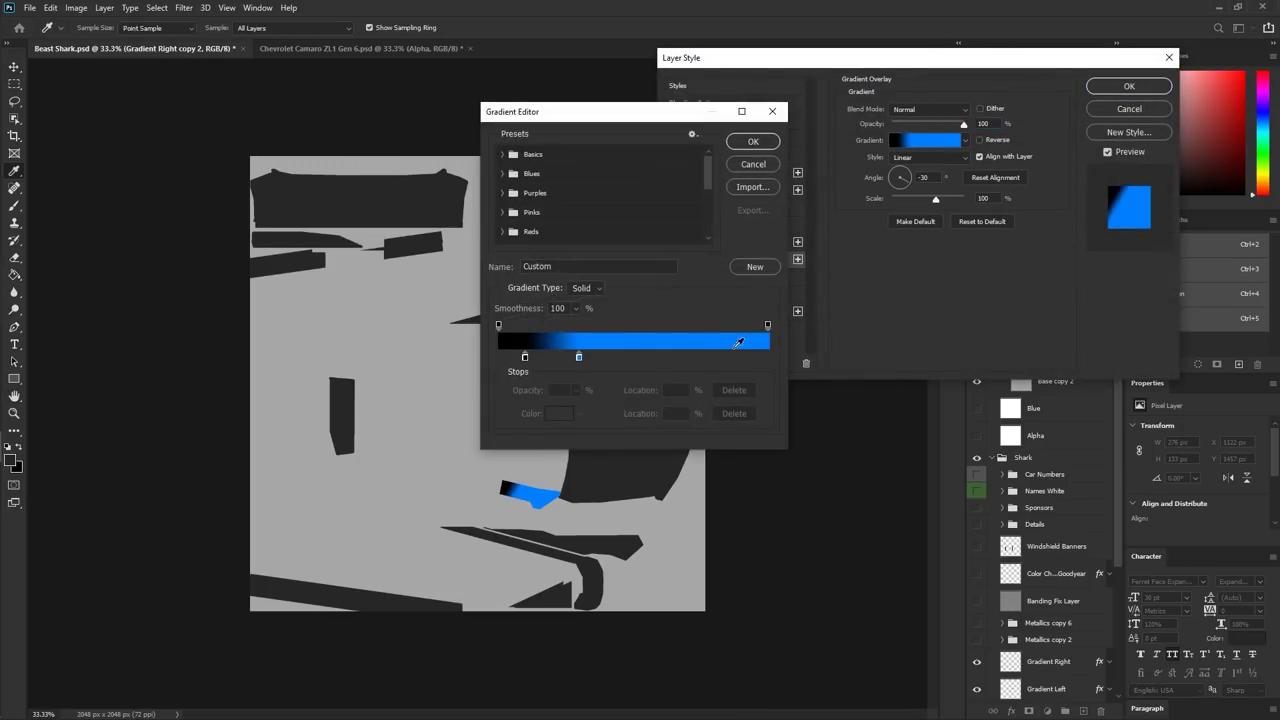
{"action": "left_click", "coordinate": [579, 357]}
{"action": "left_click", "coordinate": [553, 415]}
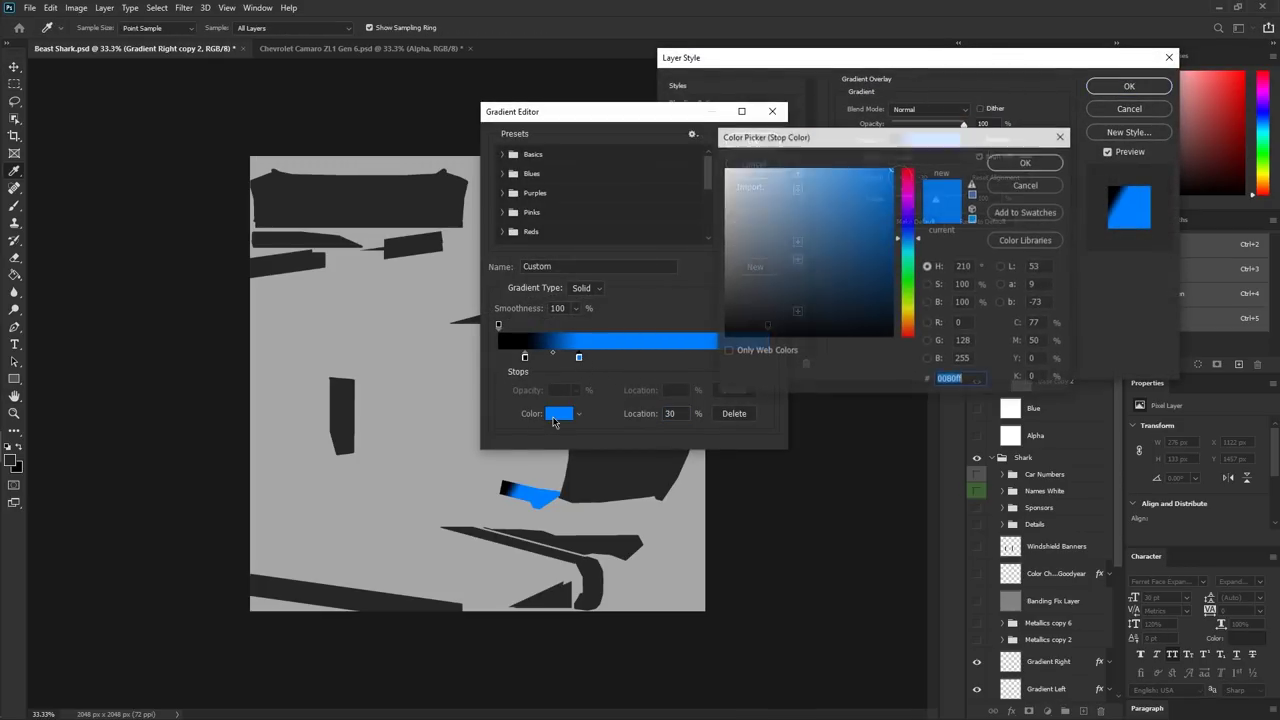
{"action": "left_click", "coordinate": [615, 484]}
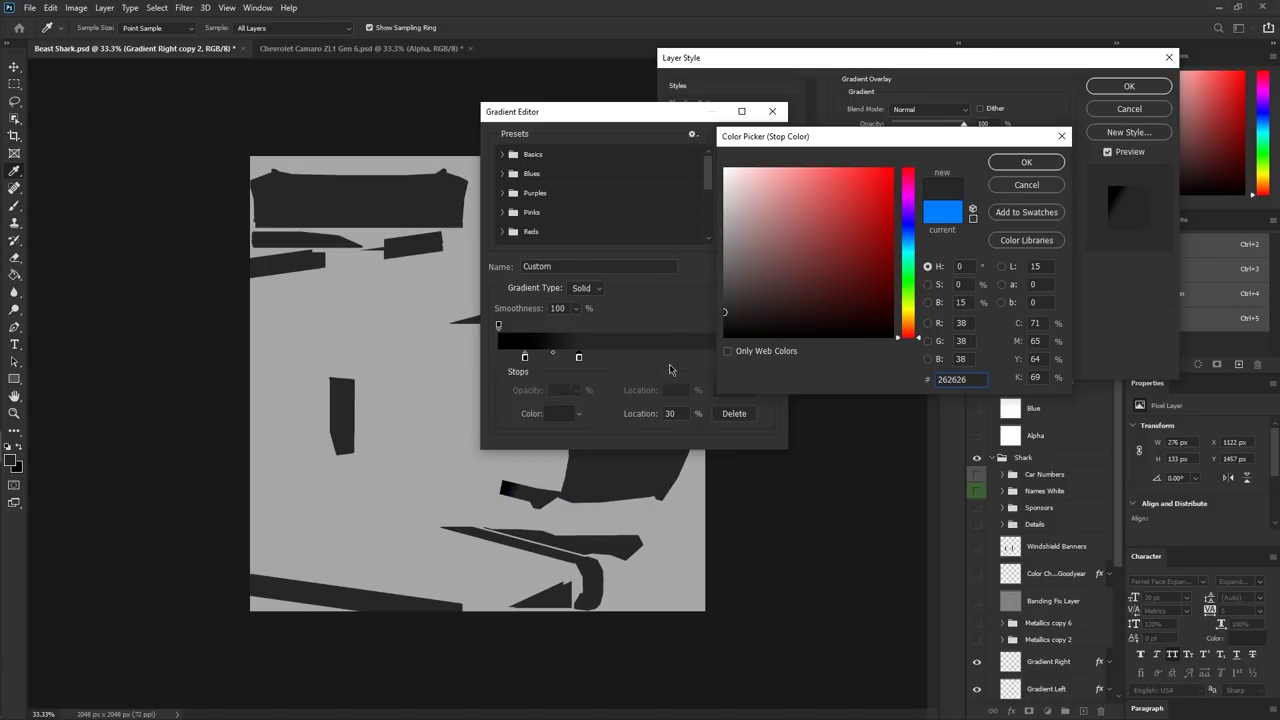
{"action": "left_click", "coordinate": [1030, 163]}
- Change the black stop of Gradient Right copy 2's Gradient Overlay to the base gray a6a6a6 sampled from the canvas and apply the style
{"action": "left_click", "coordinate": [525, 357]}
{"action": "left_click", "coordinate": [553, 415]}
{"action": "left_click", "coordinate": [385, 499]}
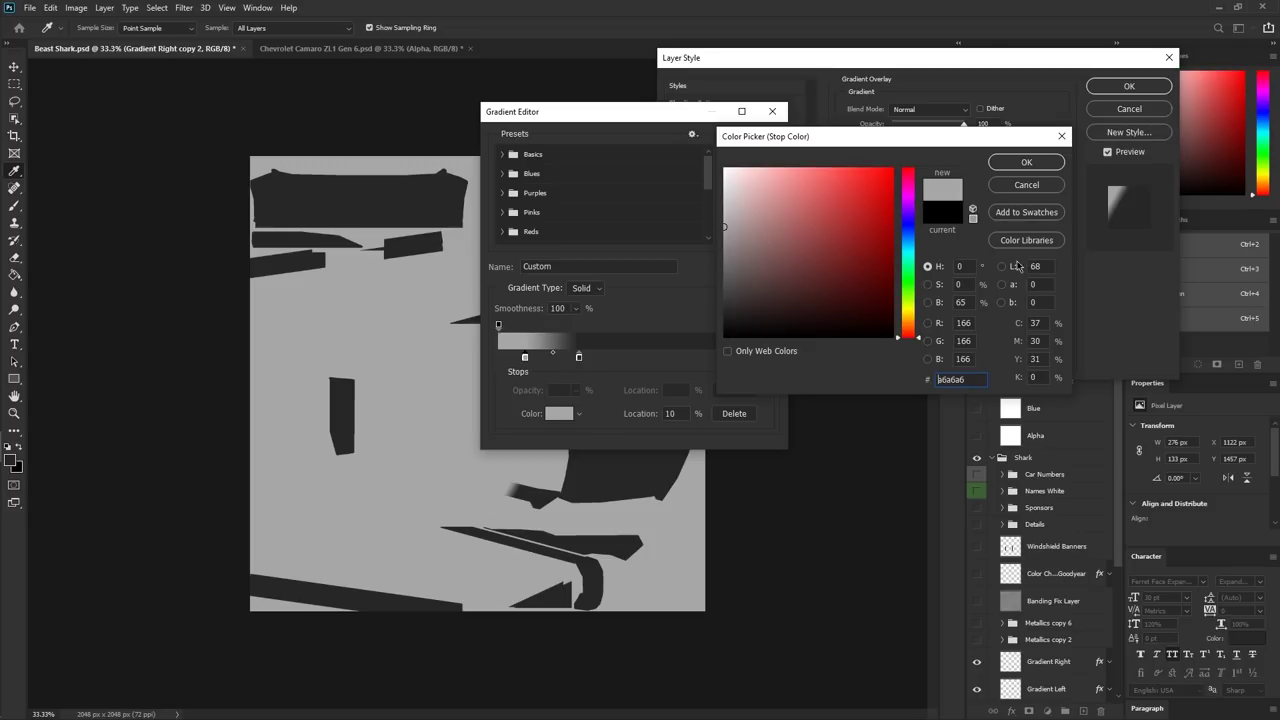
{"action": "left_click", "coordinate": [1026, 162]}
{"action": "key", "text": "Return"}
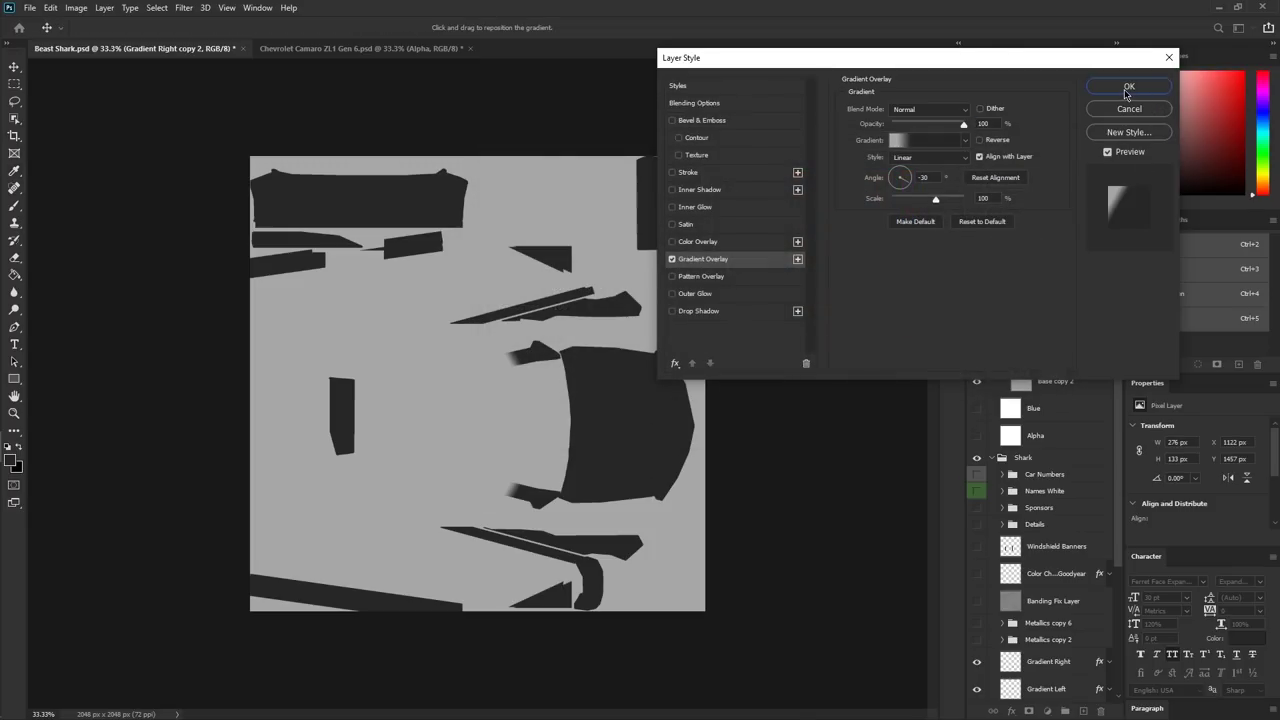
{"action": "left_click", "coordinate": [1129, 86]}
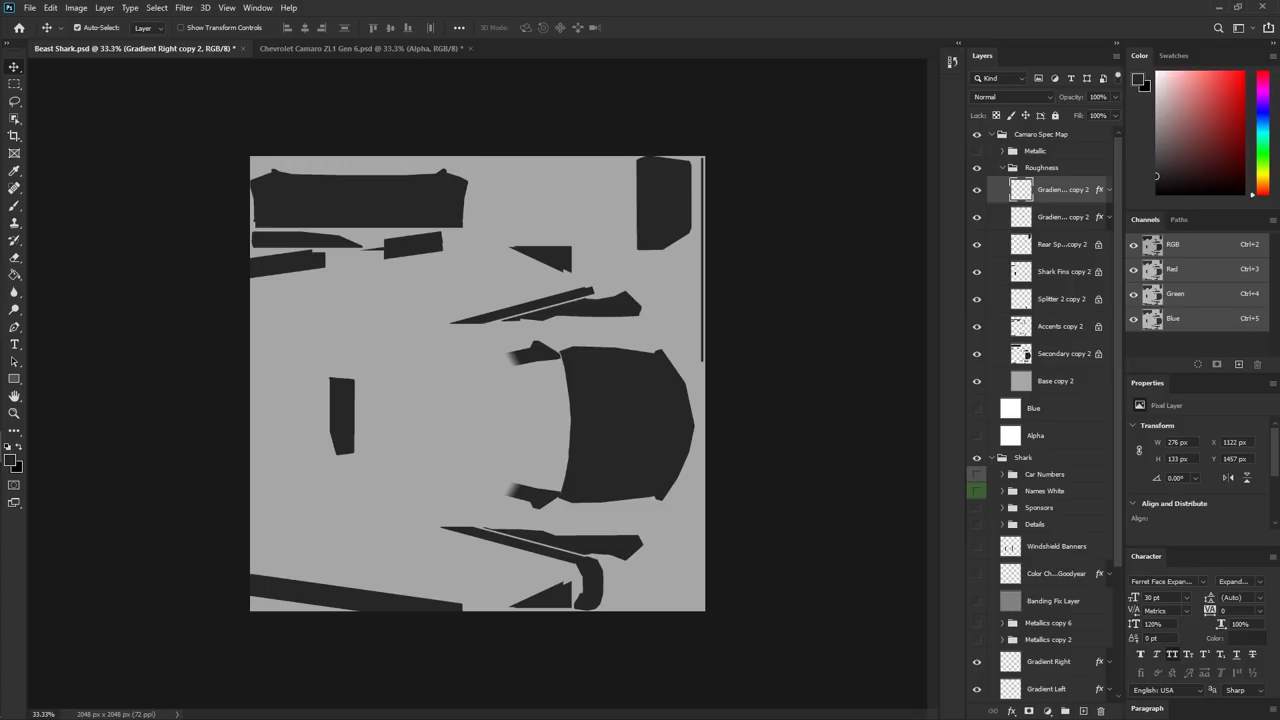
- Collapse the Roughness group and turn on visibility of the Metallic group and the Blue and Alpha layers
{"action": "left_click", "coordinate": [1004, 171]}
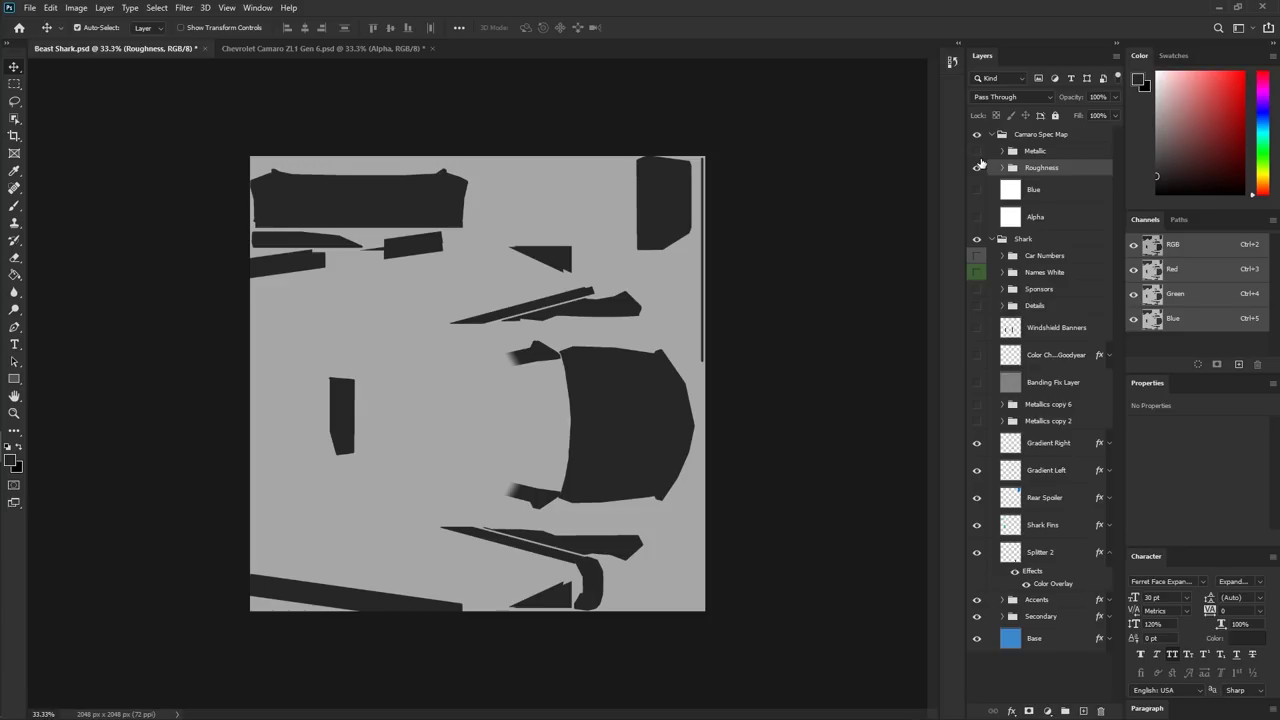
{"action": "left_click", "coordinate": [977, 151]}
{"action": "left_click", "coordinate": [977, 190]}
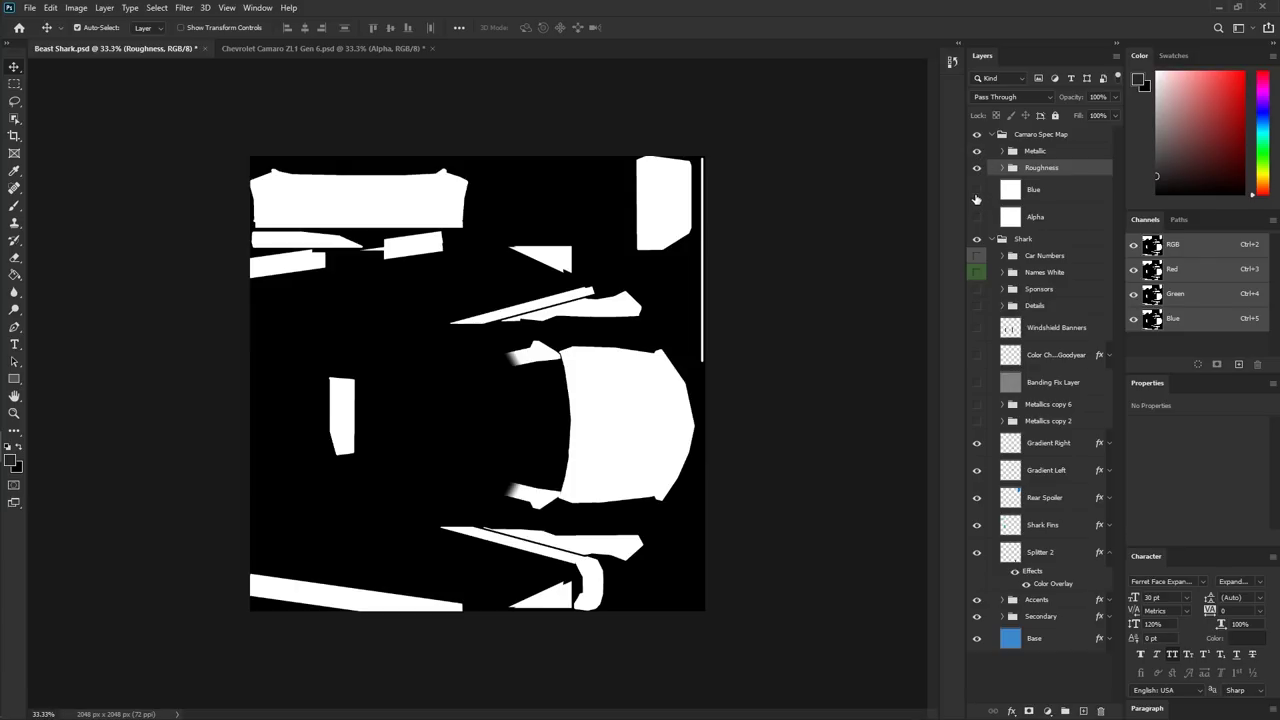
{"action": "left_click", "coordinate": [977, 218]}
- Restrict the Metallic group's blending to the red channel by excluding green and blue
{"action": "left_click", "coordinate": [1072, 153]}
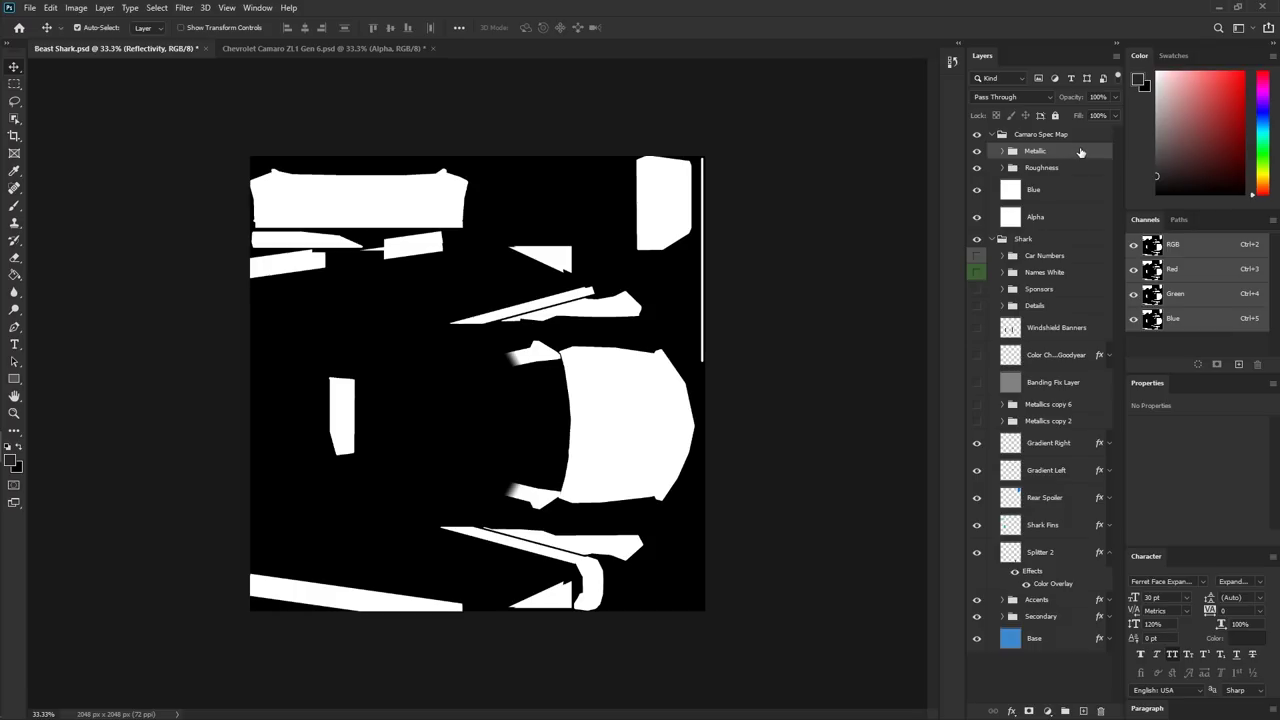
{"action": "double_click", "coordinate": [1080, 152]}
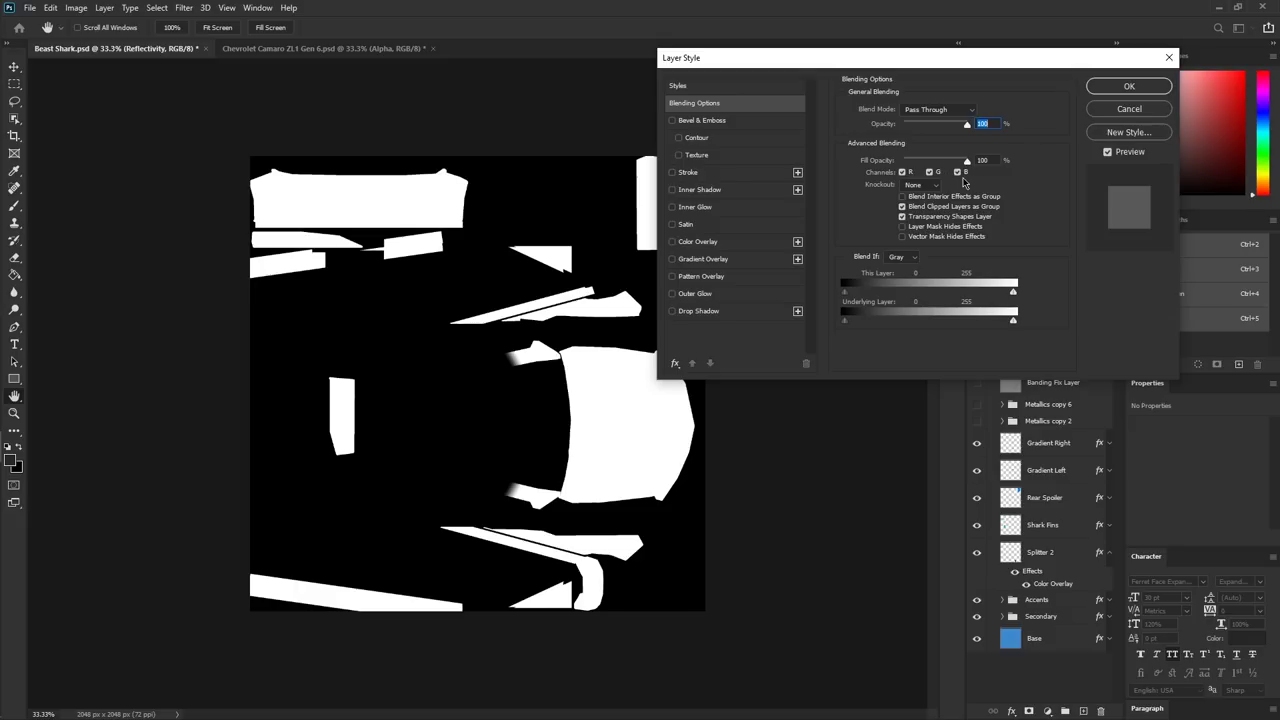
{"action": "left_click", "coordinate": [958, 173]}
{"action": "left_click", "coordinate": [930, 173]}
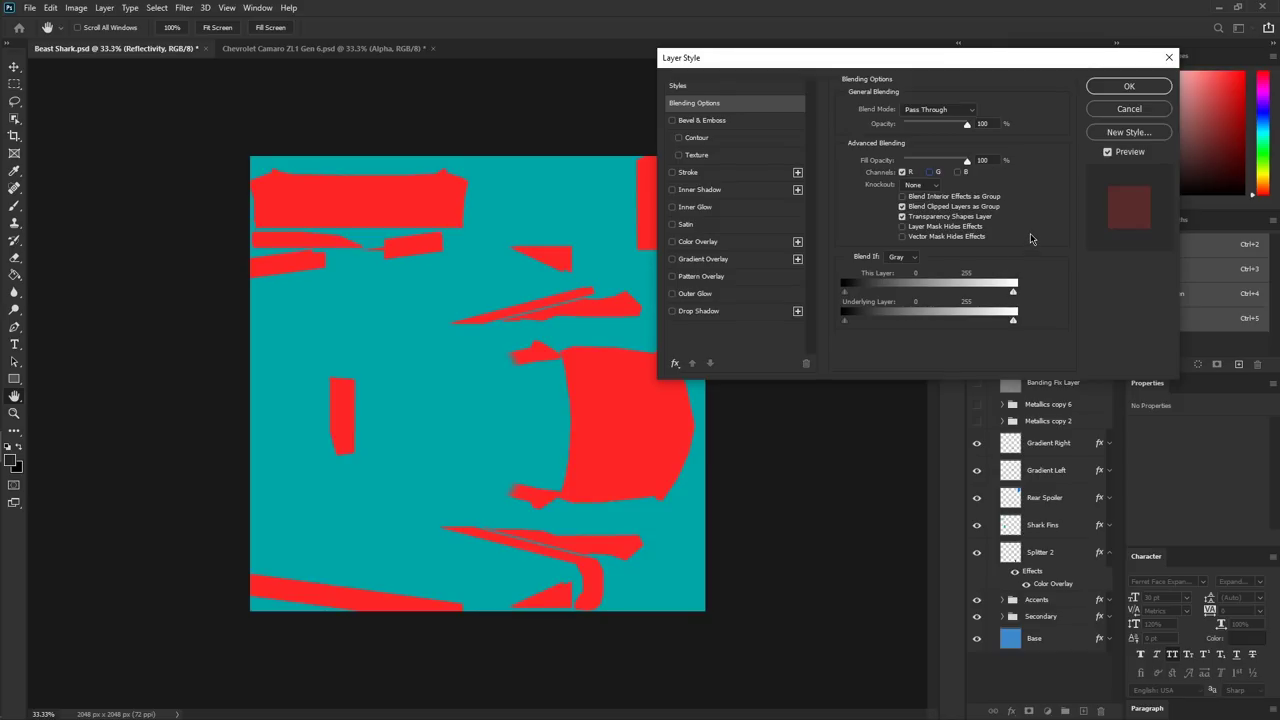
{"action": "key", "text": "Return"}
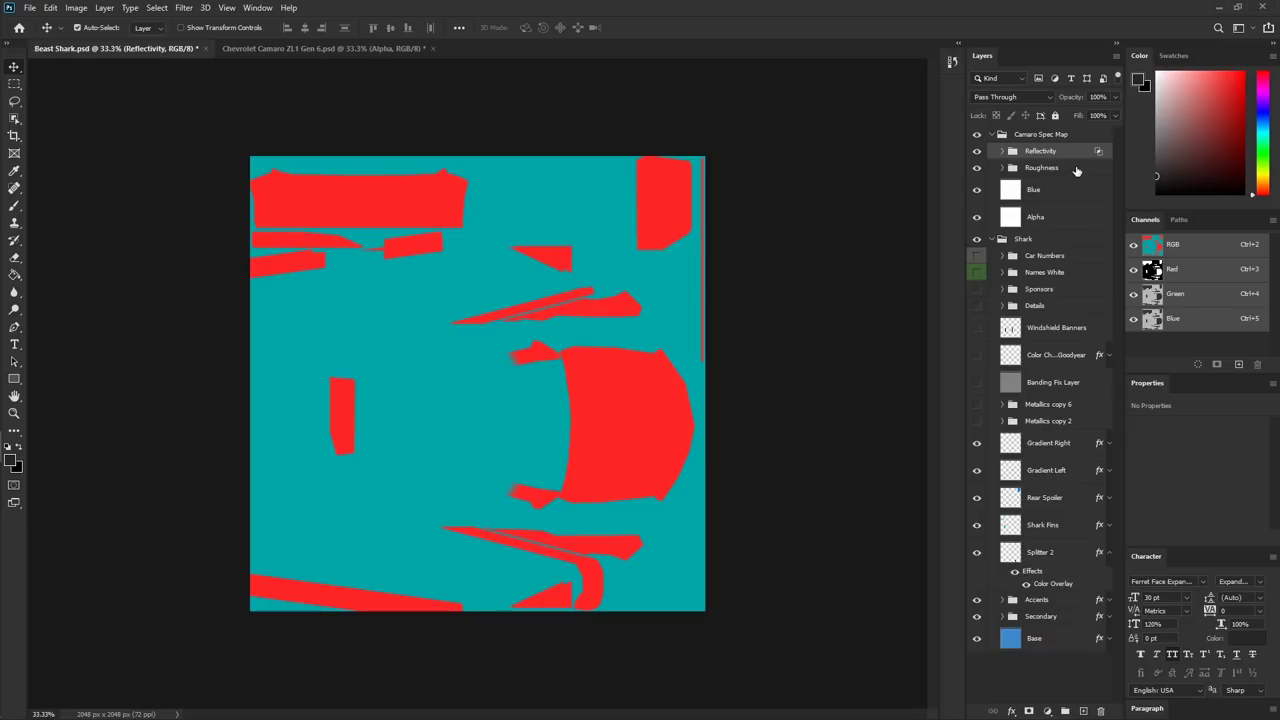
- Restrict the Roughness group's blending to the green channel by excluding red and blue
{"action": "left_click", "coordinate": [1076, 169]}
{"action": "double_click", "coordinate": [1076, 169]}
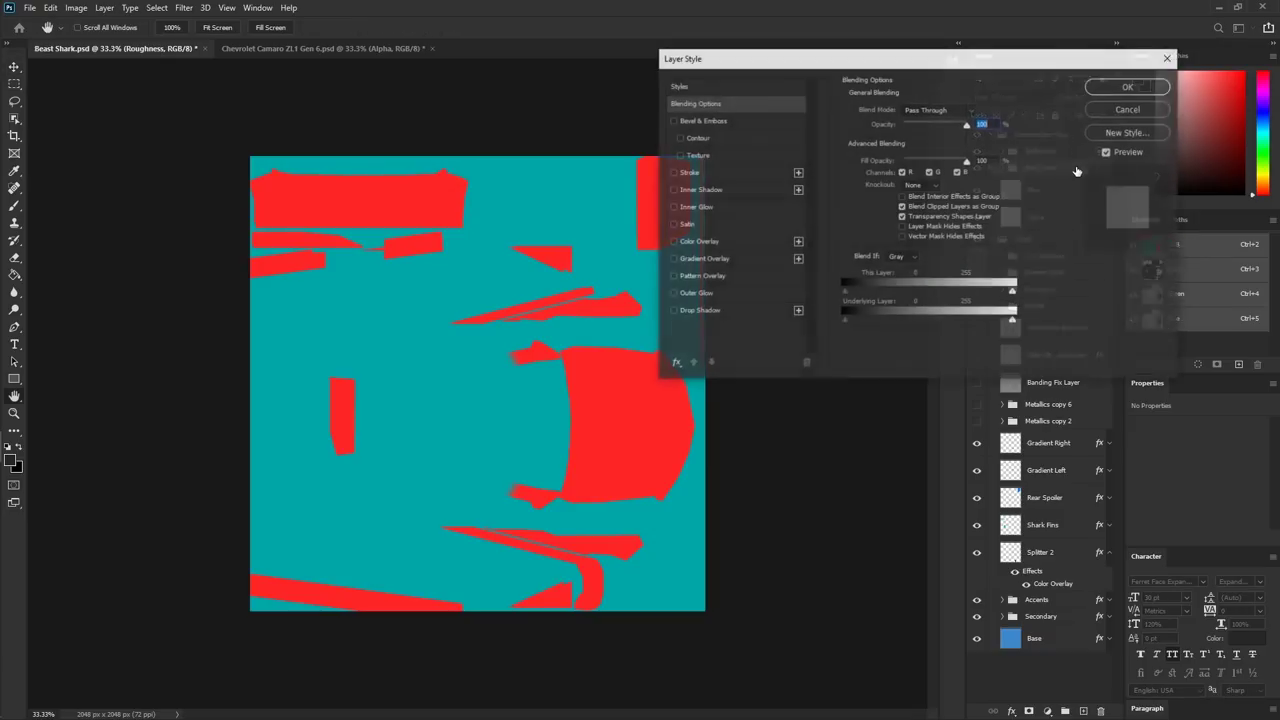
{"action": "left_click", "coordinate": [904, 172]}
{"action": "left_click", "coordinate": [957, 172]}
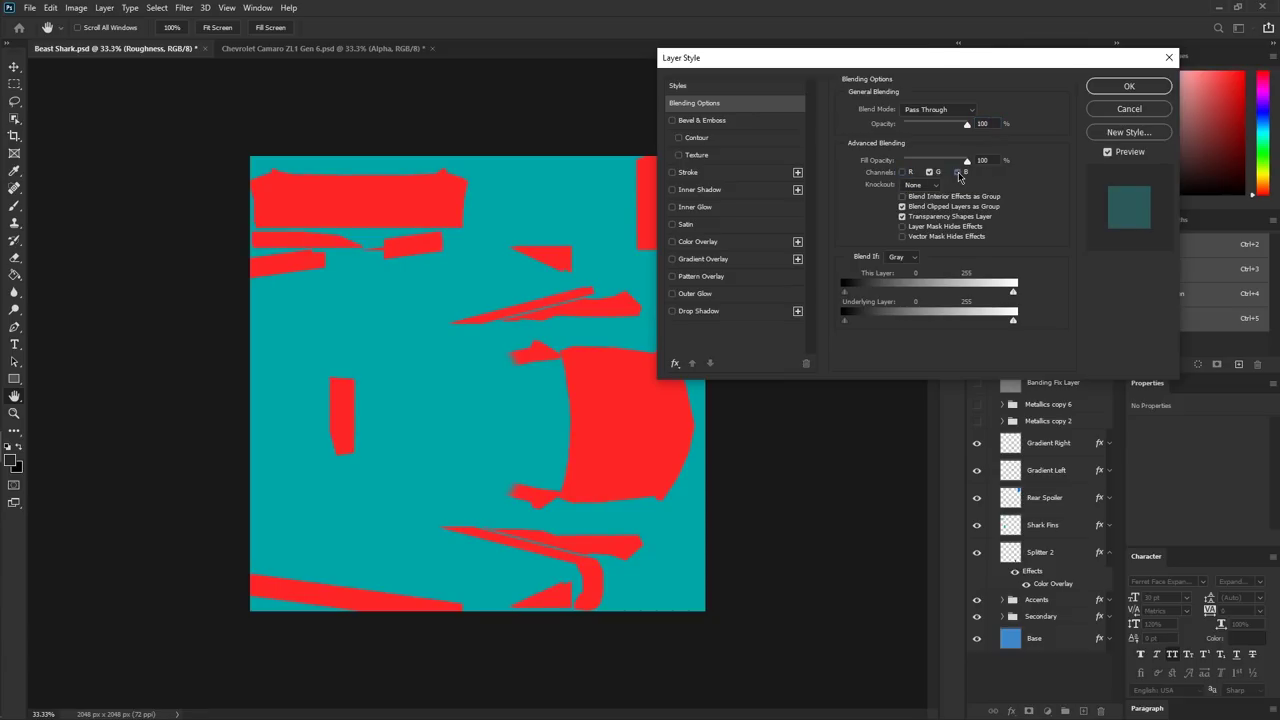
{"action": "left_click", "coordinate": [1129, 86]}
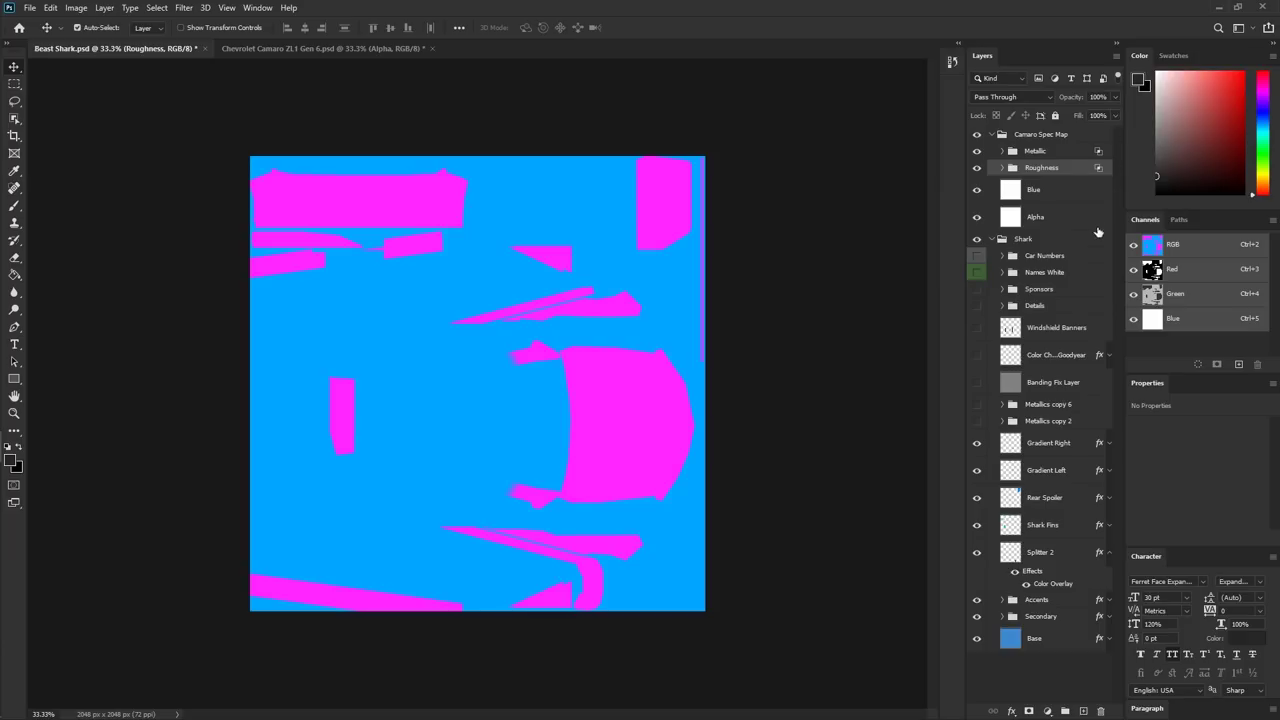
- Restrict the Blue layer's blending to the blue channel by excluding red and green
{"action": "left_click", "coordinate": [1059, 194]}
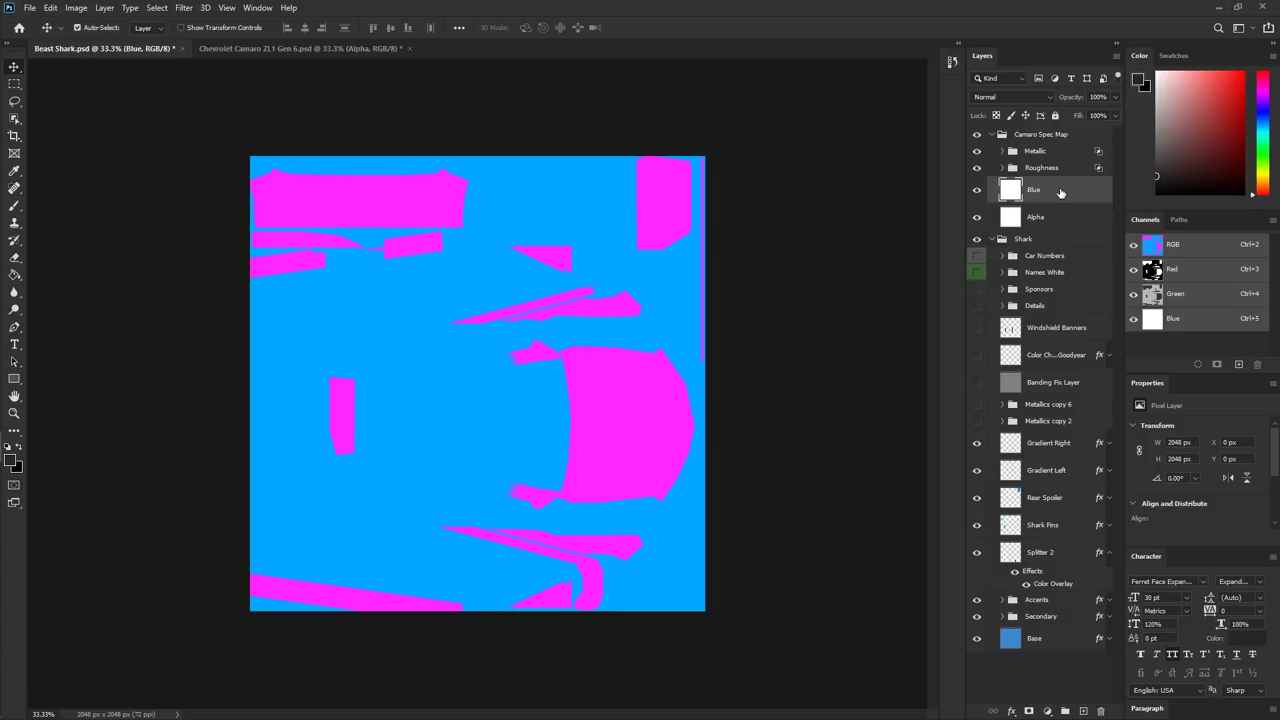
{"action": "double_click", "coordinate": [1060, 193]}
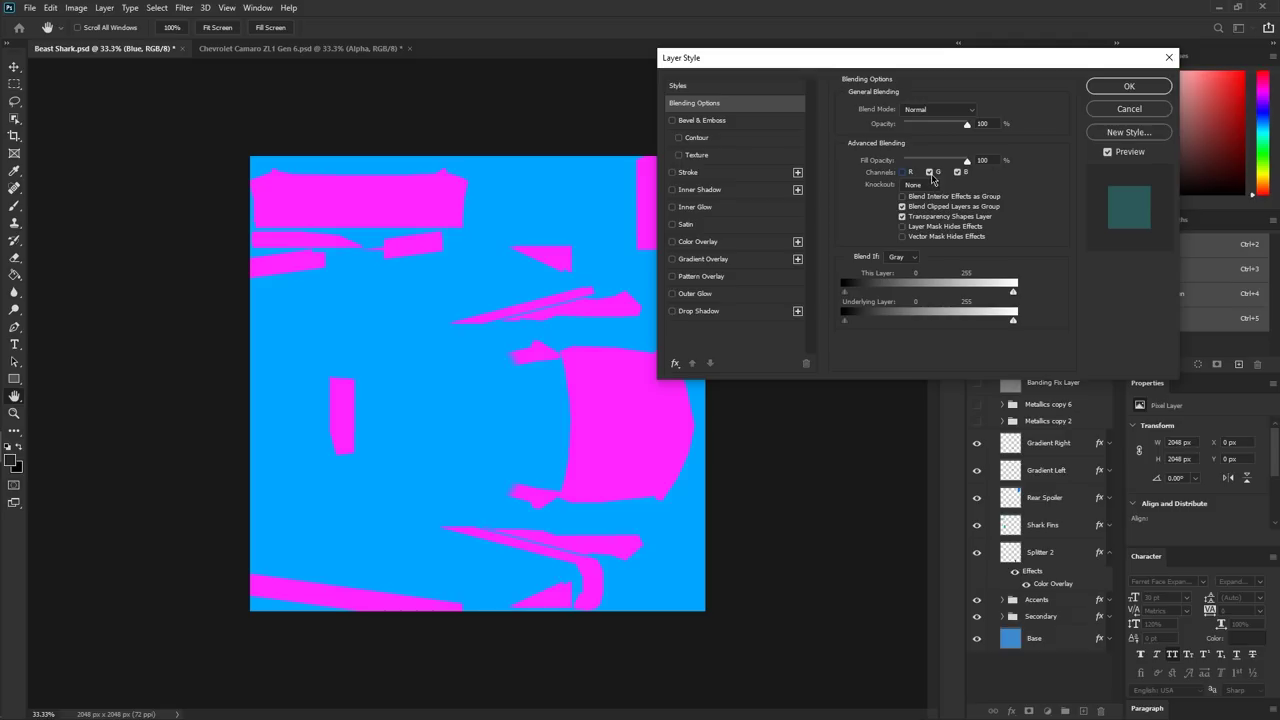
{"action": "left_click", "coordinate": [930, 172]}
{"action": "left_click", "coordinate": [1130, 87]}
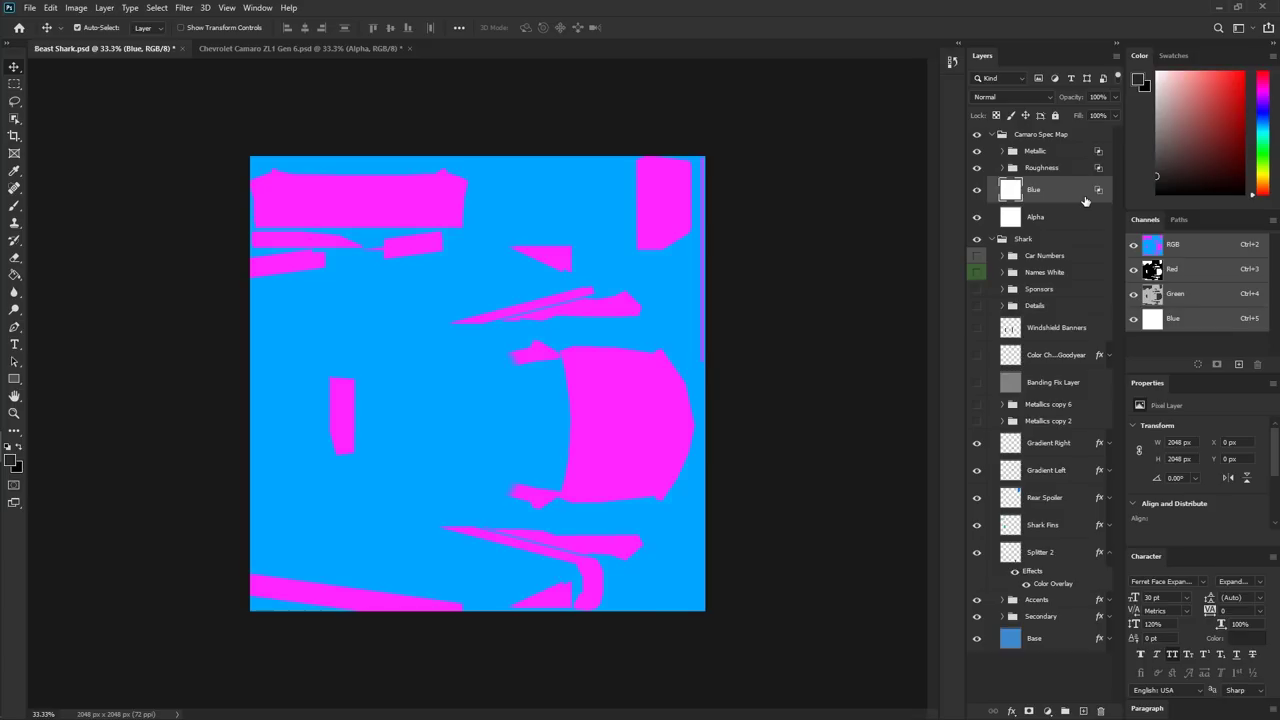
- Collapse the Camaro Spec Map group and set up a save as a Targa copy in the car's paint folder
{"action": "left_click", "coordinate": [991, 134]}
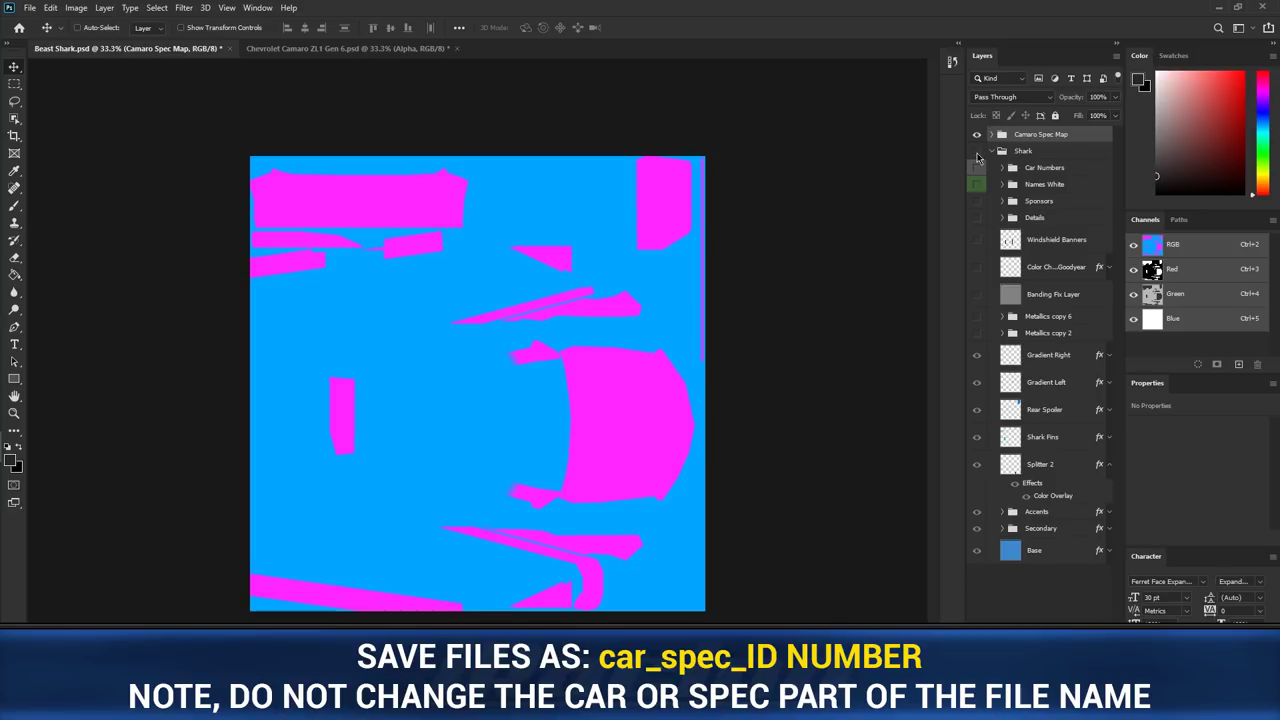
{"action": "key", "text": "ctrl+shift+s"}
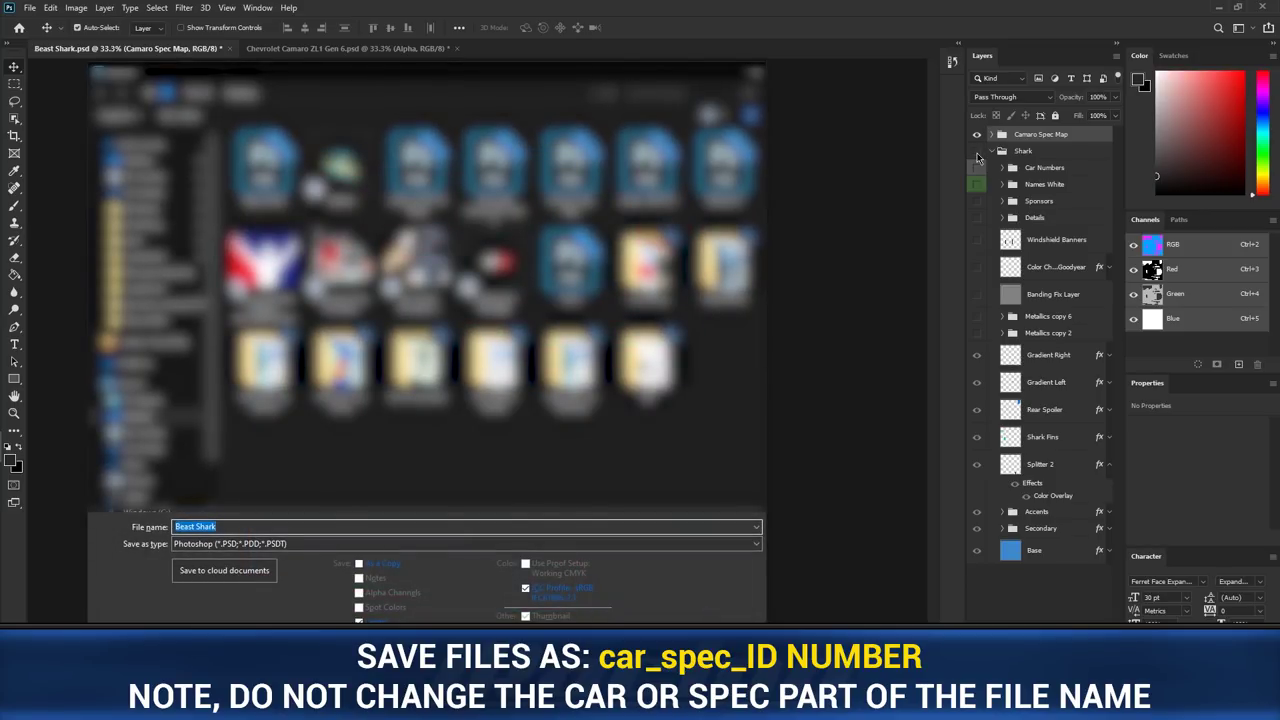
{"action": "left_click", "coordinate": [230, 544]}
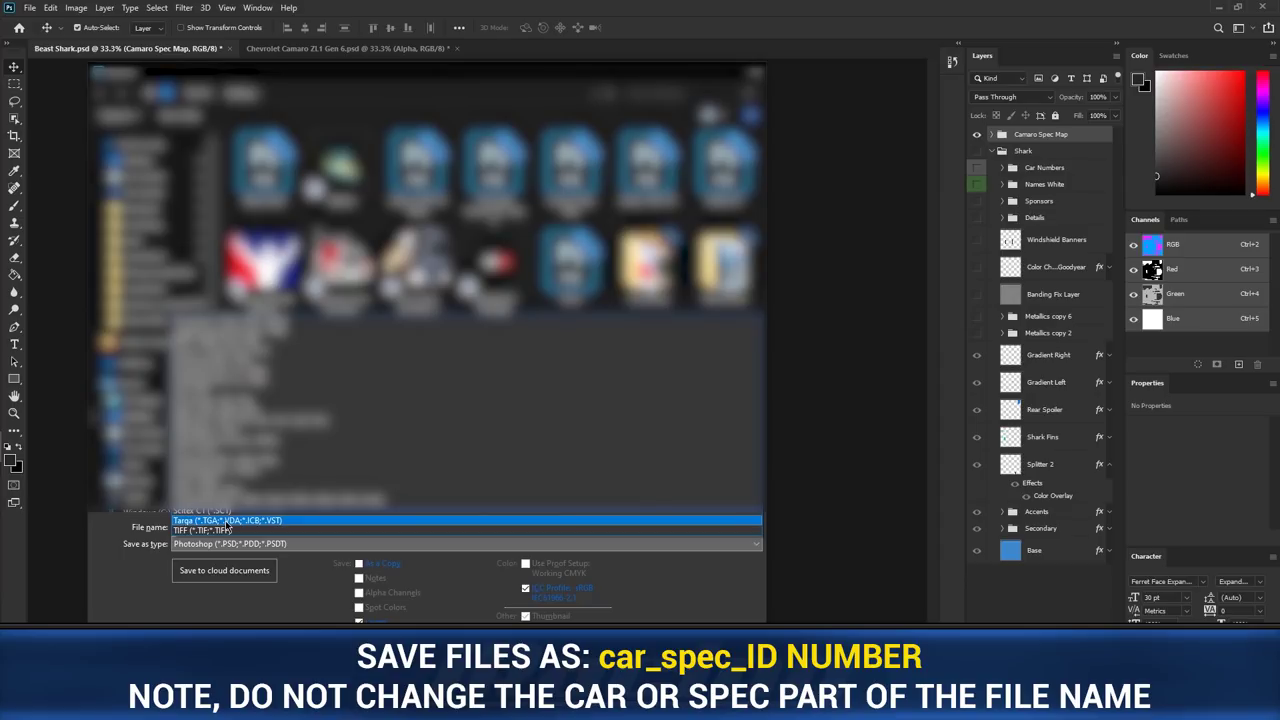
{"action": "left_click", "coordinate": [228, 521]}
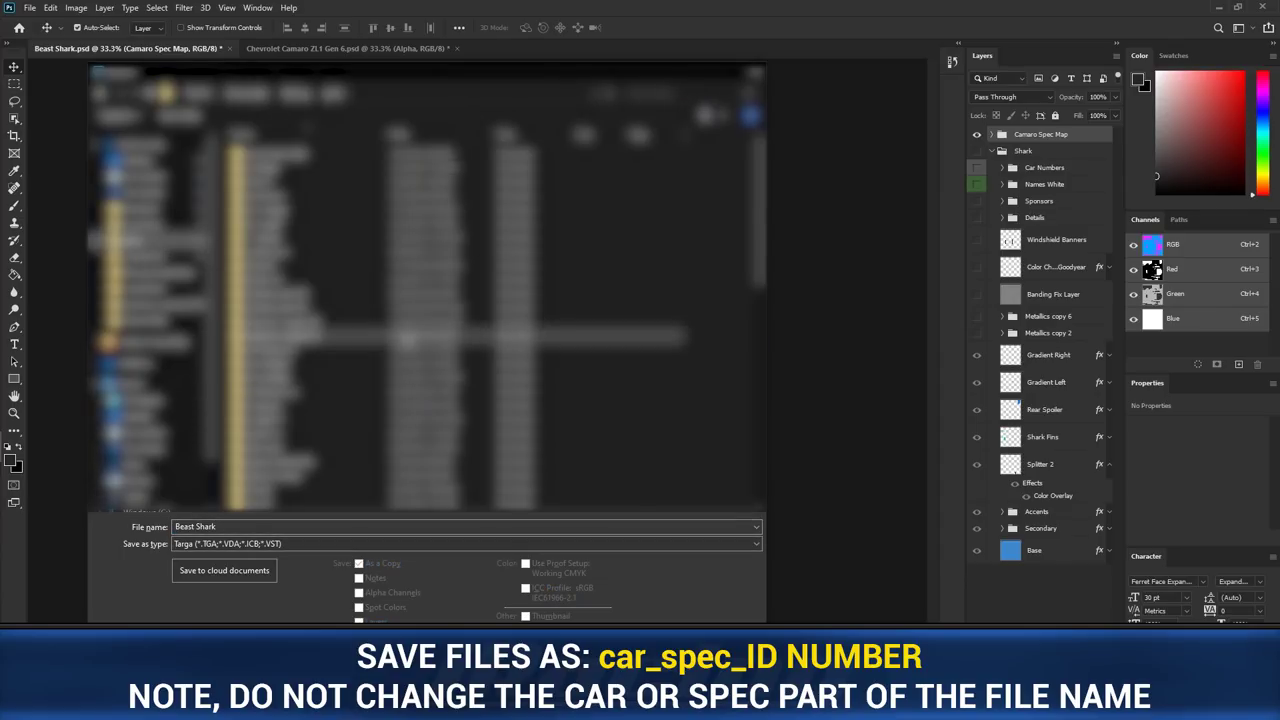
{"action": "scroll", "coordinate": [400, 338], "scroll_direction": "down", "scroll_amount": 5}
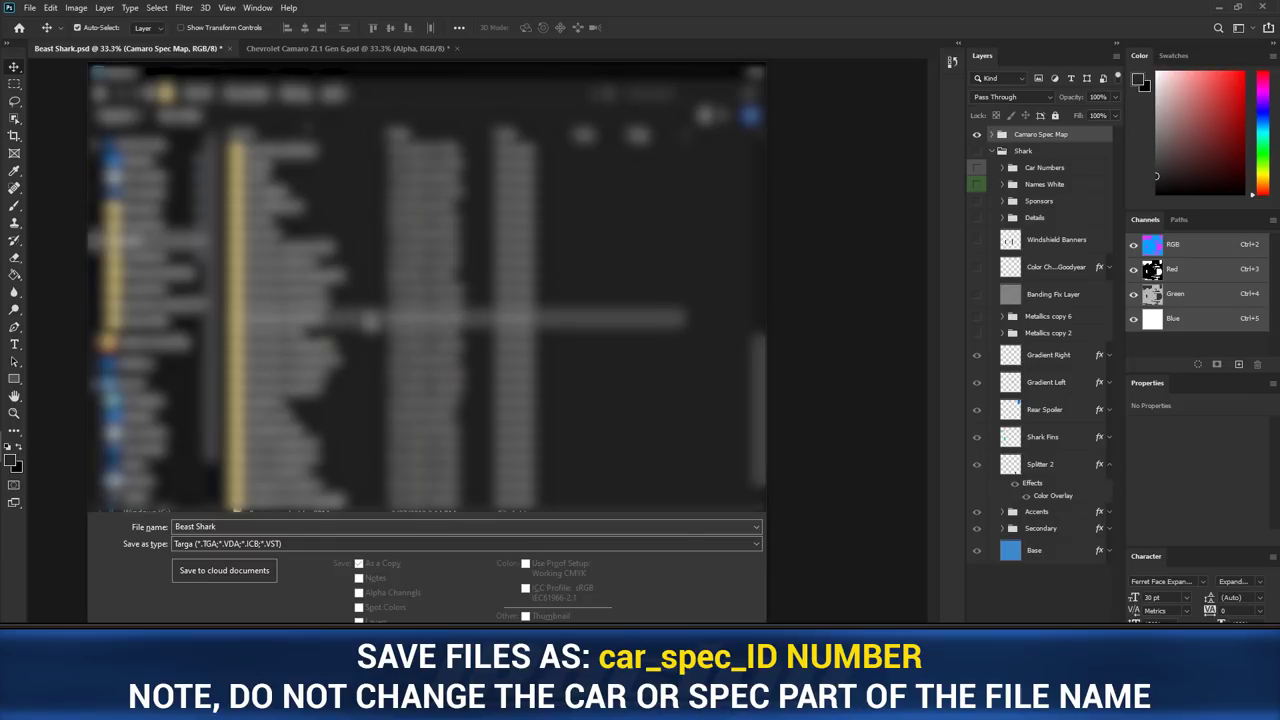
{"action": "double_click", "coordinate": [370, 320]}
- Name the Targa file car_spec_ followed by the iRacing ID number and save it with the offered Targa options
{"action": "left_click", "coordinate": [225, 527]}
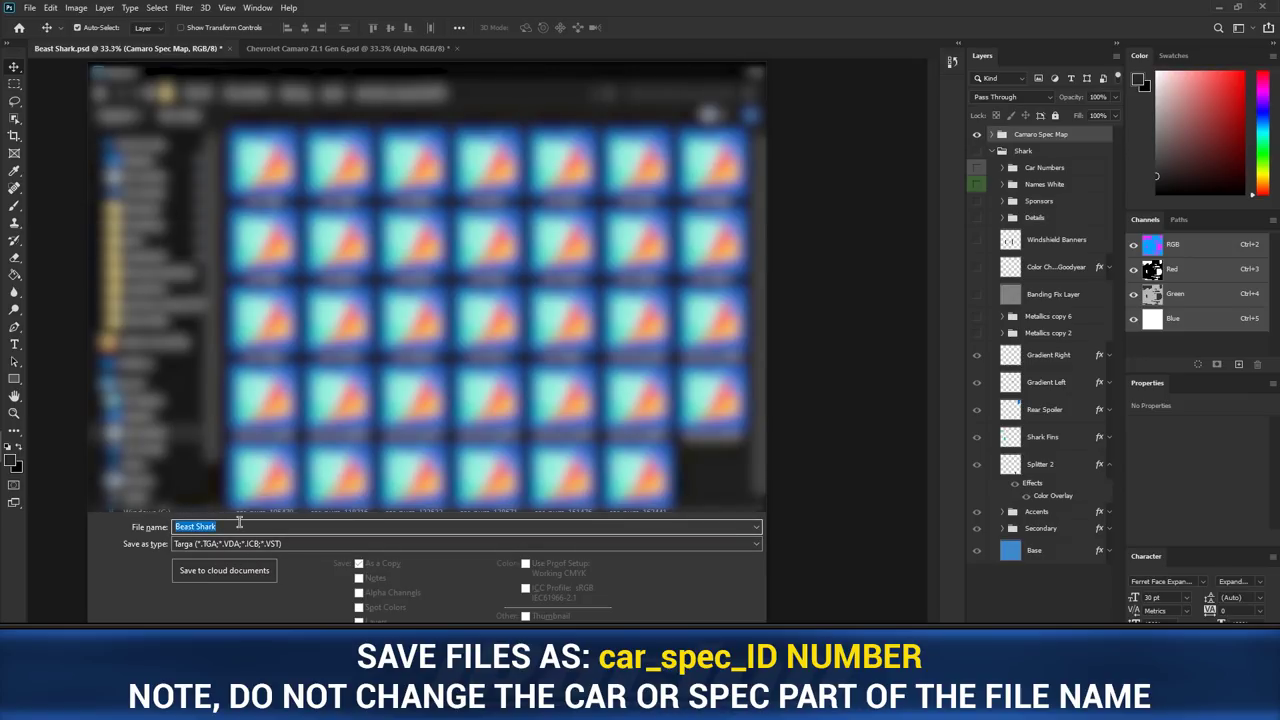
{"action": "type", "text": "car"}
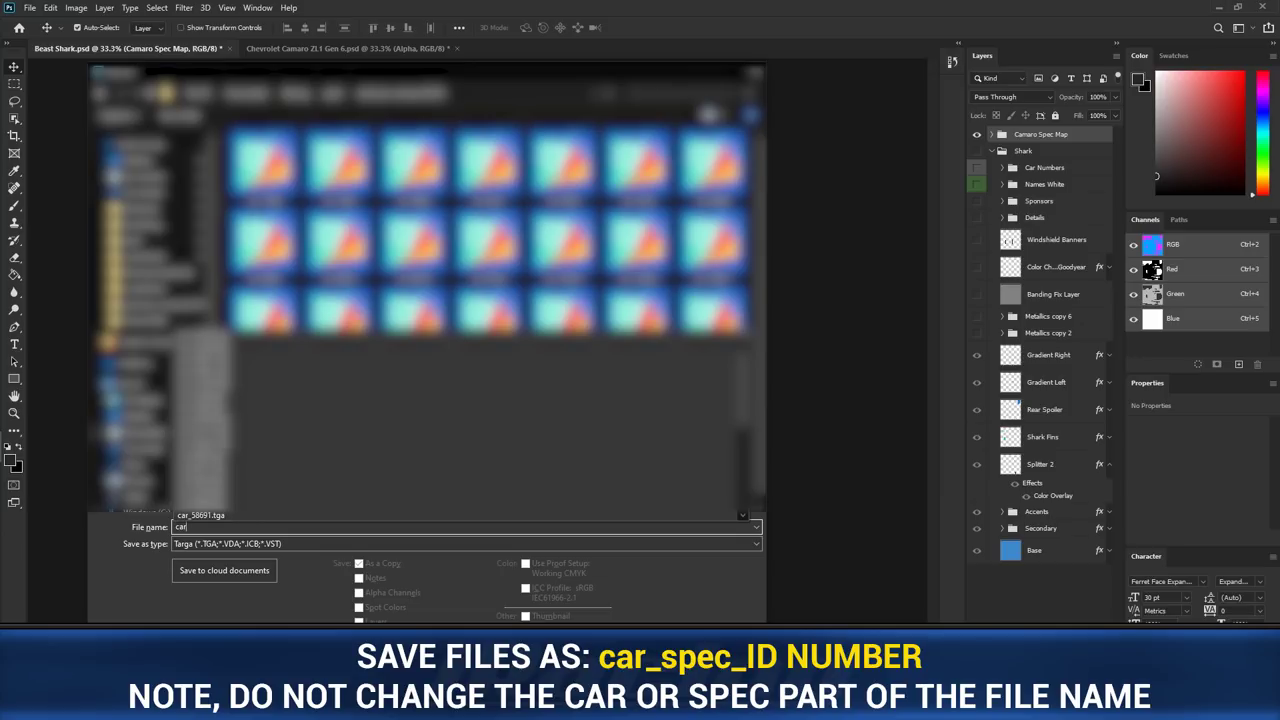
{"action": "type", "text": "_sp"}
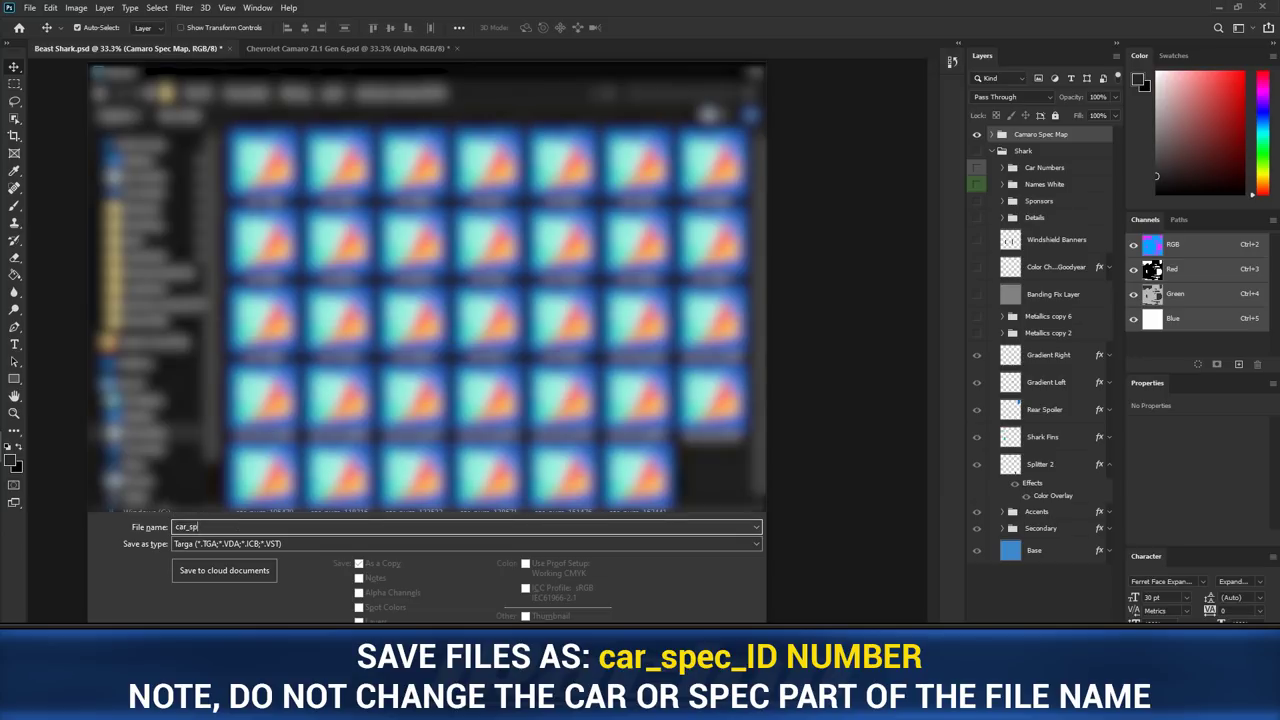
{"action": "type", "text": "ec_"}
{"action": "type", "text": "6162"}
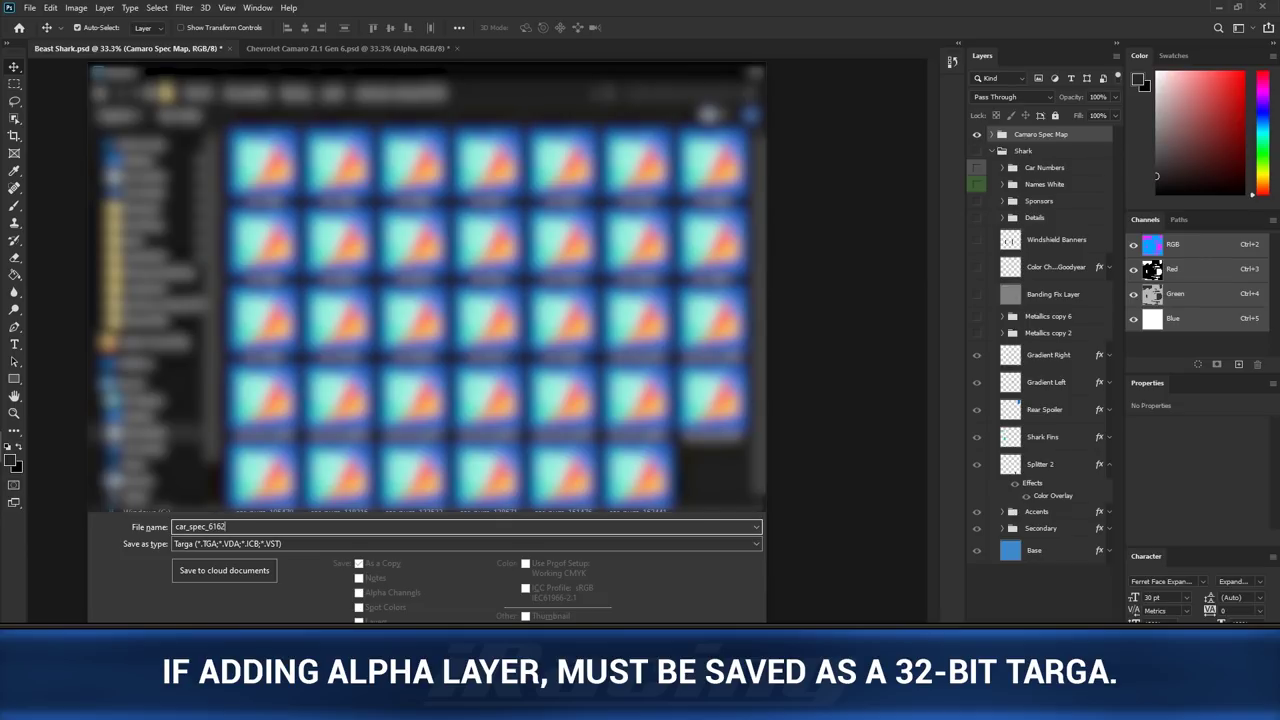
{"action": "key", "text": "Return"}
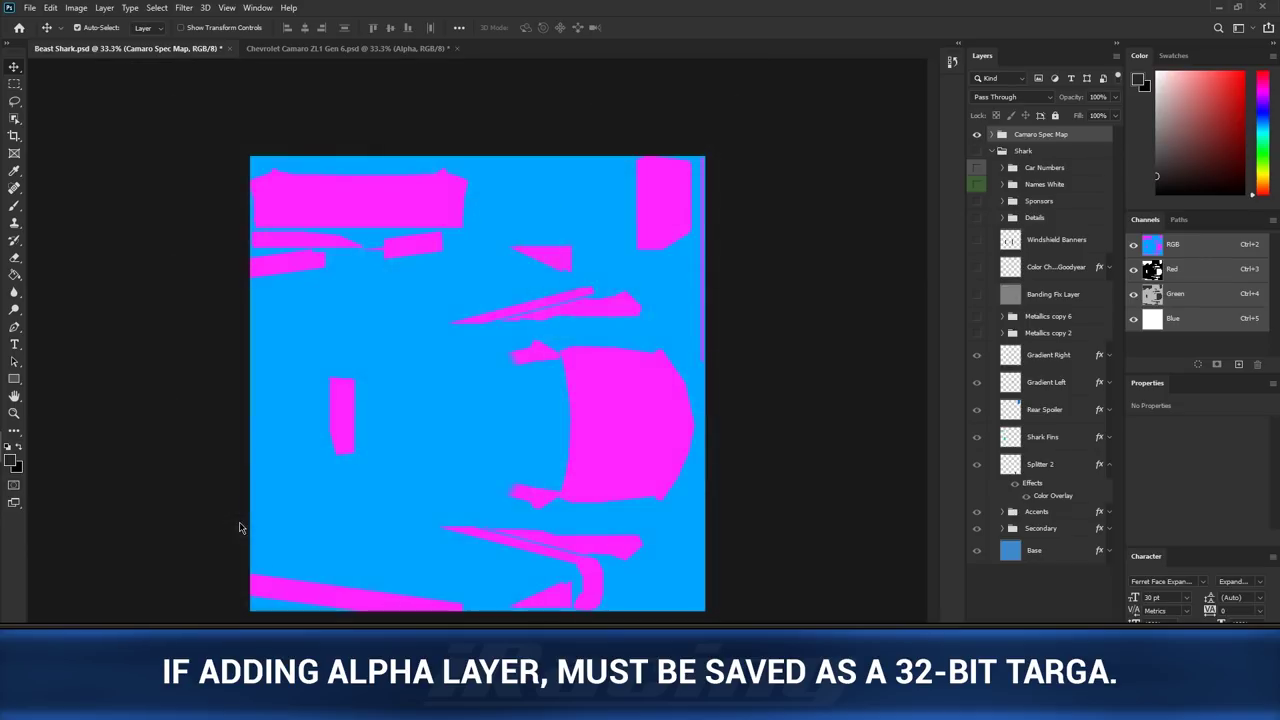
{"action": "key", "text": "Return"}
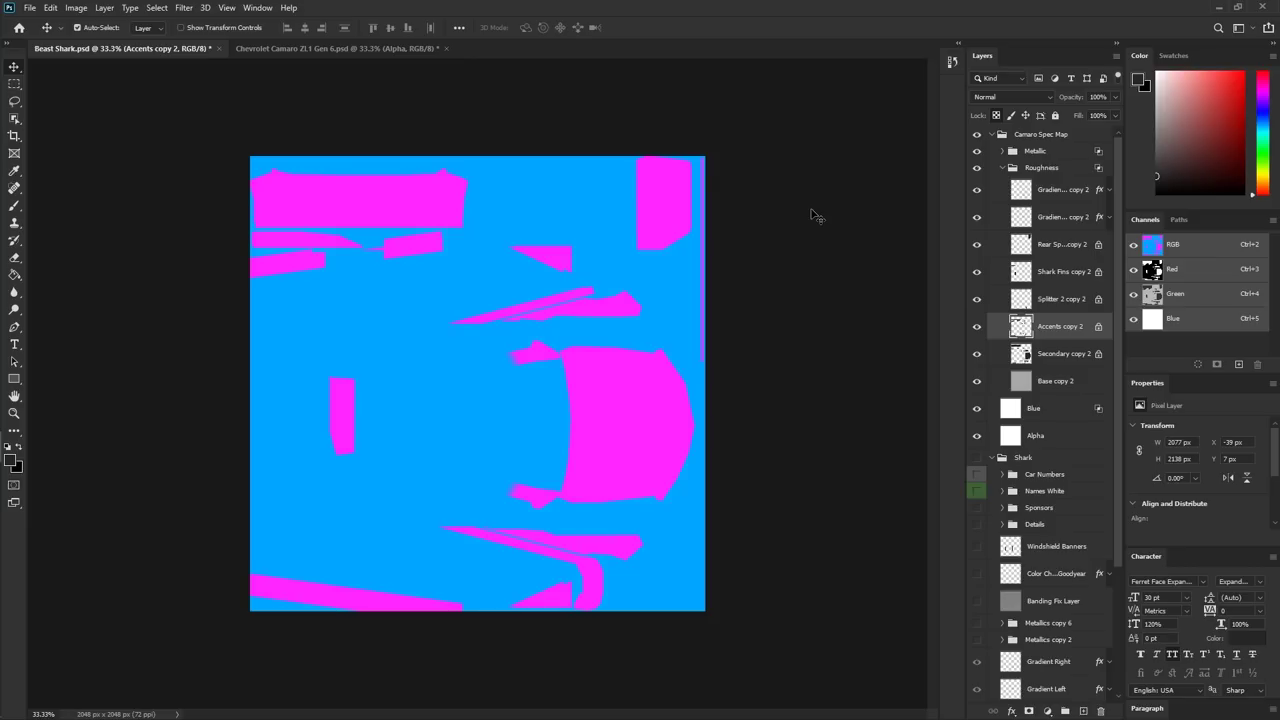
- View the Green and Blue channels separately, and hide the Metallic group, Blue and Alpha layers to isolate the collapsed Roughness group
{"action": "left_click", "coordinate": [1178, 294]}
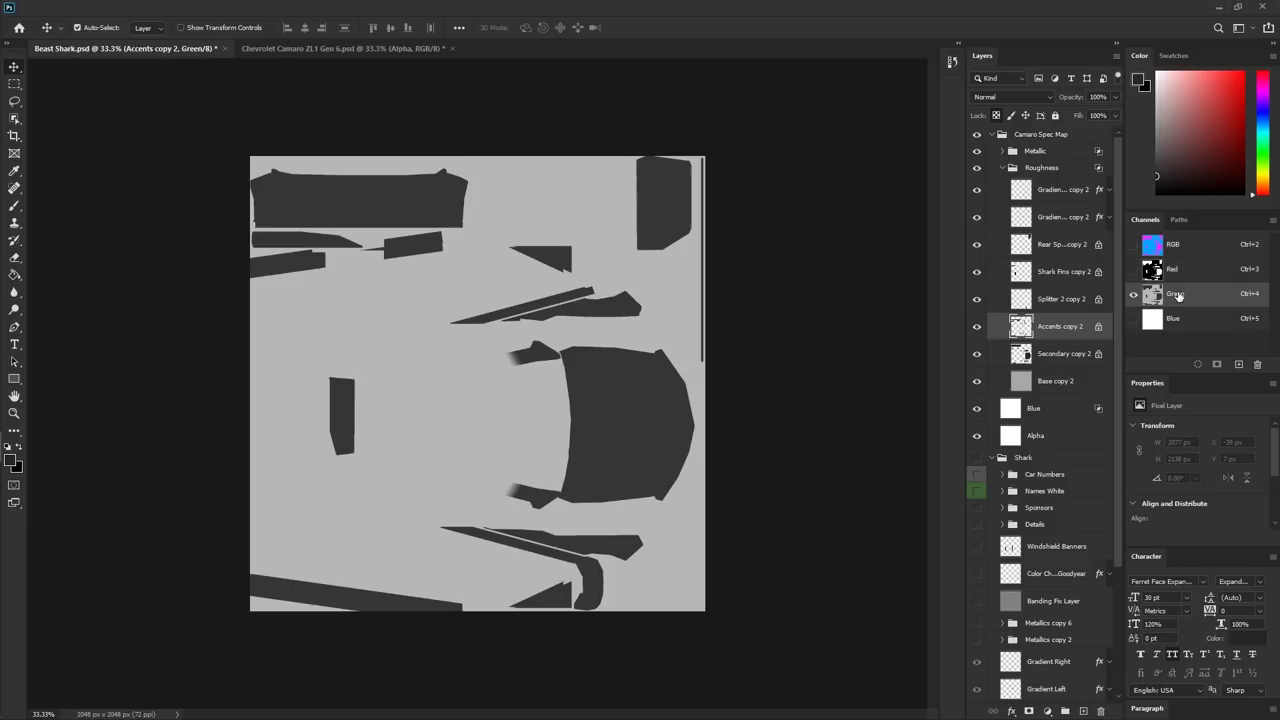
{"action": "left_click", "coordinate": [1177, 322]}
{"action": "left_click", "coordinate": [1176, 298]}
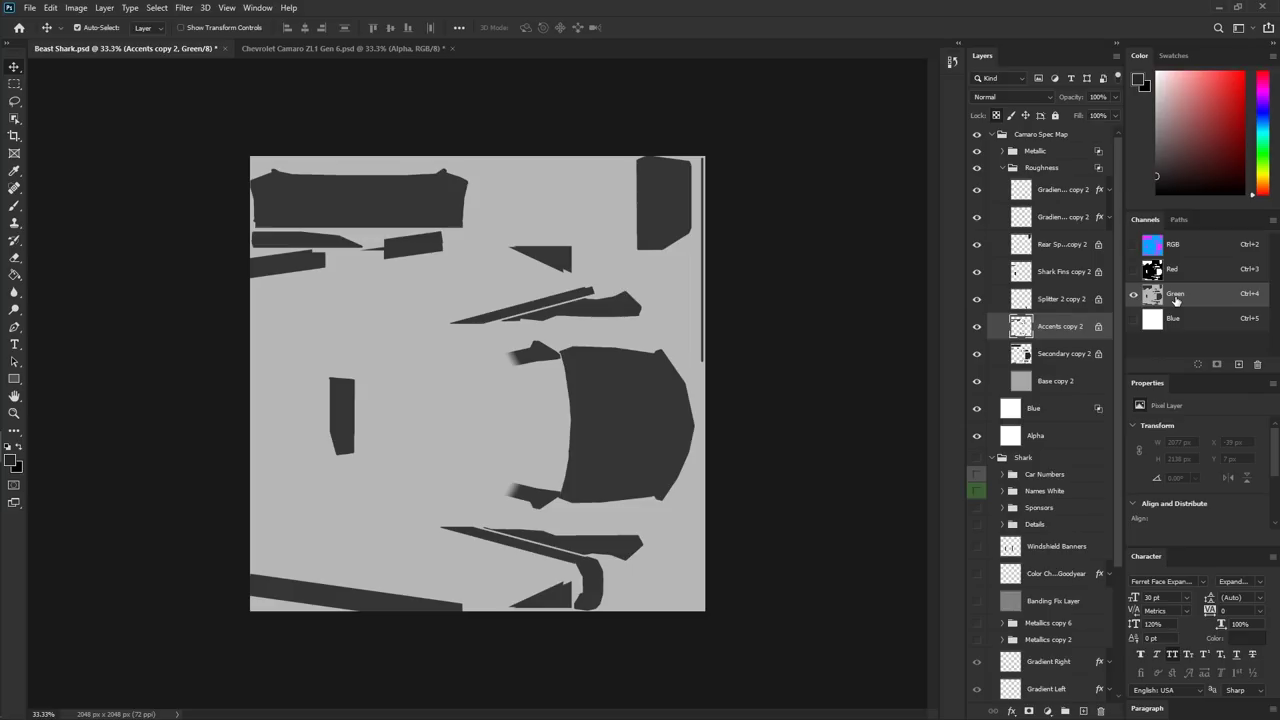
{"action": "left_click", "coordinate": [977, 151]}
{"action": "left_click", "coordinate": [1002, 167]}
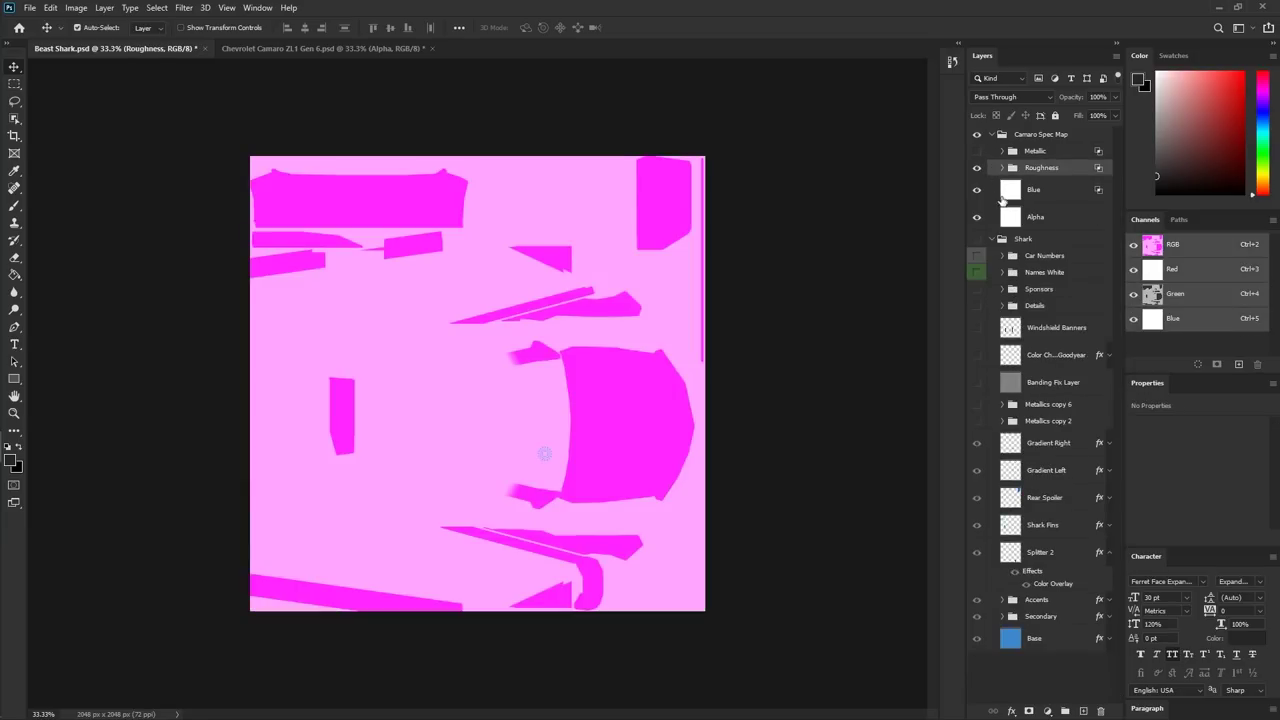
{"action": "left_click", "coordinate": [977, 189]}
{"action": "left_click", "coordinate": [977, 217]}
{"action": "left_click", "coordinate": [977, 217]}
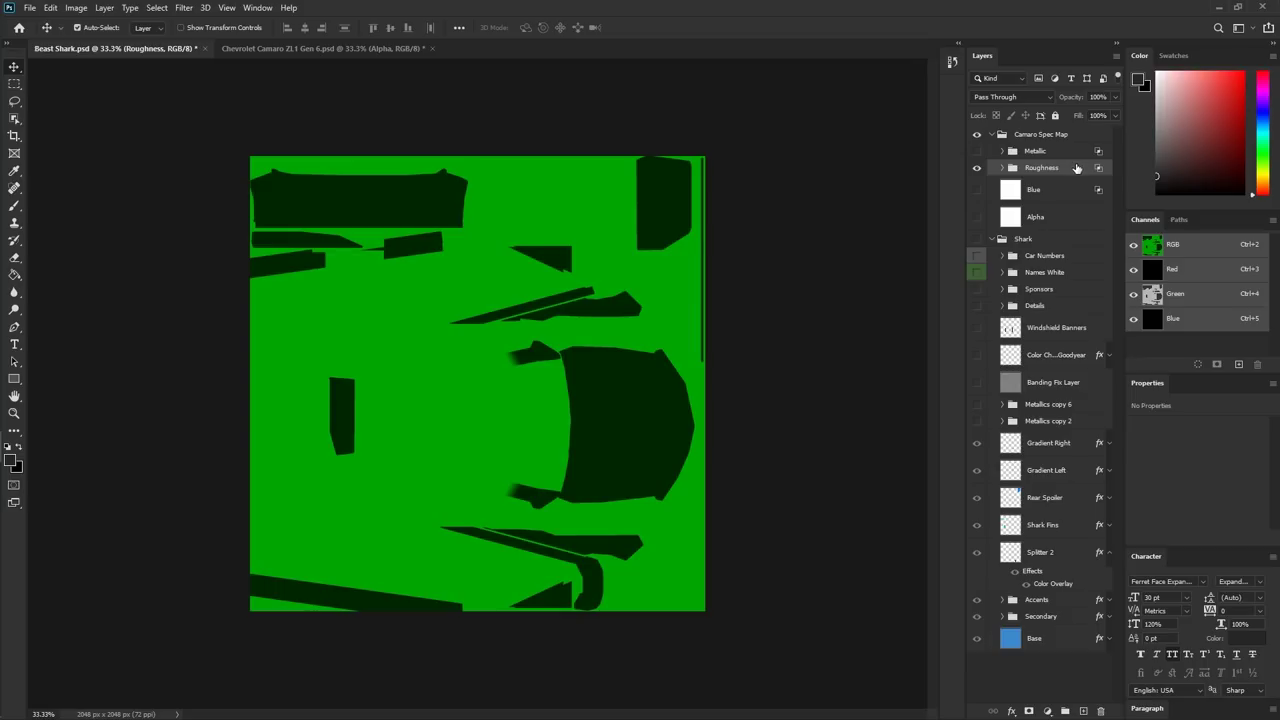
- Re-enable the red and blue channels in the Roughness group's blending options alongside green
{"action": "double_click", "coordinate": [1077, 168]}
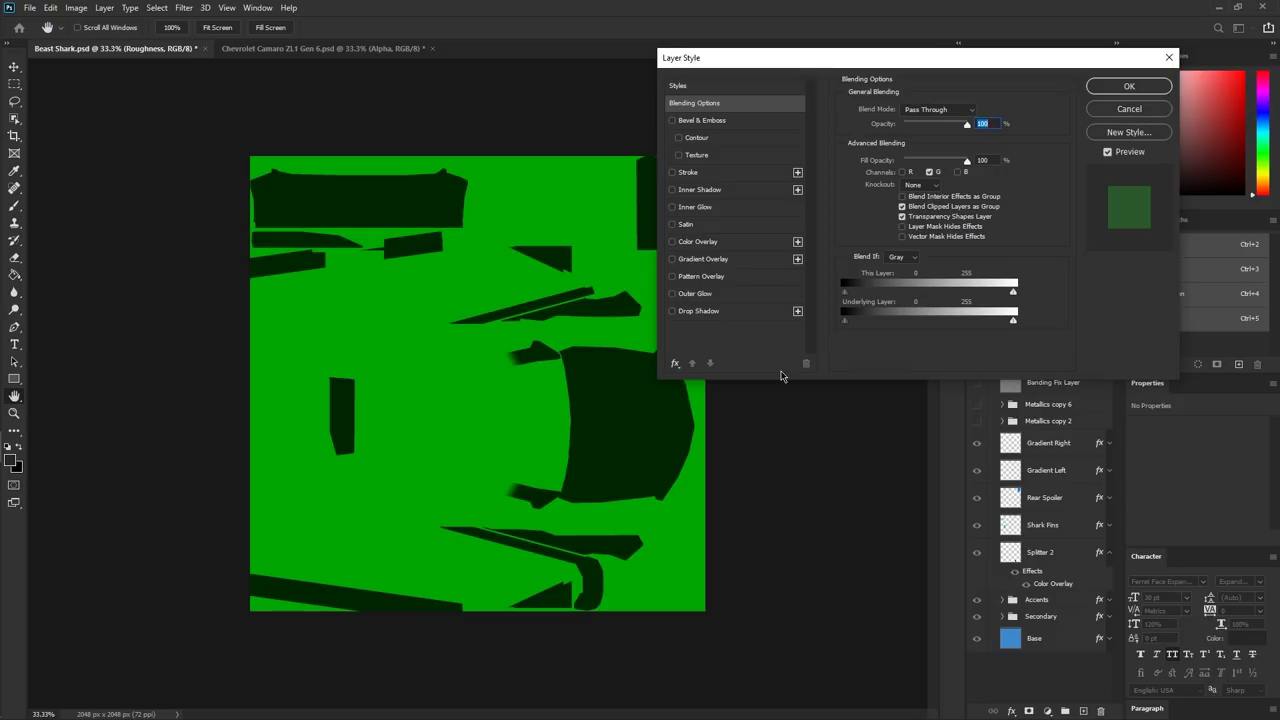
{"action": "left_click", "coordinate": [902, 172]}
{"action": "left_click", "coordinate": [958, 172]}
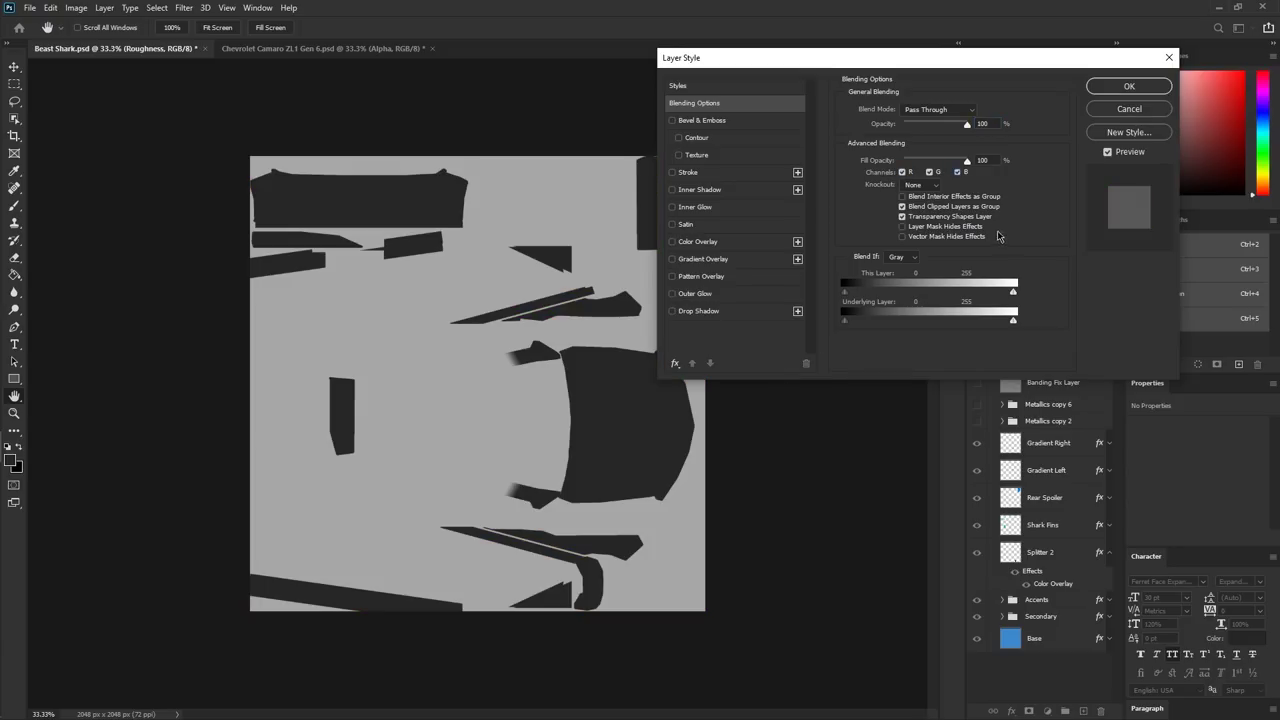
{"action": "left_click", "coordinate": [1129, 86]}
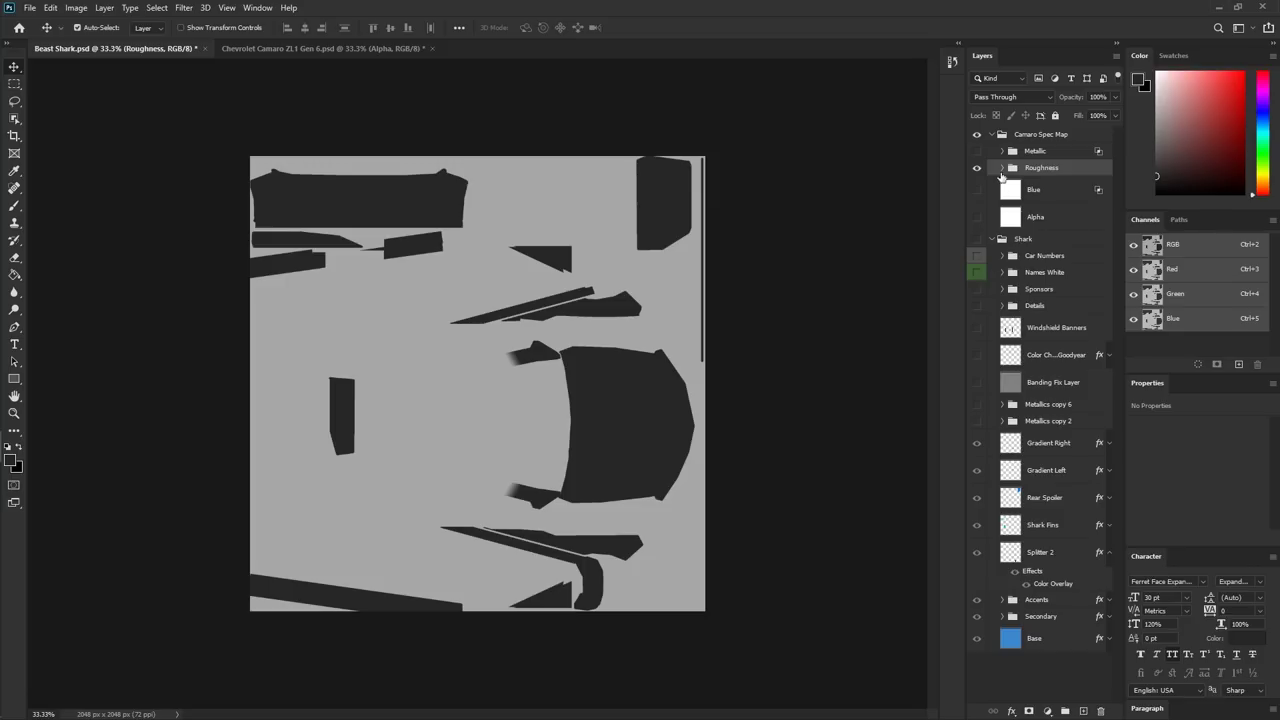
- Expand the Roughness group, give Base copy 2 a neutral gray Color Overlay at 50% brightness, and rasterize its layer style
{"action": "left_click", "coordinate": [1002, 168]}
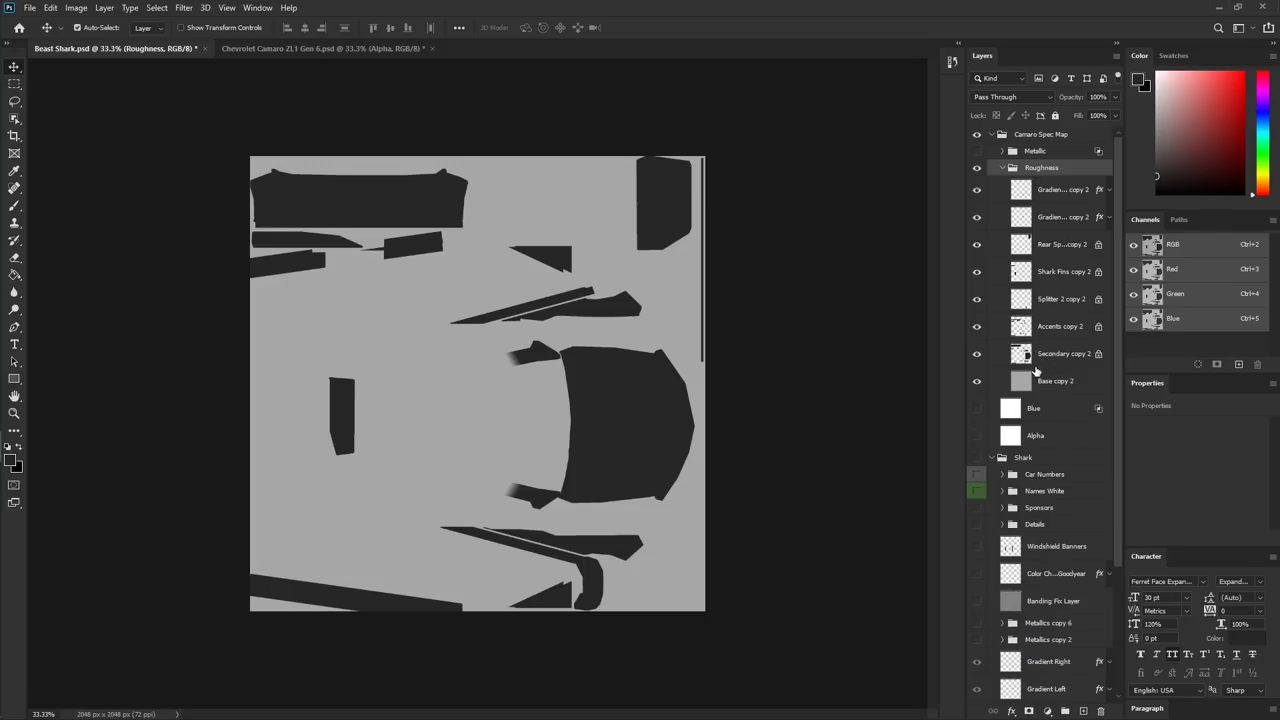
{"action": "double_click", "coordinate": [1098, 382]}
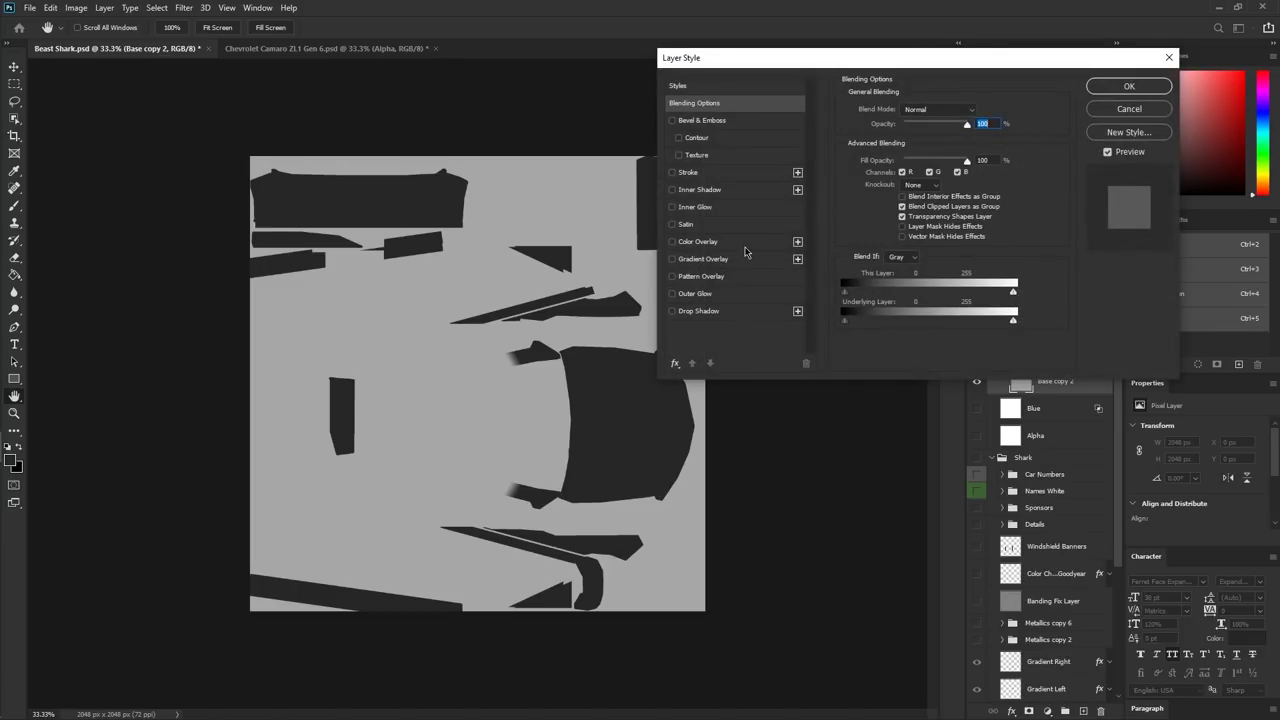
{"action": "left_click", "coordinate": [700, 242]}
{"action": "left_click", "coordinate": [979, 111]}
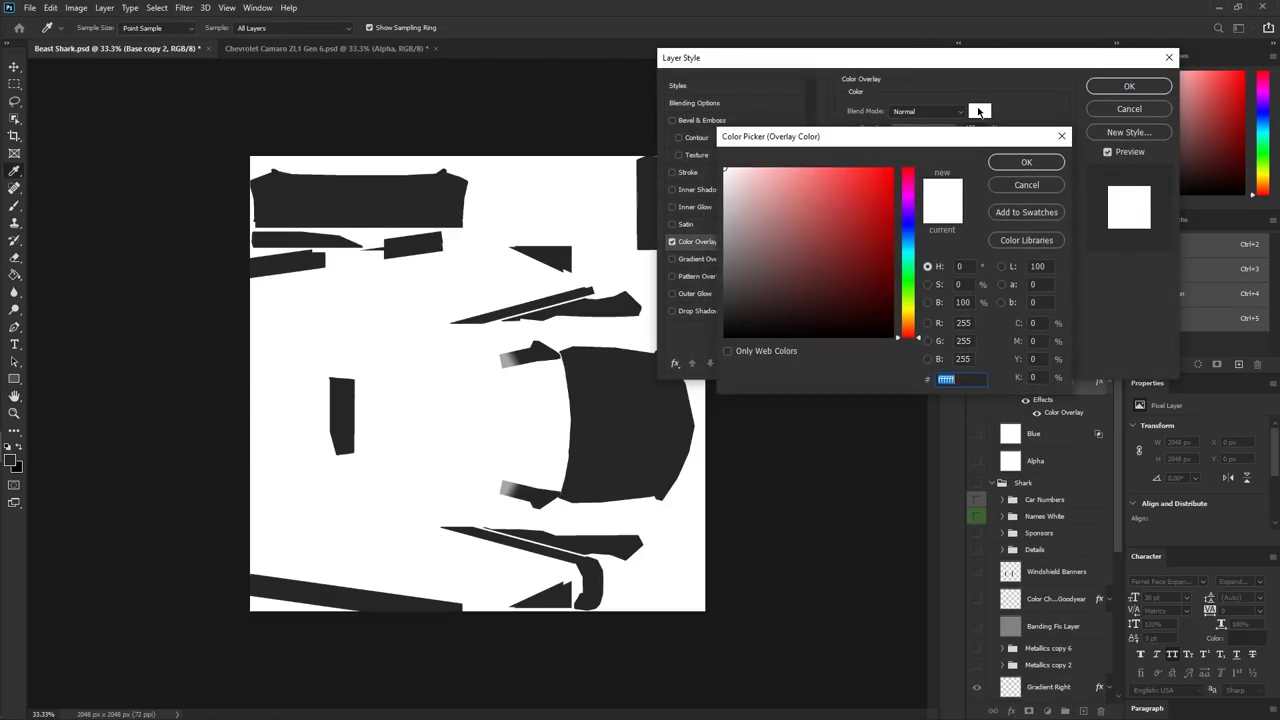
{"action": "left_click", "coordinate": [966, 302]}
{"action": "type", "text": "50"}
{"action": "key", "text": "Return"}
{"action": "key", "text": "Return"}
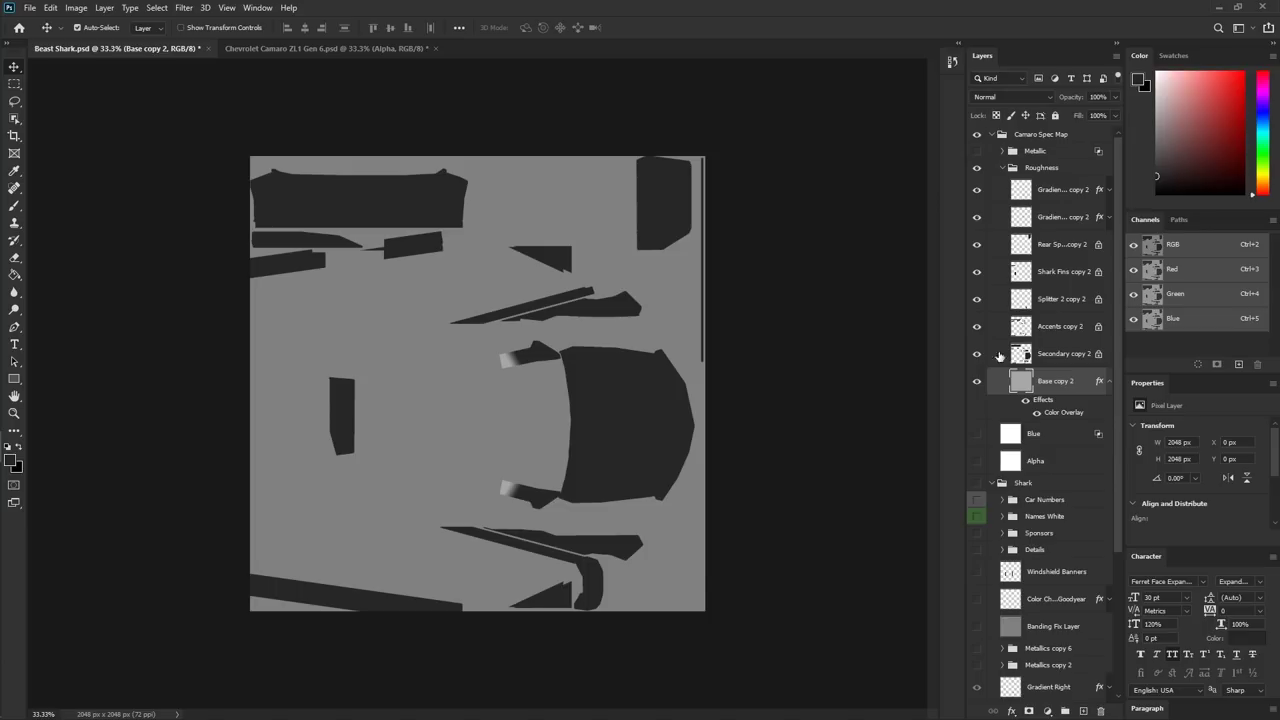
{"action": "right_click", "coordinate": [1082, 382]}
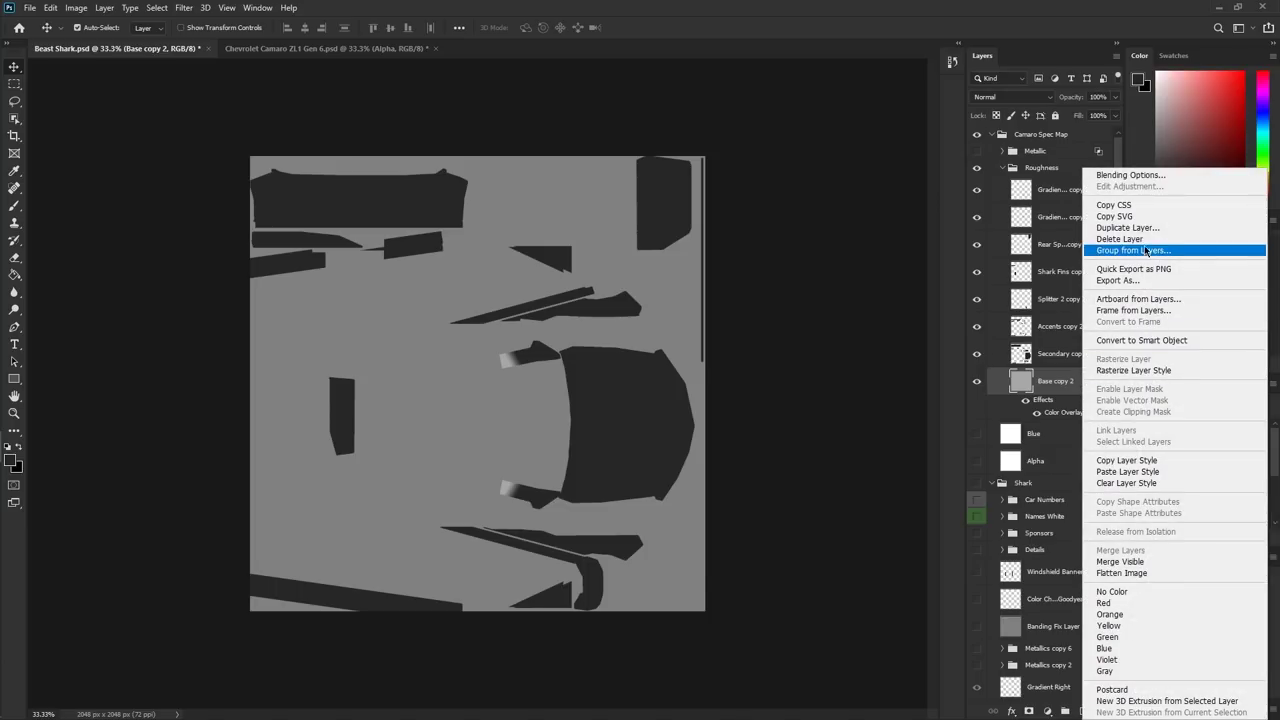
{"action": "left_click", "coordinate": [1112, 371]}
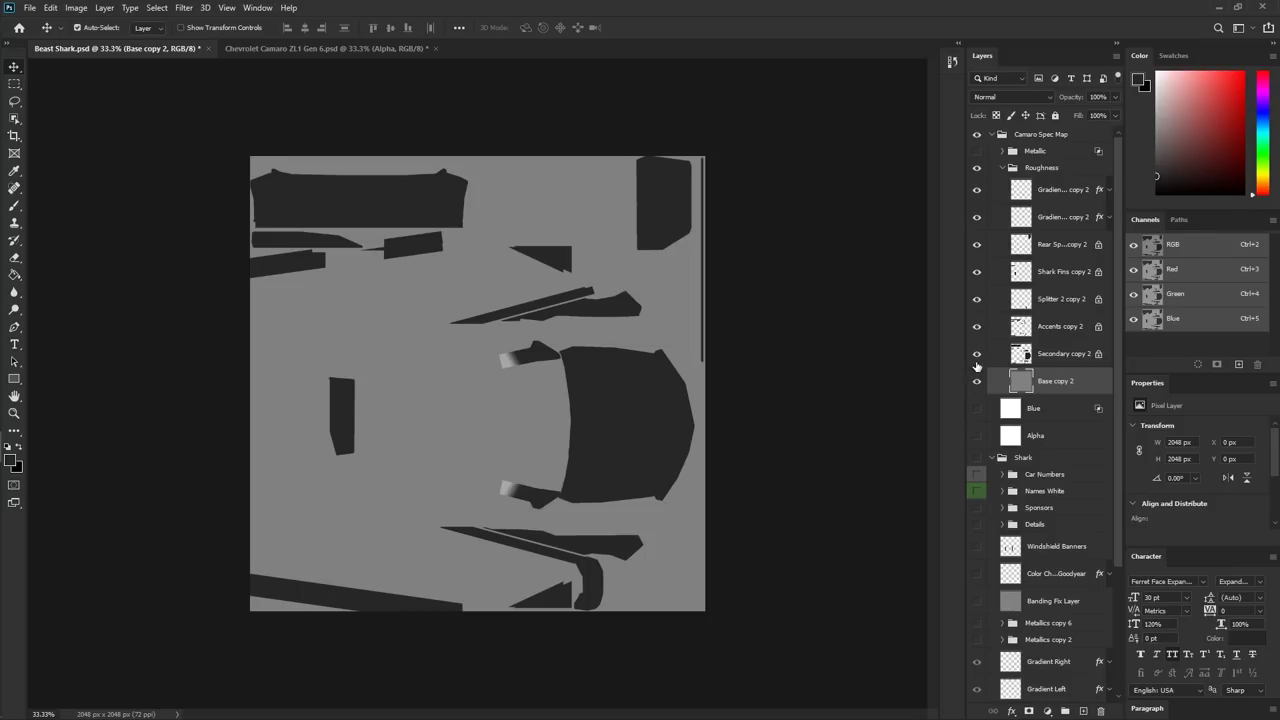
- Set the foreground color to 25% brightness gray and fill the Secondary copy 2 and Accents copy 2 layers with it
{"action": "left_click", "coordinate": [11, 460]}
{"action": "left_click", "coordinate": [961, 302]}
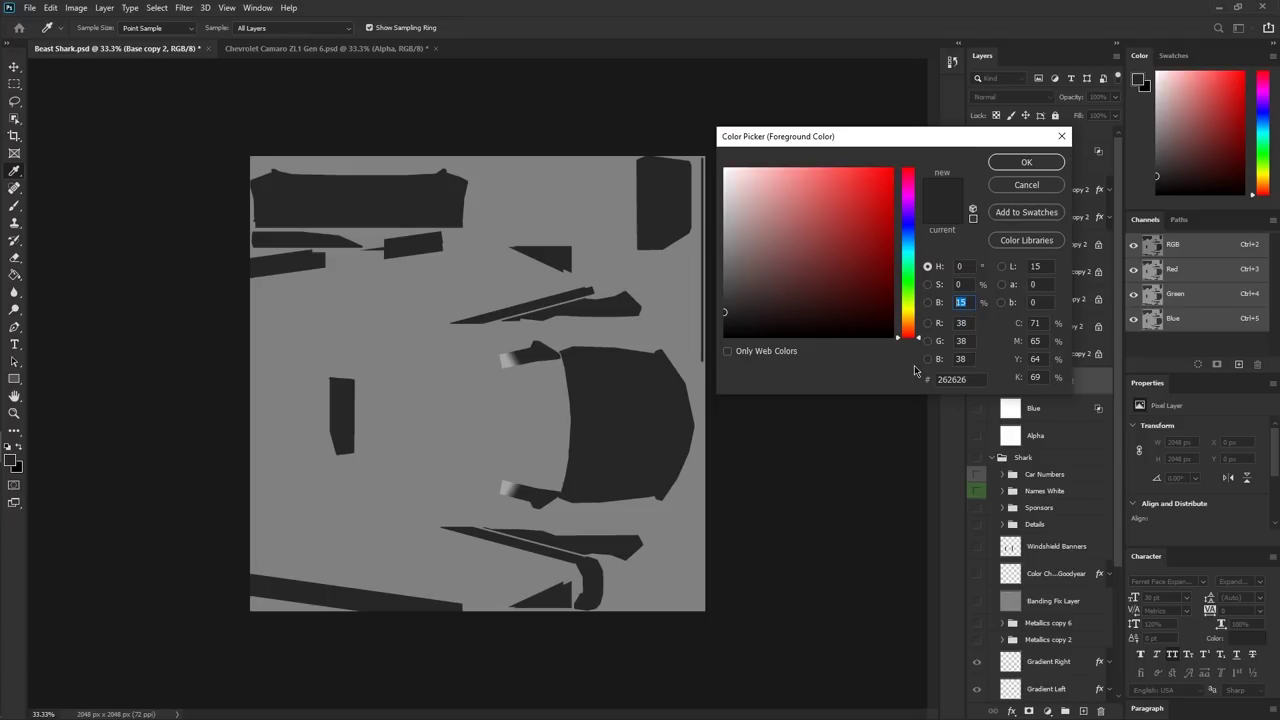
{"action": "type", "text": "25"}
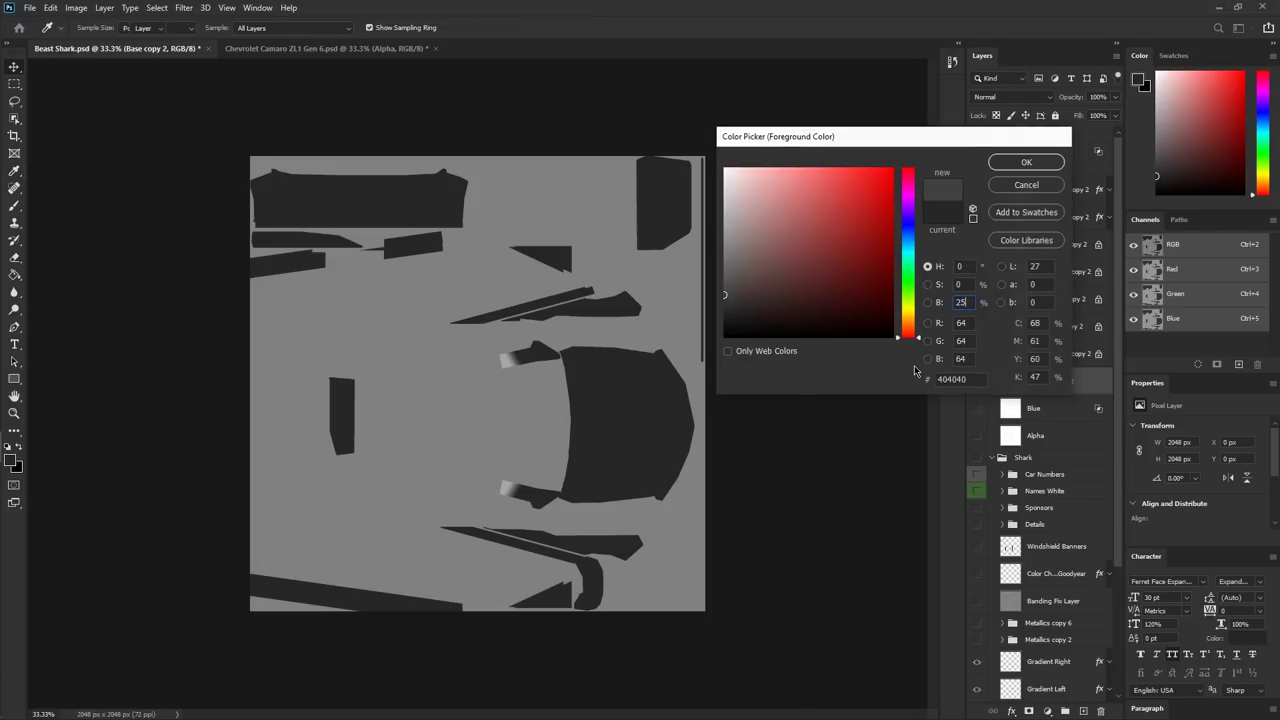
{"action": "key", "text": "Return"}
{"action": "key", "text": "v"}
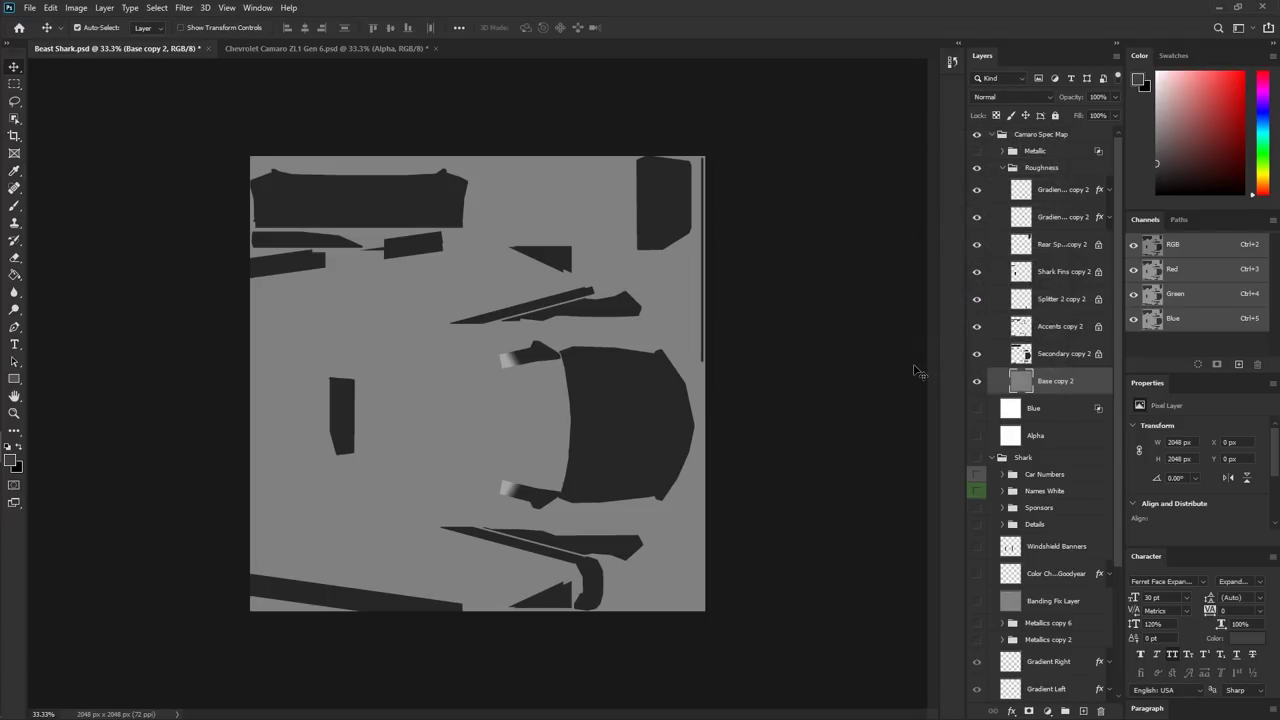
{"action": "left_click", "coordinate": [1046, 356]}
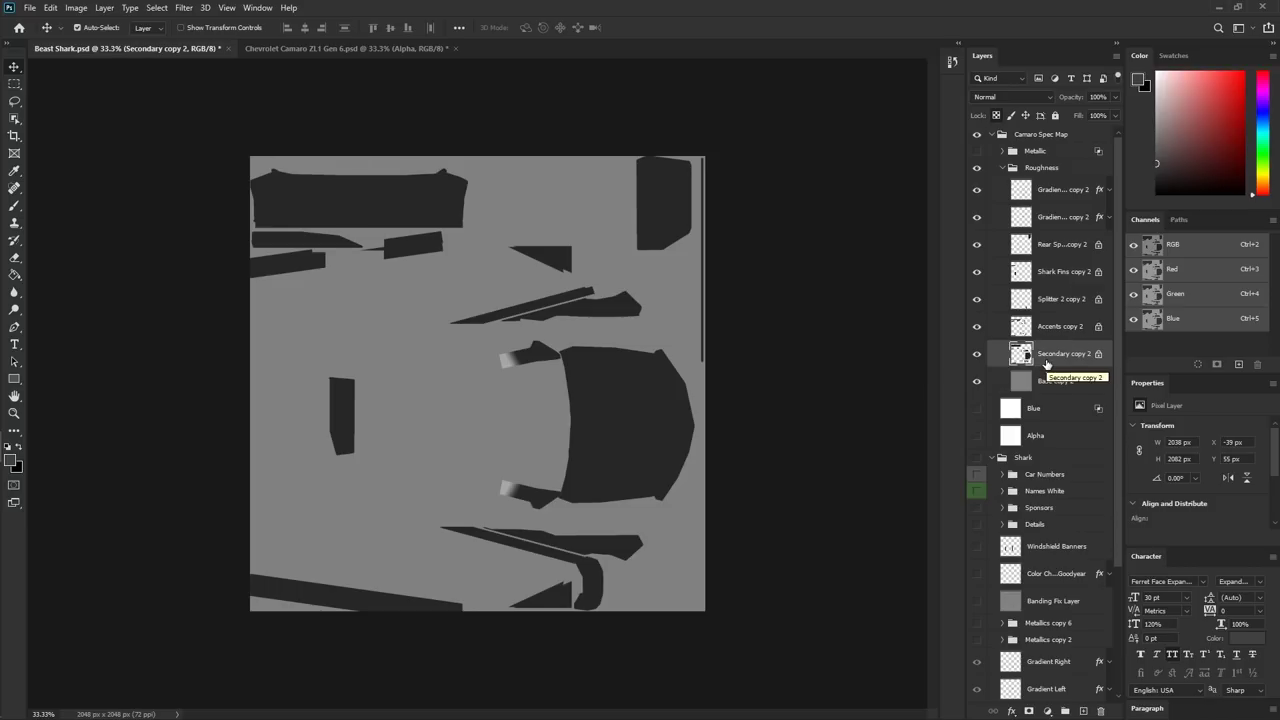
{"action": "key", "text": "alt+BackSpace"}
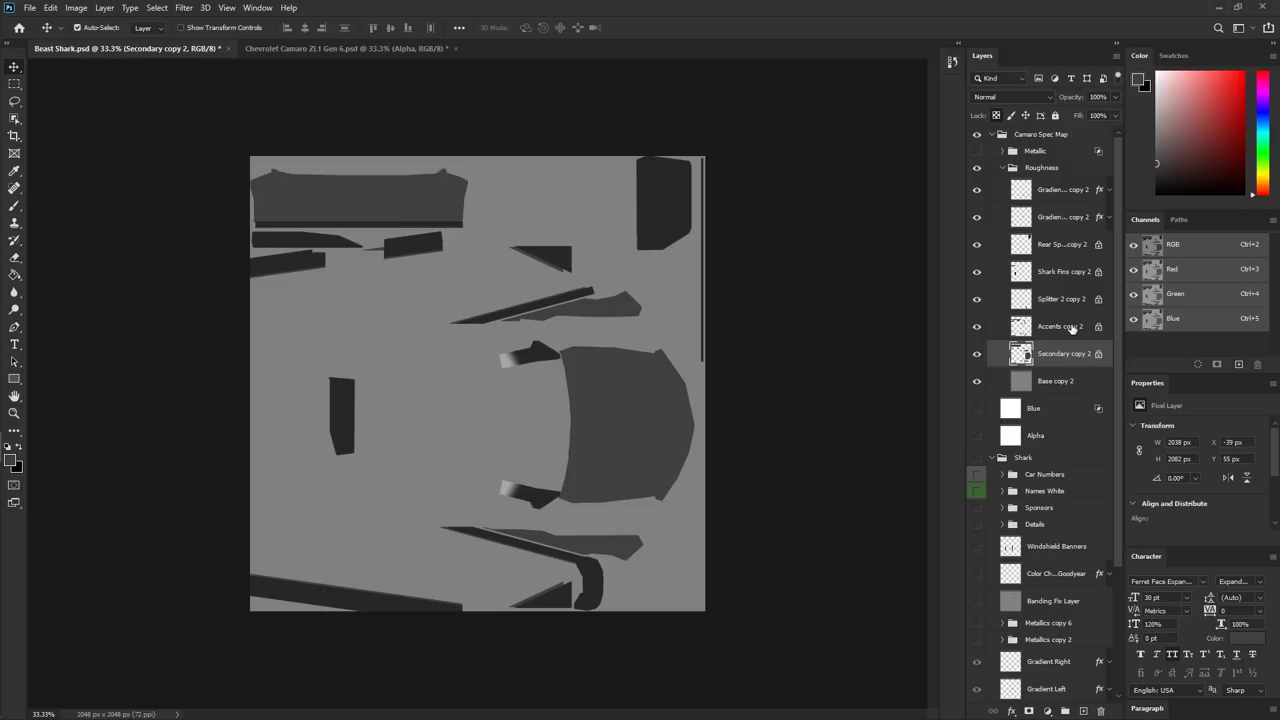
{"action": "left_click", "coordinate": [1071, 328]}
{"action": "key", "text": "alt+BackSpace"}
- Fill the Splitter 2, Shark Fins and Rear Spoiler copies in the Roughness group with the foreground gray
{"action": "left_click", "coordinate": [1049, 310]}
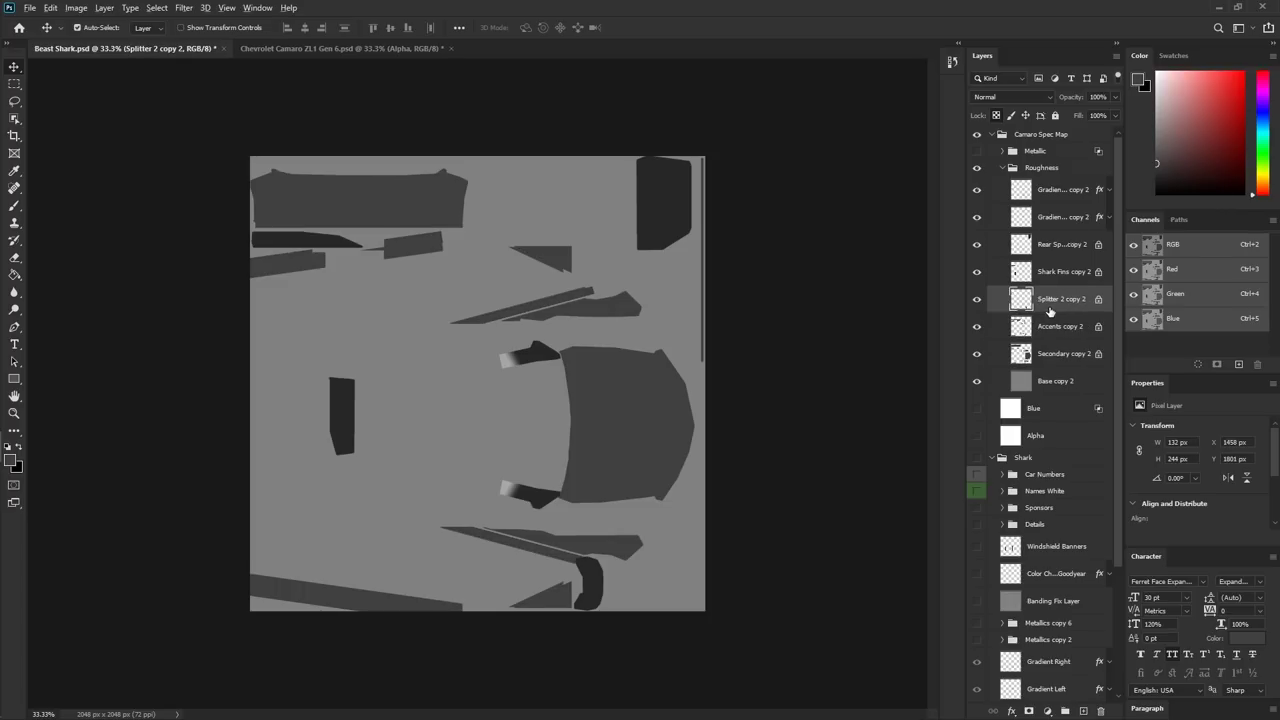
{"action": "key", "text": "alt+BackSpace"}
{"action": "left_click", "coordinate": [1063, 281]}
{"action": "key", "text": "alt+BackSpace"}
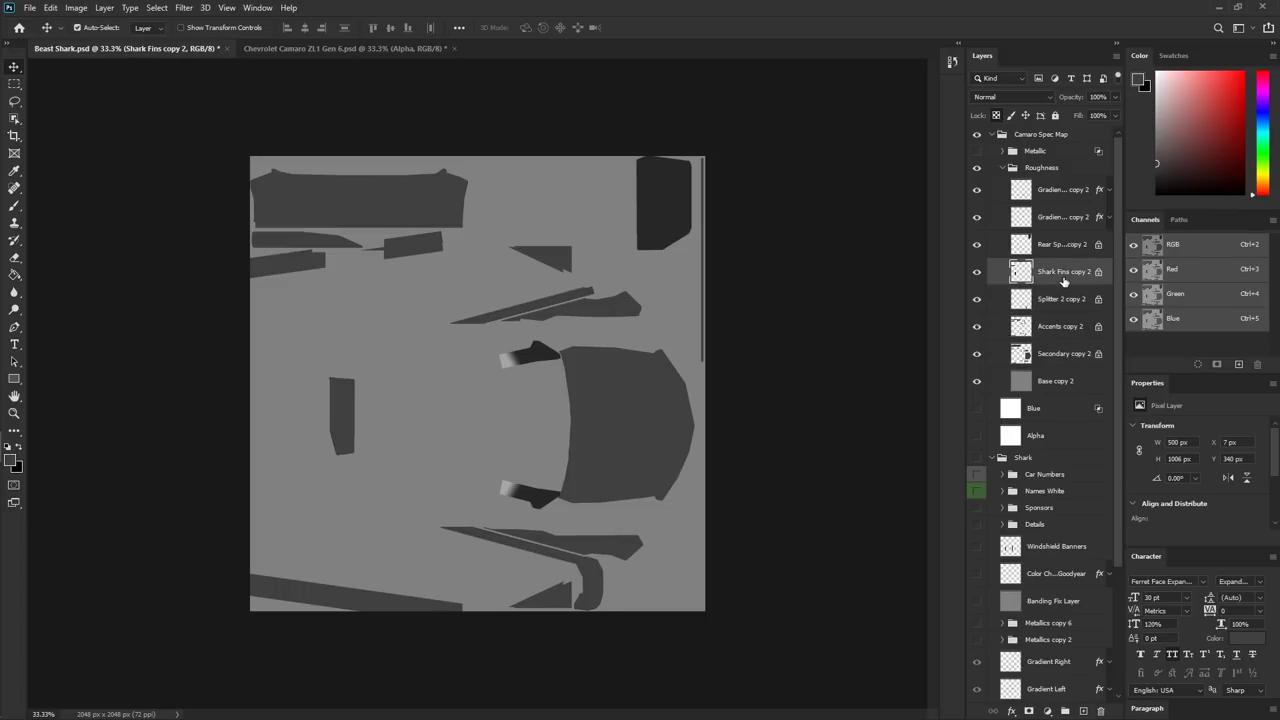
{"action": "left_click", "coordinate": [1062, 257]}
{"action": "key", "text": "alt+BackSpace"}
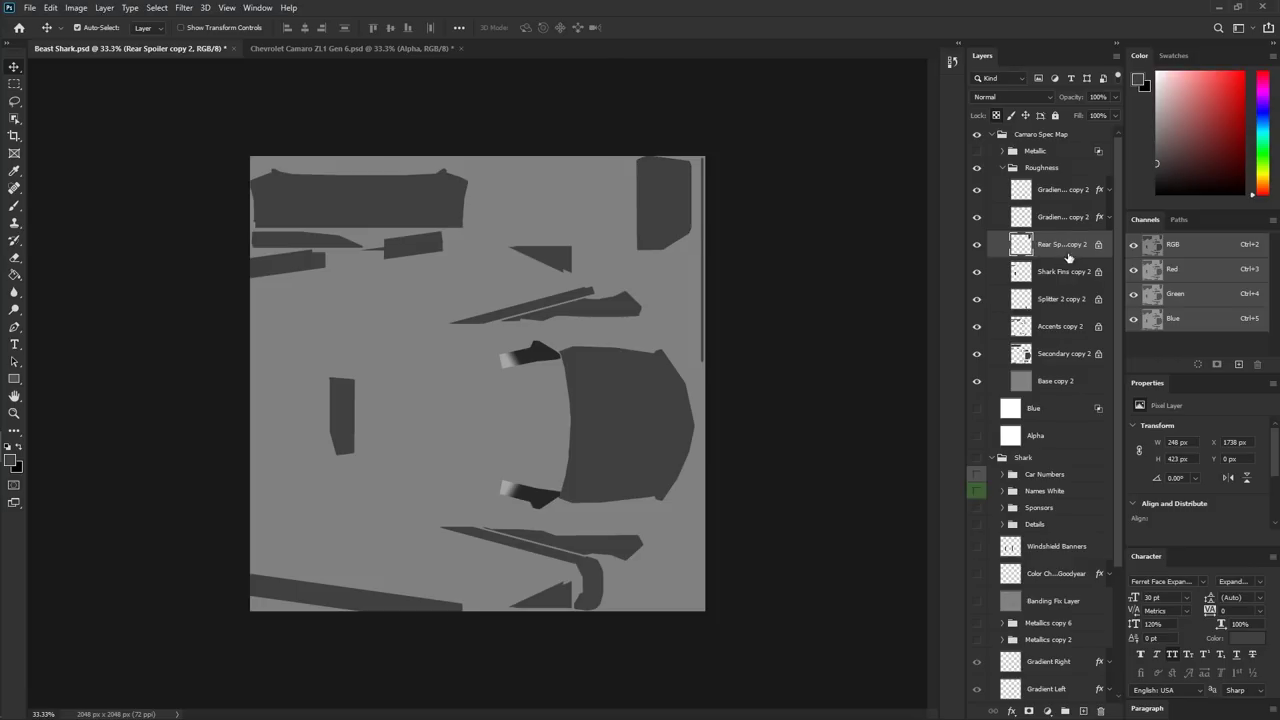
- Recolor the Gradient Overlay stops of Gradient Left copy 2 to 808080 at 10% and 404040 at 30%
{"action": "double_click", "coordinate": [996, 224]}
{"action": "left_click", "coordinate": [703, 259]}
{"action": "left_click", "coordinate": [910, 140]}
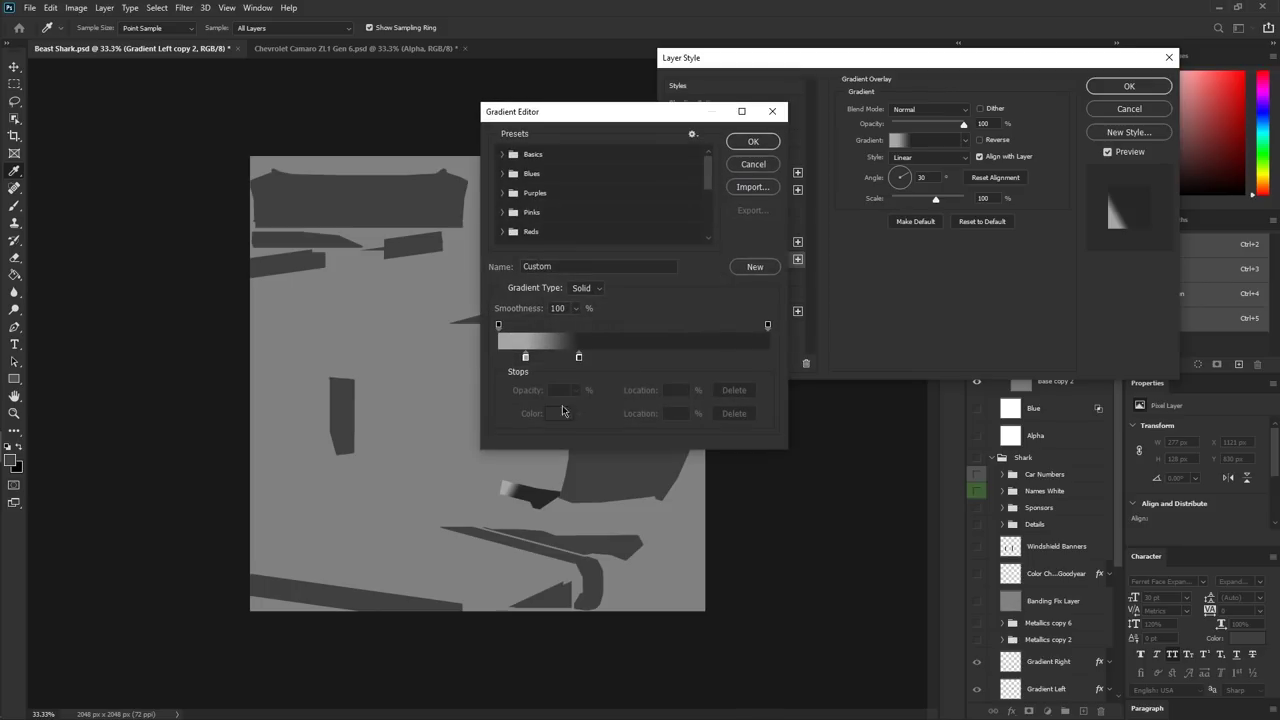
{"action": "left_click", "coordinate": [525, 357]}
{"action": "left_click", "coordinate": [556, 416]}
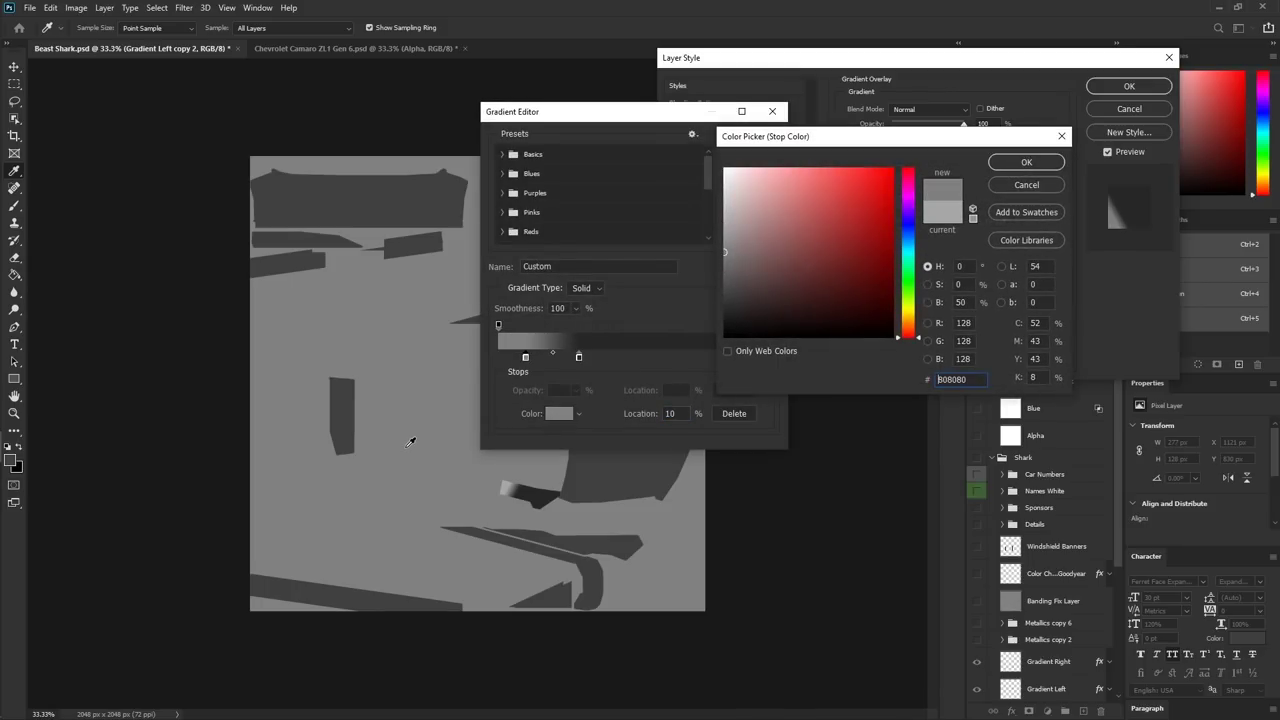
{"action": "left_click", "coordinate": [1026, 162]}
{"action": "left_click", "coordinate": [578, 357]}
{"action": "left_click", "coordinate": [556, 413]}
{"action": "left_click", "coordinate": [613, 476]}
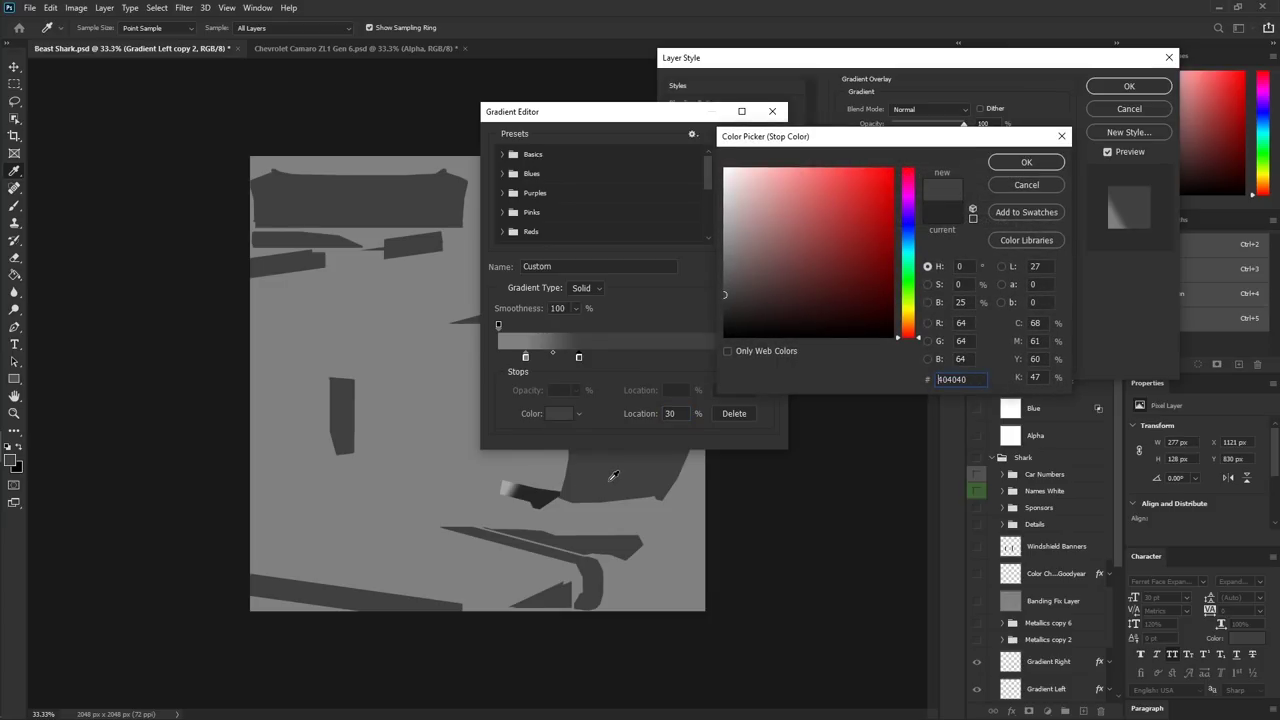
{"action": "key", "text": "Return"}
{"action": "key", "text": "Return"}
{"action": "key", "text": "Return"}
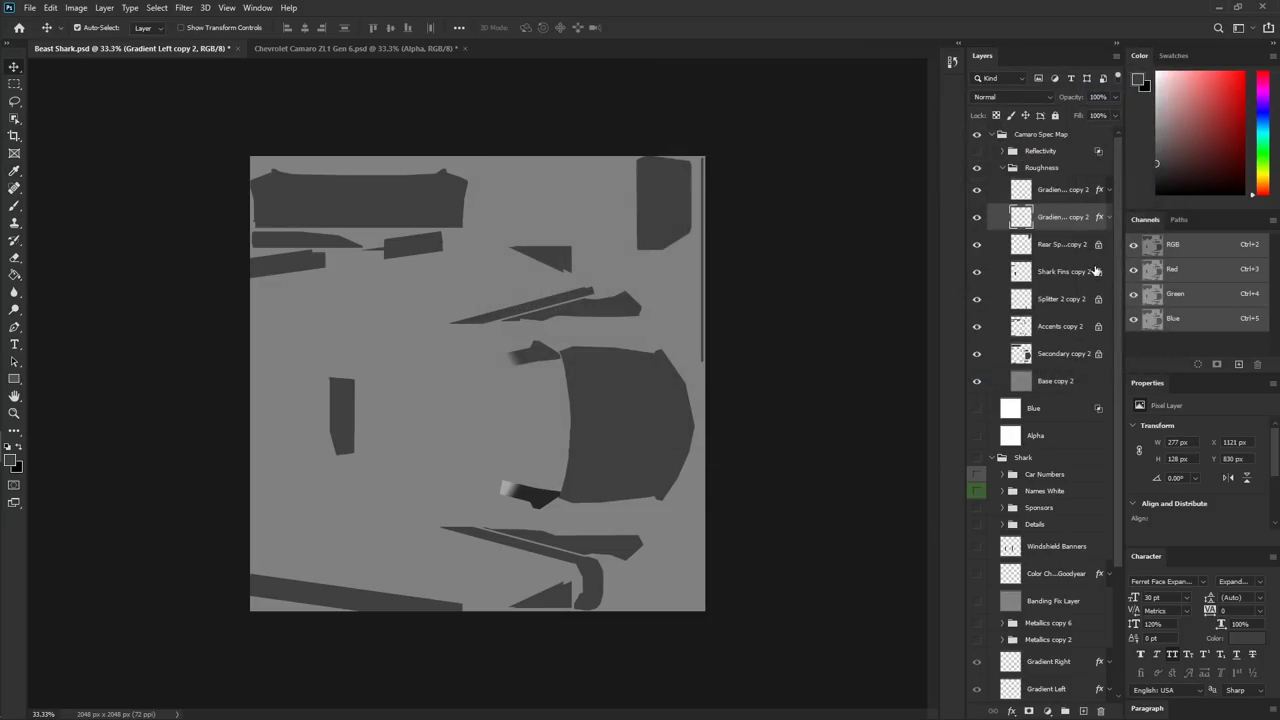
- Recolor Gradient Right copy 2's Gradient Overlay with 808080 for the light stop and the hood's dark gray for the other stop
{"action": "left_click", "coordinate": [1007, 246]}
{"action": "left_click", "coordinate": [1005, 196]}
{"action": "key", "text": "h"}
{"action": "key", "text": "ctrl+alt+b"}
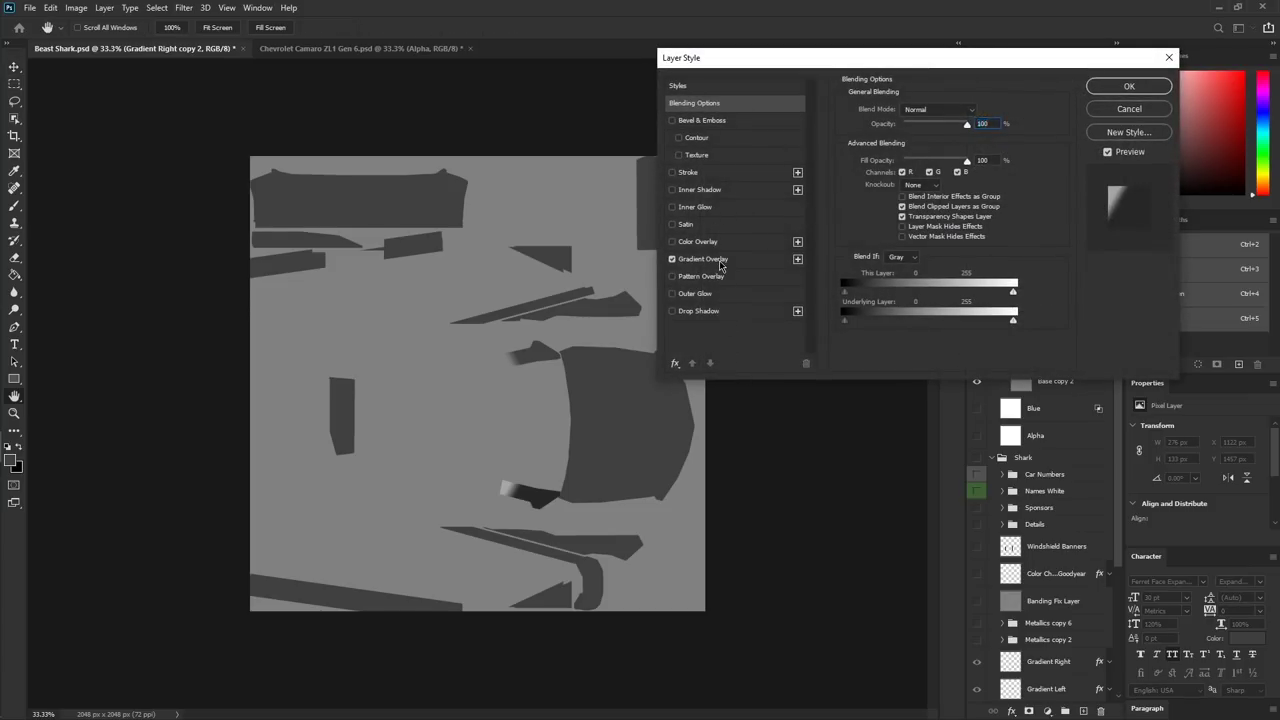
{"action": "left_click", "coordinate": [719, 260]}
{"action": "left_click", "coordinate": [898, 140]}
{"action": "left_click", "coordinate": [524, 357]}
{"action": "left_click", "coordinate": [559, 413]}
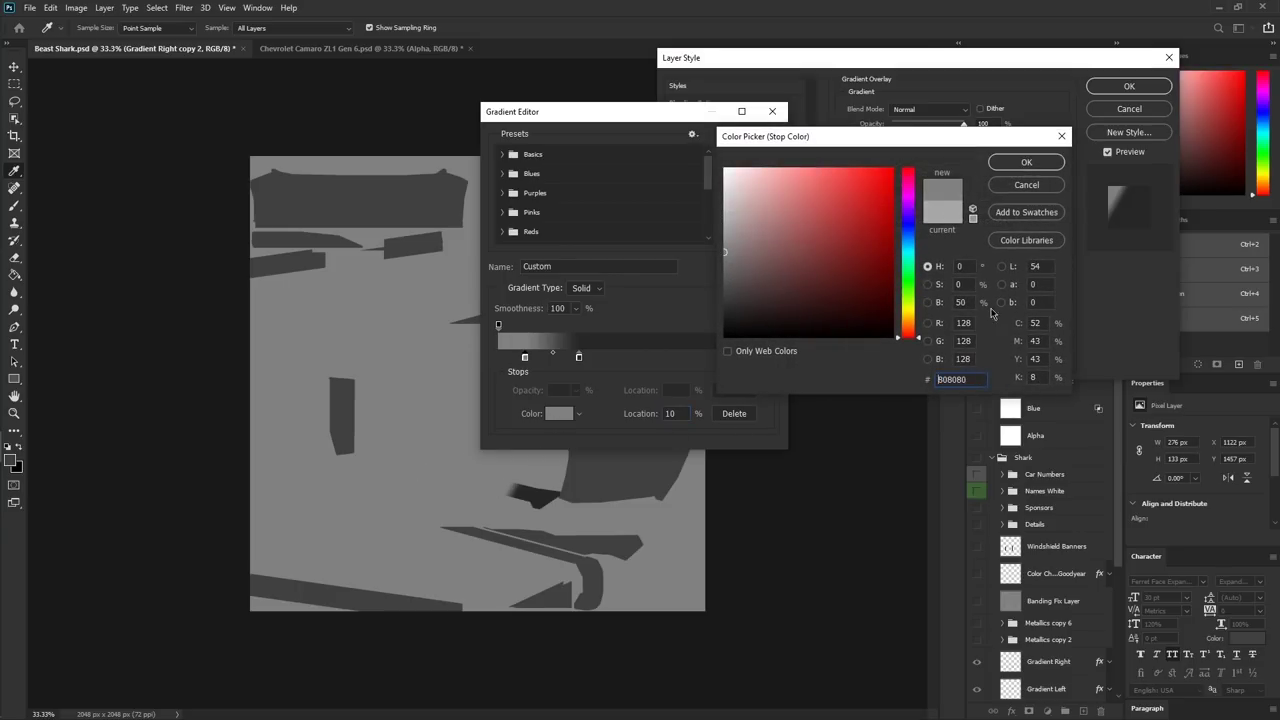
{"action": "left_click", "coordinate": [1026, 162]}
{"action": "left_click", "coordinate": [578, 357]}
{"action": "left_click_drag", "start_coordinate": [578, 357], "coordinate": [599, 484]}
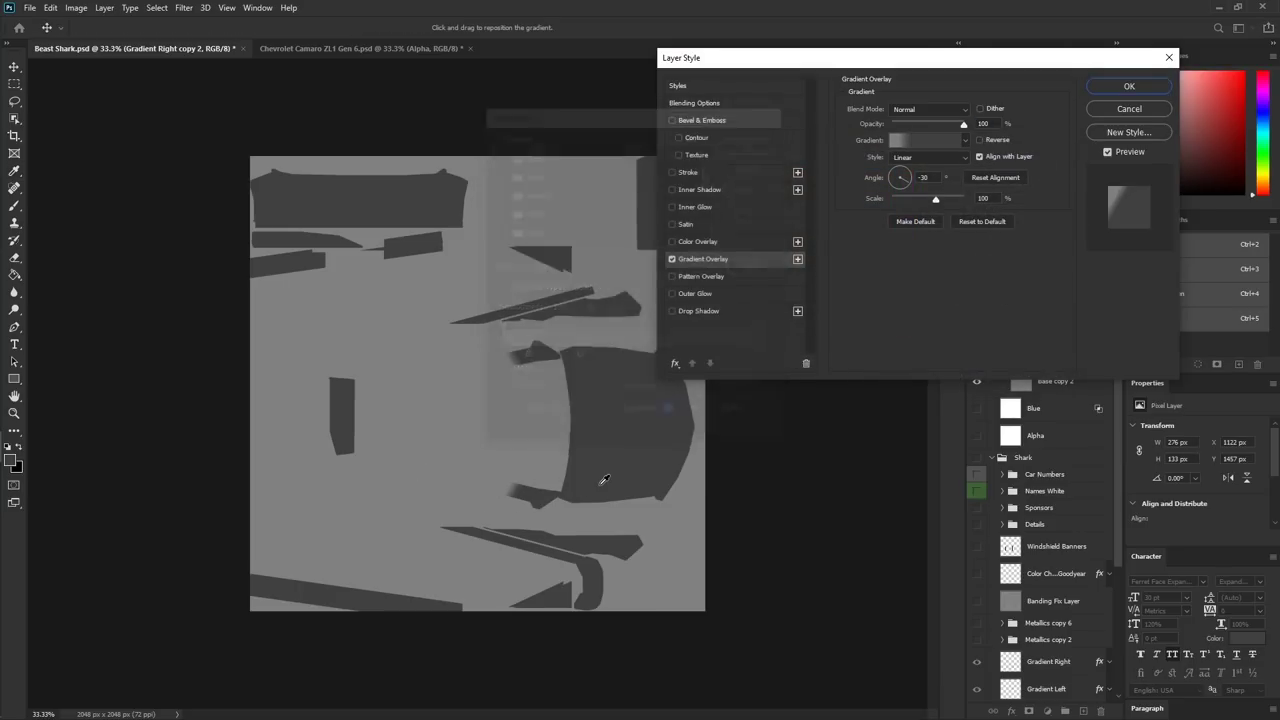
{"action": "key", "text": "Return"}
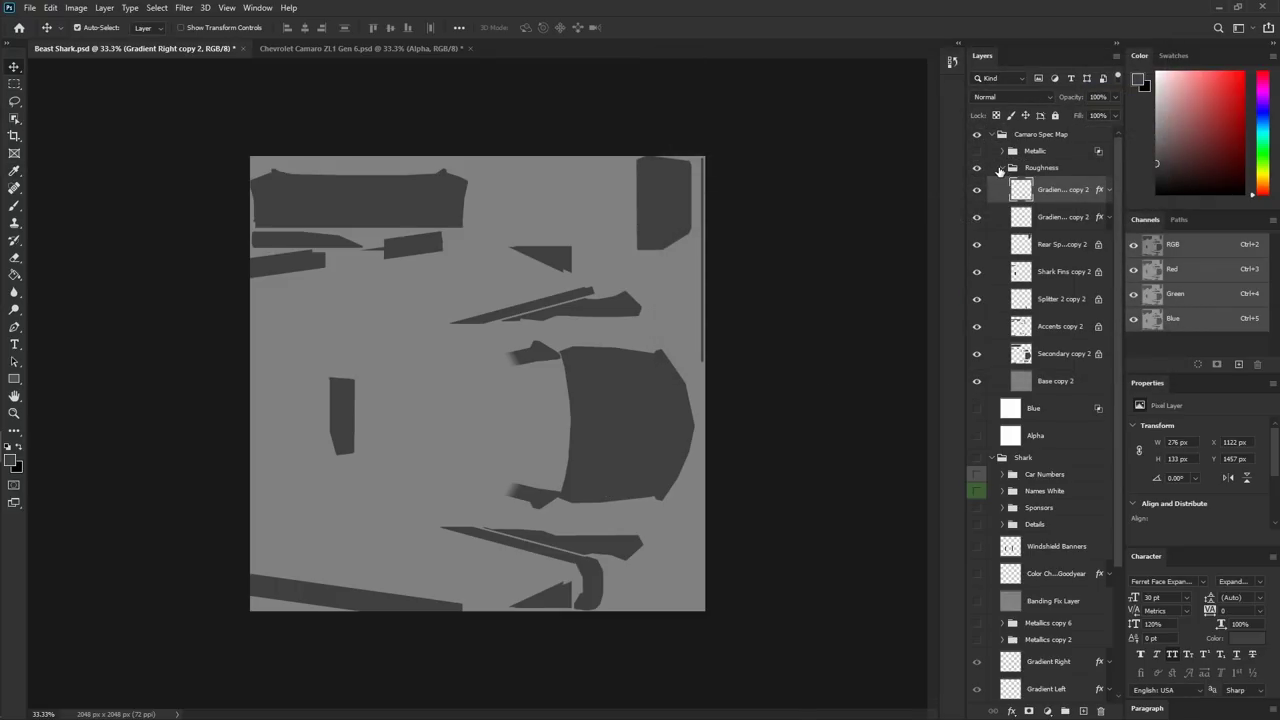
- Collapse the Roughness group and restrict its blending to the green channel by excluding red and blue
{"action": "left_click", "coordinate": [1003, 171]}
{"action": "left_click", "coordinate": [1003, 171]}
{"action": "double_click", "coordinate": [1074, 172]}
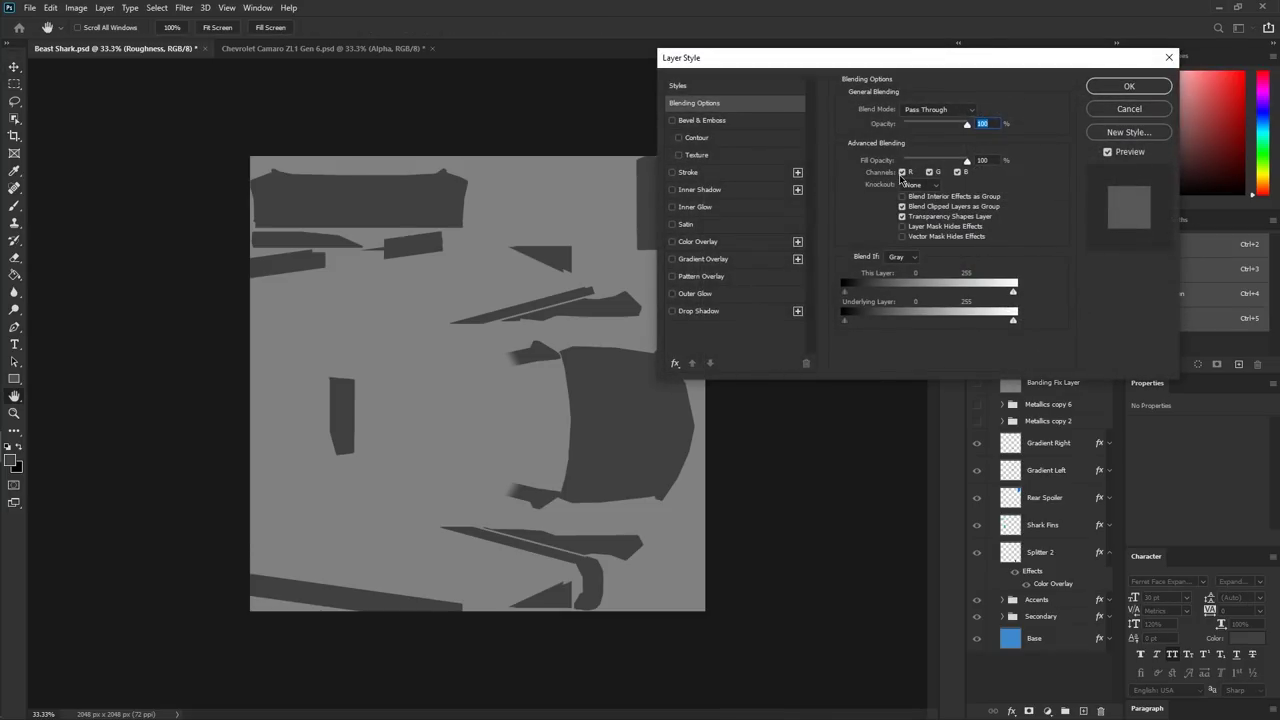
{"action": "left_click", "coordinate": [902, 173]}
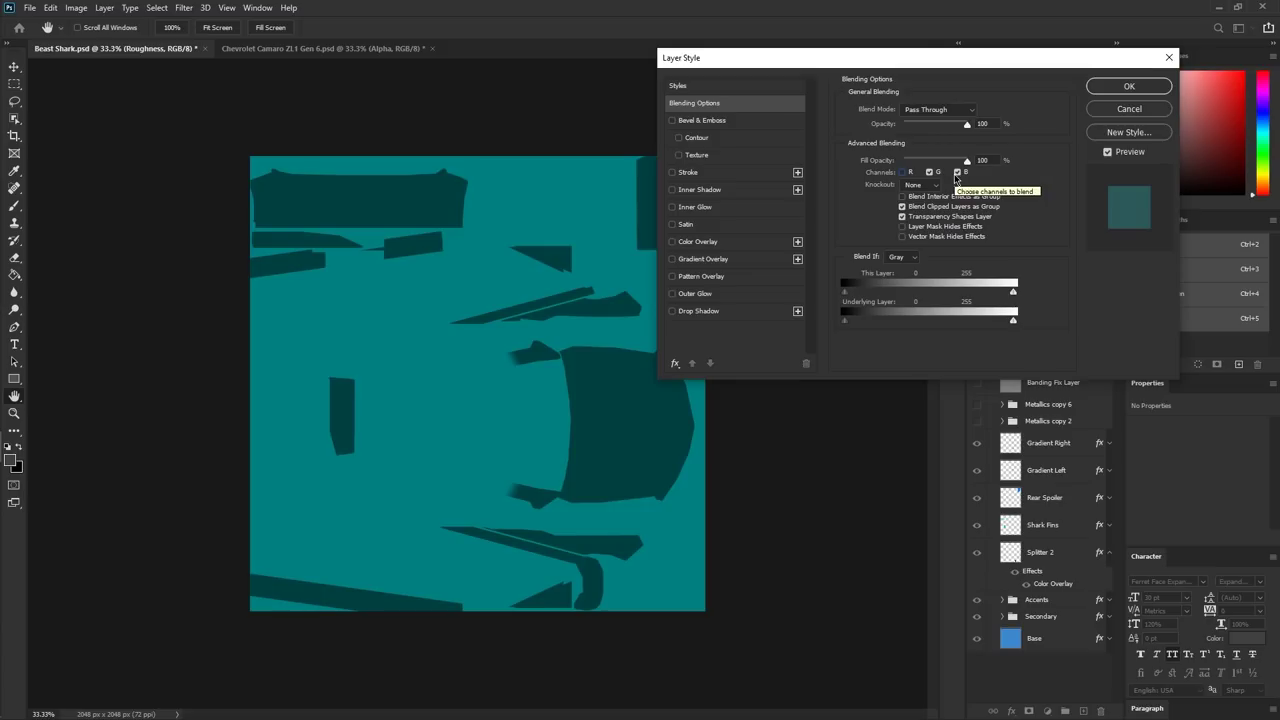
{"action": "left_click", "coordinate": [958, 173]}
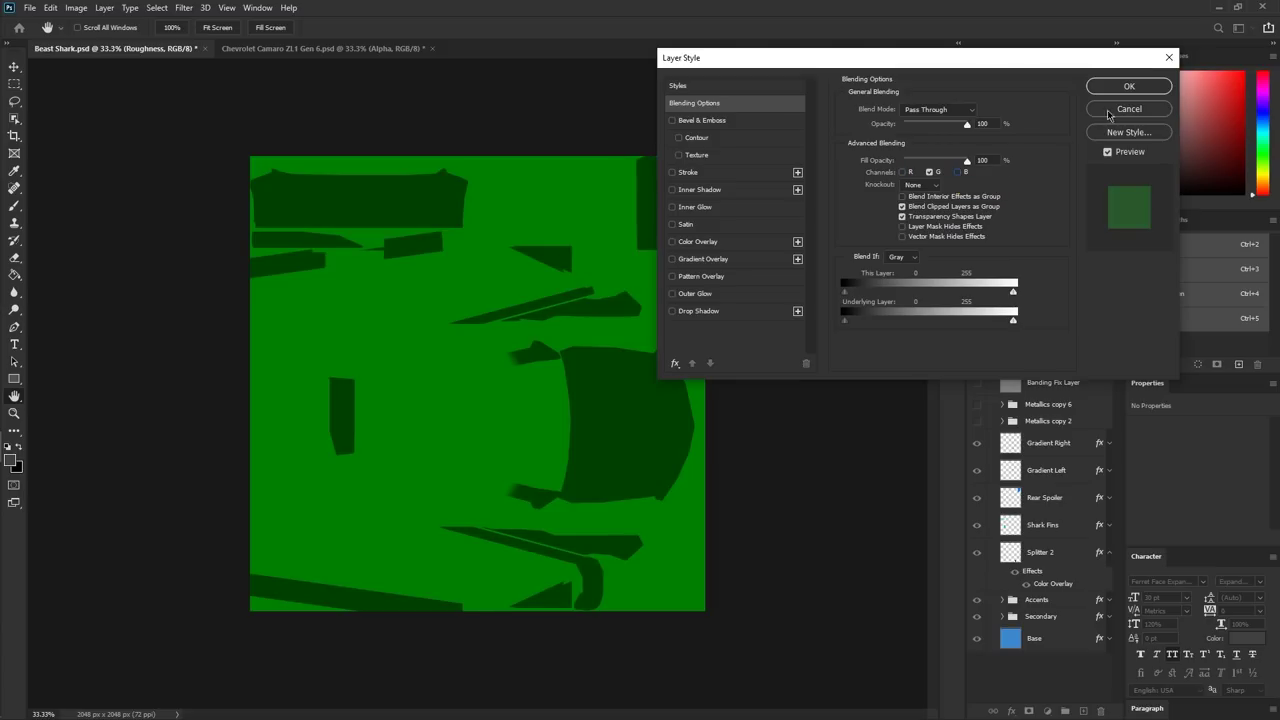
{"action": "left_click", "coordinate": [1129, 86]}
- Show the Metallic group and the Blue and Alpha layers, and set up a save in Targa format
{"action": "left_click", "coordinate": [977, 151]}
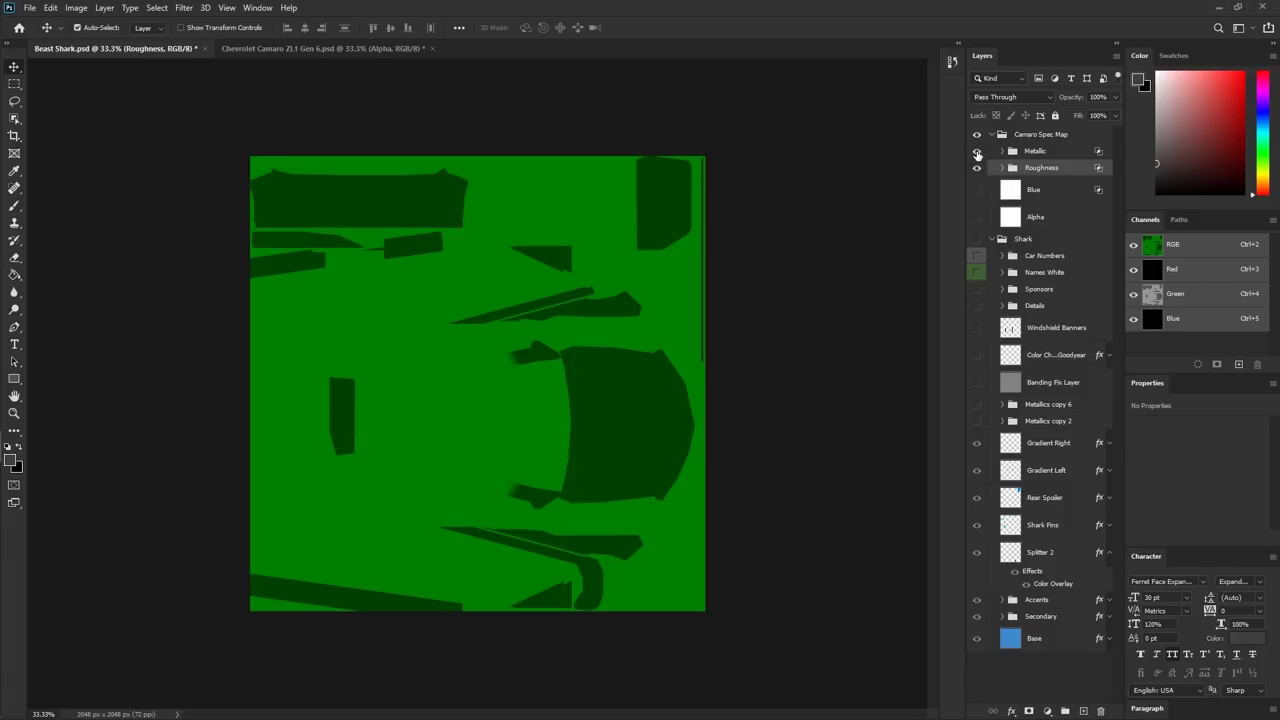
{"action": "left_click", "coordinate": [977, 190]}
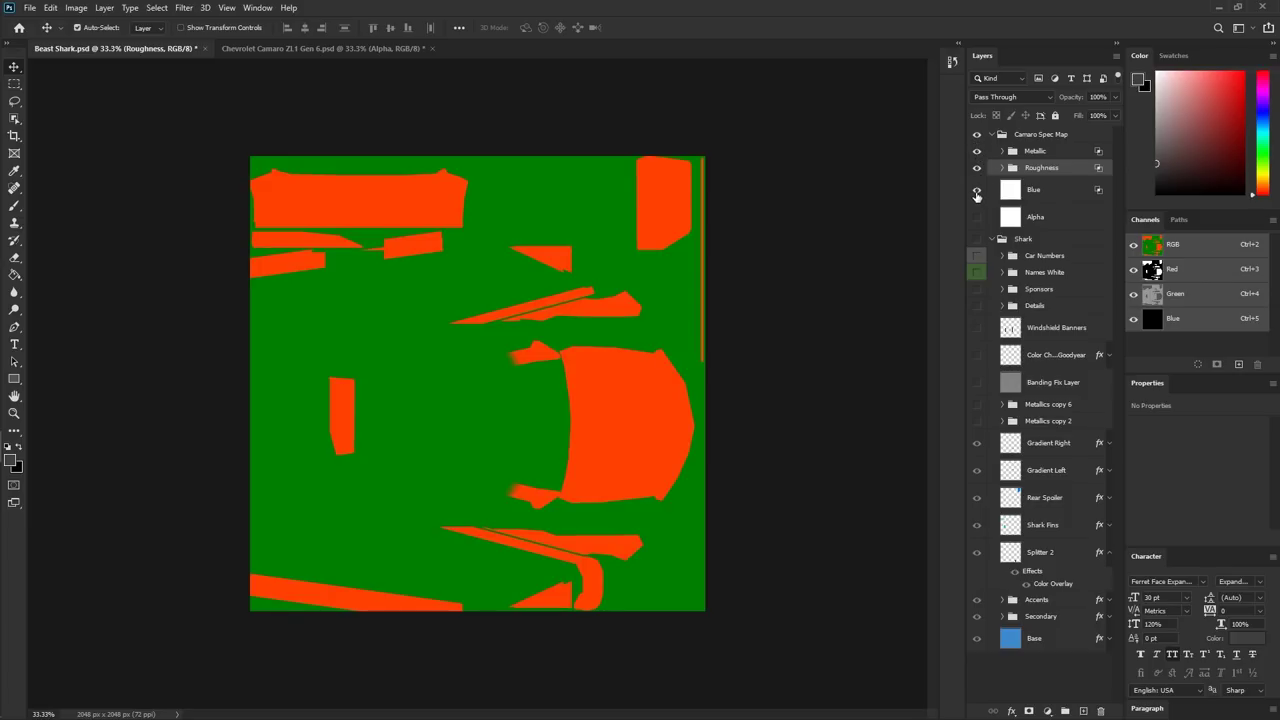
{"action": "left_click", "coordinate": [977, 217]}
{"action": "key", "text": "ctrl"}
{"action": "key", "text": "ctrl+shift+s"}
{"action": "left_click", "coordinate": [230, 543]}
{"action": "left_click", "coordinate": [228, 520]}
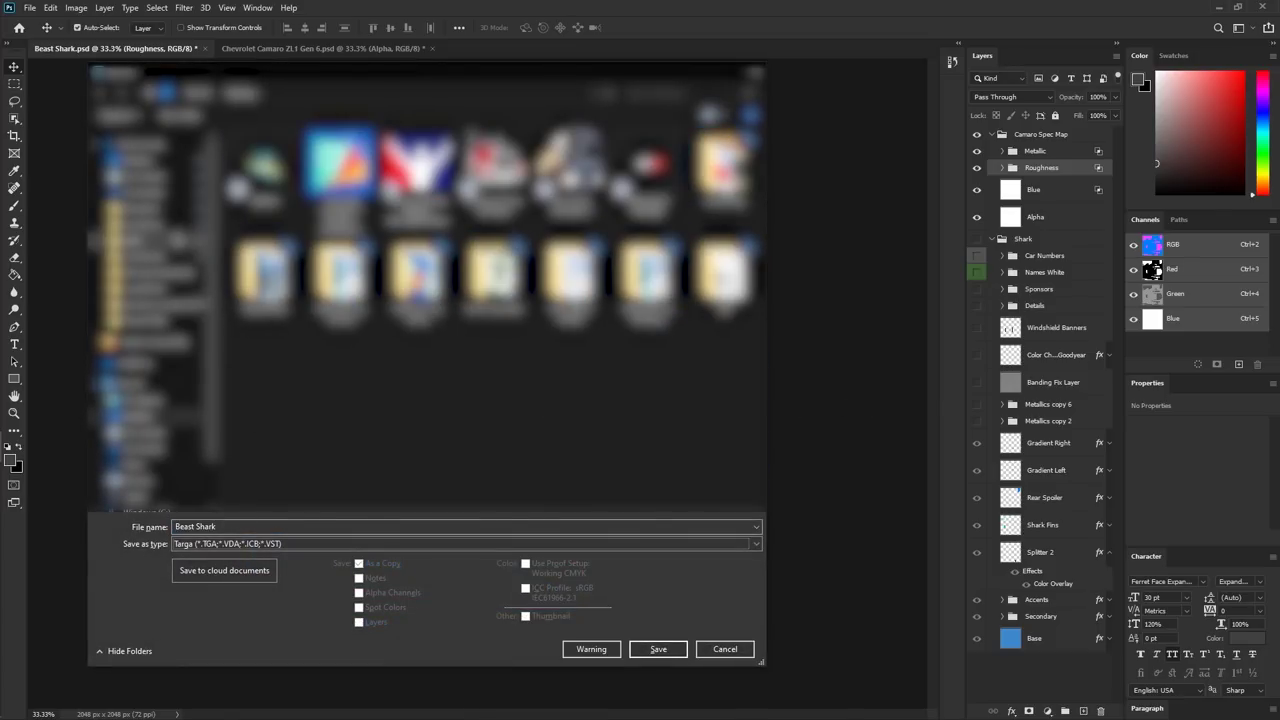
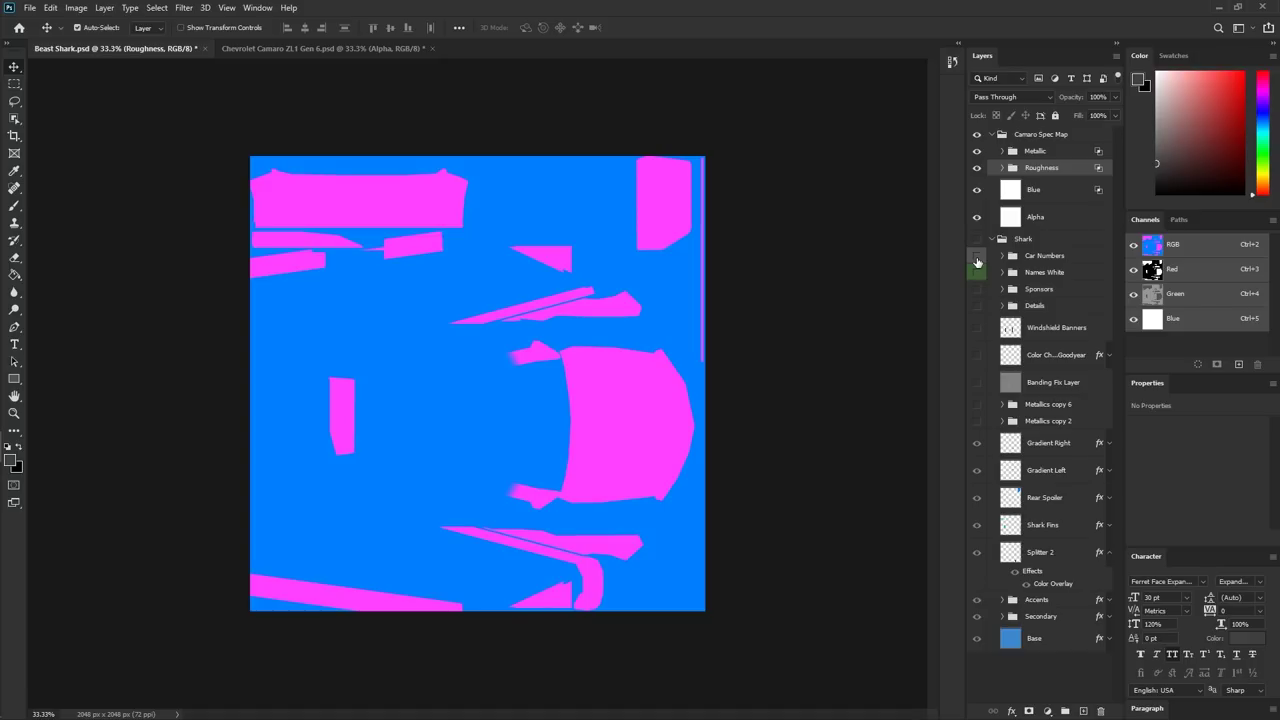
- Show the Car Numbers group in the Shark group and duplicate it twice under the default names
{"action": "left_click", "coordinate": [977, 258]}
{"action": "right_click", "coordinate": [1036, 258]}
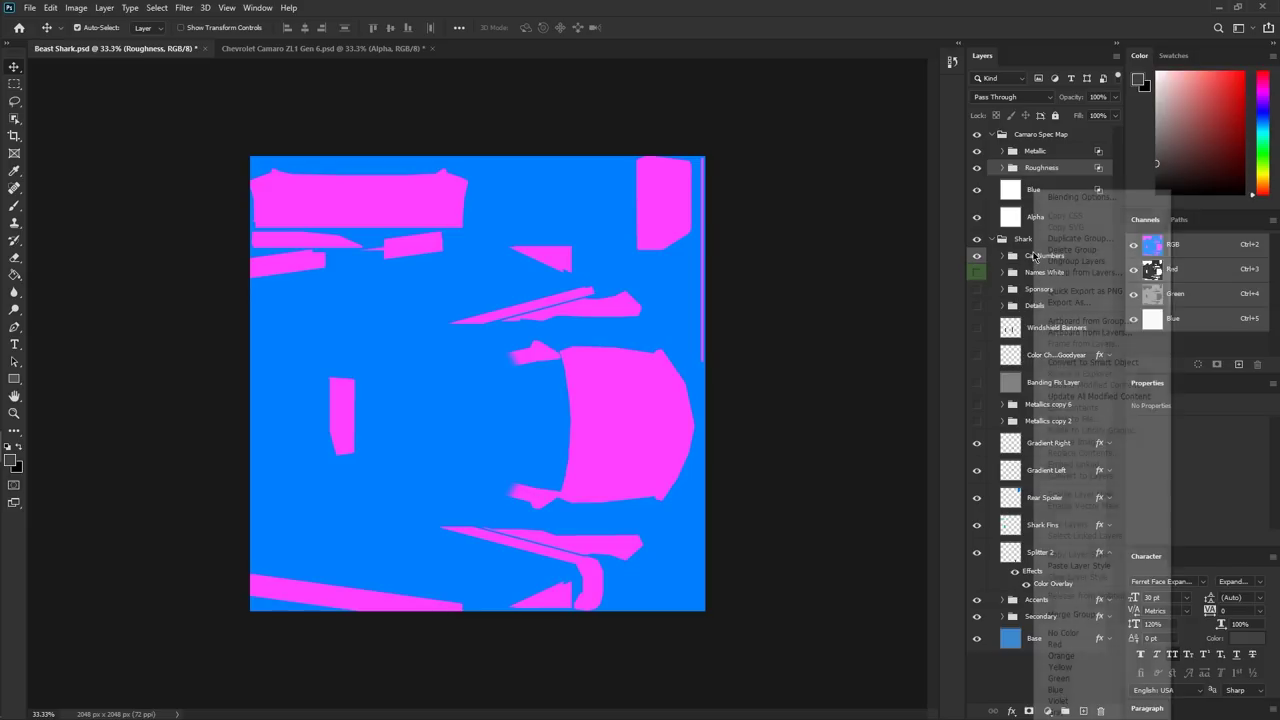
{"action": "left_click", "coordinate": [1076, 239]}
{"action": "key", "text": "Return"}
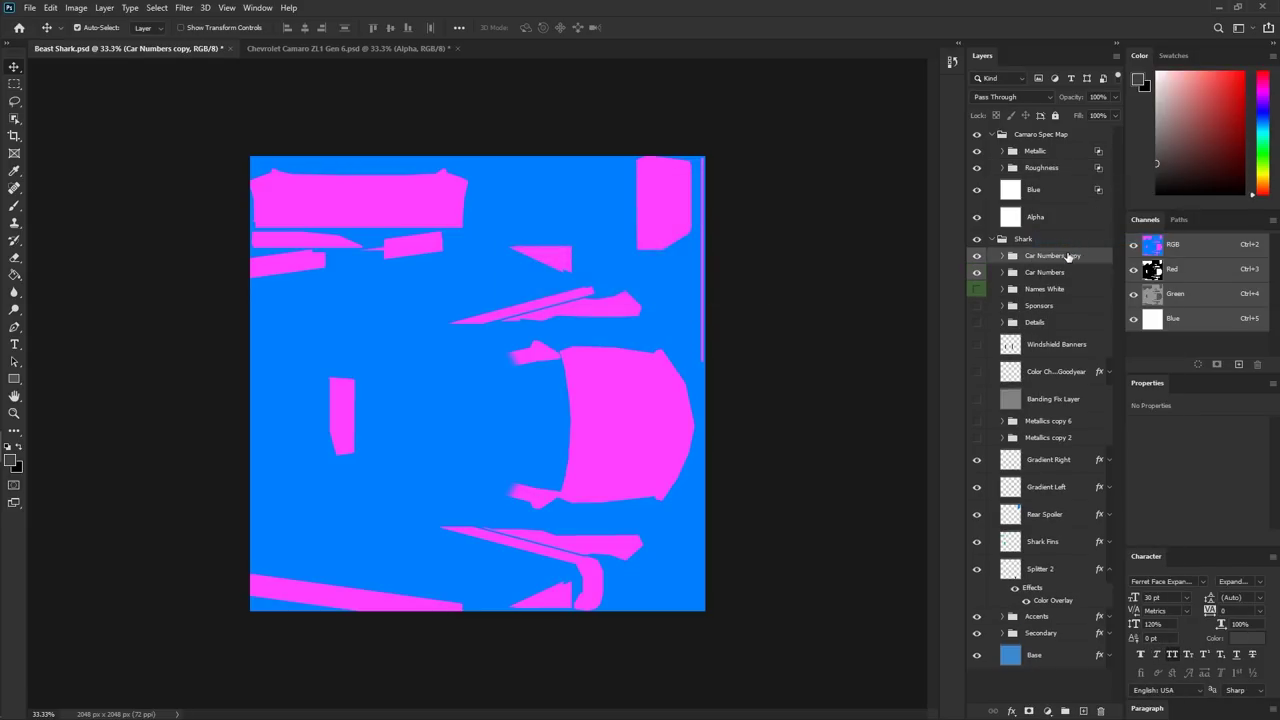
{"action": "right_click", "coordinate": [1068, 258]}
{"action": "left_click", "coordinate": [1076, 239]}
{"action": "key", "text": "Return"}
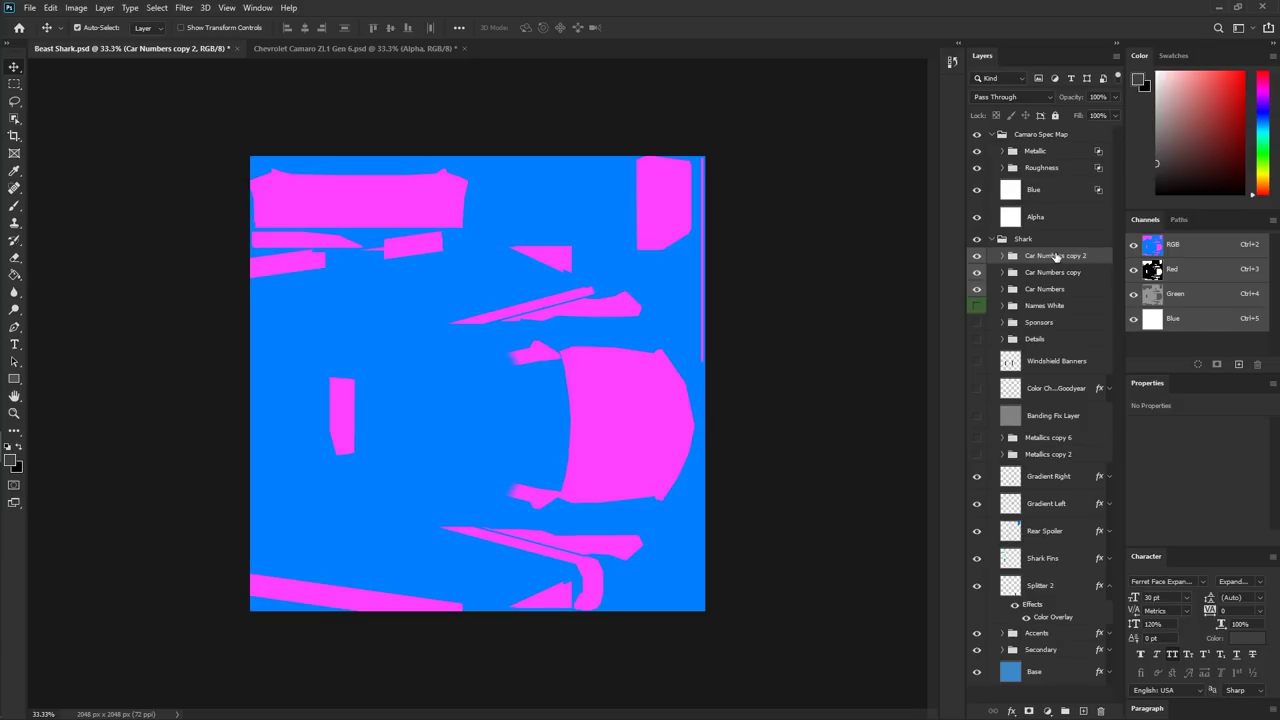
- Move Car Numbers copy 2 into the Metallic group and Car Numbers copy into the Roughness group
{"action": "left_click_drag", "start_coordinate": [1055, 257], "coordinate": [1051, 152]}
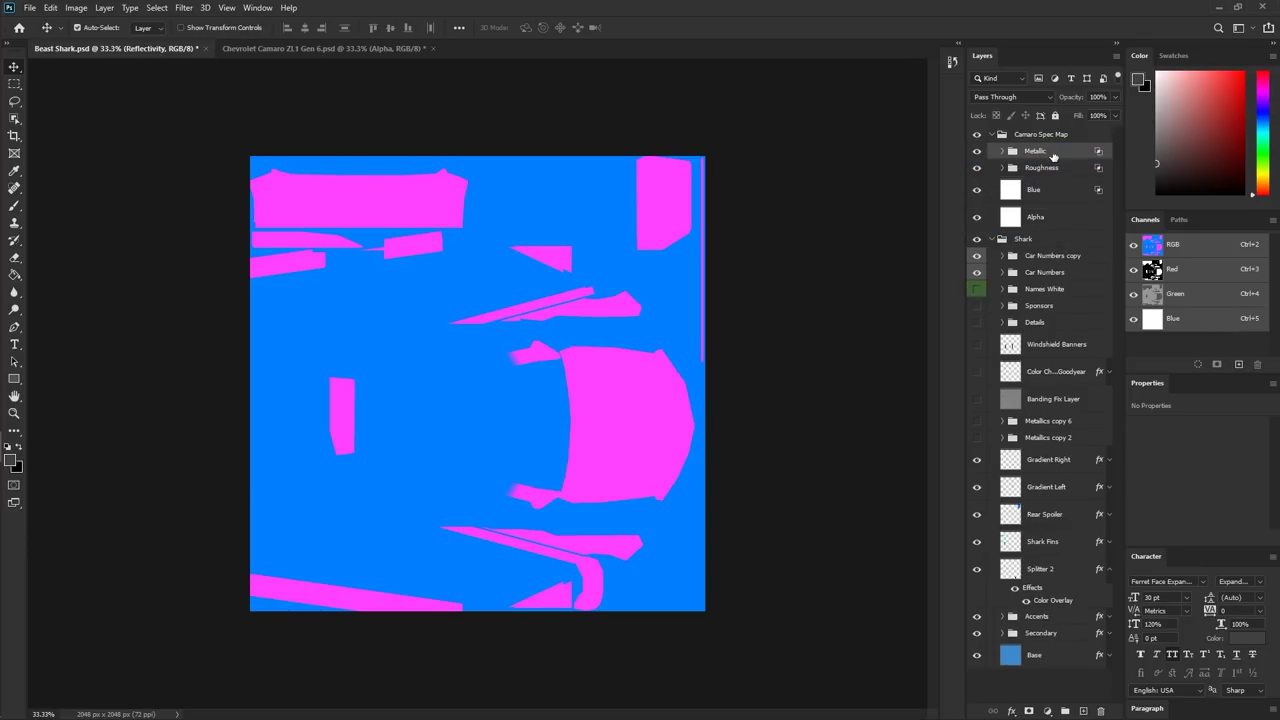
{"action": "left_click_drag", "start_coordinate": [1039, 258], "coordinate": [1043, 170]}
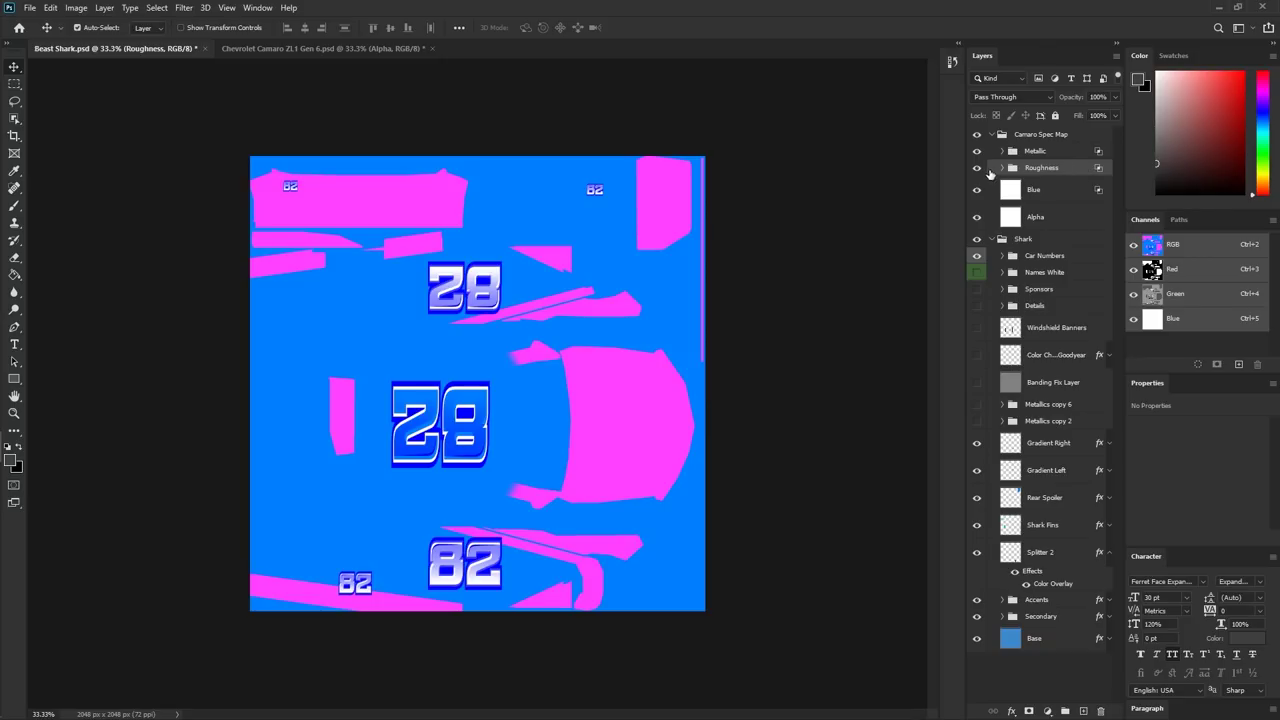
- Re-enable red and blue blending on the Roughness group, and green and blue blending on the Metallic group
{"action": "double_click", "coordinate": [1068, 172]}
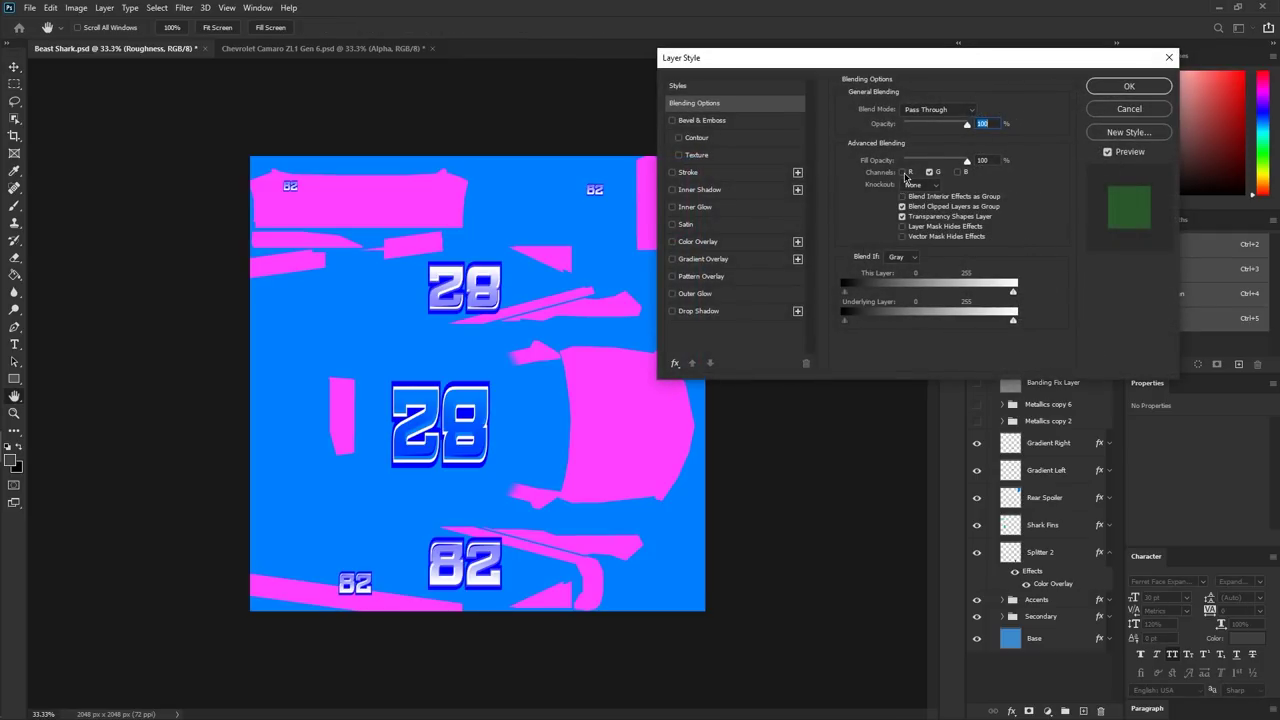
{"action": "left_click", "coordinate": [906, 172]}
{"action": "left_click", "coordinate": [958, 172]}
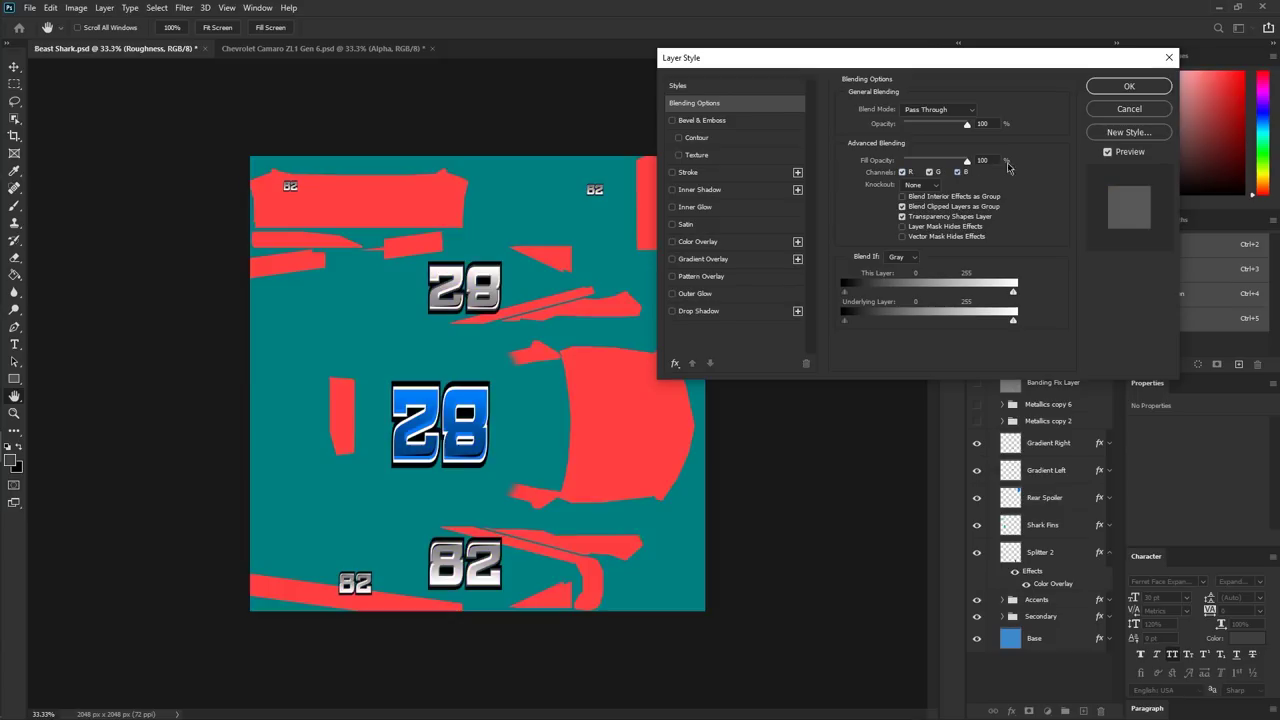
{"action": "left_click", "coordinate": [1108, 87]}
{"action": "double_click", "coordinate": [1064, 156]}
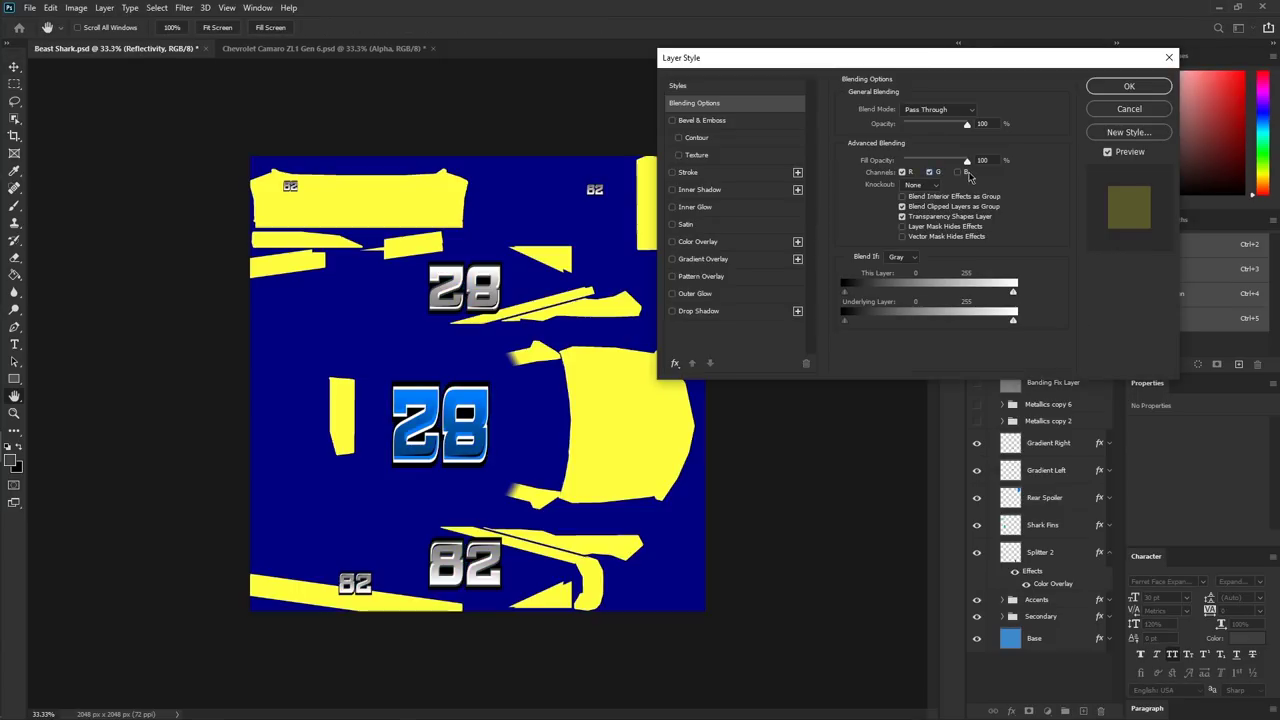
{"action": "left_click", "coordinate": [958, 172]}
{"action": "left_click", "coordinate": [1129, 86]}
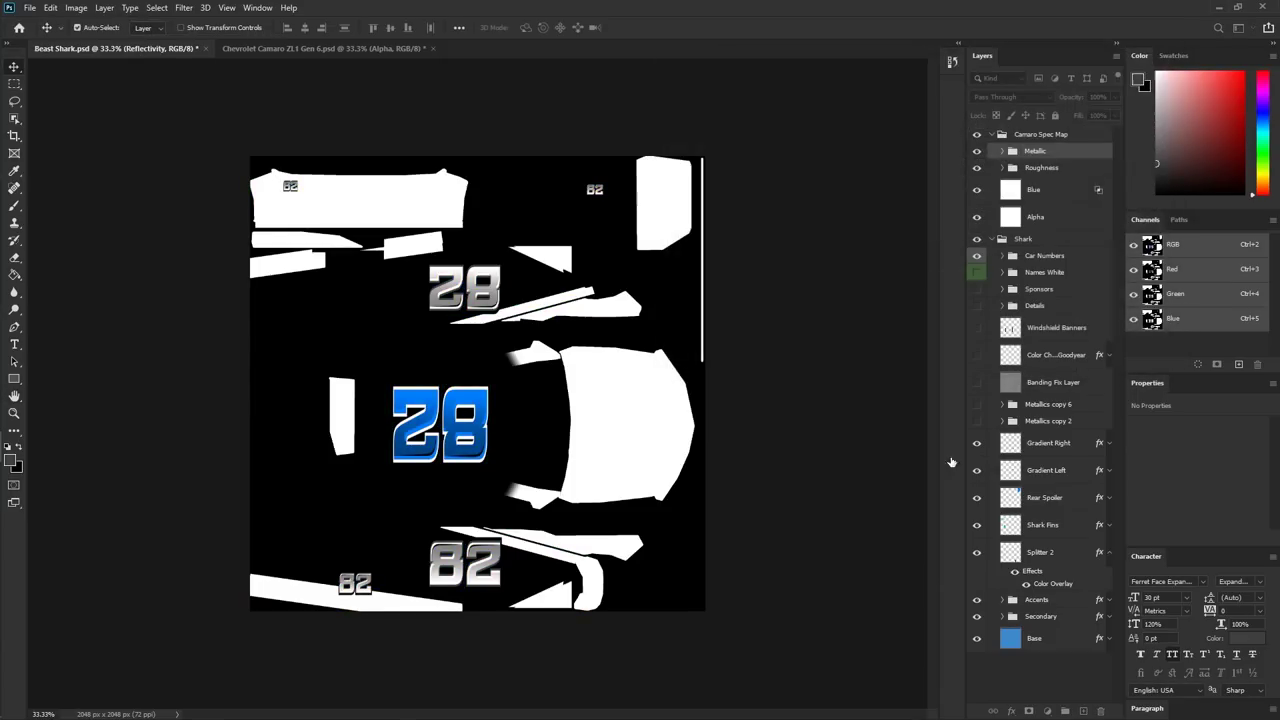
- Apply a 000000 Color Overlay to the Car Numbers copy 2 group inside Metallic
{"action": "left_click", "coordinate": [999, 169]}
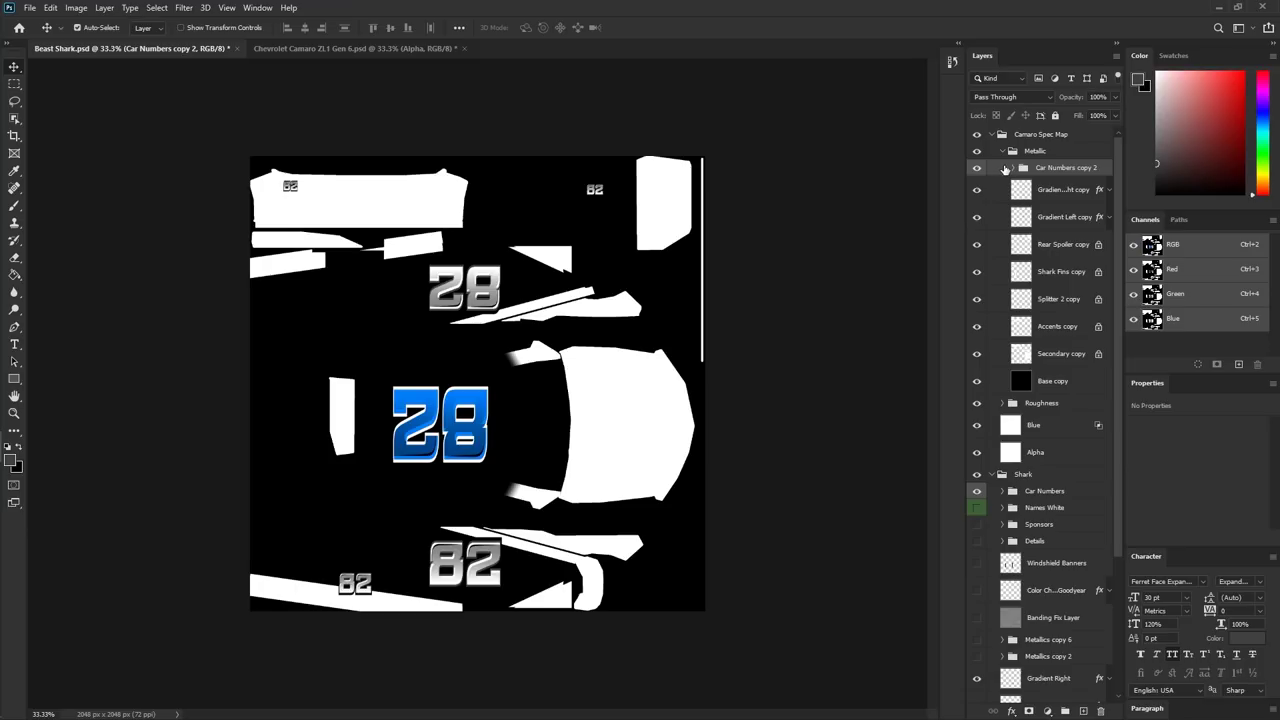
{"action": "double_click", "coordinate": [999, 169]}
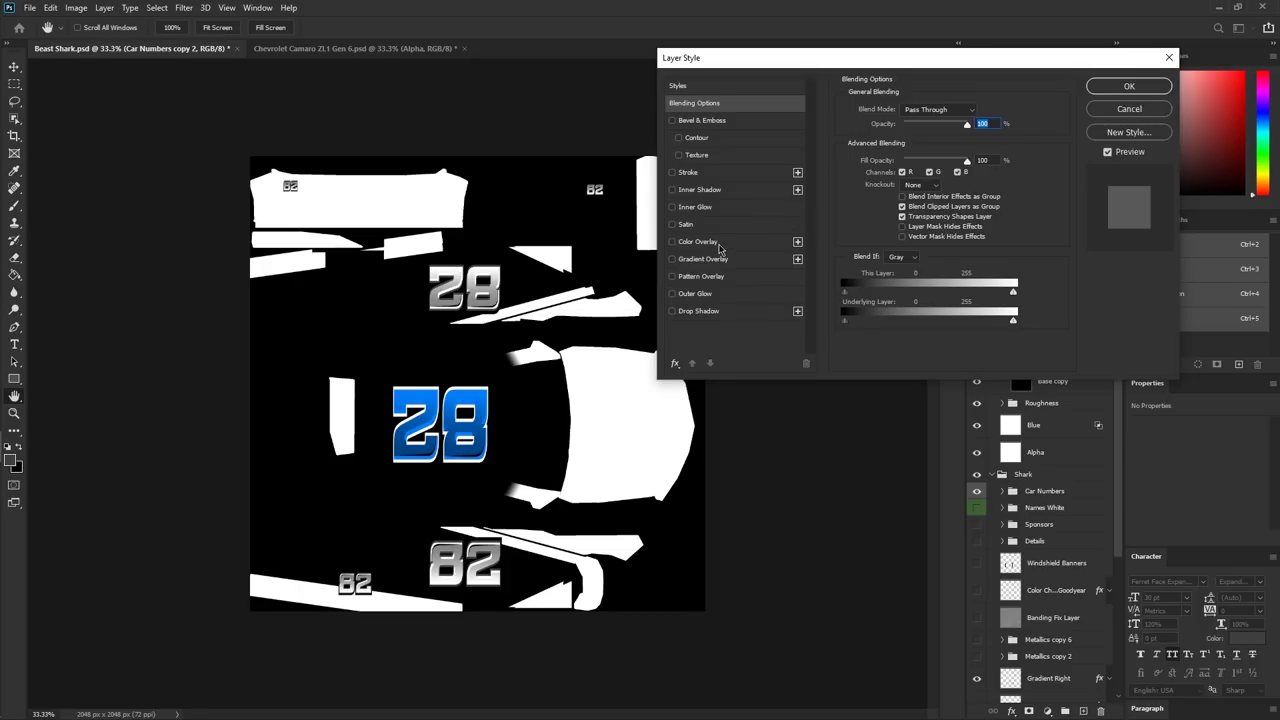
{"action": "left_click", "coordinate": [697, 242]}
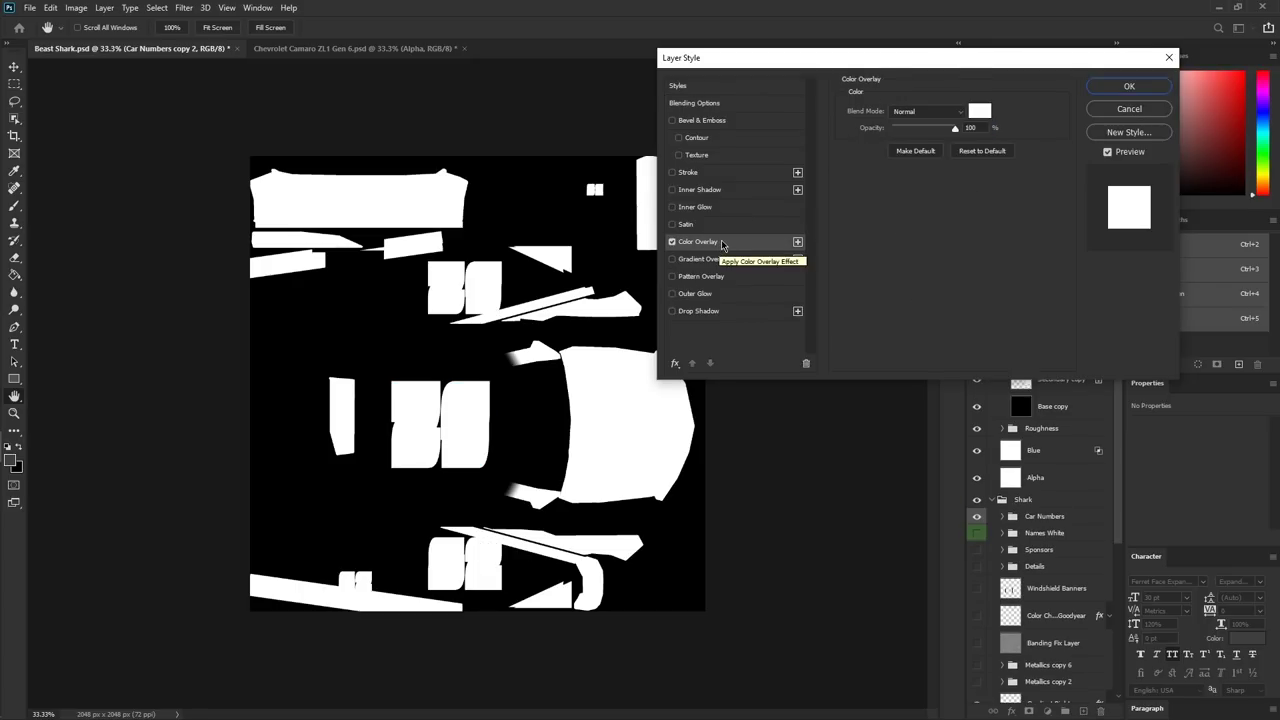
{"action": "left_click", "coordinate": [981, 112]}
{"action": "type", "text": "000000"}
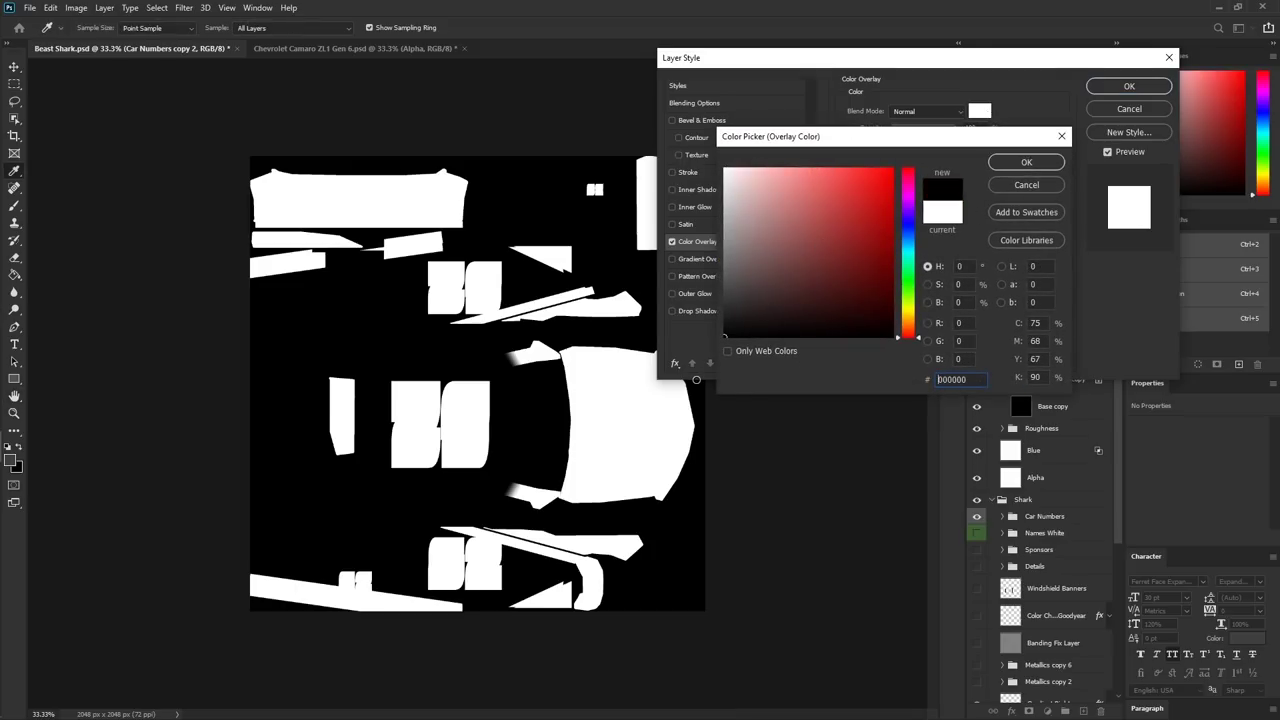
{"action": "key", "text": "Return"}
{"action": "key", "text": "Return"}
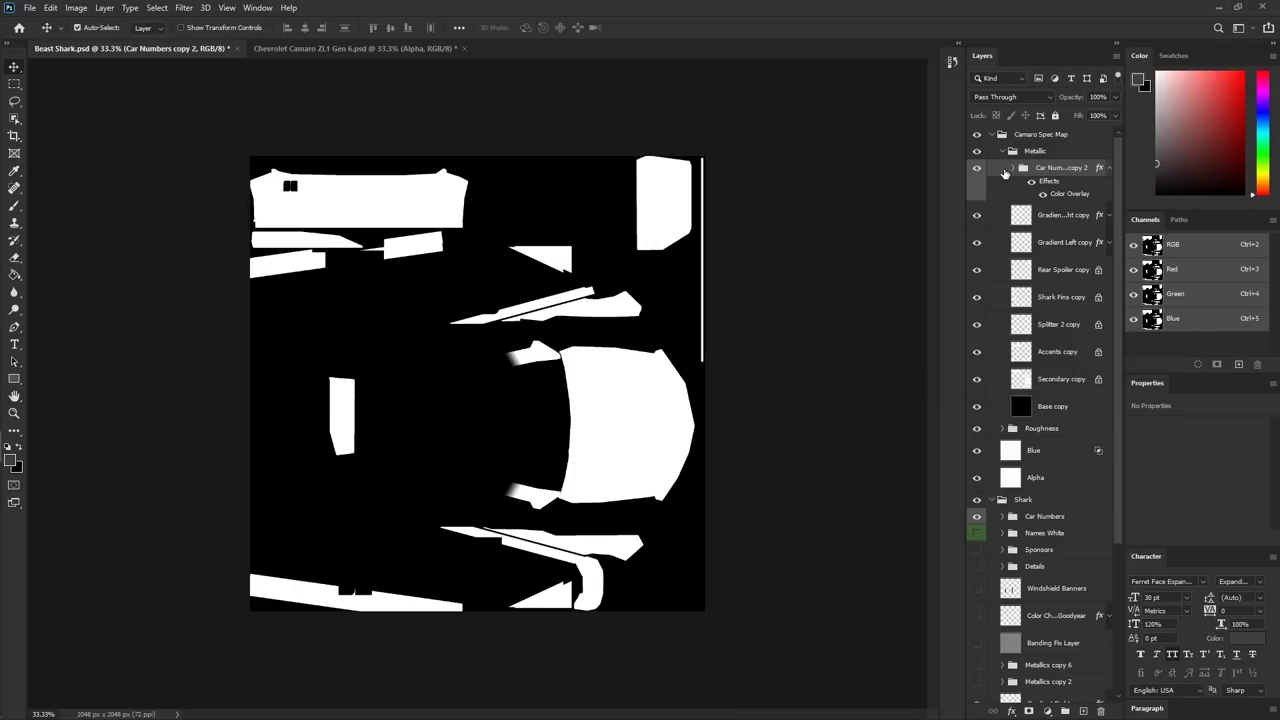
- Convert Car Numbers copy 2 to a smart object, rasterize it, and collapse the Metallic group
{"action": "right_click", "coordinate": [1005, 170]}
{"action": "left_click", "coordinate": [1050, 343]}
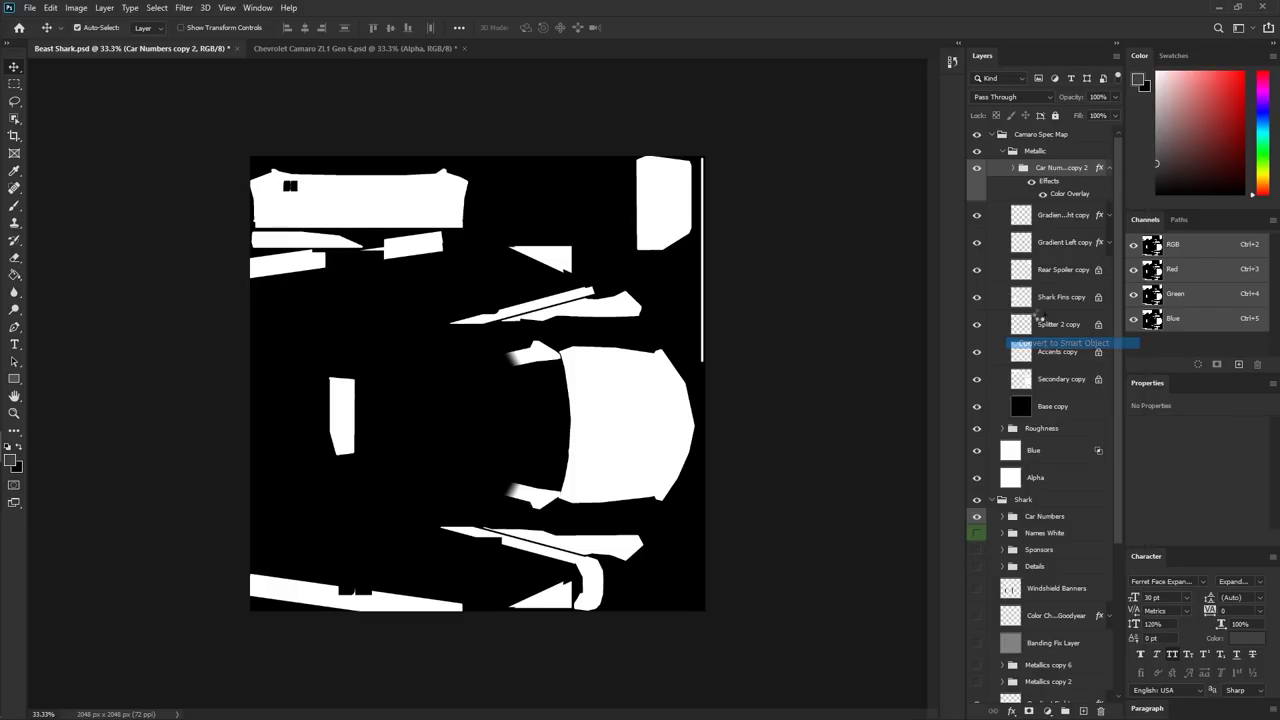
{"action": "right_click", "coordinate": [998, 160]}
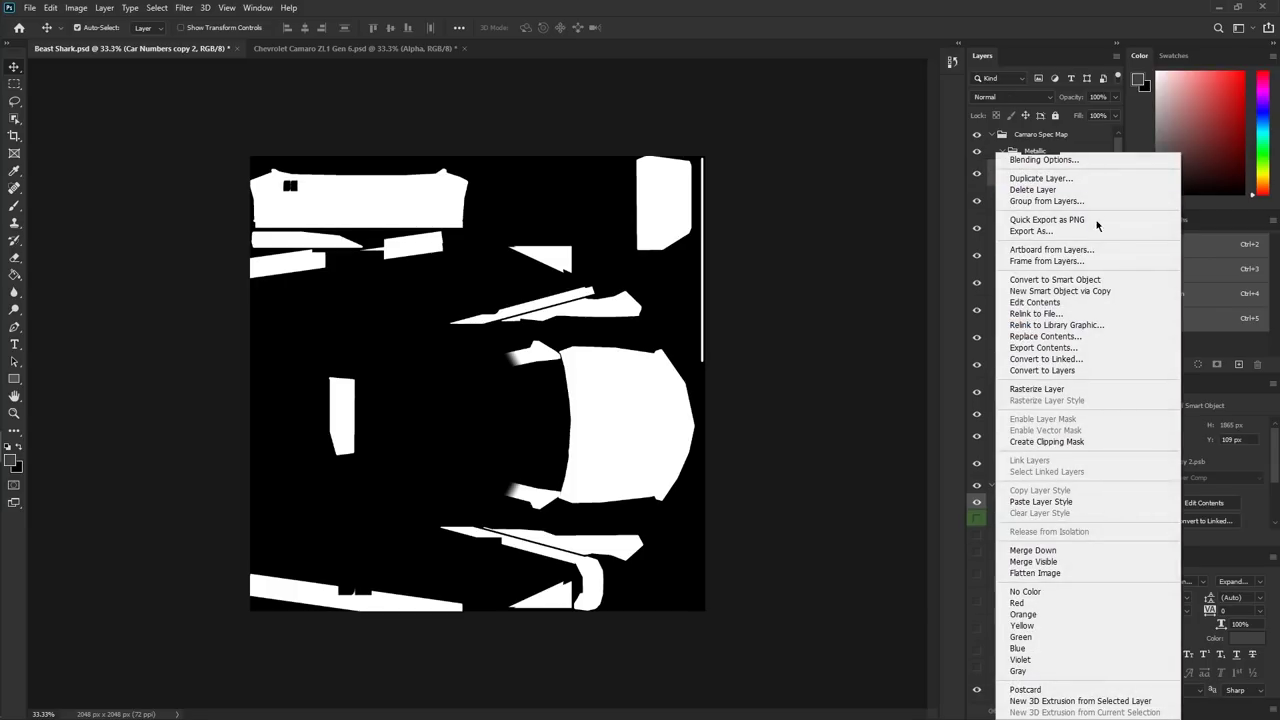
{"action": "left_click", "coordinate": [1050, 389]}
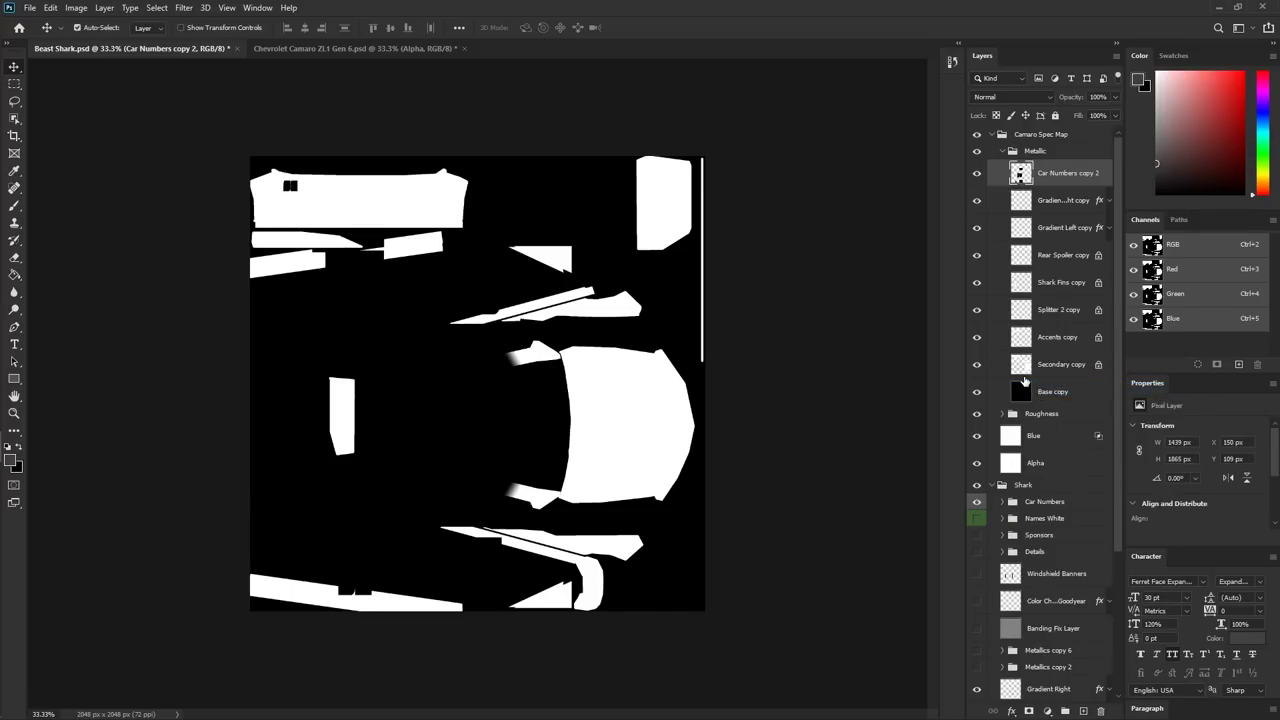
{"action": "left_click", "coordinate": [1003, 151]}
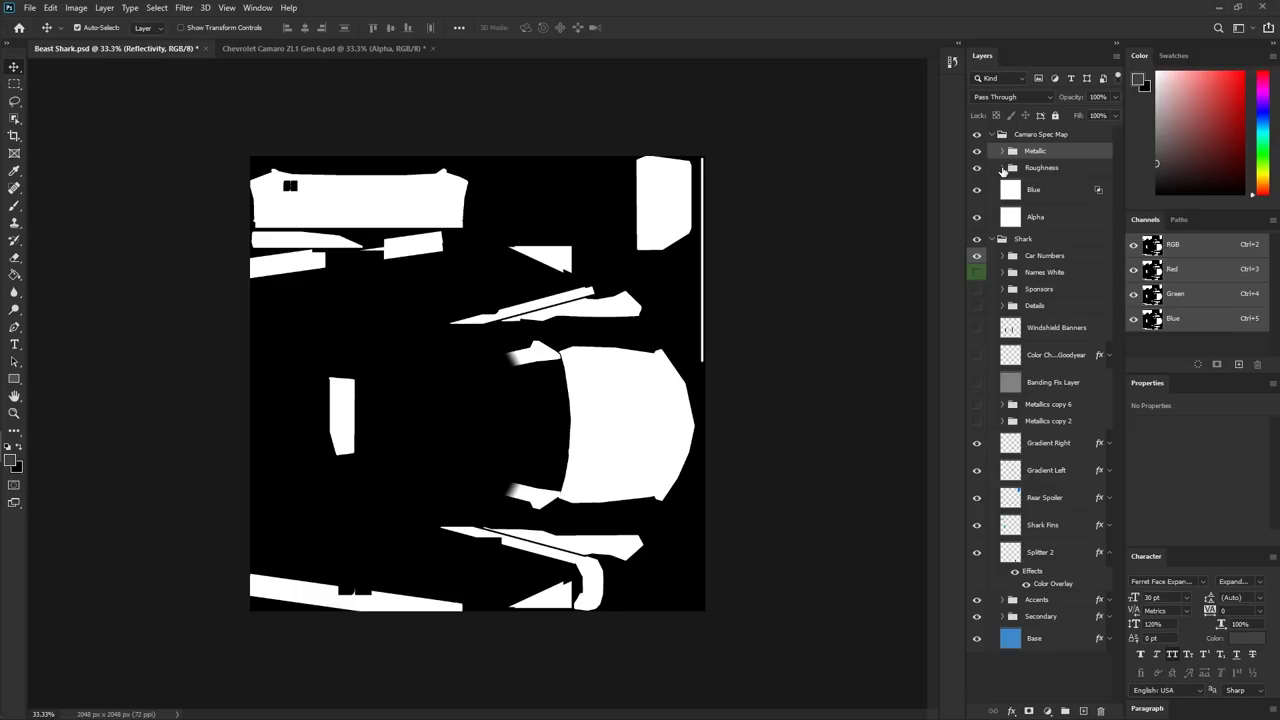
- Hide Metallic and apply a Color Overlay of RGB 37, 37, 37 to the Car Numbers copy group inside Roughness
{"action": "left_click", "coordinate": [977, 151]}
{"action": "left_click", "coordinate": [1002, 167]}
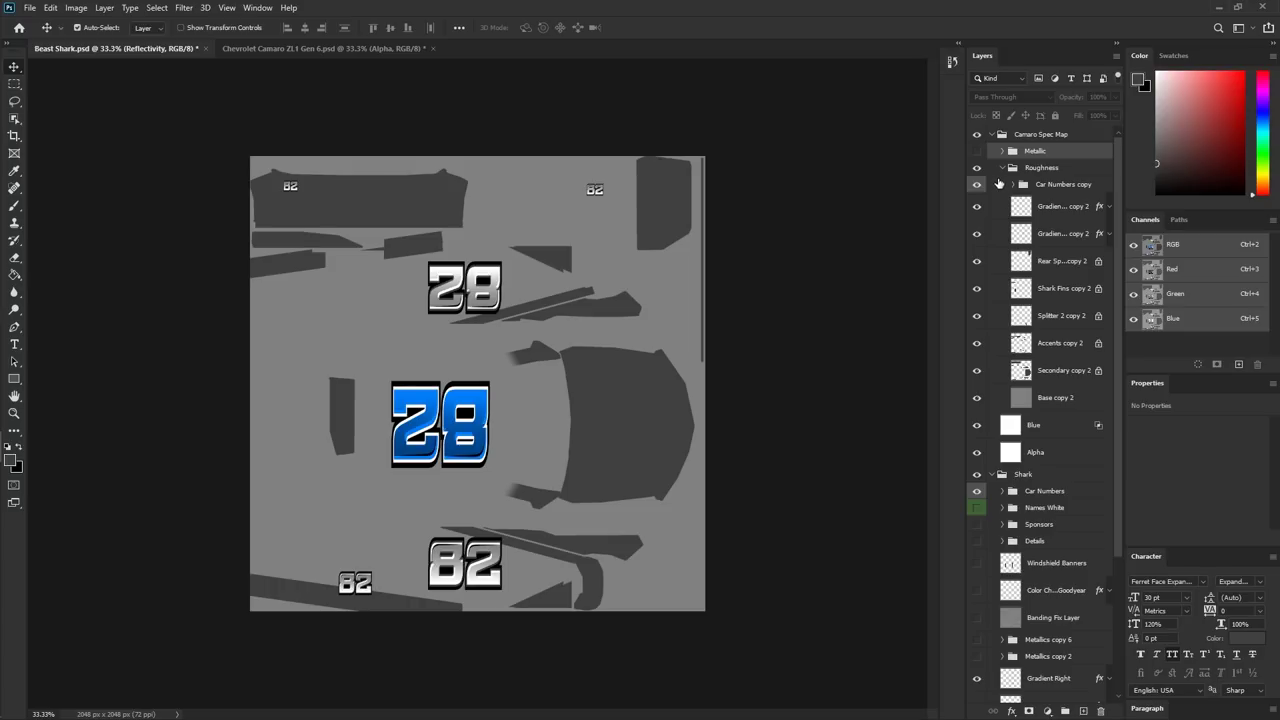
{"action": "double_click", "coordinate": [1088, 184]}
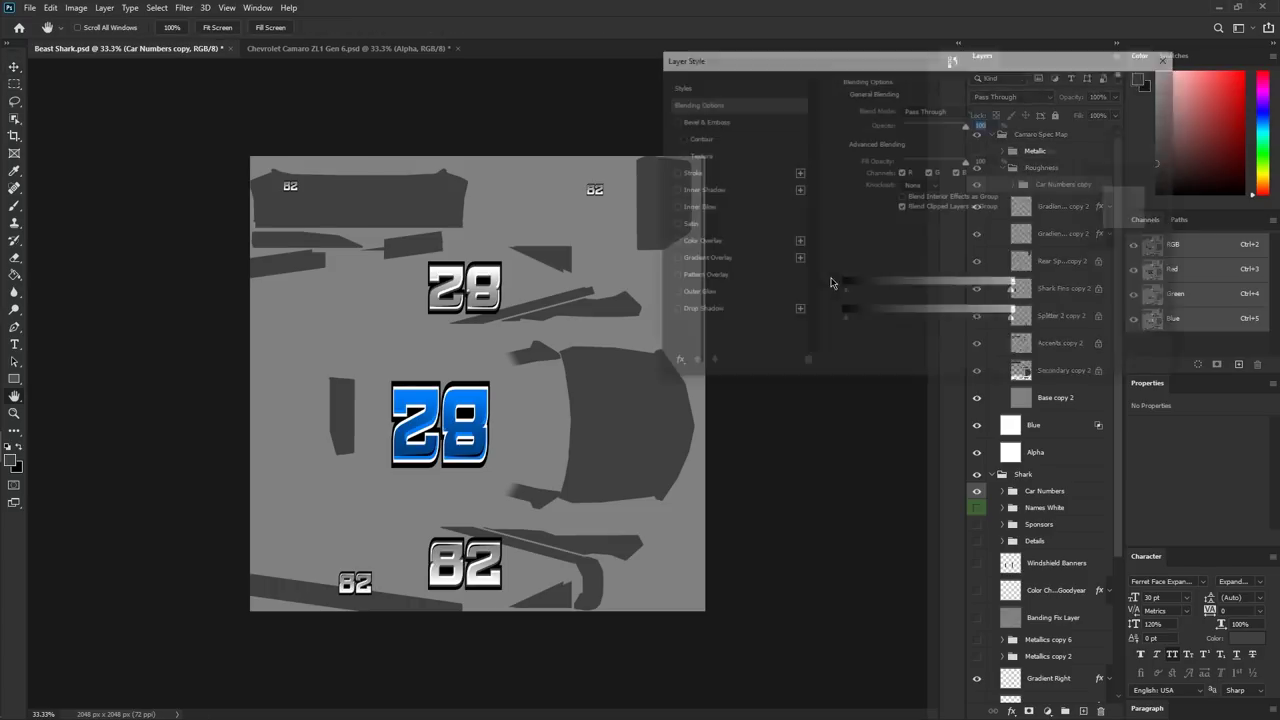
{"action": "left_click", "coordinate": [783, 244]}
{"action": "left_click", "coordinate": [980, 111]}
{"action": "left_click", "coordinate": [958, 323]}
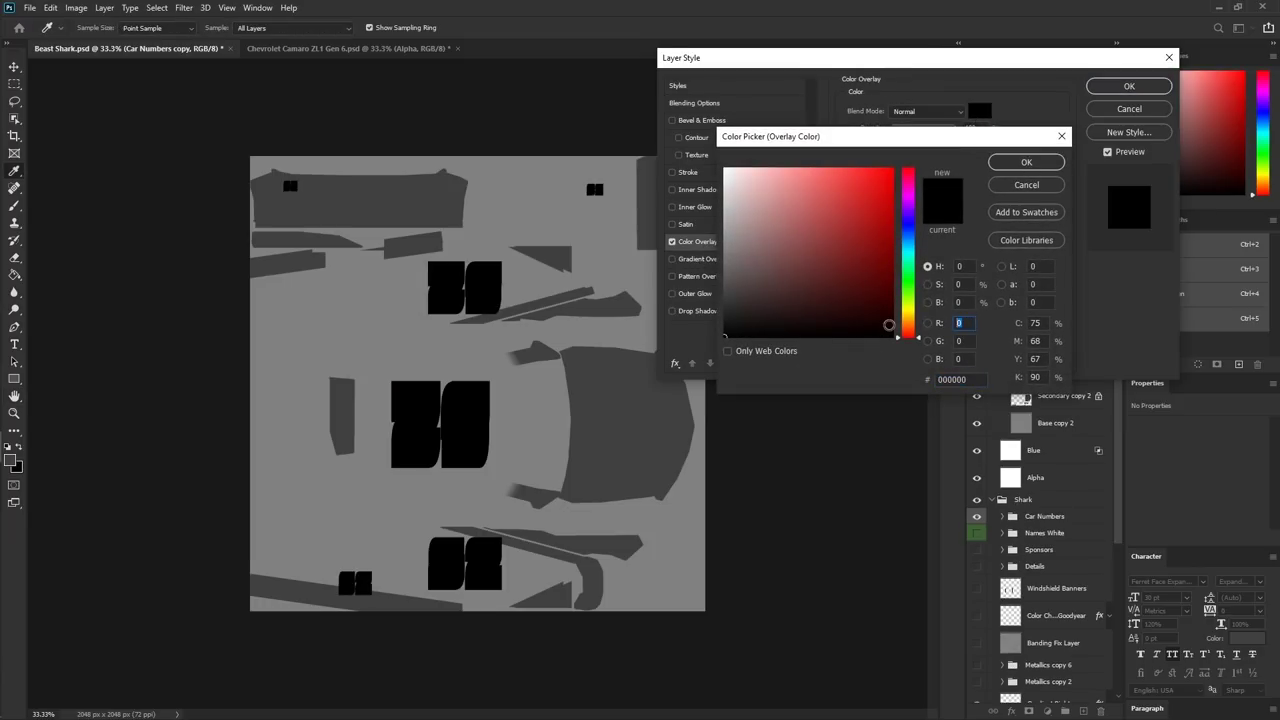
{"action": "type", "text": "37"}
{"action": "key", "text": "Tab"}
{"action": "type", "text": "37"}
{"action": "key", "text": "Tab"}
{"action": "type", "text": "37"}
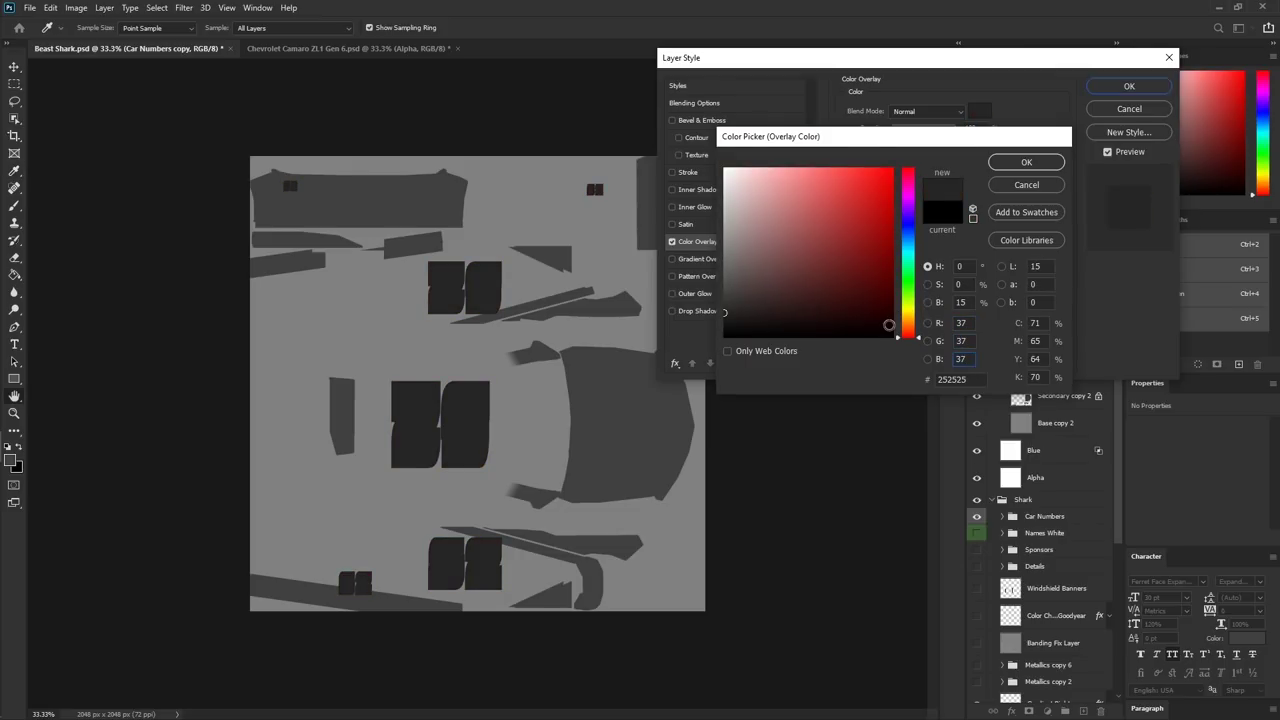
{"action": "key", "text": "Return"}
{"action": "key", "text": "Return"}
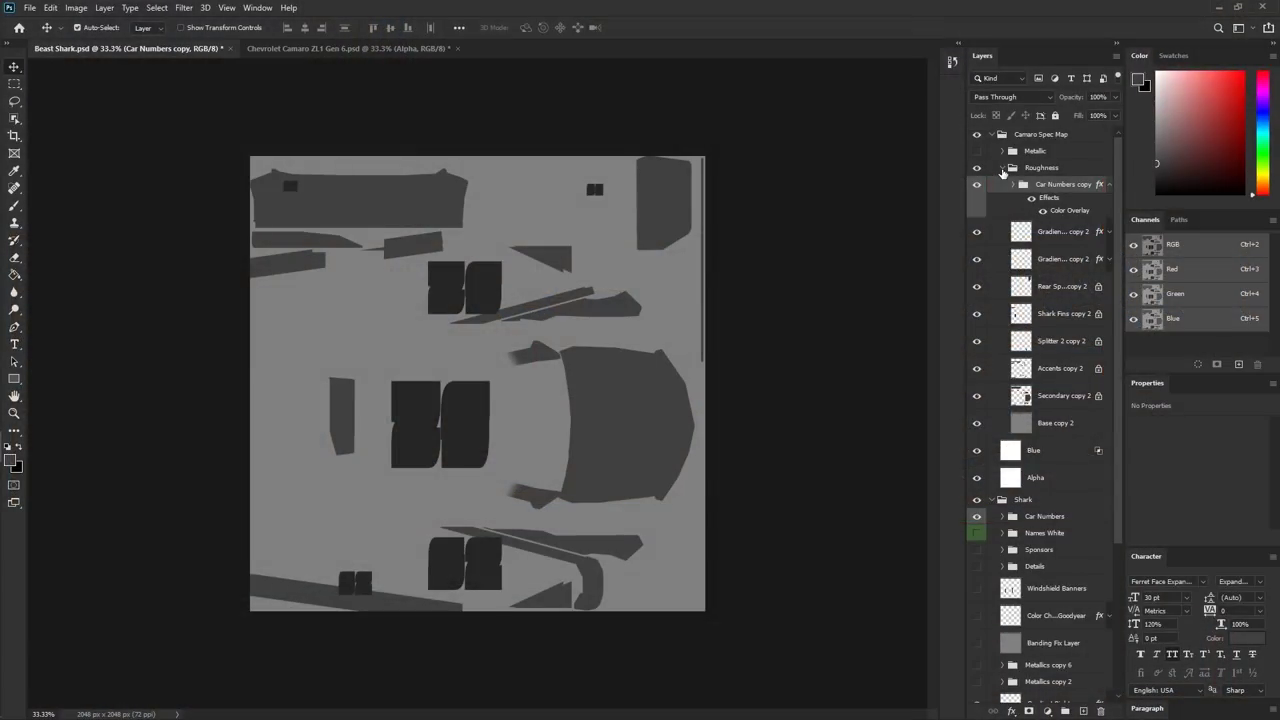
- Collapse the Roughness group and limit its blending to the green channel by excluding red and blue
{"action": "left_click", "coordinate": [1002, 167]}
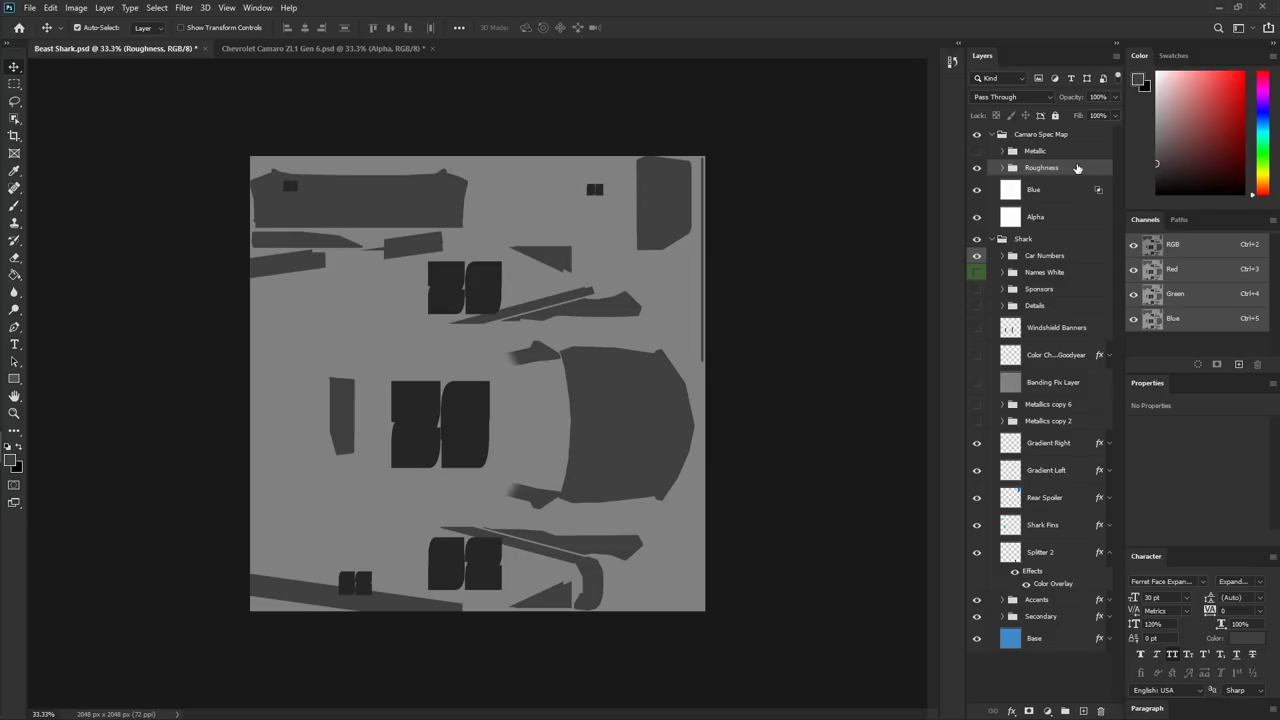
{"action": "double_click", "coordinate": [1075, 177]}
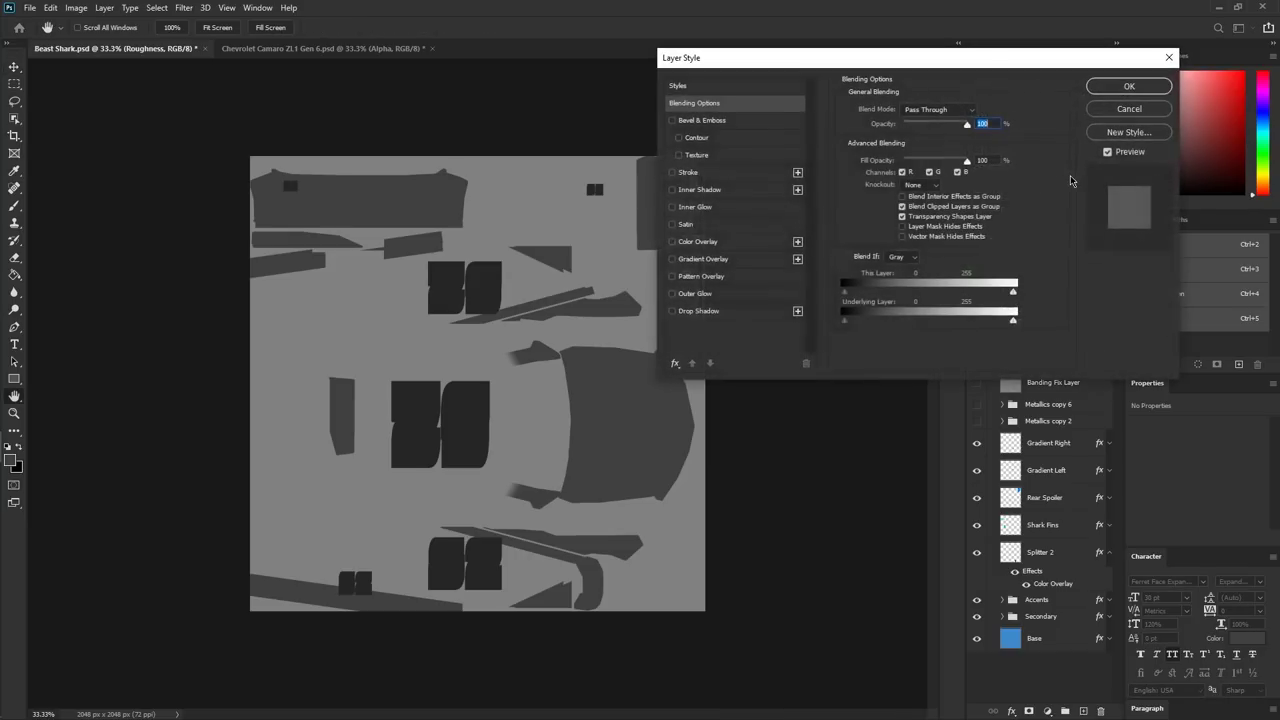
{"action": "left_click", "coordinate": [902, 172]}
{"action": "left_click", "coordinate": [957, 172]}
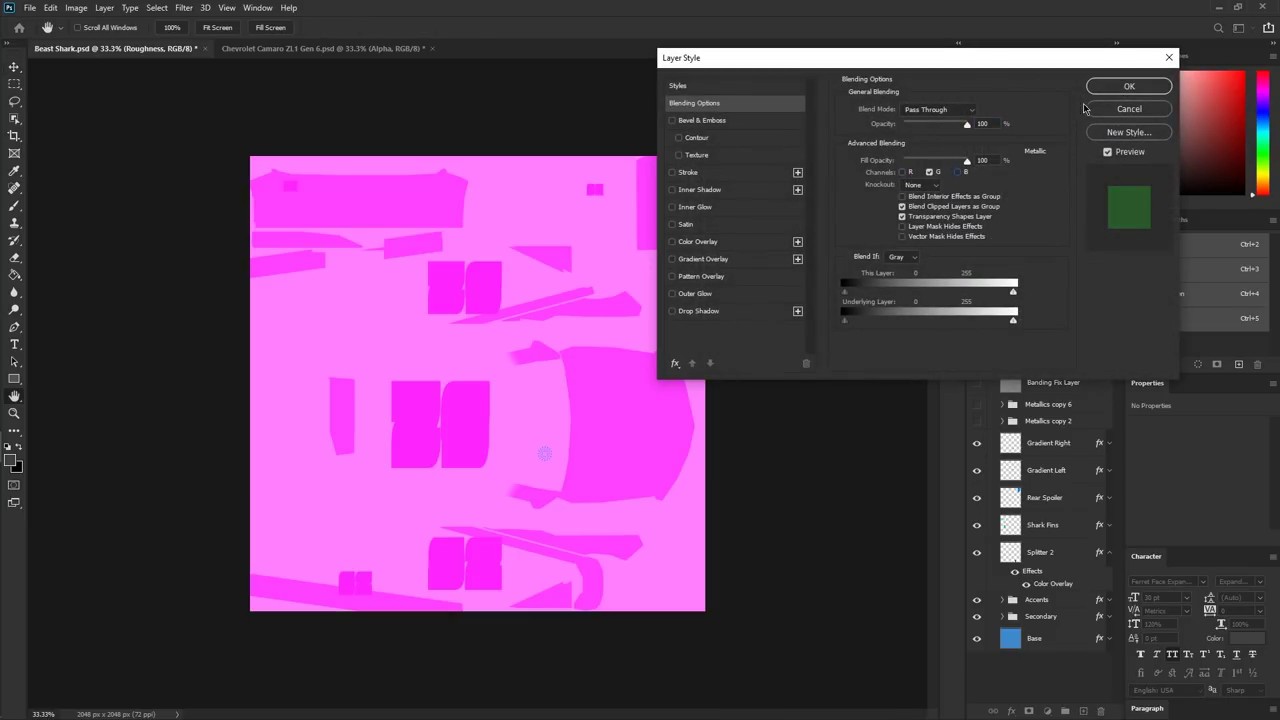
{"action": "left_click", "coordinate": [1108, 90]}
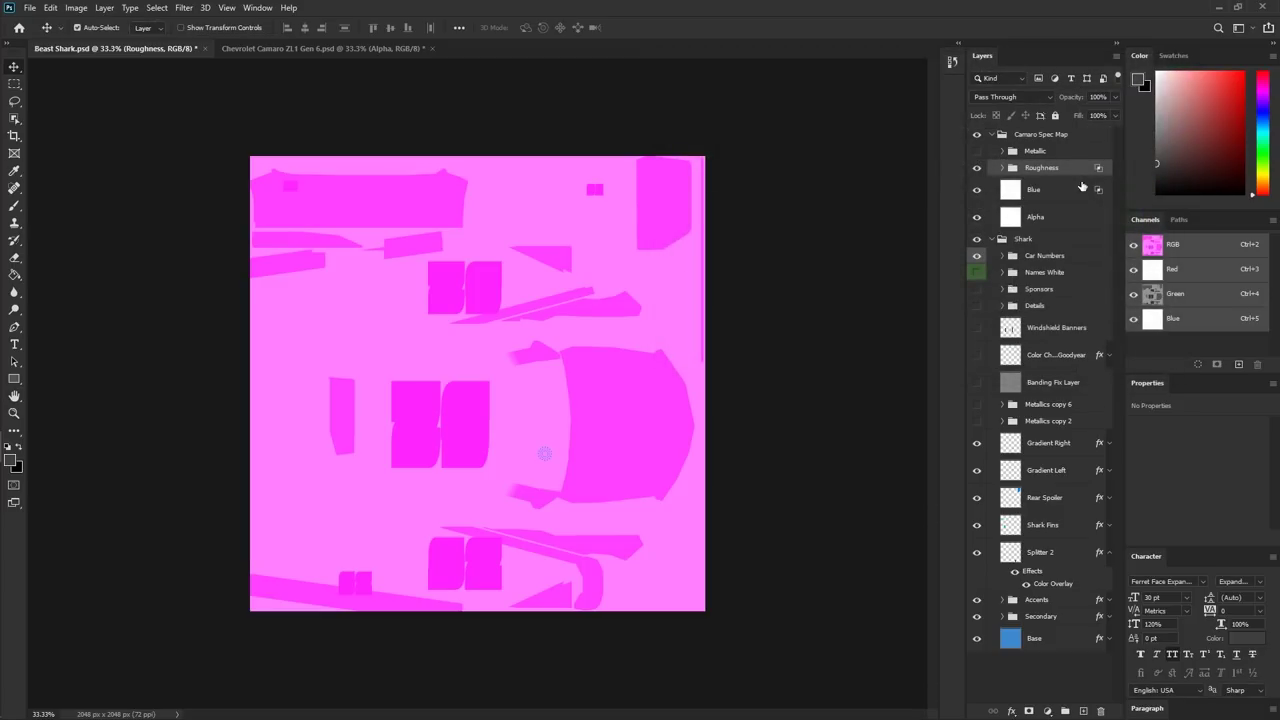
- Show the Metallic group and limit its blending to the red channel by excluding green and blue
{"action": "left_click", "coordinate": [977, 167]}
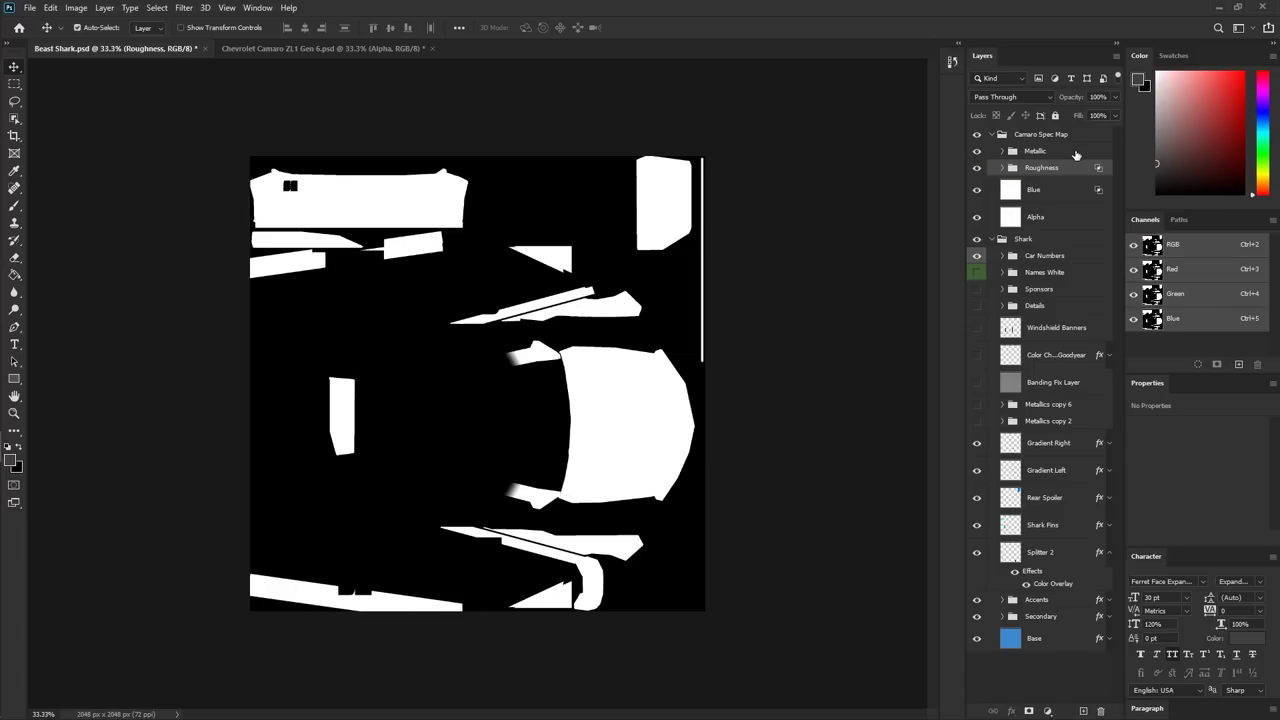
{"action": "double_click", "coordinate": [1076, 154]}
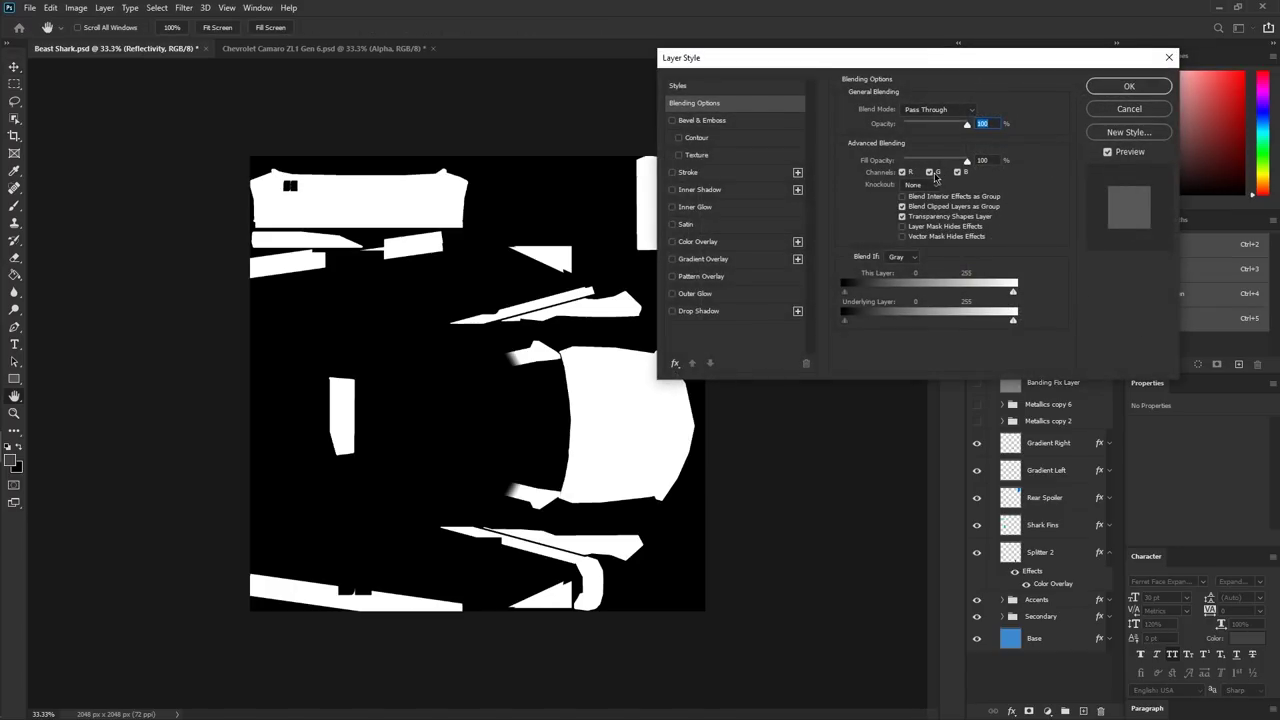
{"action": "left_click", "coordinate": [930, 172]}
{"action": "left_click", "coordinate": [957, 172]}
{"action": "left_click", "coordinate": [1096, 94]}
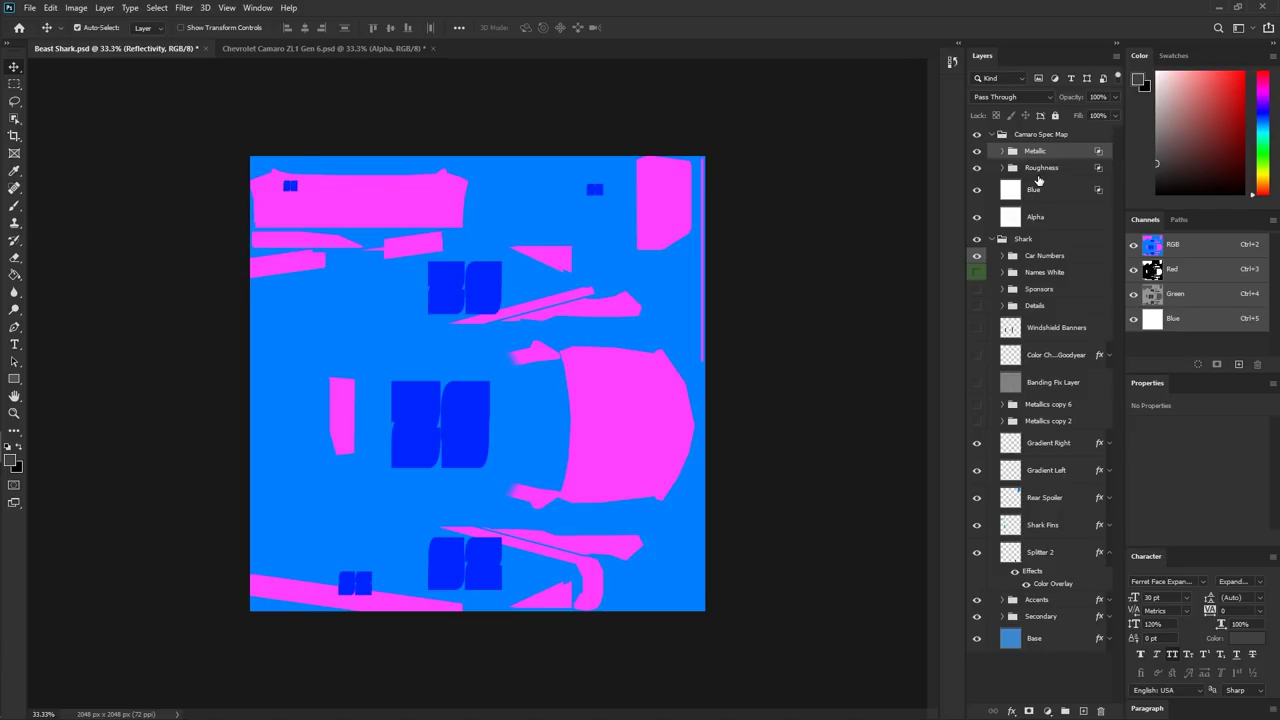
- Collapse the Camaro Spec Map group, hide the Car Numbers and Shark groups, and leave only the spec map shown
{"action": "left_click", "coordinate": [984, 137]}
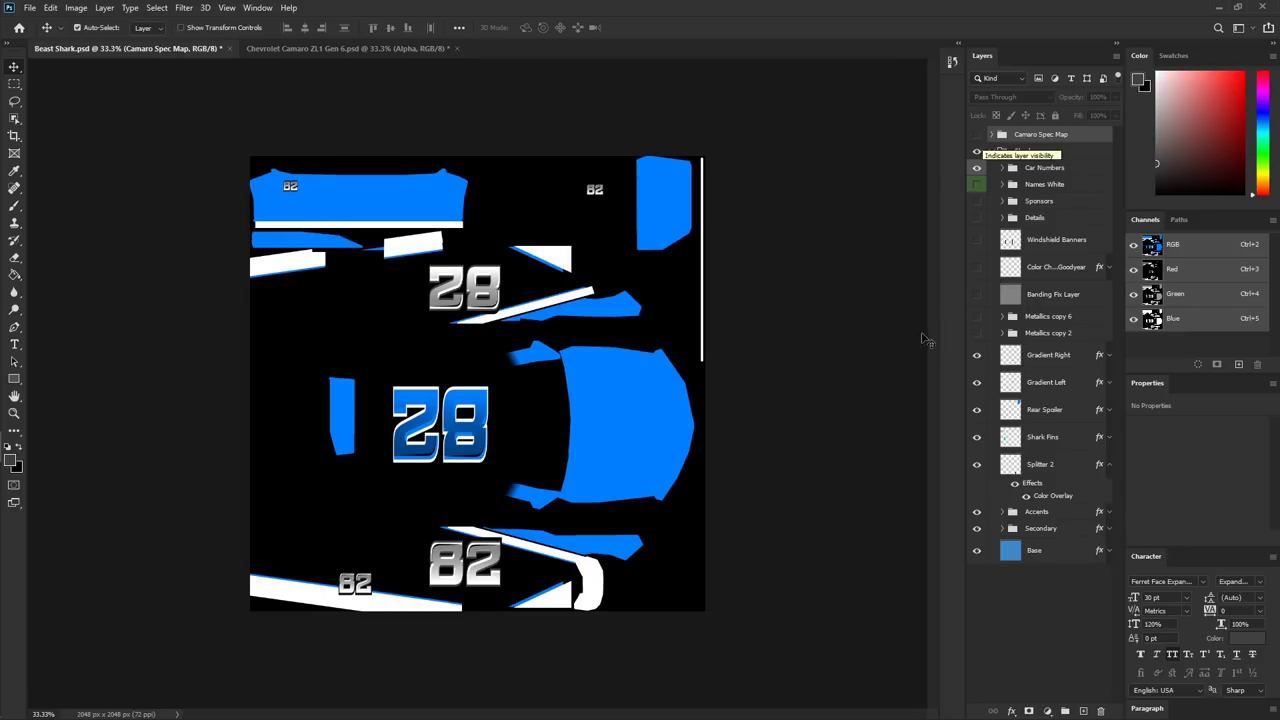
{"action": "left_click", "coordinate": [978, 168]}
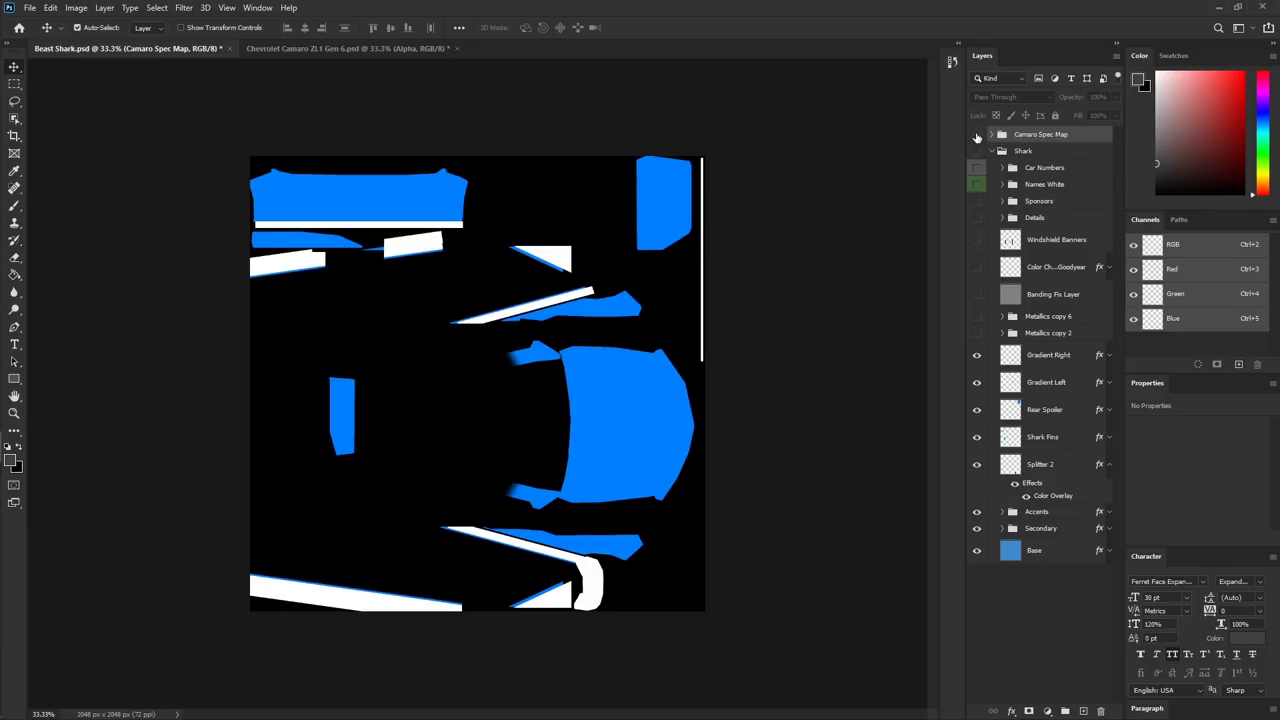
{"action": "left_click", "coordinate": [977, 135]}
{"action": "key", "text": "F2"}
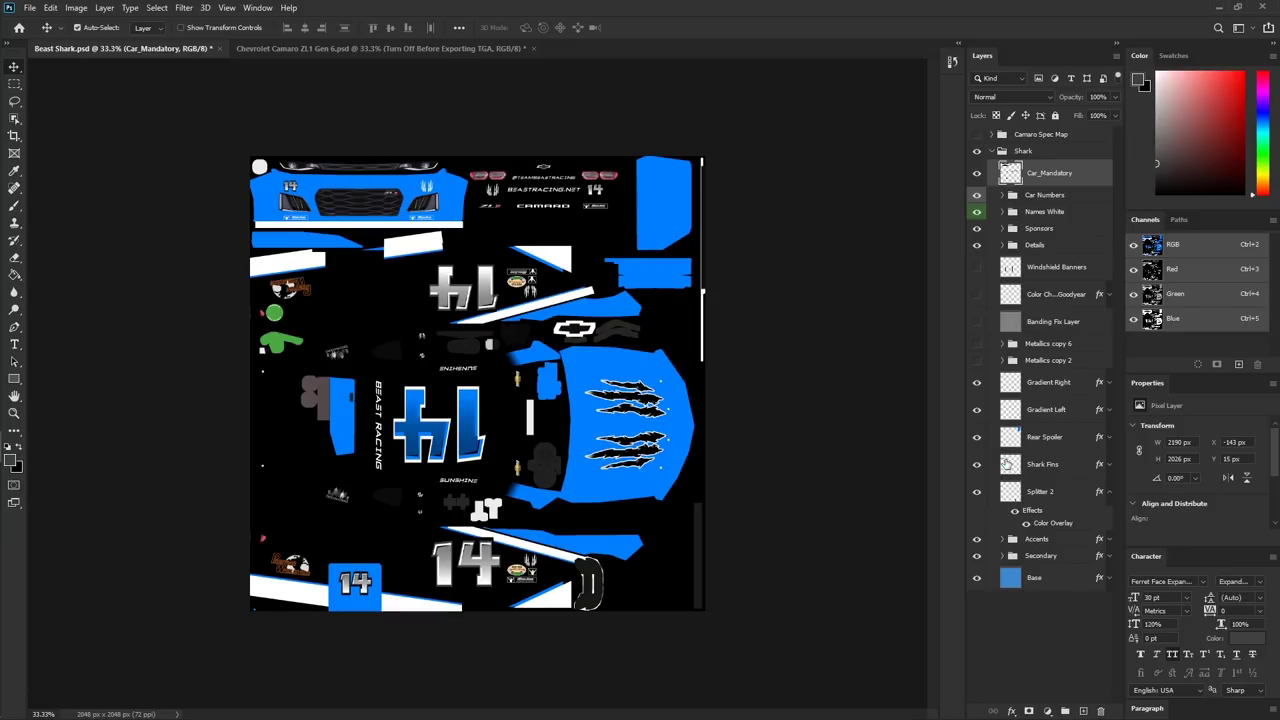
- Combine the layers and groups from Car_Mandatory through Details into one smart object and rasterize it
{"action": "left_click", "coordinate": [1037, 198]}
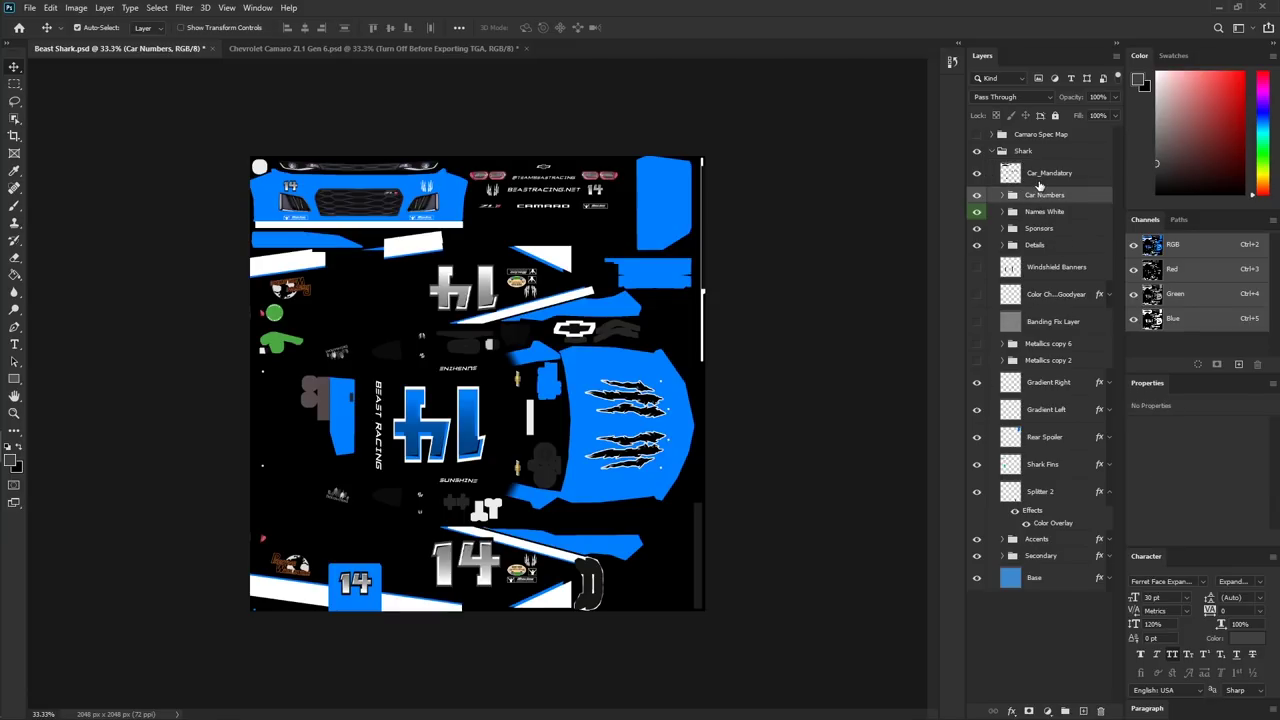
{"action": "key", "text": "alt+bracketright"}
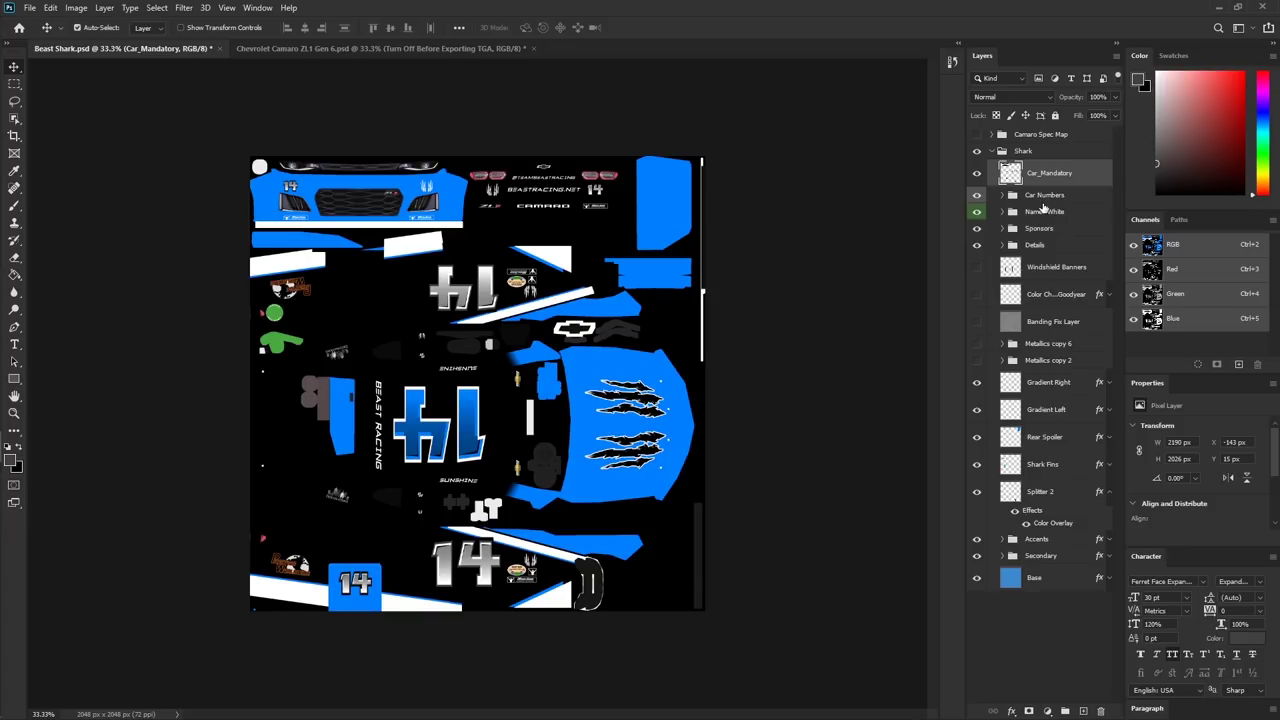
{"action": "left_click", "coordinate": [1038, 246], "text": "shift"}
{"action": "right_click", "coordinate": [1044, 220]}
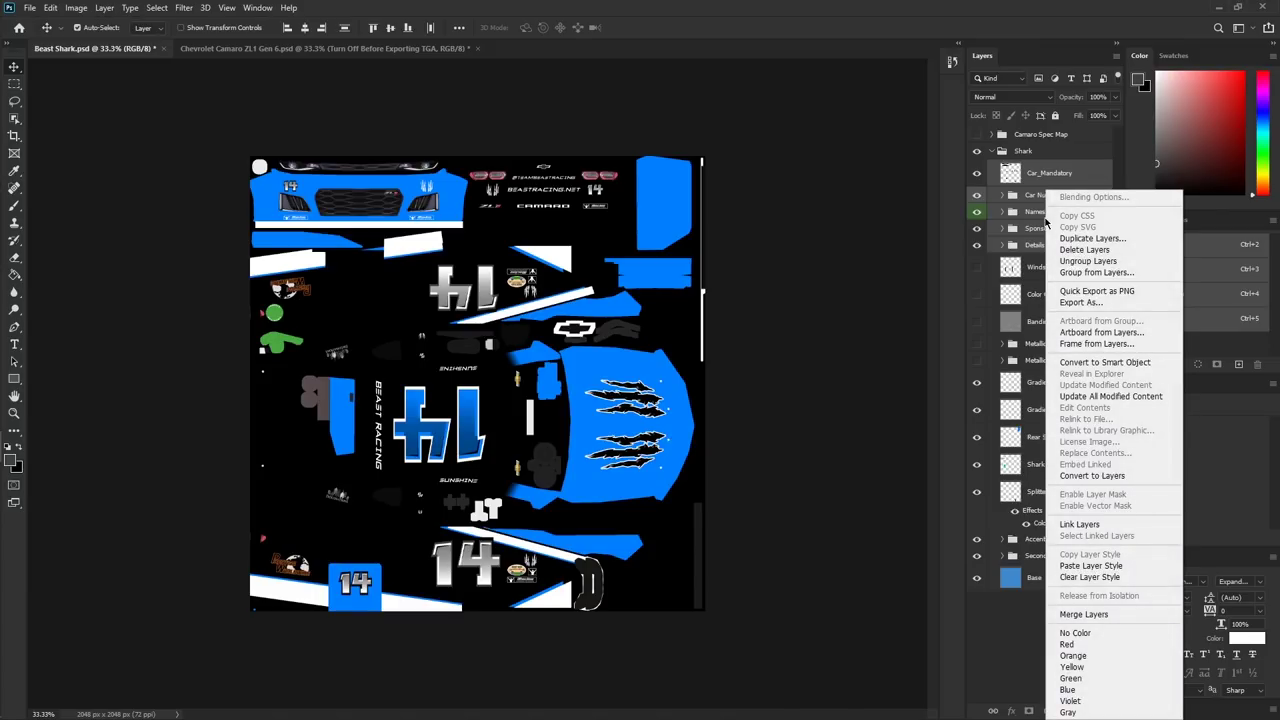
{"action": "left_click", "coordinate": [1108, 363]}
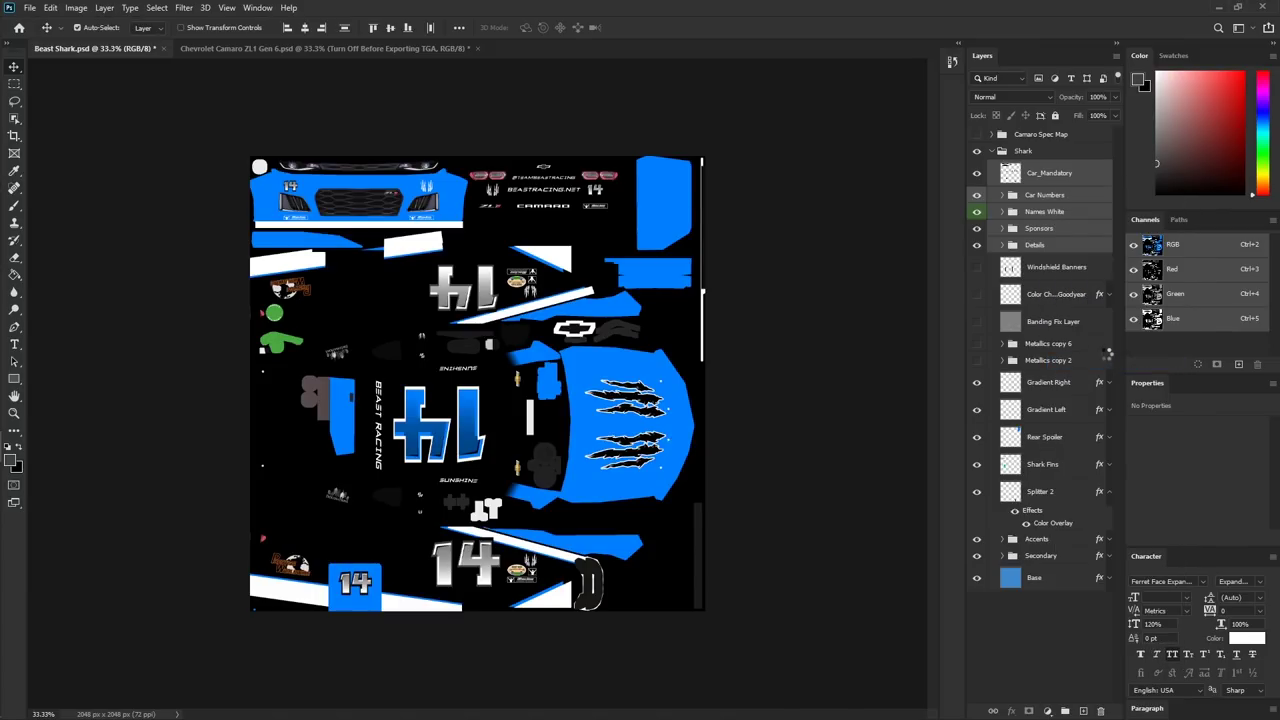
{"action": "right_click", "coordinate": [1060, 176]}
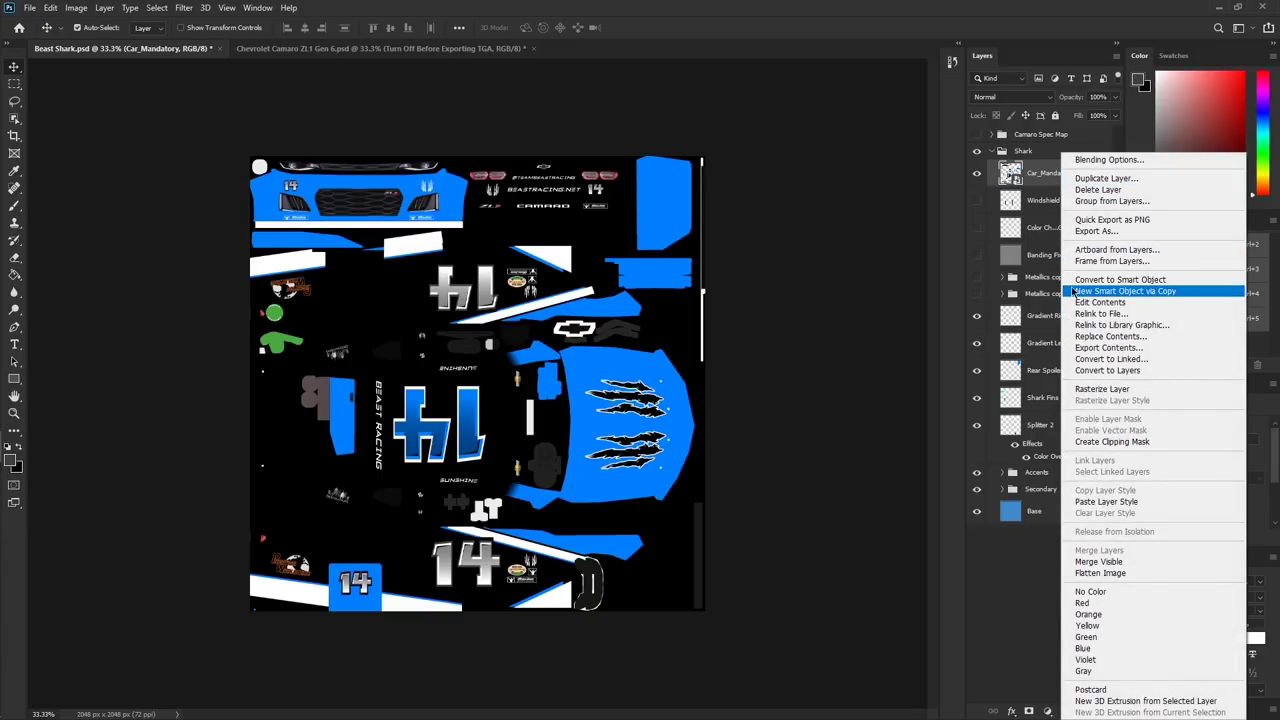
{"action": "left_click", "coordinate": [1101, 389]}
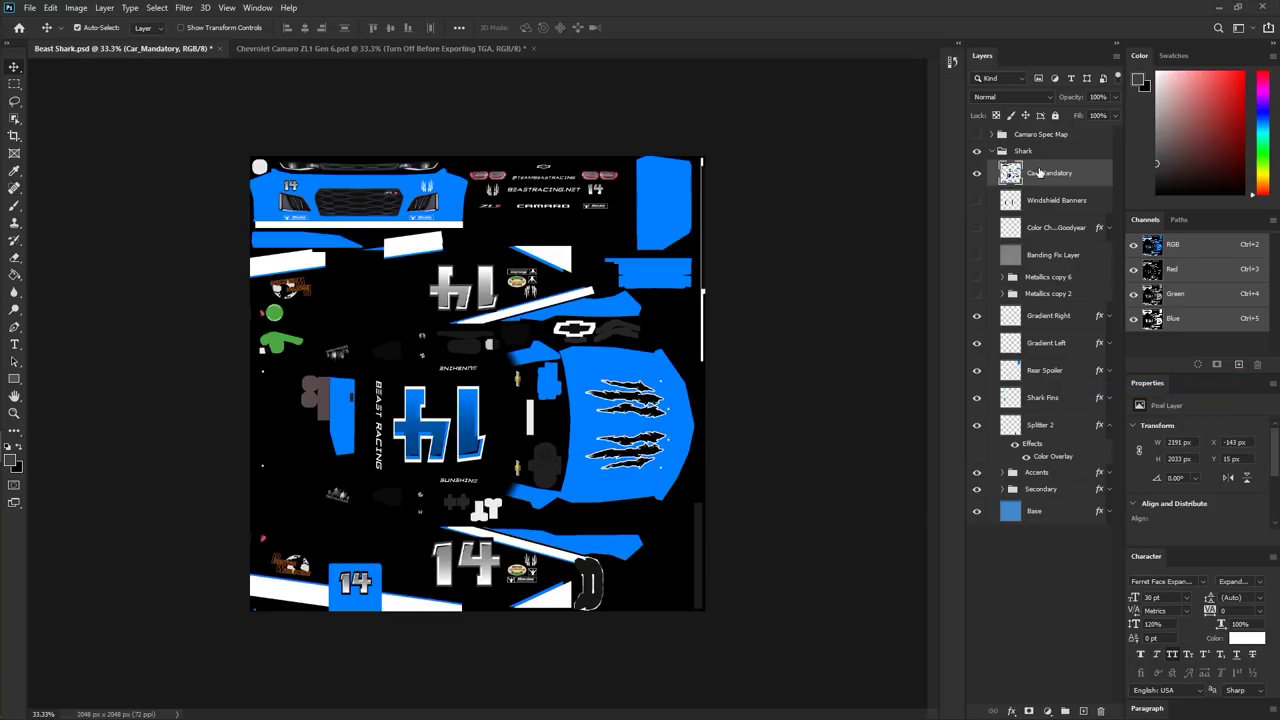
- Duplicate the combined Car_Mandatory layer twice, keeping the default copy names
{"action": "right_click", "coordinate": [1042, 174]}
{"action": "left_click", "coordinate": [1082, 232]}
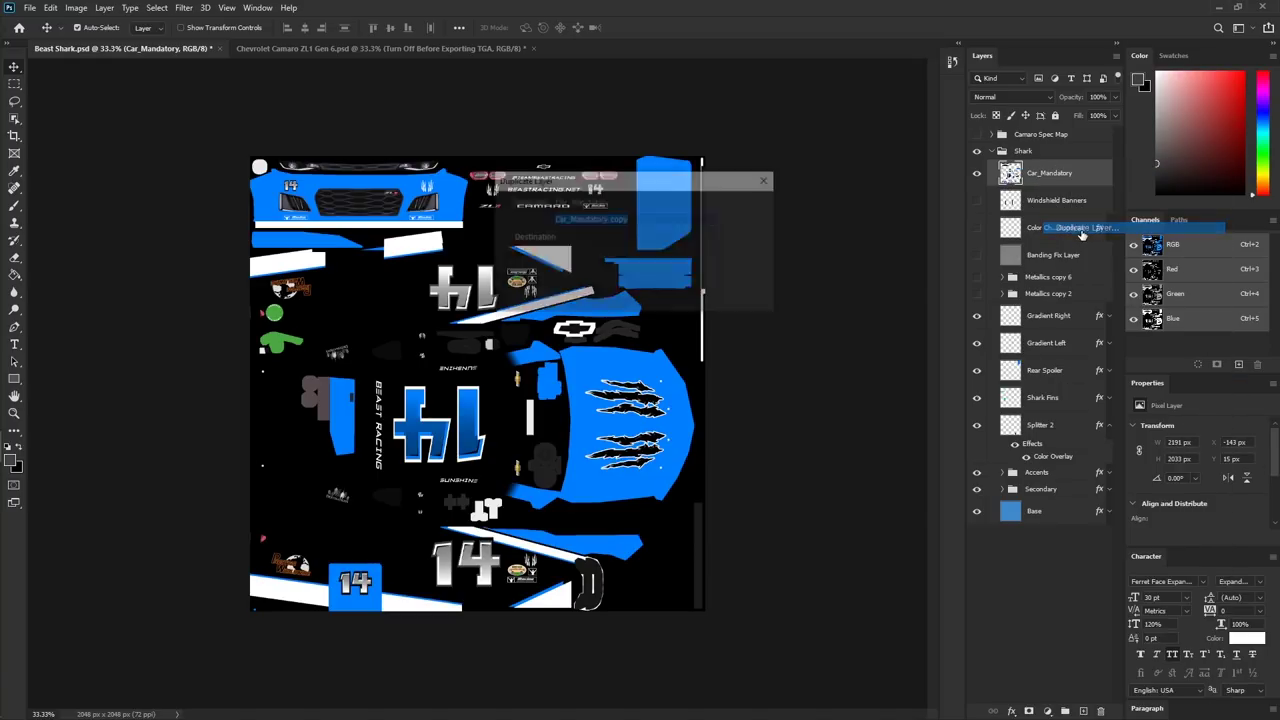
{"action": "key", "text": "Return"}
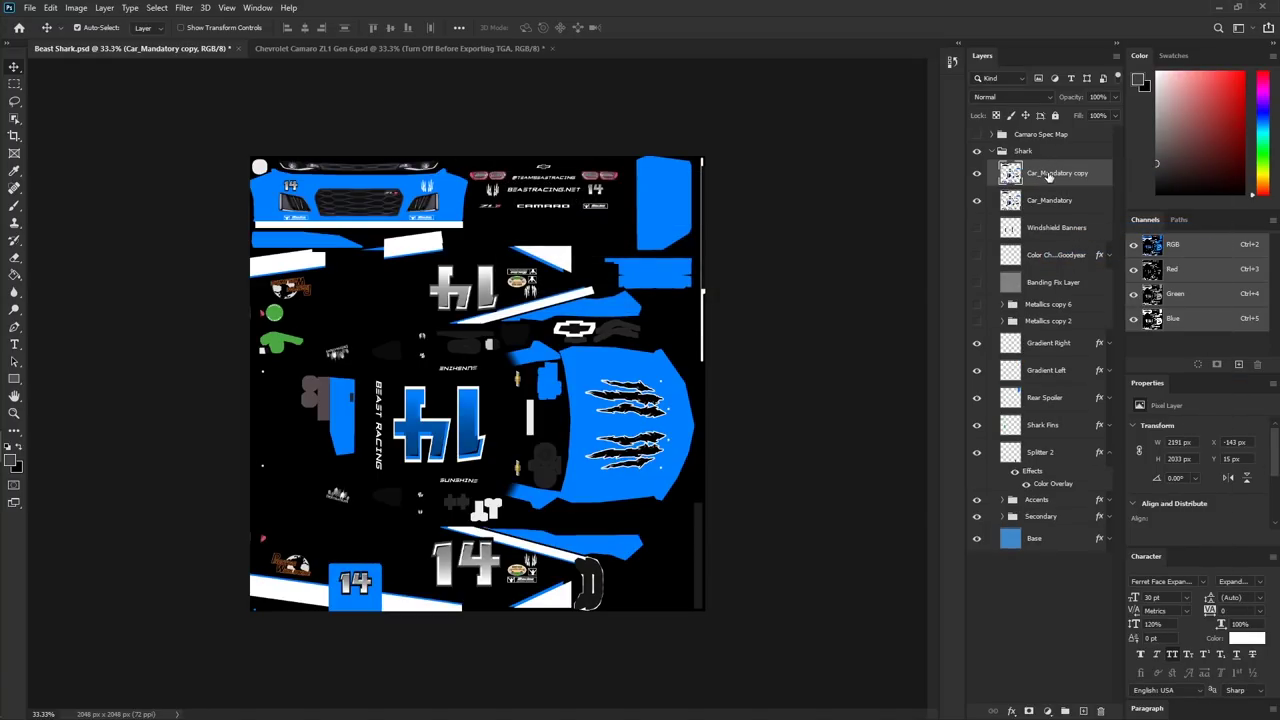
{"action": "right_click", "coordinate": [1049, 173]}
{"action": "left_click", "coordinate": [1092, 228]}
{"action": "key", "text": "Return"}
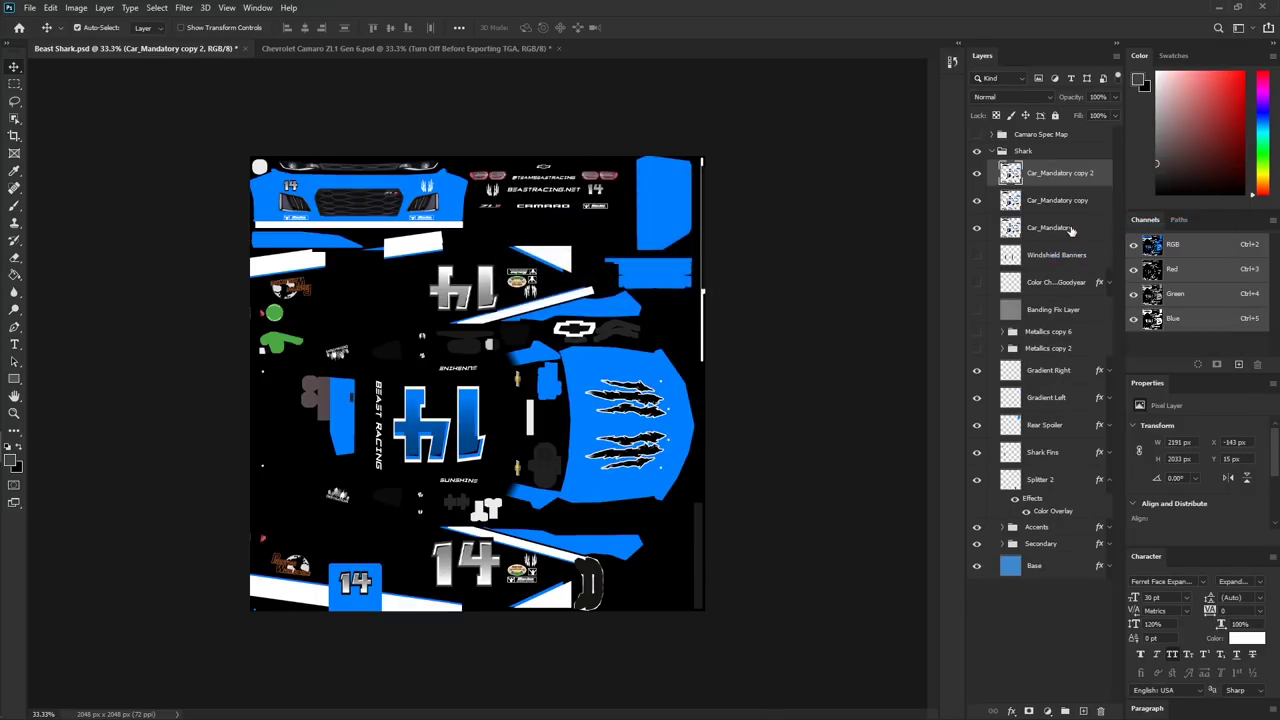
- Apply a black (000000) Color Overlay to the Car_Mandatory copy 2 layer
{"action": "double_click", "coordinate": [1105, 262]}
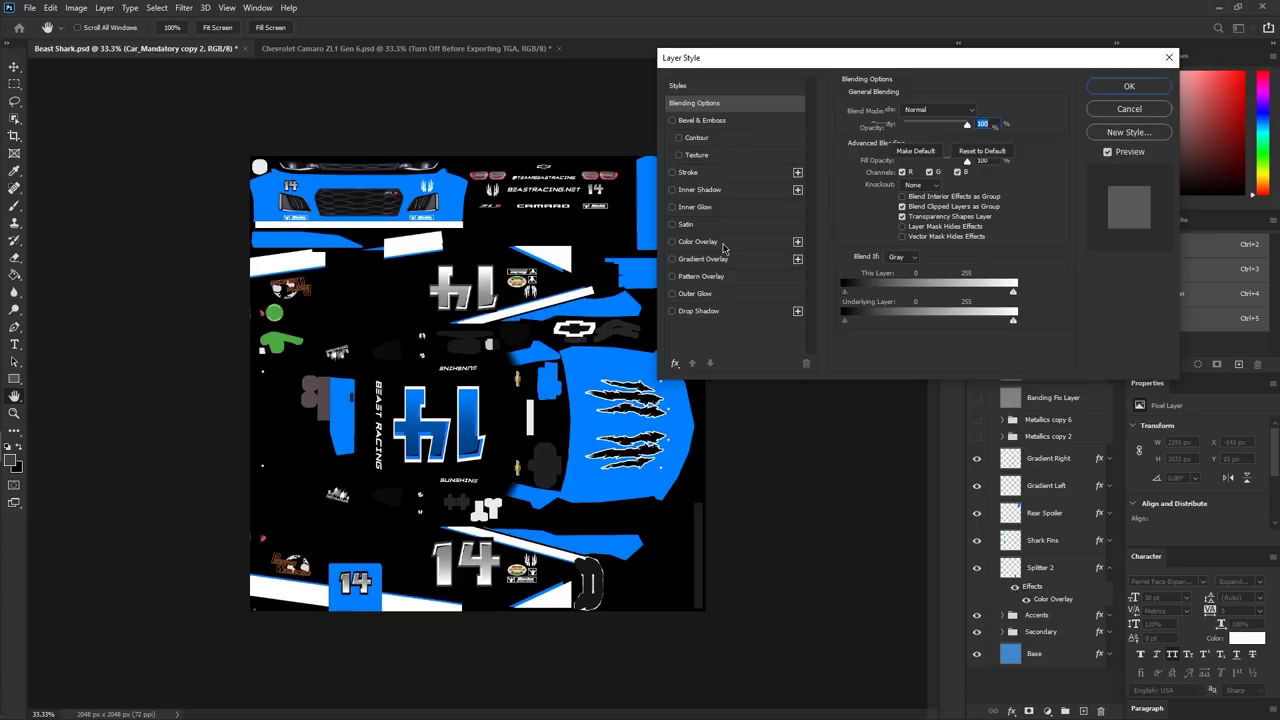
{"action": "left_click", "coordinate": [724, 248]}
{"action": "left_click", "coordinate": [979, 111]}
{"action": "type", "text": "000000"}
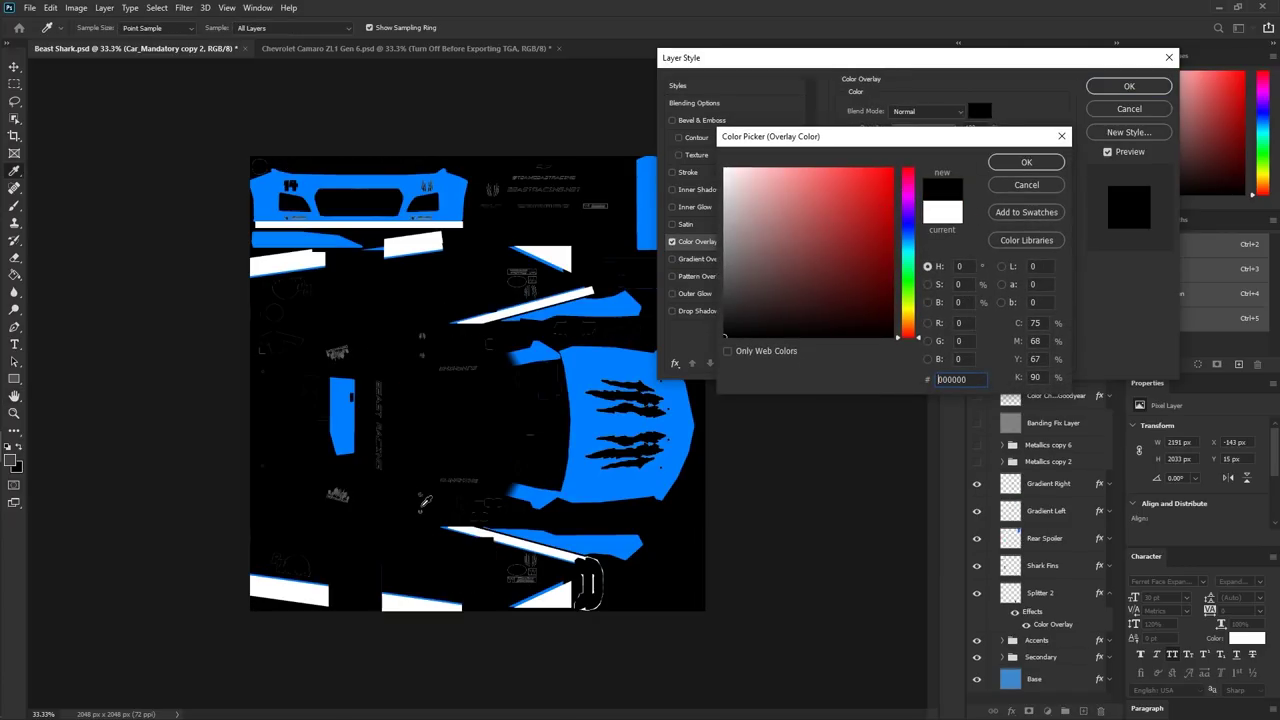
{"action": "key", "text": "Return"}
{"action": "left_click", "coordinate": [1146, 91]}
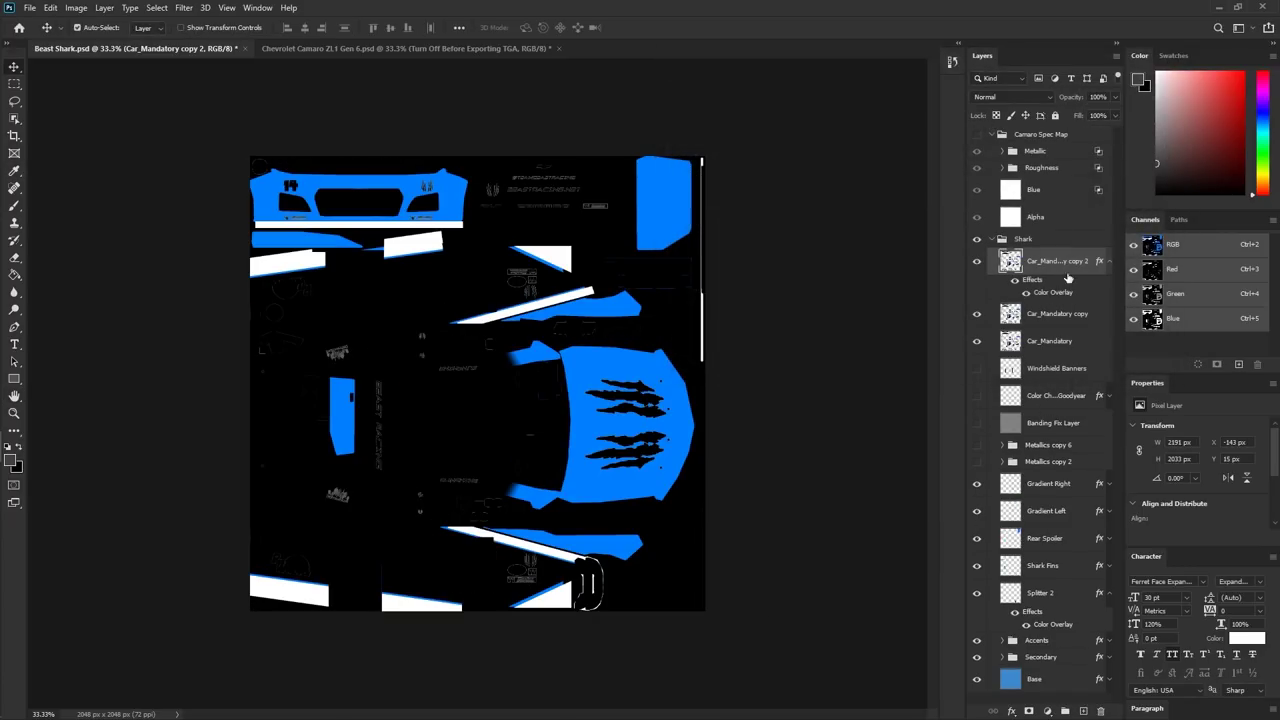
- Rasterize the layer style of Car_Mandatory copy 2 and move the layer into the Metallic group
{"action": "right_click", "coordinate": [1068, 268]}
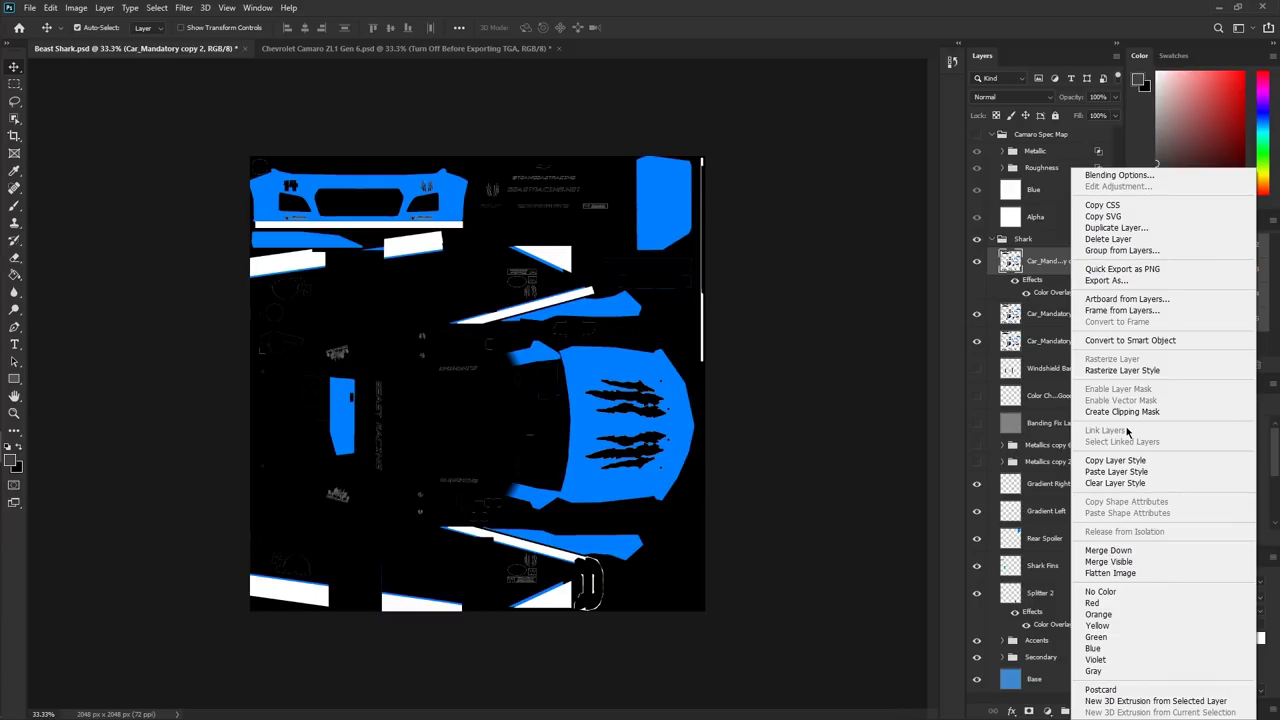
{"action": "left_click", "coordinate": [1138, 370]}
{"action": "left_click_drag", "start_coordinate": [1056, 268], "coordinate": [1040, 150]}
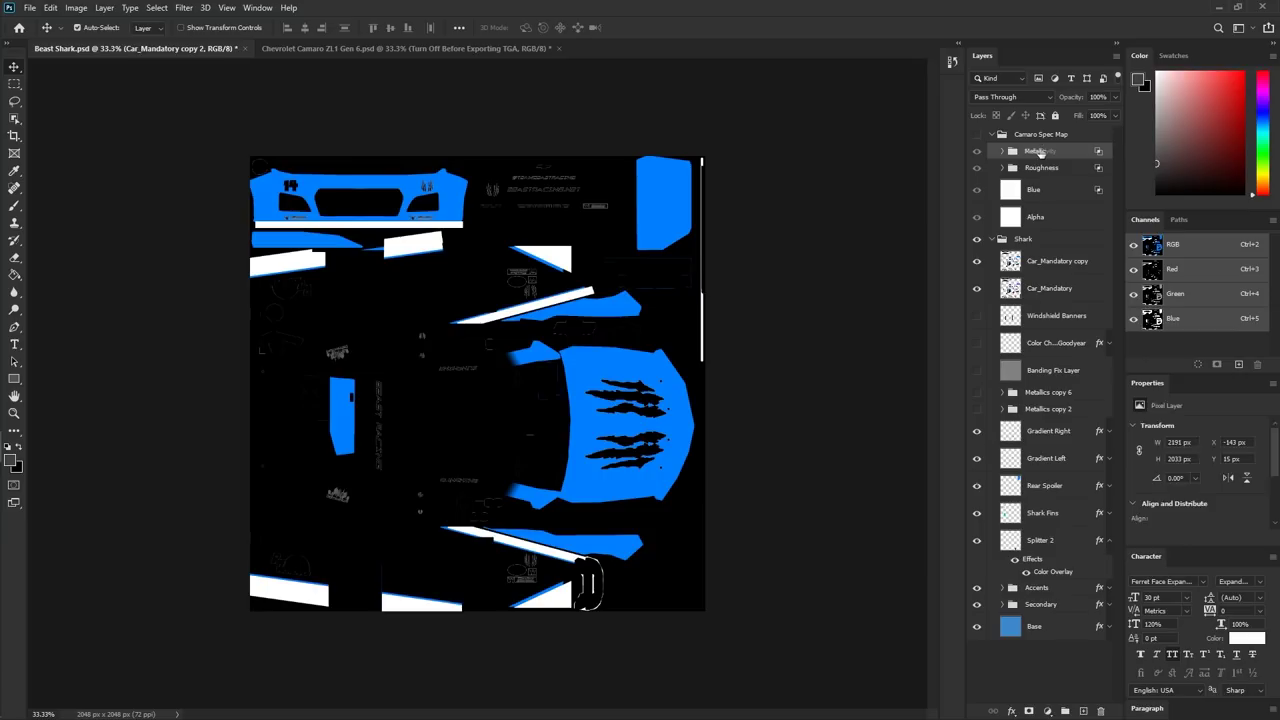
- Apply a Color Overlay of RGB 37, 37, 37 to the Car_Mandatory copy layer
{"action": "left_click", "coordinate": [1050, 272]}
{"action": "key", "text": "h"}
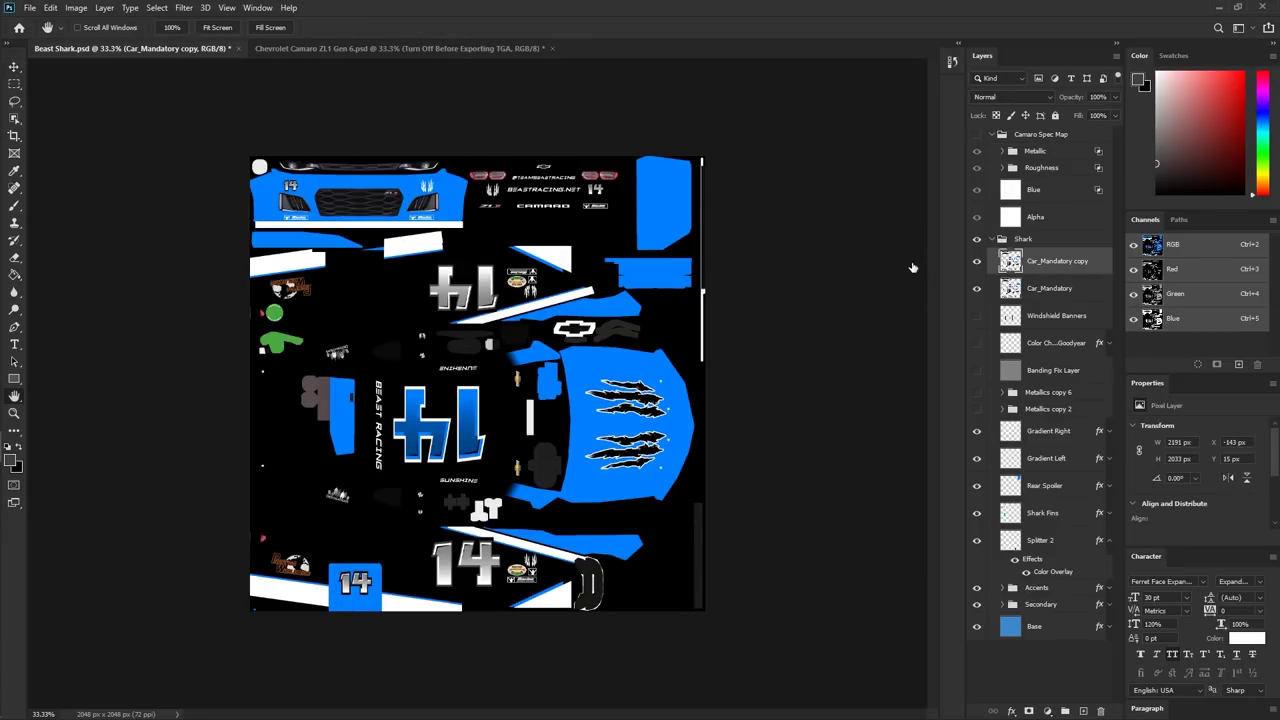
{"action": "double_click", "coordinate": [1080, 261]}
{"action": "left_click", "coordinate": [746, 244]}
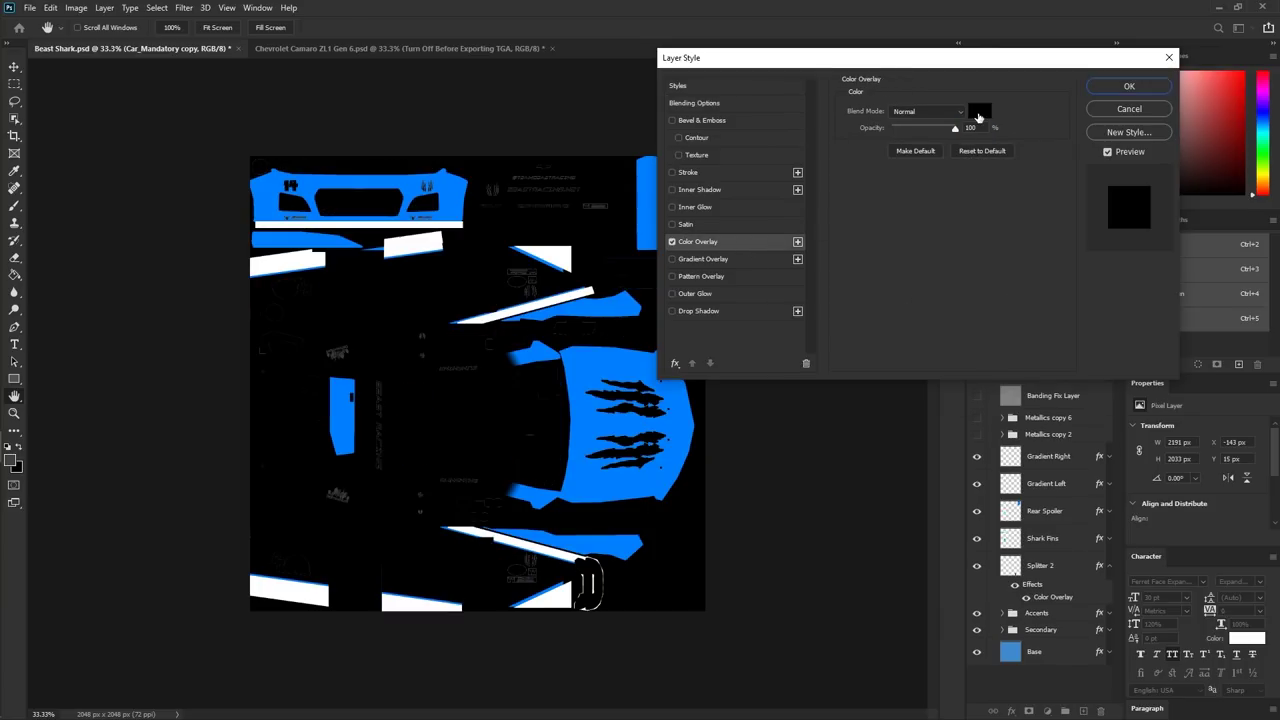
{"action": "left_click", "coordinate": [979, 111]}
{"action": "type", "text": "37"}
{"action": "key", "text": "Tab"}
{"action": "type", "text": "373"}
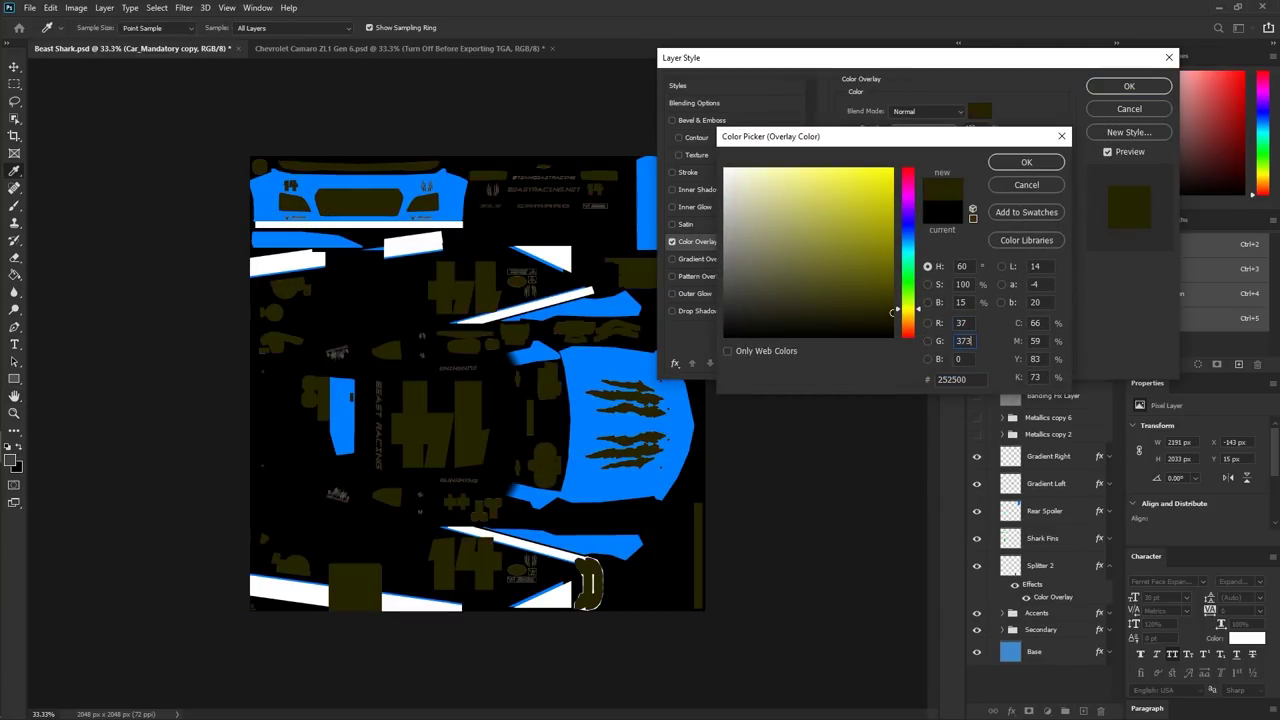
{"action": "key", "text": "BackSpace"}
{"action": "key", "text": "Tab"}
{"action": "type", "text": "37"}
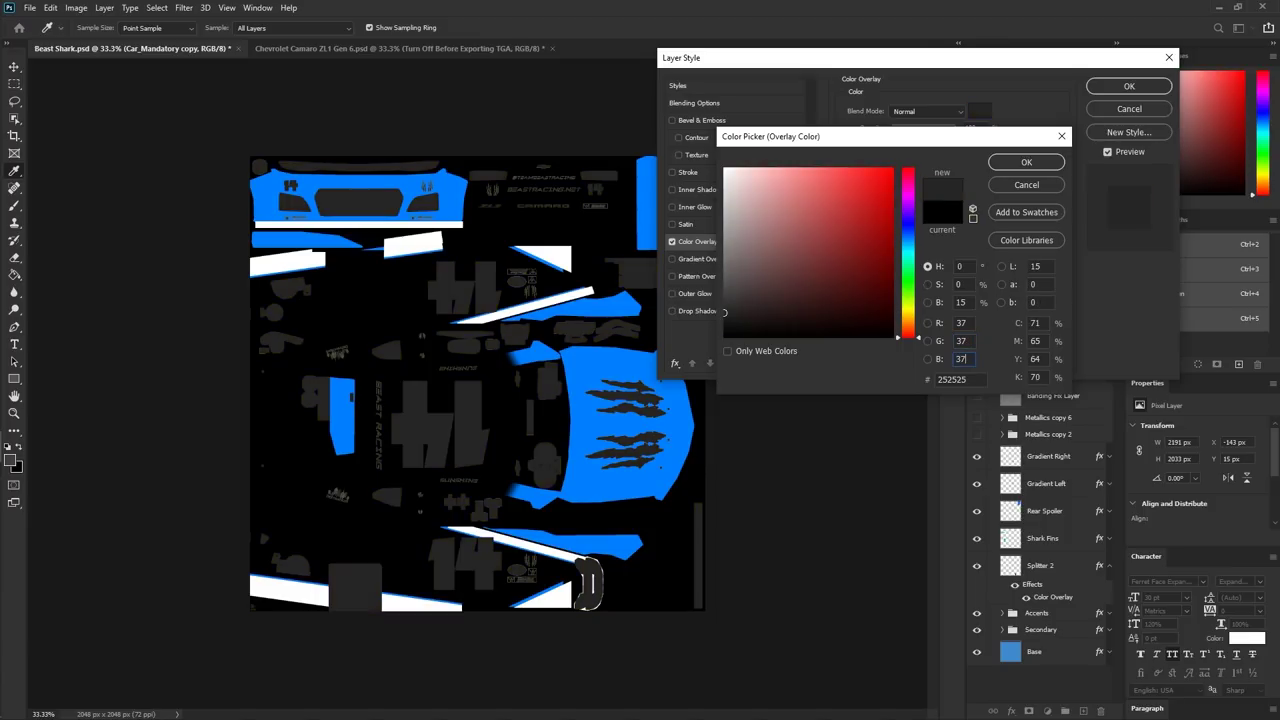
{"action": "key", "text": "Return"}
{"action": "key", "text": "Return"}
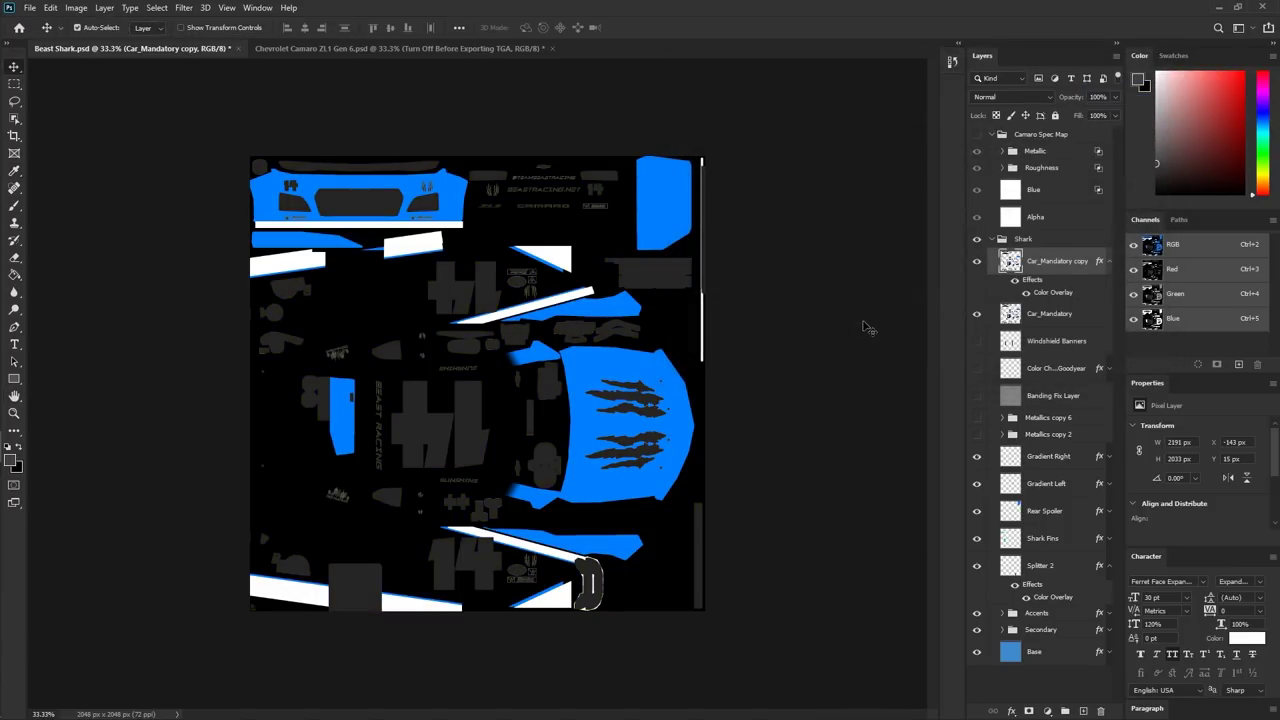
- Rasterize the layer style of Car_Mandatory copy and move the layer into the Roughness group
{"action": "right_click", "coordinate": [1047, 268]}
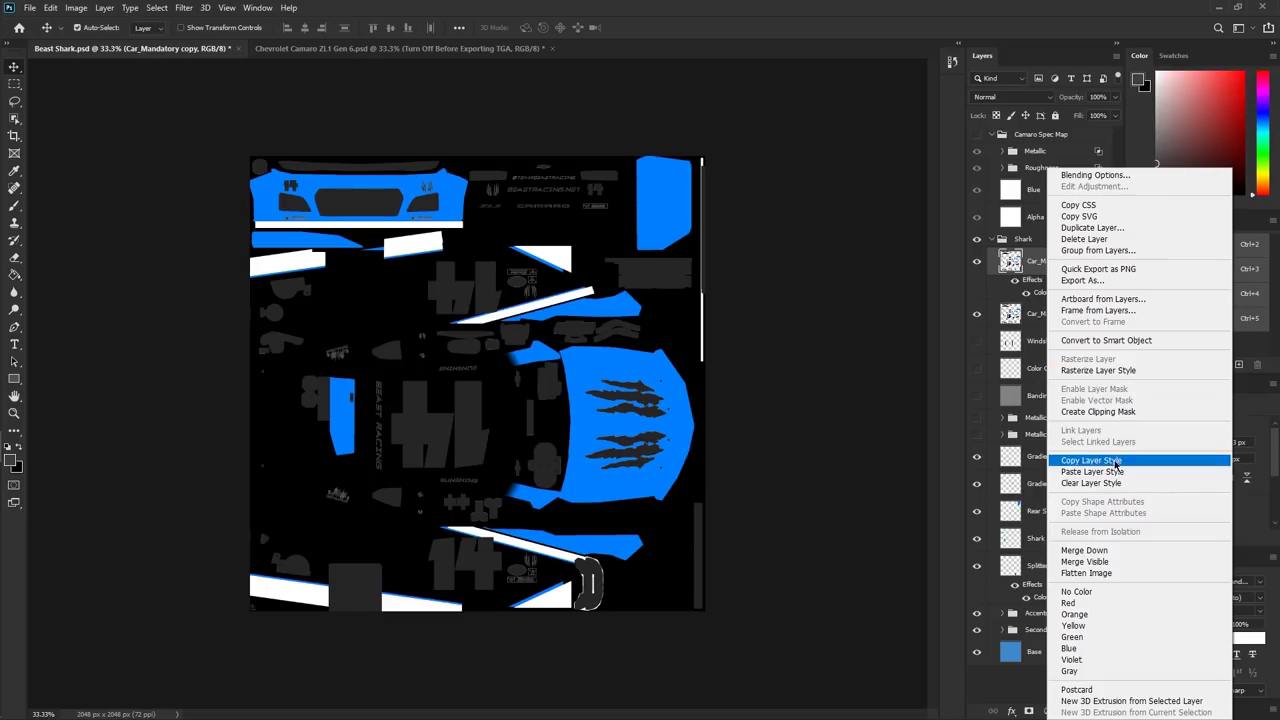
{"action": "left_click", "coordinate": [1098, 370]}
{"action": "left_click_drag", "start_coordinate": [1050, 257], "coordinate": [1036, 166]}
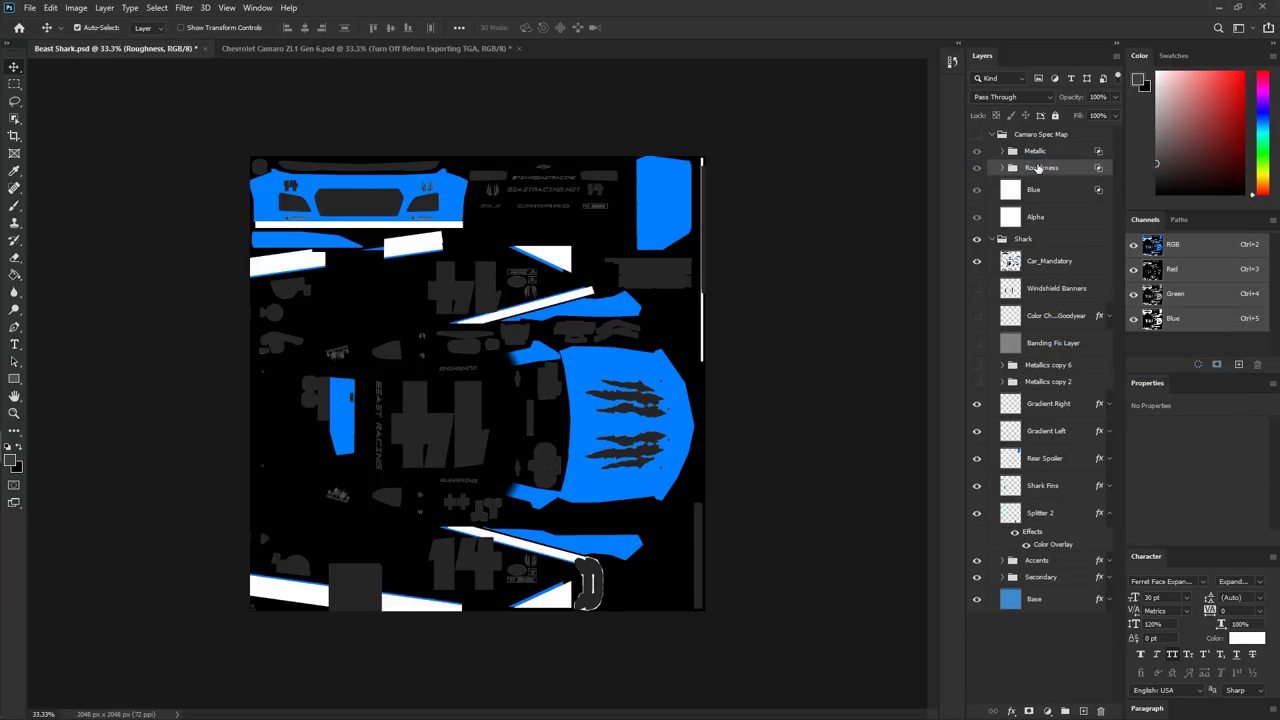
- Show the Camaro Spec Map instead of the collapsed Shark group, and expand its Roughness and Metallic groups
{"action": "left_click", "coordinate": [992, 239]}
{"action": "left_click", "coordinate": [977, 239]}
{"action": "left_click", "coordinate": [977, 135]}
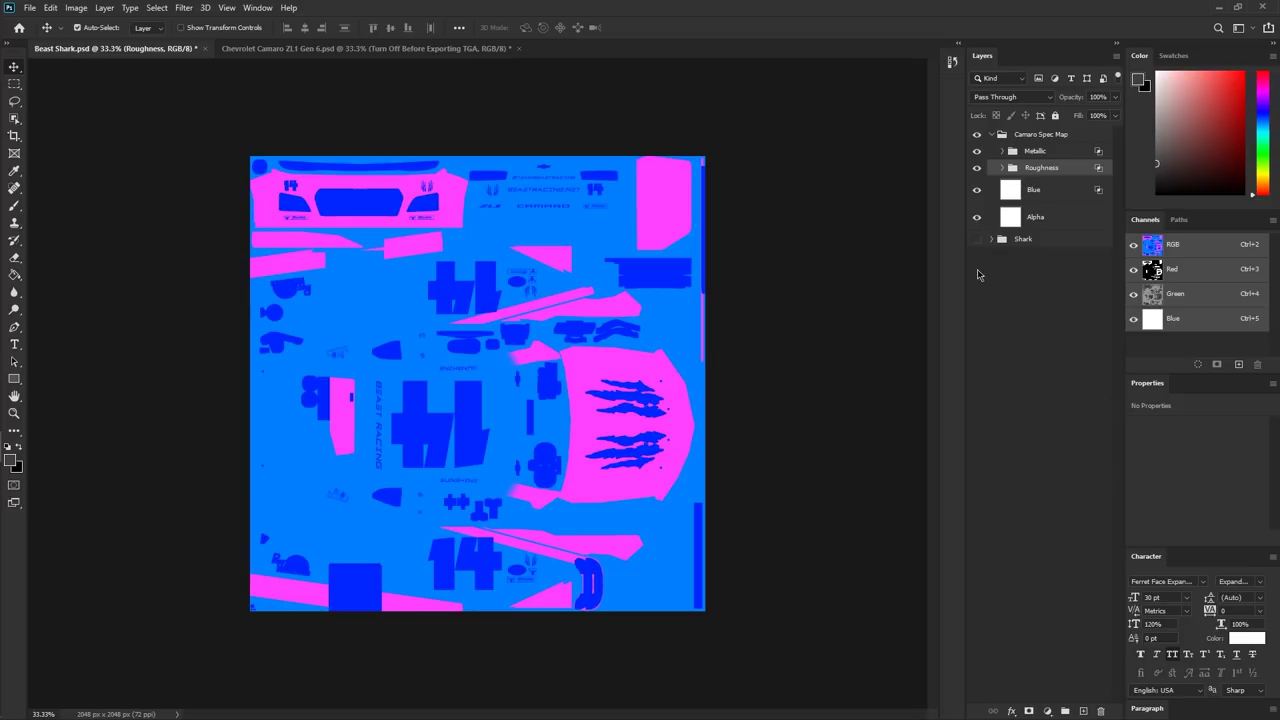
{"action": "left_click", "coordinate": [1002, 168]}
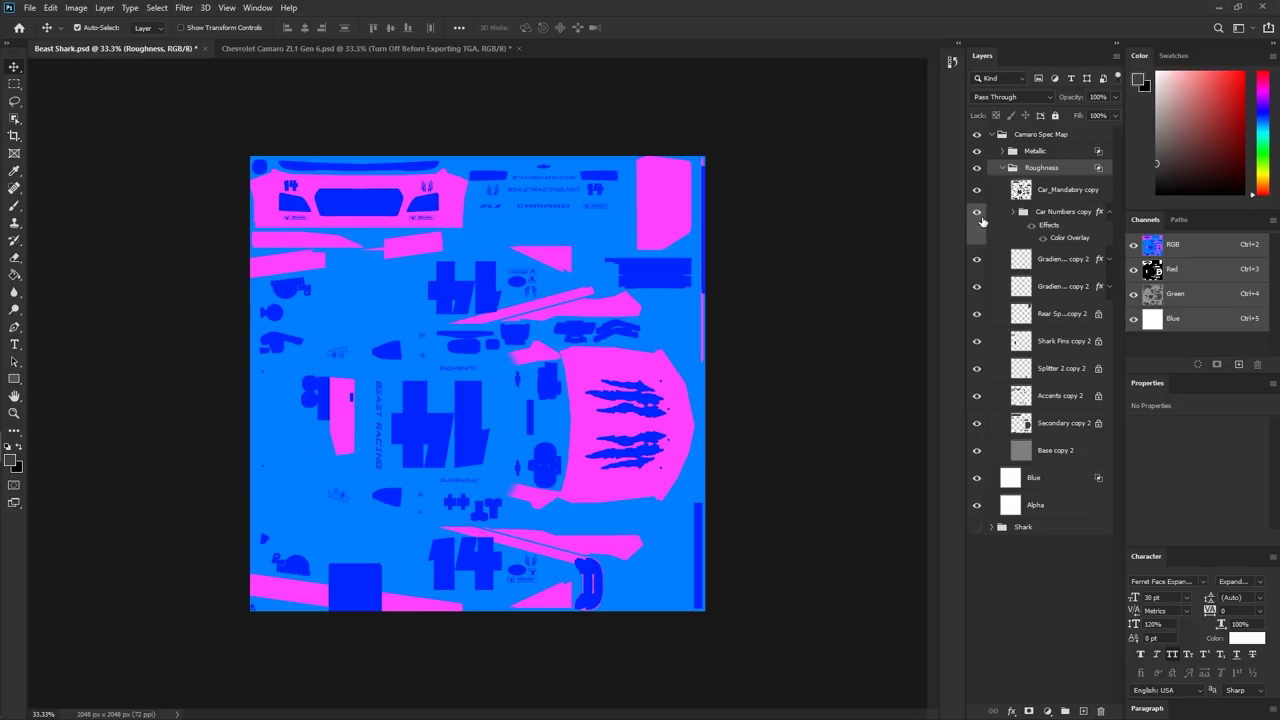
{"action": "left_click", "coordinate": [1002, 151]}
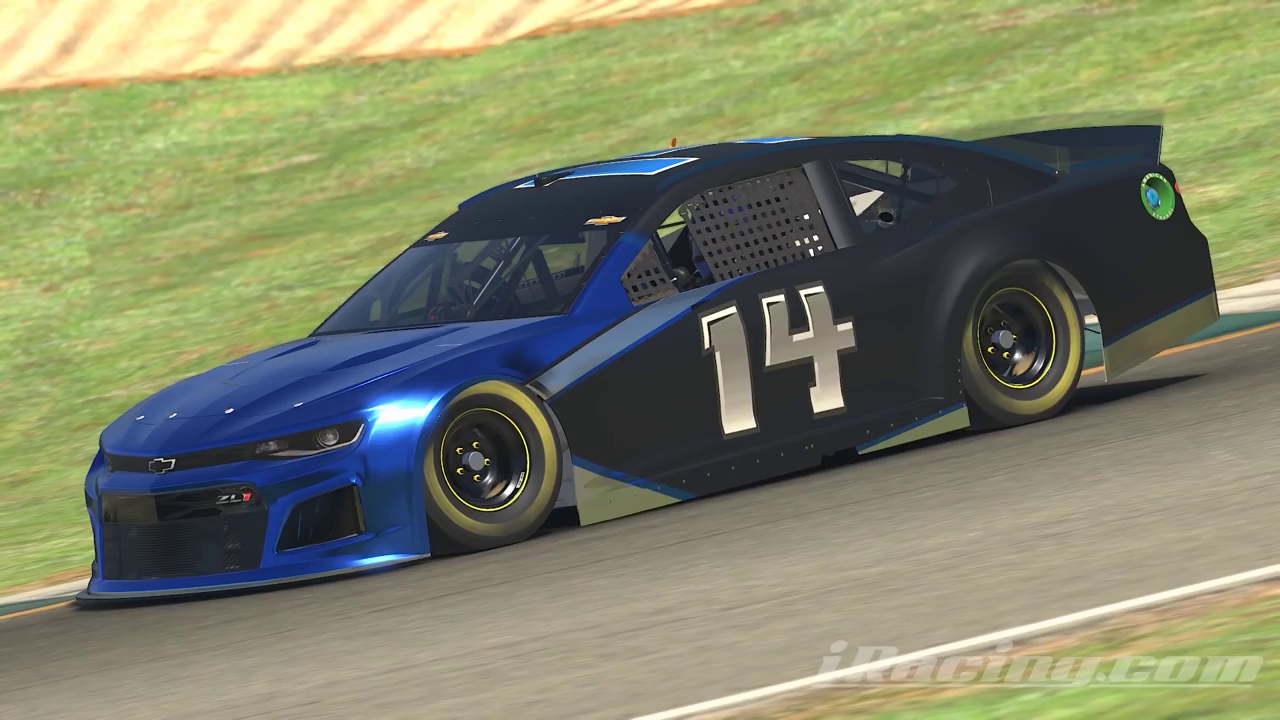